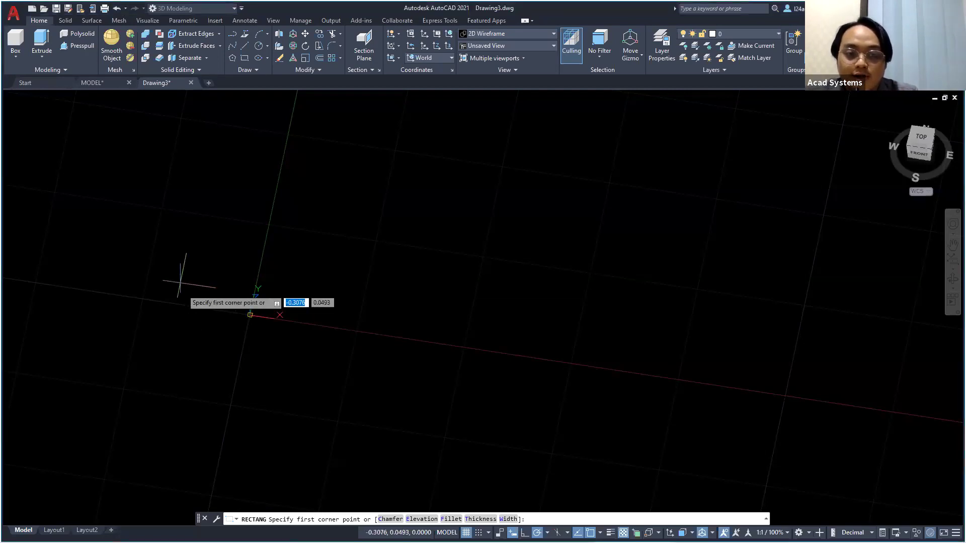
Cancel the pending rectangle and orient the empty drawing to the southwest isometric view
{"action": "left_click", "coordinate": [921, 139]}
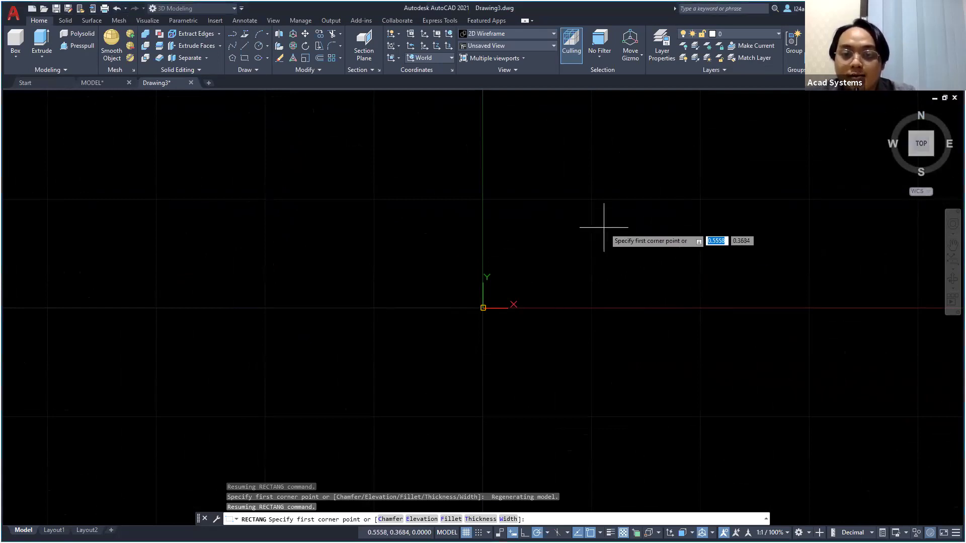
{"action": "key", "text": "Escape"}
{"action": "key", "text": "Escape"}
{"action": "middle_click_drag", "start_coordinate": [669, 237], "coordinate": [500, 243]}
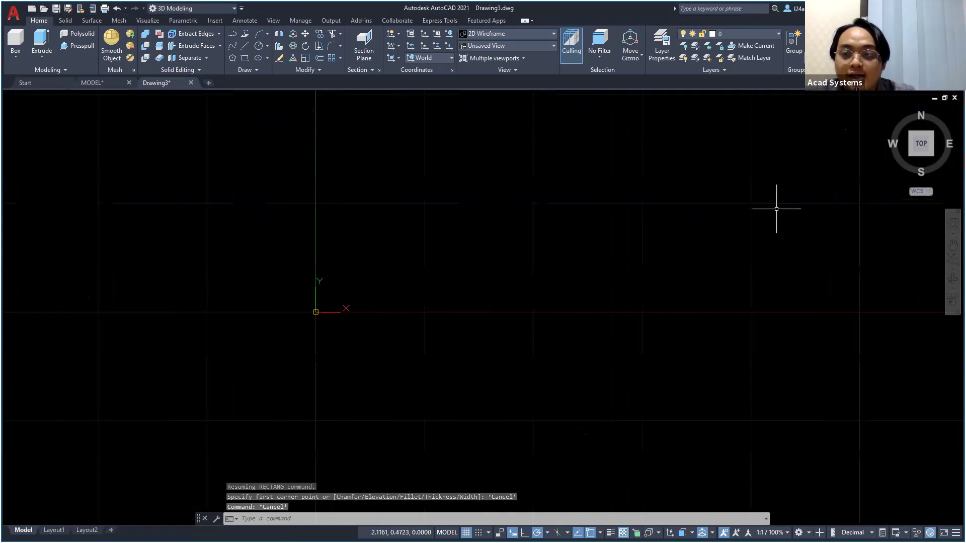
{"action": "middle_click_drag", "start_coordinate": [831, 145], "coordinate": [911, 59], "text": "shift"}
{"action": "left_click", "coordinate": [918, 147]}
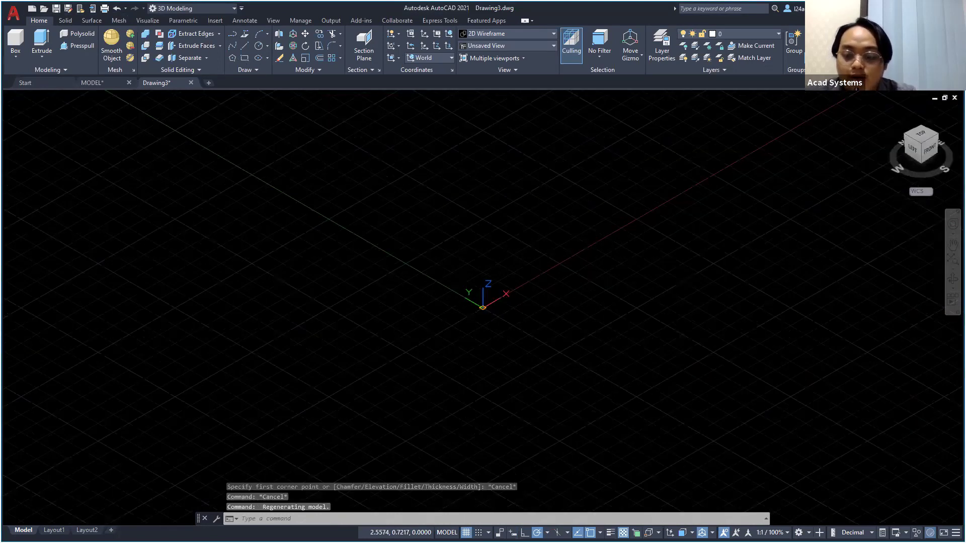
Draw a 1000 by 1200 rectangle on the ground plane near the origin
{"action": "scroll", "coordinate": [613, 207], "scroll_direction": "up", "scroll_amount": 4}
{"action": "left_click", "coordinate": [244, 57]}
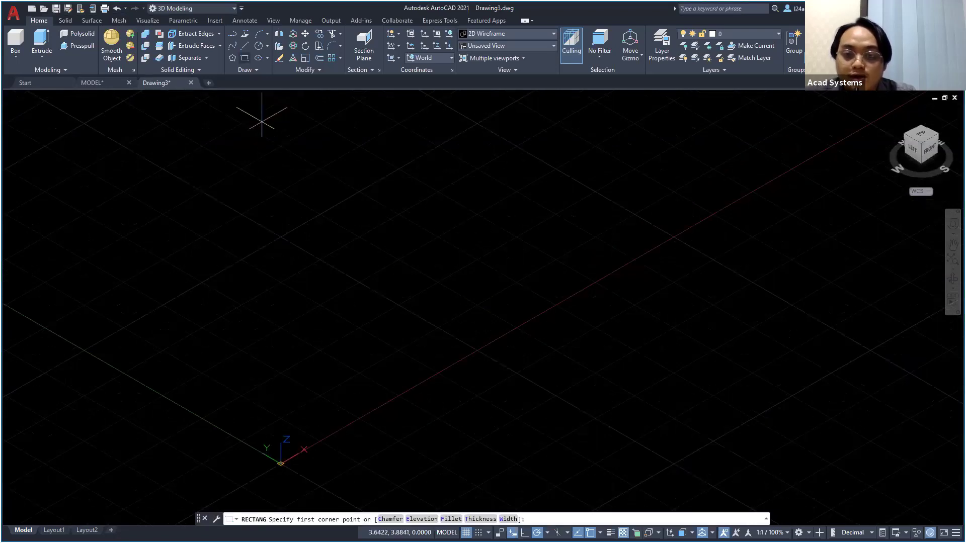
{"action": "left_click", "coordinate": [225, 238]}
{"action": "type", "text": "1200"}
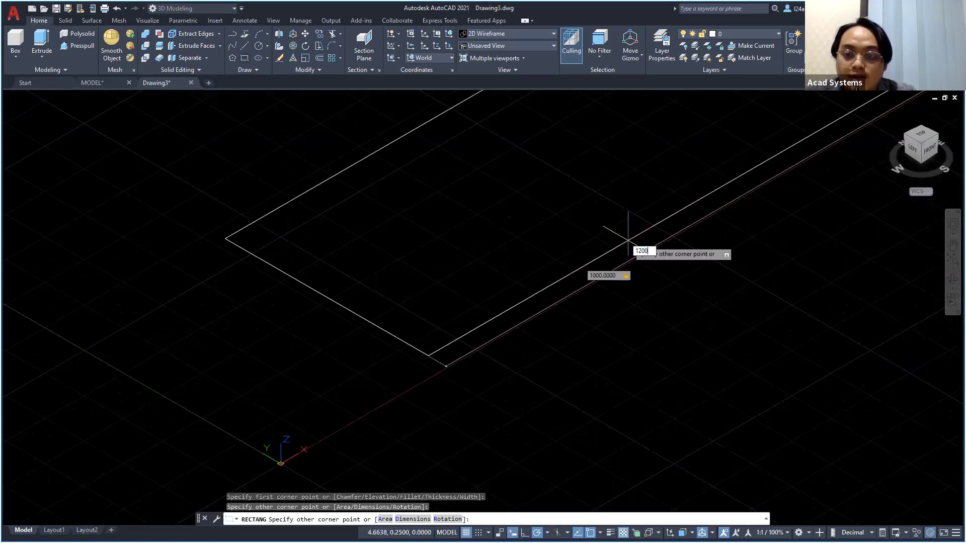
{"action": "key", "text": "Return"}
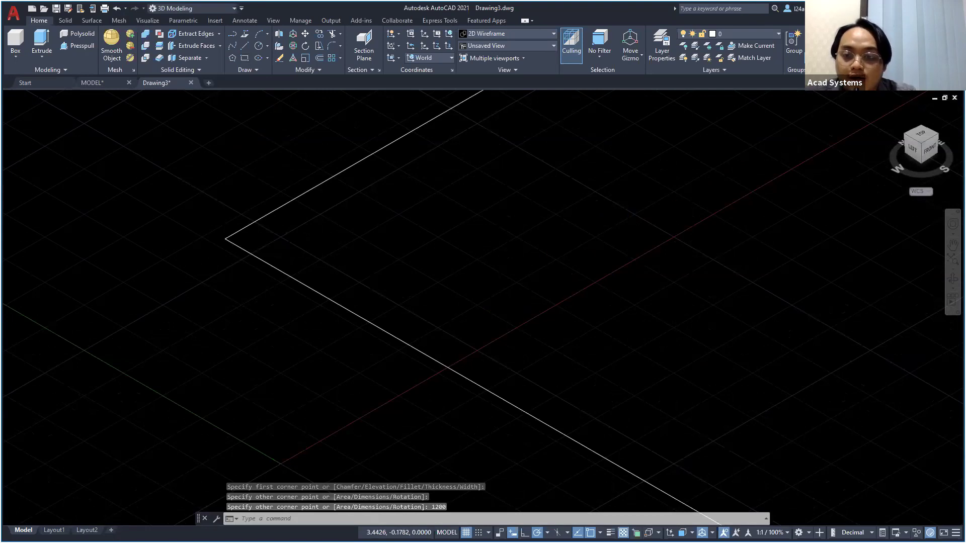
{"action": "scroll", "coordinate": [332, 248], "scroll_direction": "down", "scroll_amount": 2}
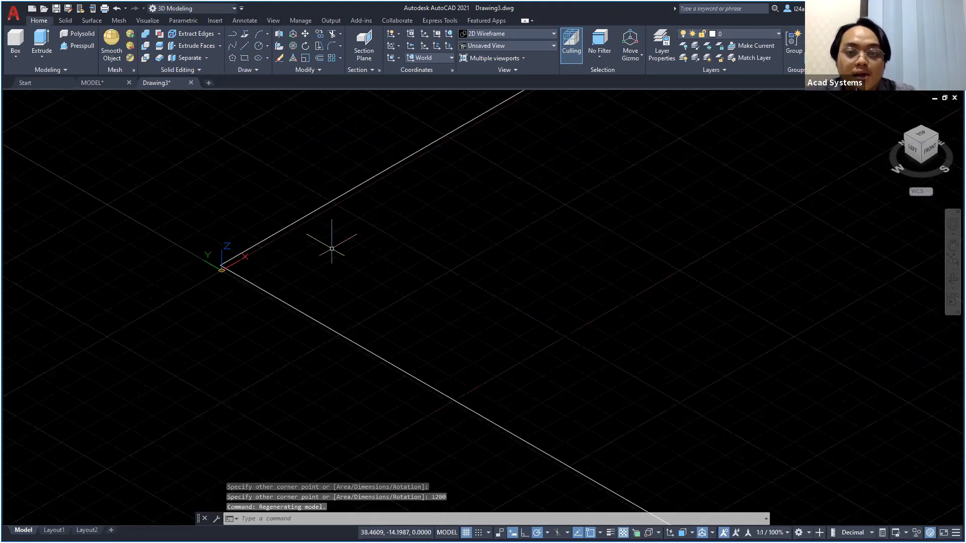
{"action": "scroll", "coordinate": [352, 252], "scroll_direction": "down", "scroll_amount": 3}
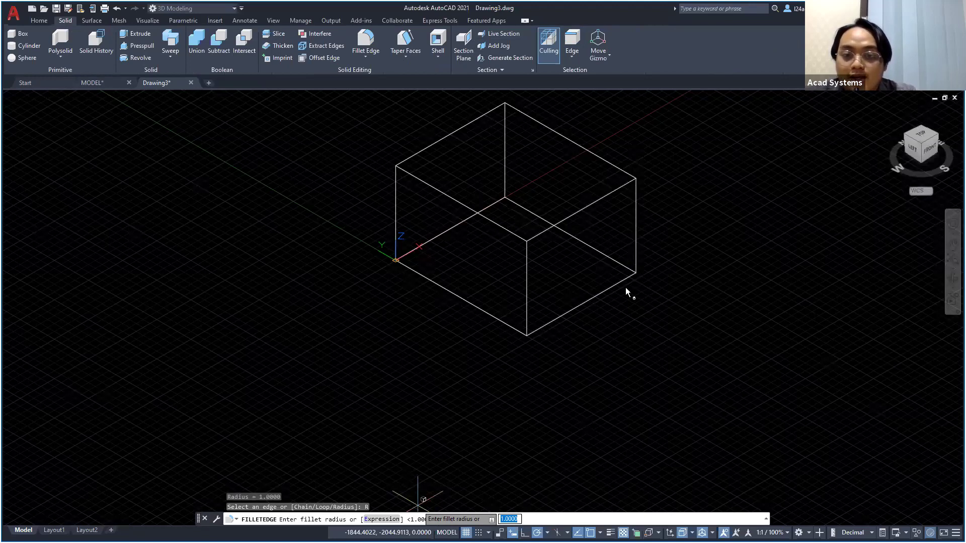
Set the edge fillet radius for the box to 250
{"action": "type", "text": "250"}
{"action": "key", "text": "Return"}
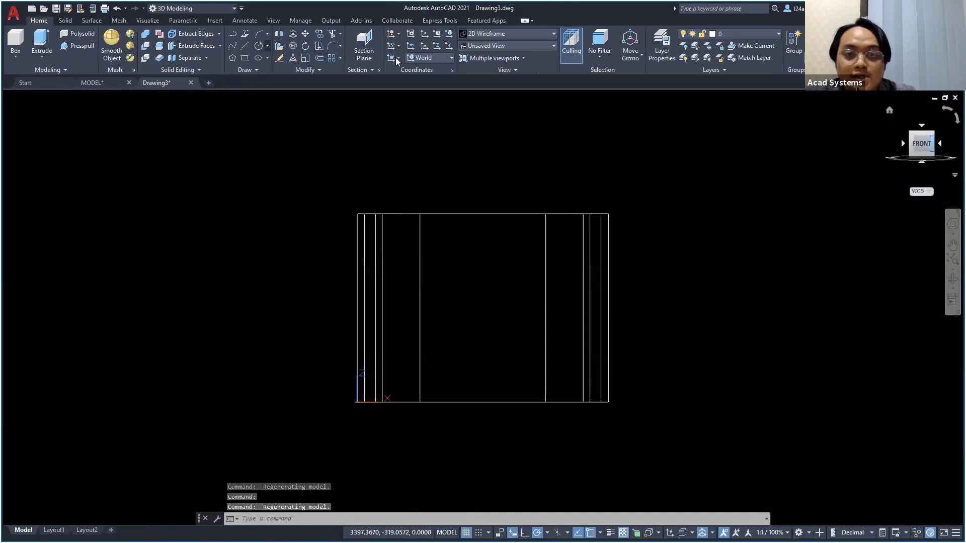
Align the UCS with the current front view of the filleted box
{"action": "left_click", "coordinate": [396, 57]}
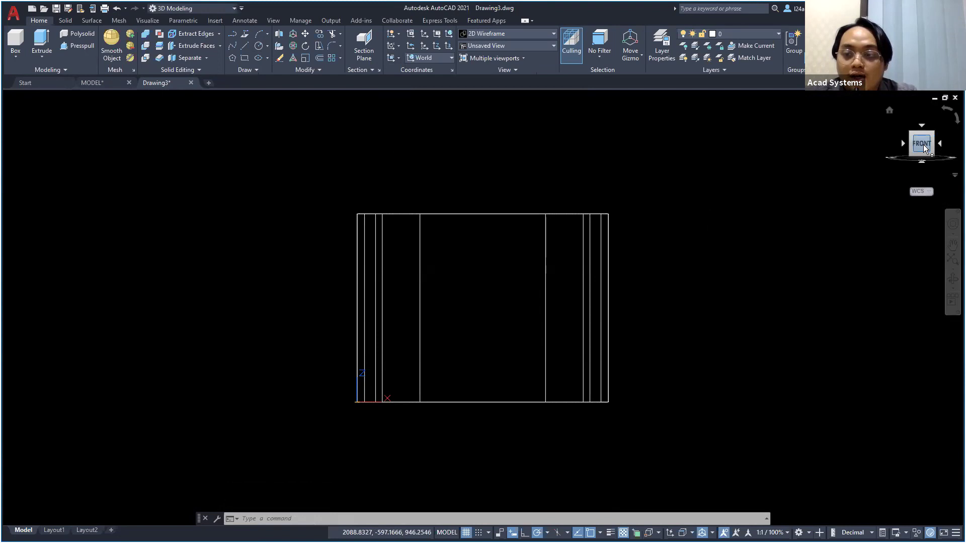
{"action": "left_click", "coordinate": [398, 58]}
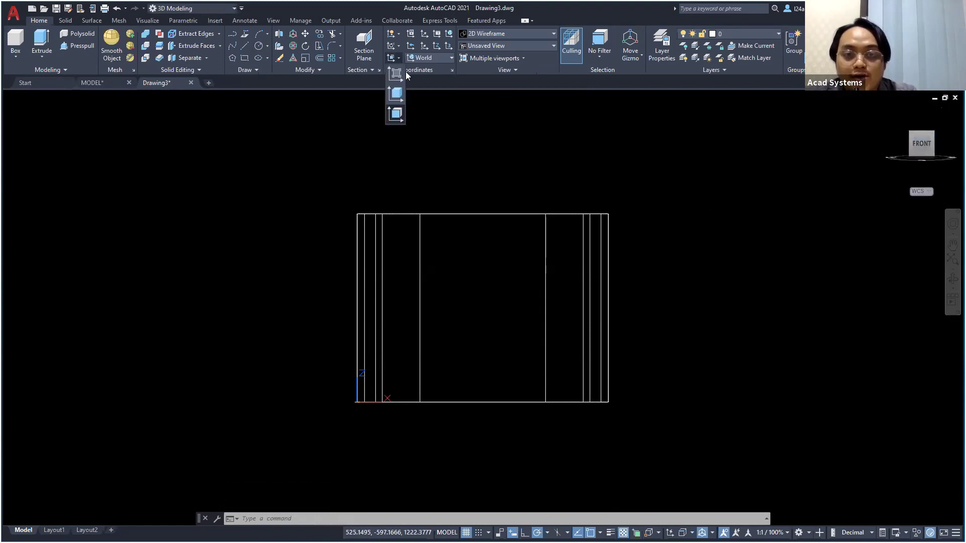
{"action": "left_click", "coordinate": [396, 114]}
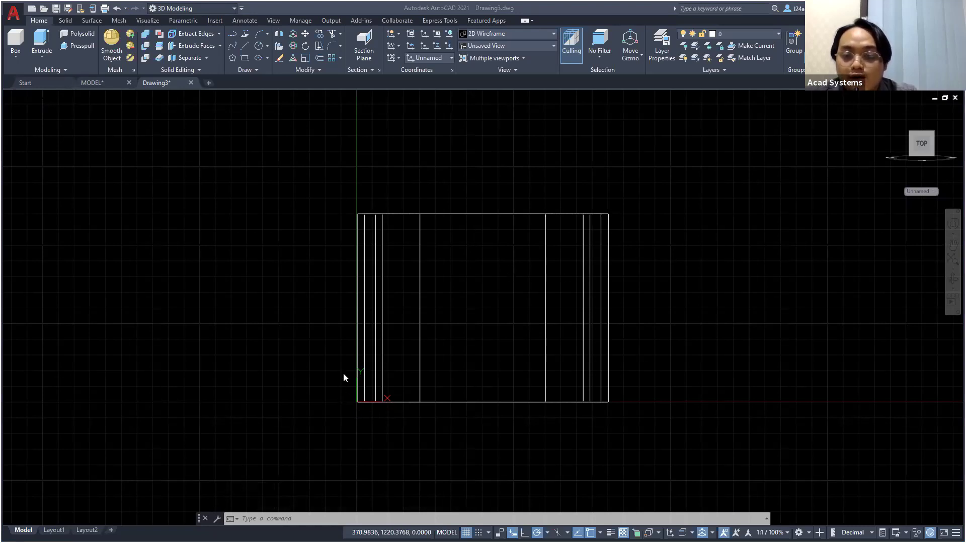
{"action": "left_click", "coordinate": [474, 288]}
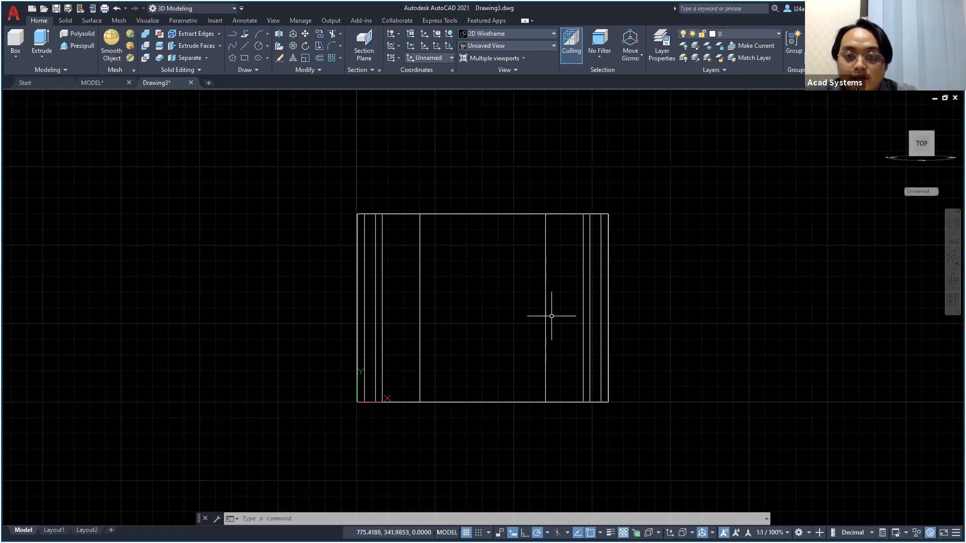
{"action": "key", "text": "Escape"}
{"action": "left_click", "coordinate": [475, 266]}
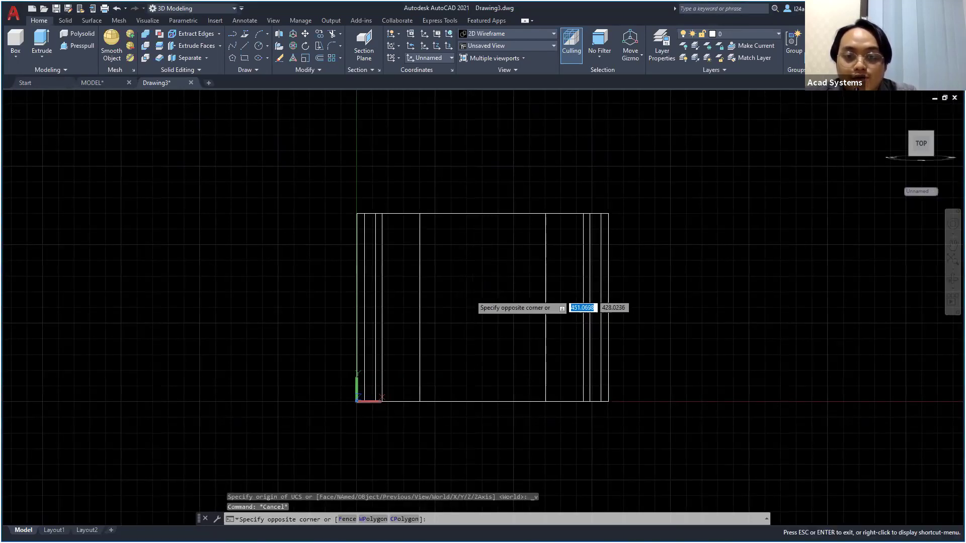
{"action": "key", "text": "Escape"}
Align the UCS to the front face of the filleted box
{"action": "middle_click_drag", "start_coordinate": [475, 300], "coordinate": [607, 318], "text": "shift"}
{"action": "middle_click_drag", "start_coordinate": [410, 166], "coordinate": [401, 101], "text": "shift"}
{"action": "left_click", "coordinate": [398, 59]}
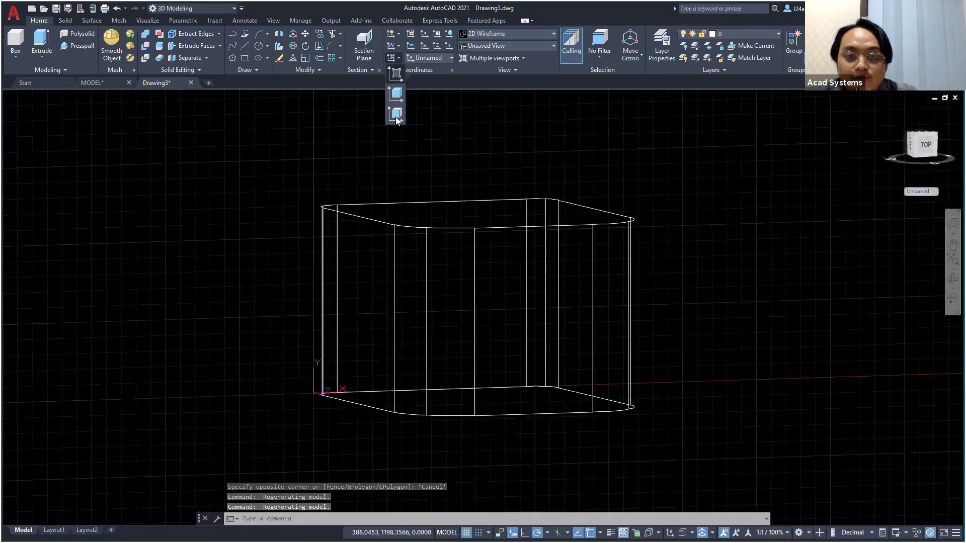
{"action": "left_click", "coordinate": [396, 74]}
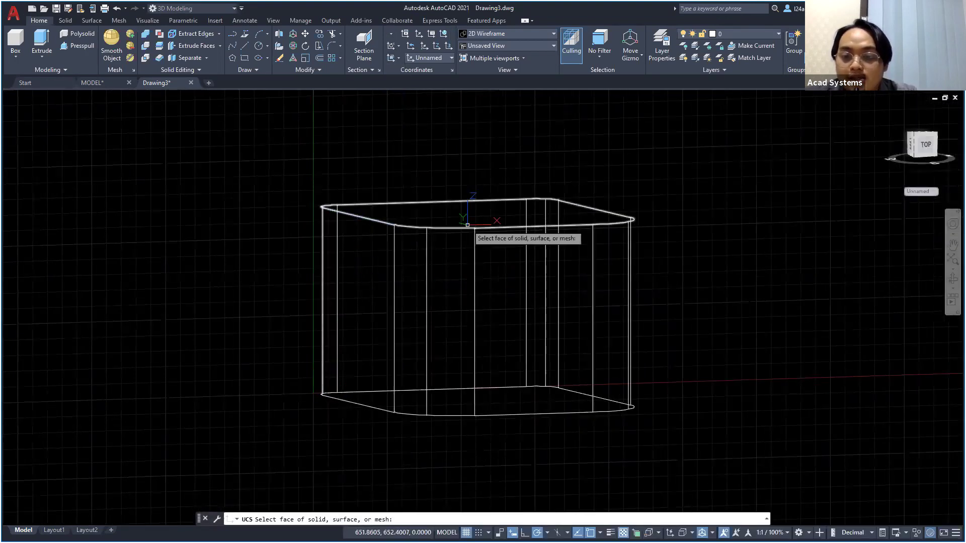
{"action": "left_click", "coordinate": [522, 309]}
{"action": "key", "text": "Return"}
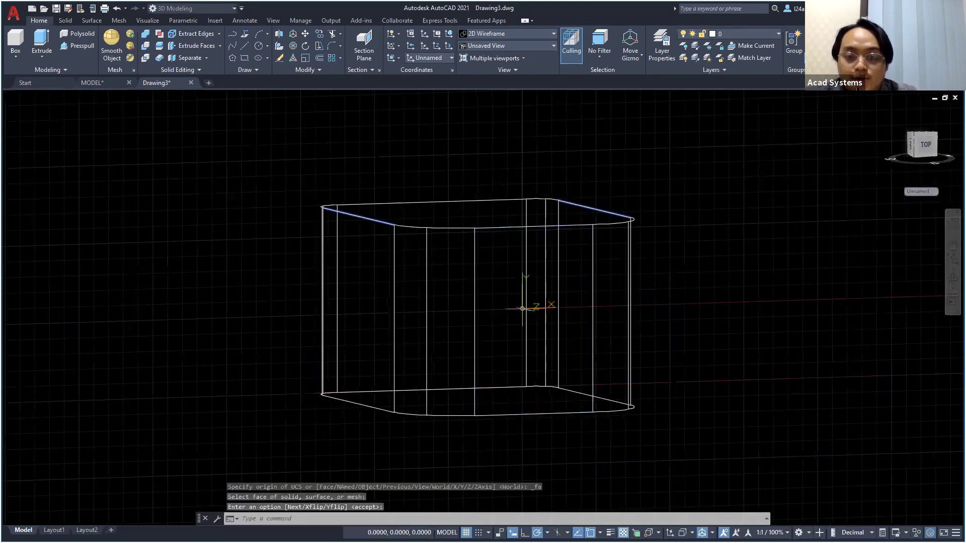
{"action": "middle_click_drag", "start_coordinate": [473, 308], "coordinate": [479, 312], "text": "shift"}
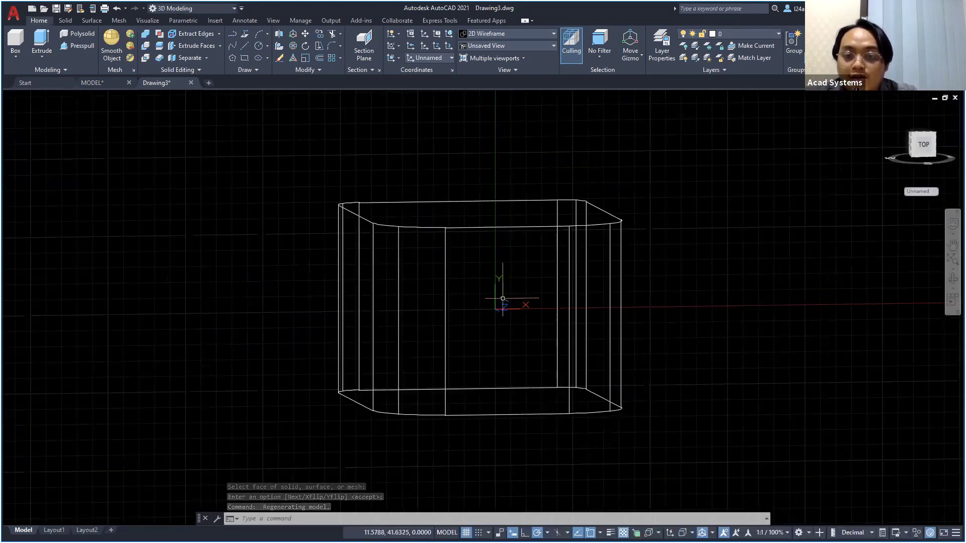
{"action": "middle_click_drag", "start_coordinate": [502, 319], "coordinate": [492, 336], "text": "shift"}
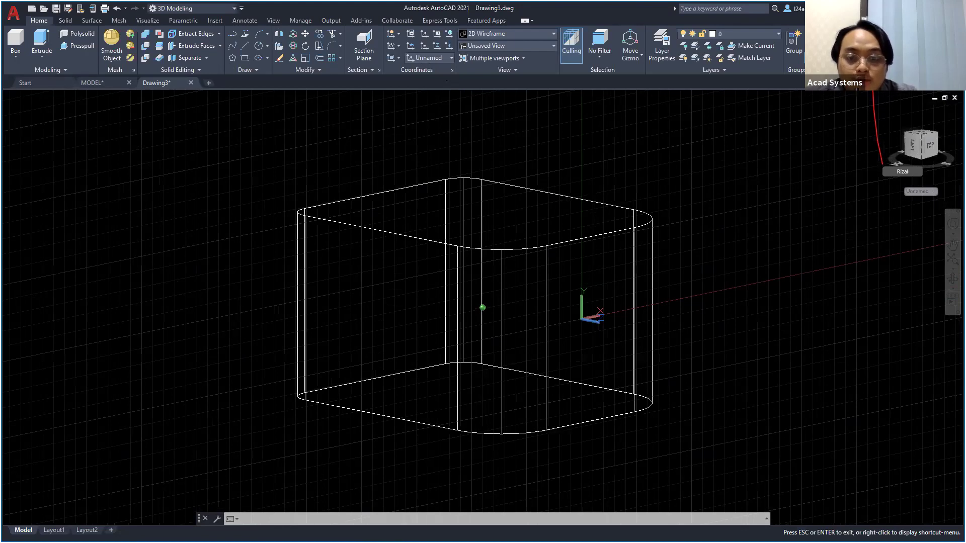
{"action": "middle_click_drag", "start_coordinate": [577, 340], "coordinate": [593, 339], "text": "shift"}
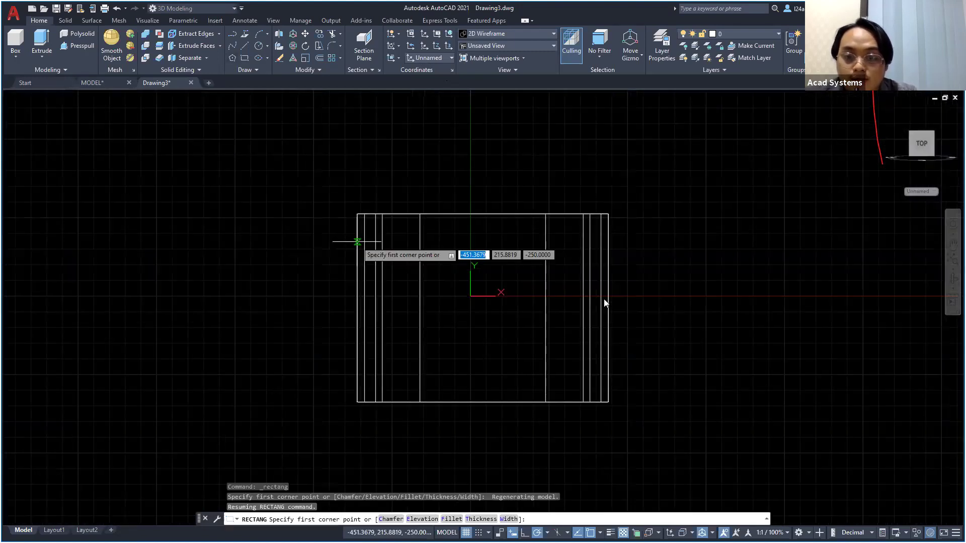
Draw a 1000 by 200 rectangle across the full width of the box's front, near its upper edge
{"action": "left_click", "coordinate": [357, 242]}
{"action": "key", "text": "Tab"}
{"action": "type", "text": "200"}
{"action": "key", "text": "Return"}
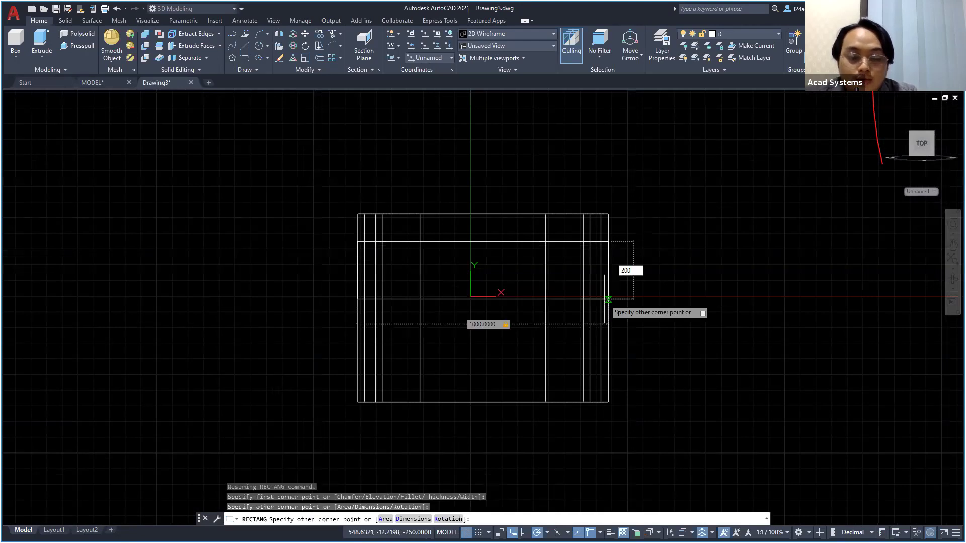
{"action": "left_click", "coordinate": [952, 281]}
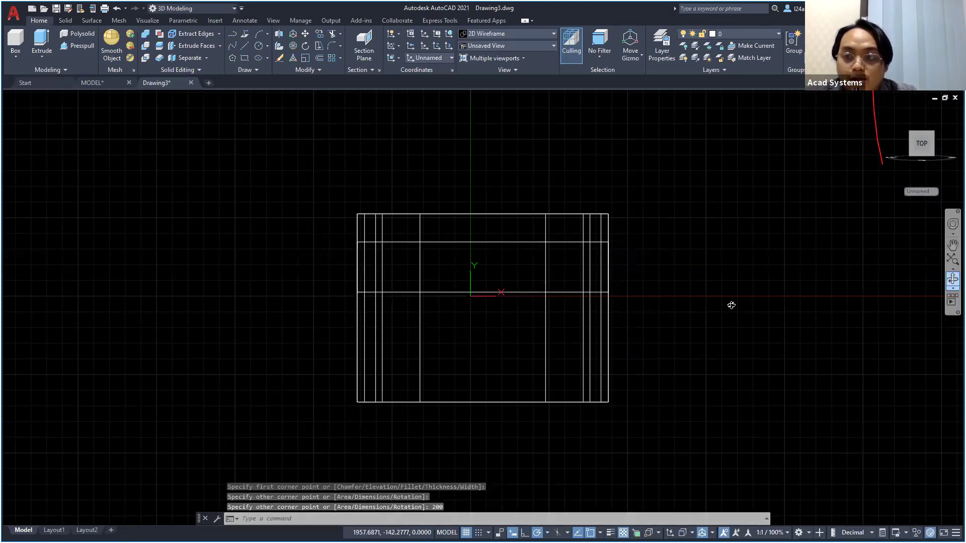
{"action": "left_click_drag", "start_coordinate": [578, 321], "coordinate": [640, 304]}
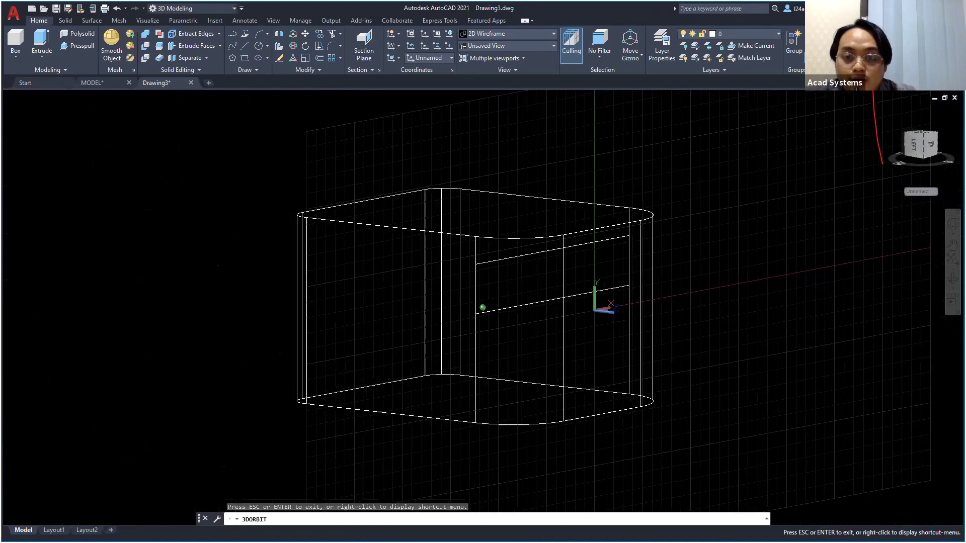
{"action": "left_click_drag", "start_coordinate": [483, 308], "coordinate": [485, 307]}
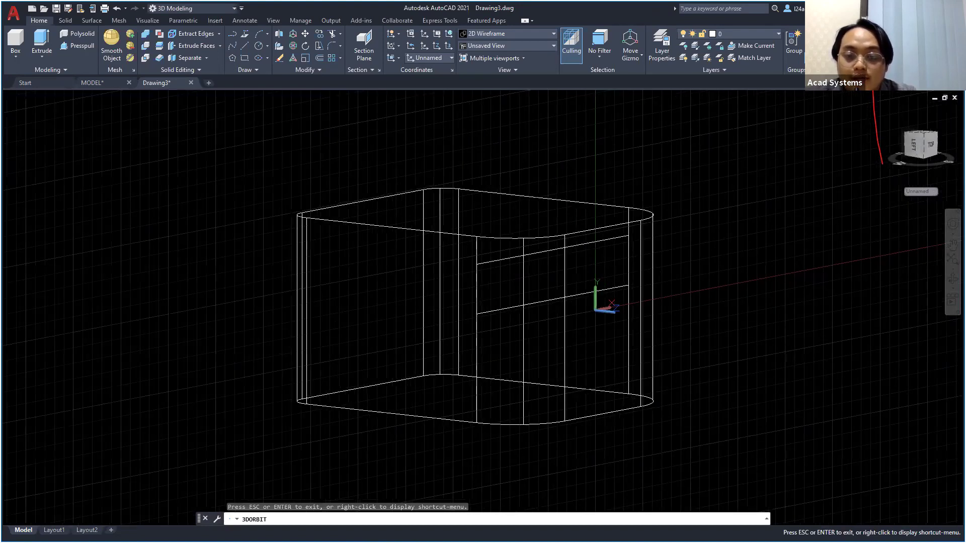
{"action": "key", "text": "Escape"}
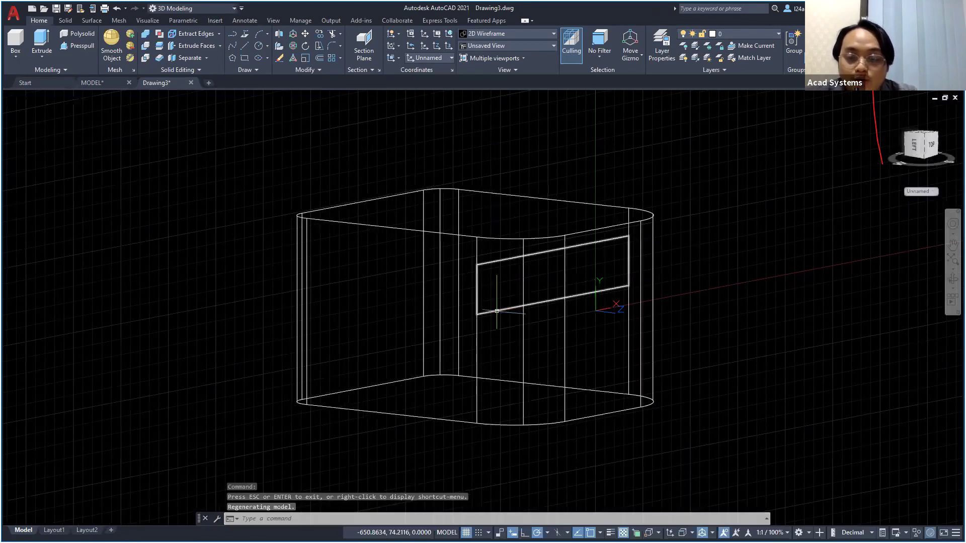
Move the rectangle outward along the Z axis to the front of the box, using its lower edge's midpoint as base point
{"action": "left_click", "coordinate": [497, 311]}
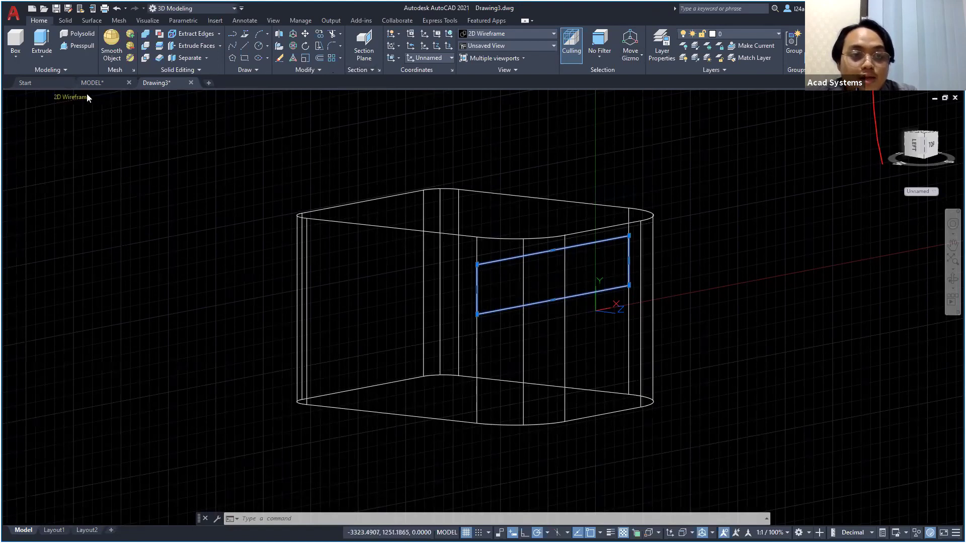
{"action": "type", "text": "m"}
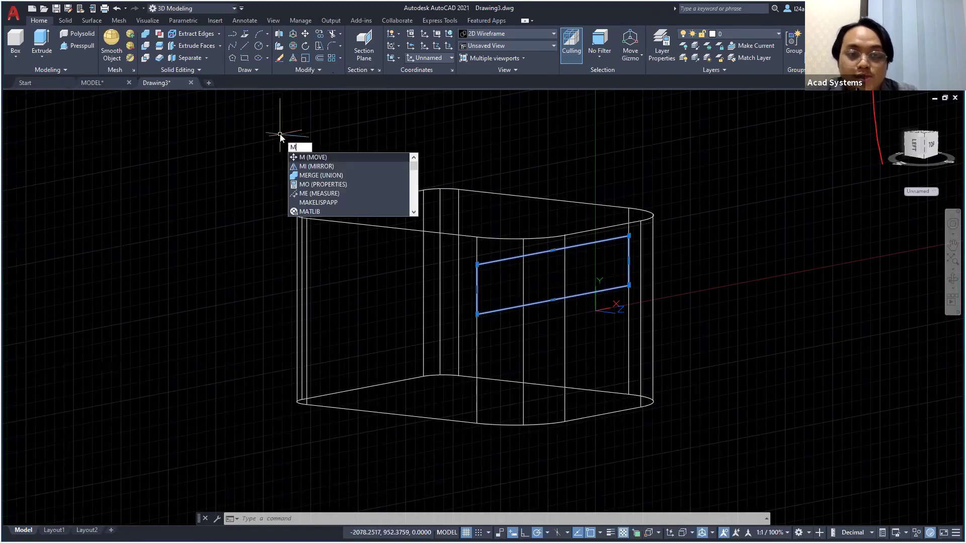
{"action": "key", "text": "Return"}
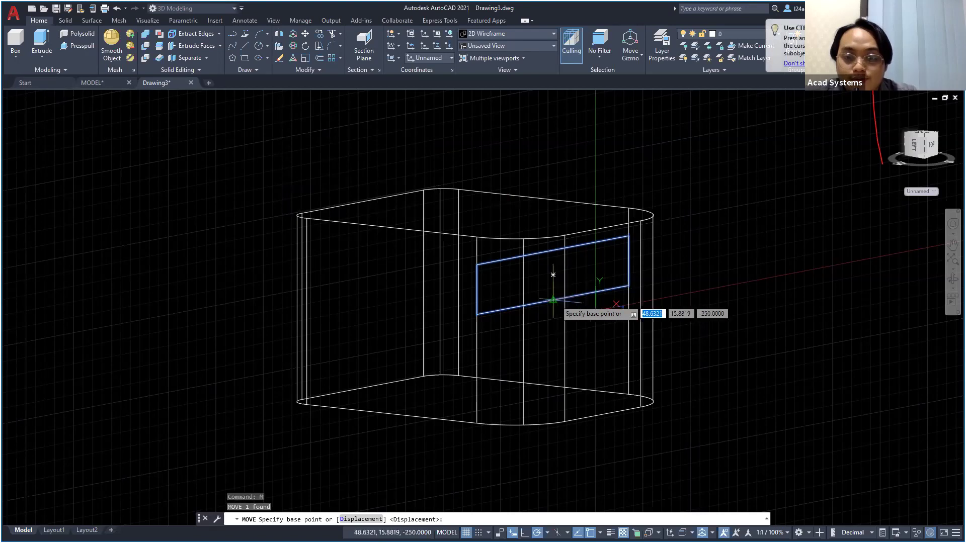
{"action": "left_click", "coordinate": [553, 275]}
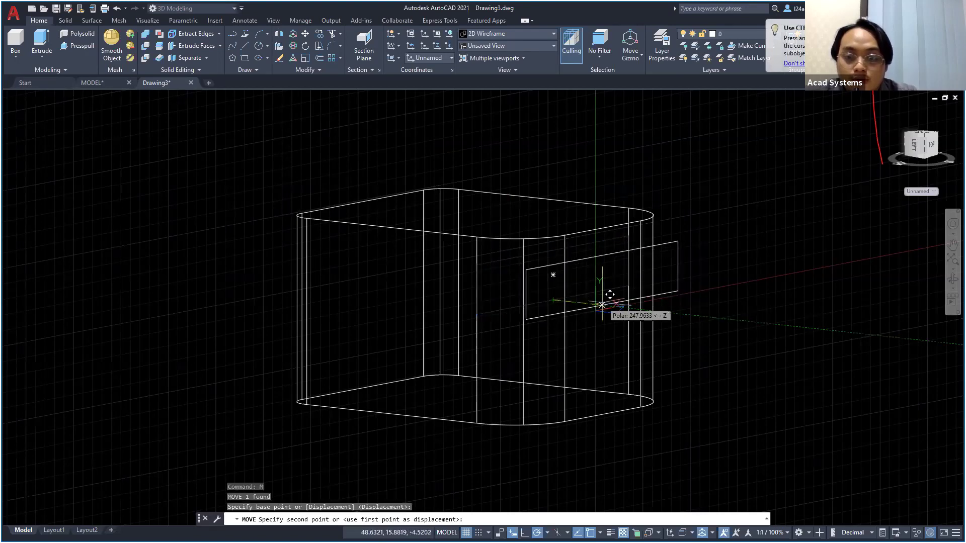
{"action": "left_click", "coordinate": [617, 300]}
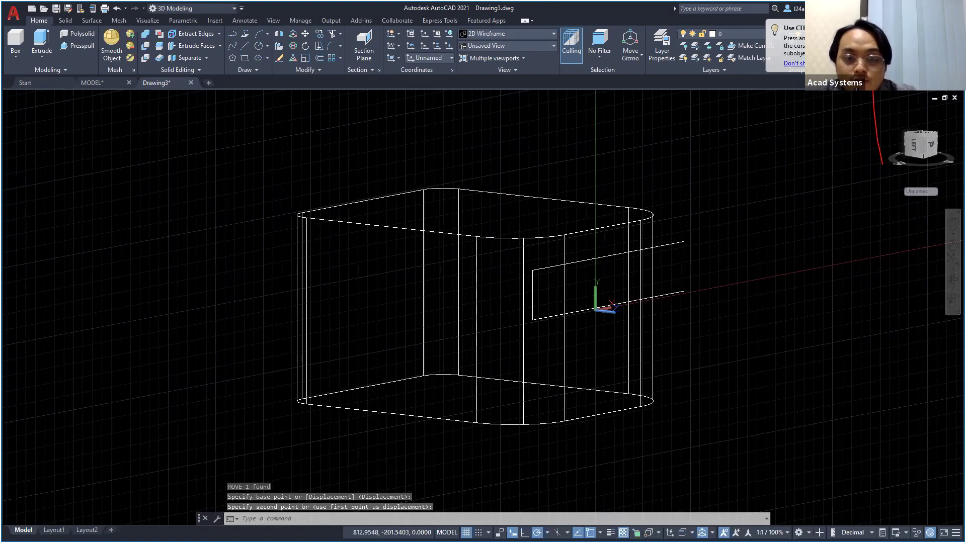
Check the moved rectangle from several angles and reset the UCS to the World Coordinate System
{"action": "middle_click_drag", "start_coordinate": [498, 306], "coordinate": [485, 307], "text": "shift"}
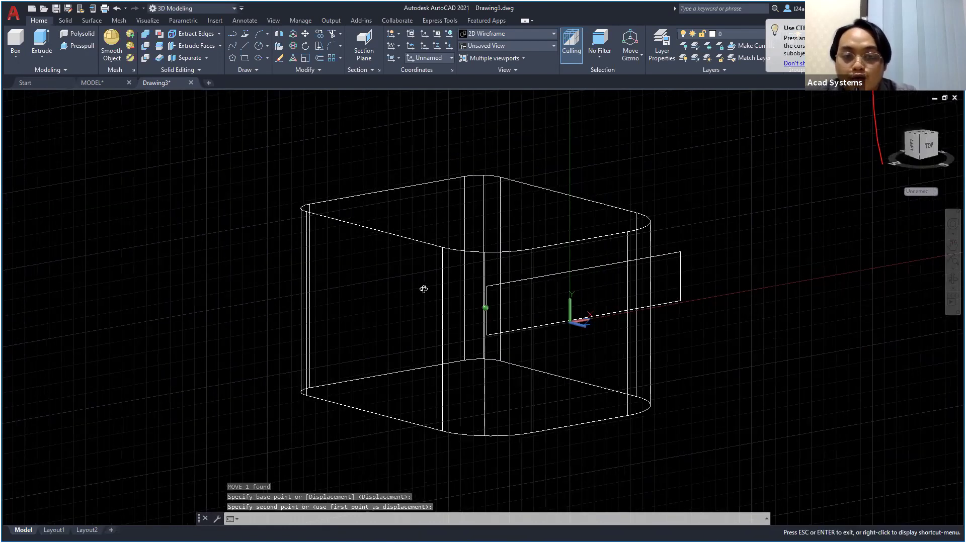
{"action": "middle_click_drag", "start_coordinate": [423, 289], "coordinate": [567, 296], "text": "shift"}
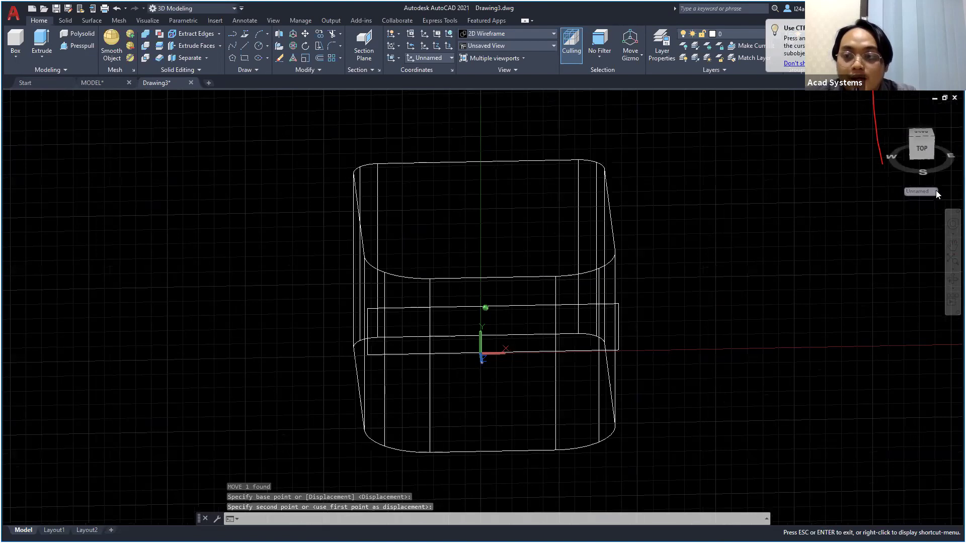
{"action": "middle_click_drag", "start_coordinate": [930, 196], "coordinate": [928, 195], "text": "shift"}
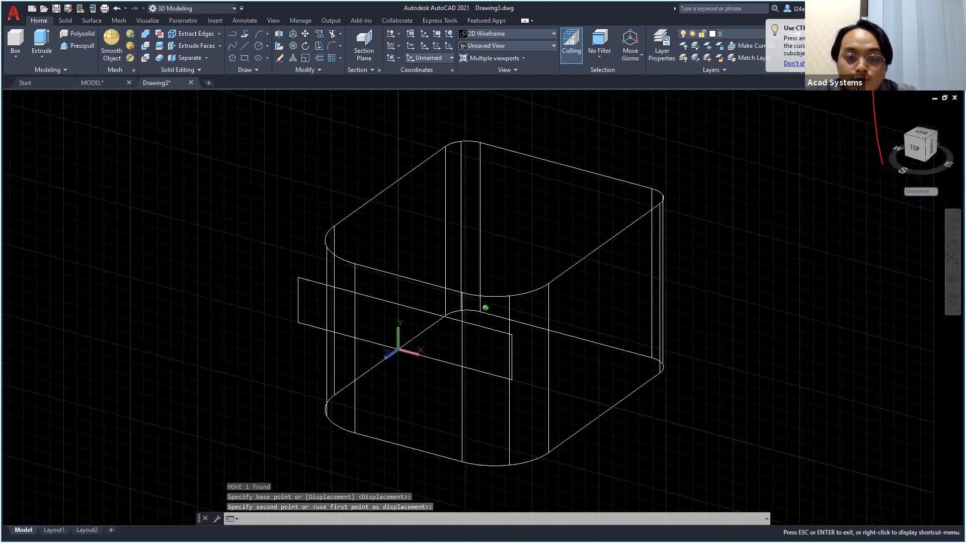
{"action": "middle_click_drag", "start_coordinate": [755, 197], "coordinate": [904, 200], "text": "shift"}
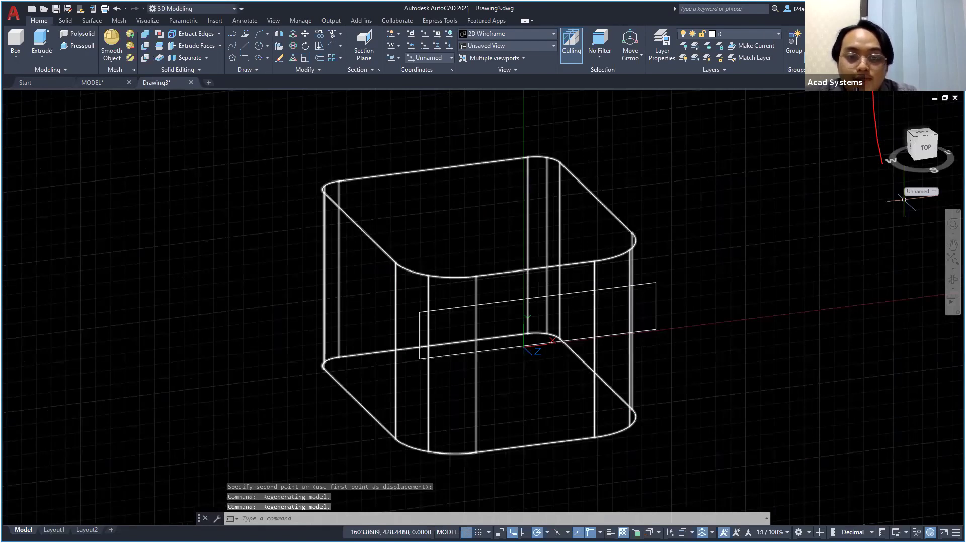
{"action": "left_click", "coordinate": [920, 191]}
{"action": "left_click", "coordinate": [918, 202]}
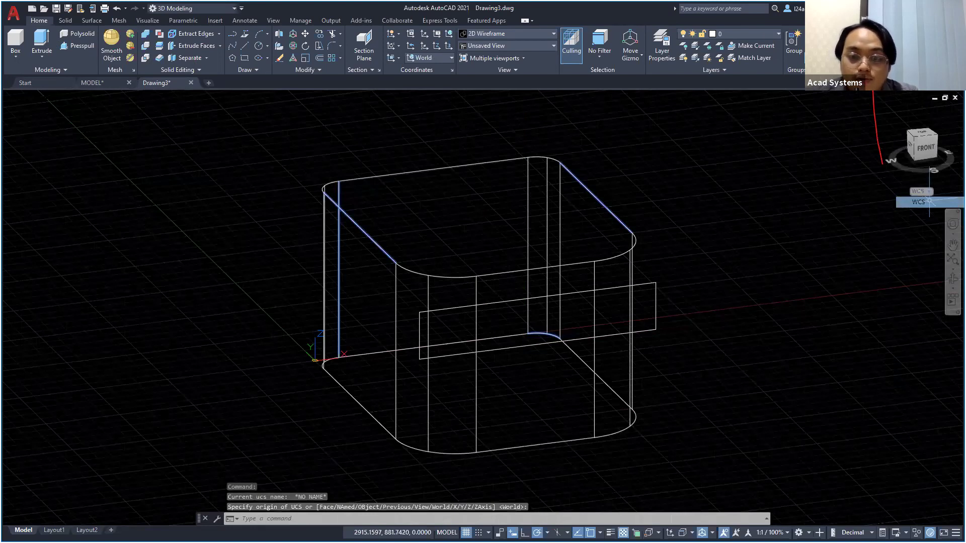
Extrude the front rectangle 850 into the filleted box
{"action": "left_click", "coordinate": [700, 312]}
{"action": "key", "text": "Escape"}
{"action": "key", "text": "Escape"}
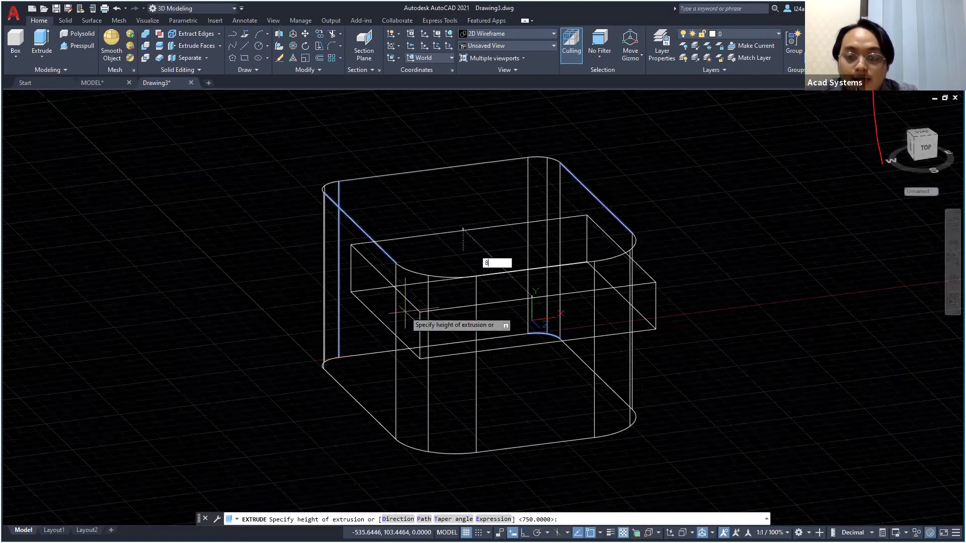
{"action": "type", "text": "850"}
{"action": "key", "text": "Return"}
Subtract the extruded bar from the filleted box to cut a slot through its front
{"action": "type", "text": "SUBTRACT"}
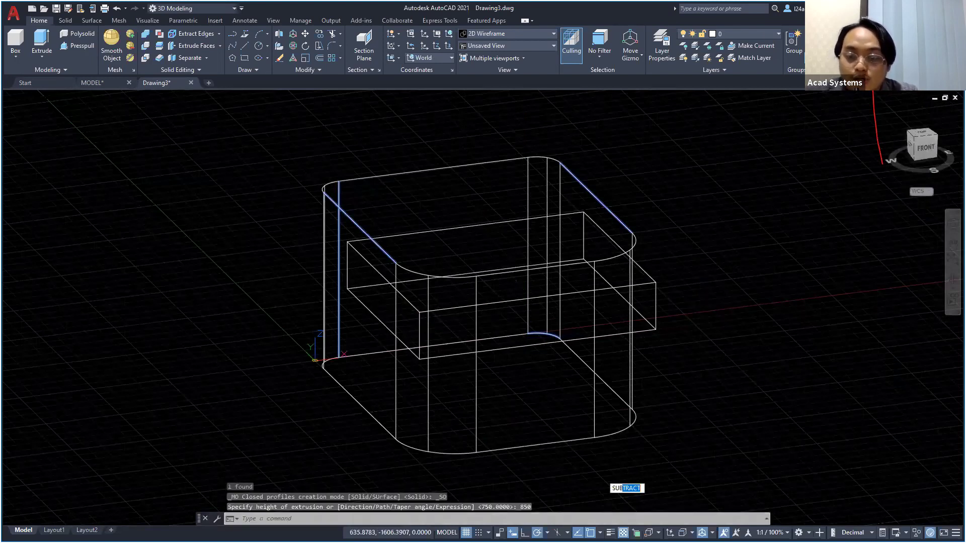
{"action": "key", "text": "Return"}
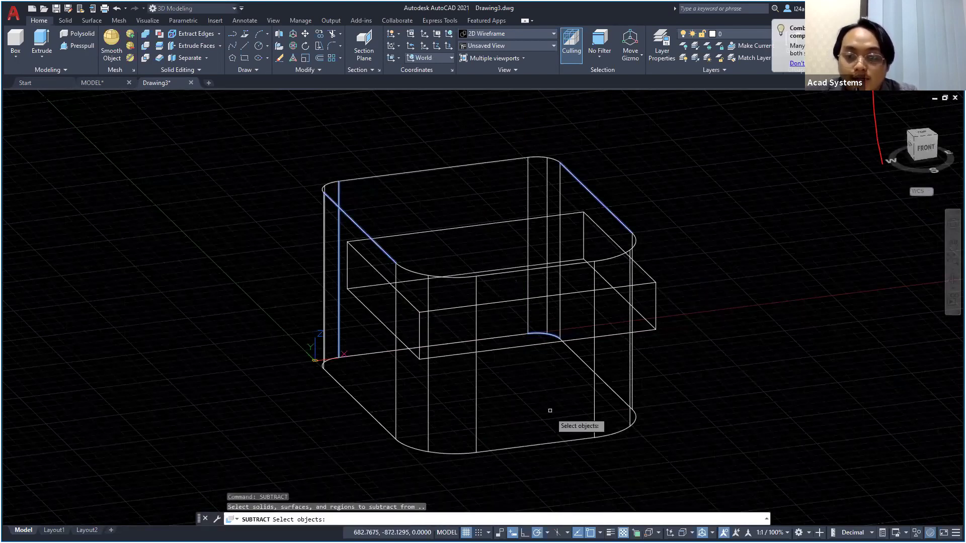
{"action": "left_click", "coordinate": [599, 422]}
{"action": "left_click", "coordinate": [568, 381]}
{"action": "key", "text": "Return"}
{"action": "left_click", "coordinate": [663, 292]}
{"action": "left_click", "coordinate": [648, 272]}
{"action": "key", "text": "Return"}
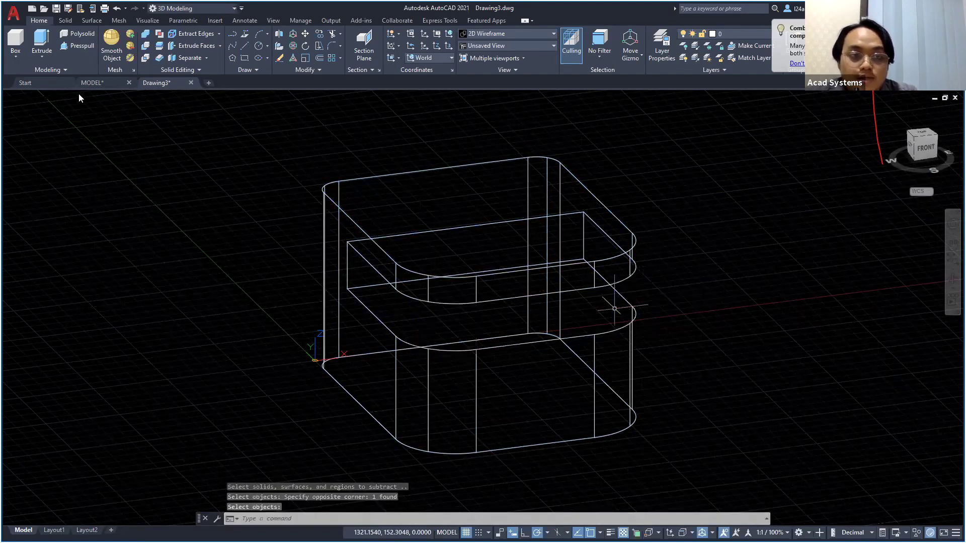
Apply the Realistic visual style and examine the slotted solid from its left side
{"action": "left_click", "coordinate": [76, 97]}
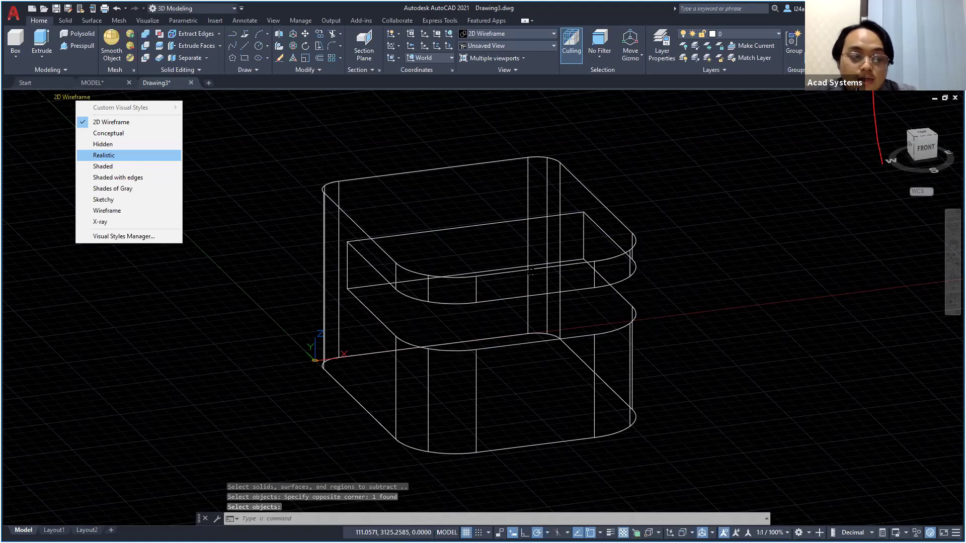
{"action": "left_click", "coordinate": [104, 155]}
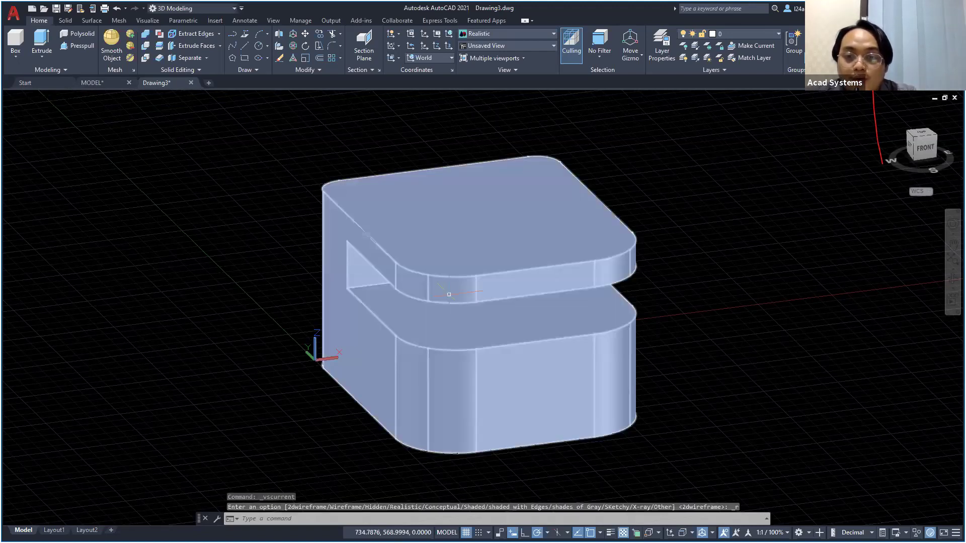
{"action": "middle_click_drag", "start_coordinate": [449, 294], "coordinate": [665, 301], "text": "shift"}
{"action": "key", "text": "Escape"}
{"action": "scroll", "coordinate": [581, 295], "scroll_direction": "up", "scroll_amount": 2}
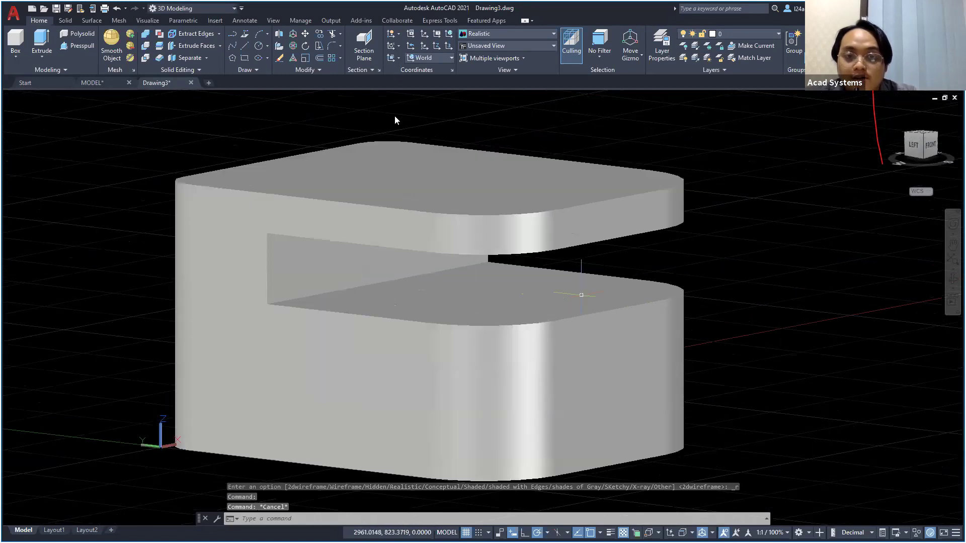
{"action": "scroll", "coordinate": [636, 295], "scroll_direction": "down", "scroll_amount": 2}
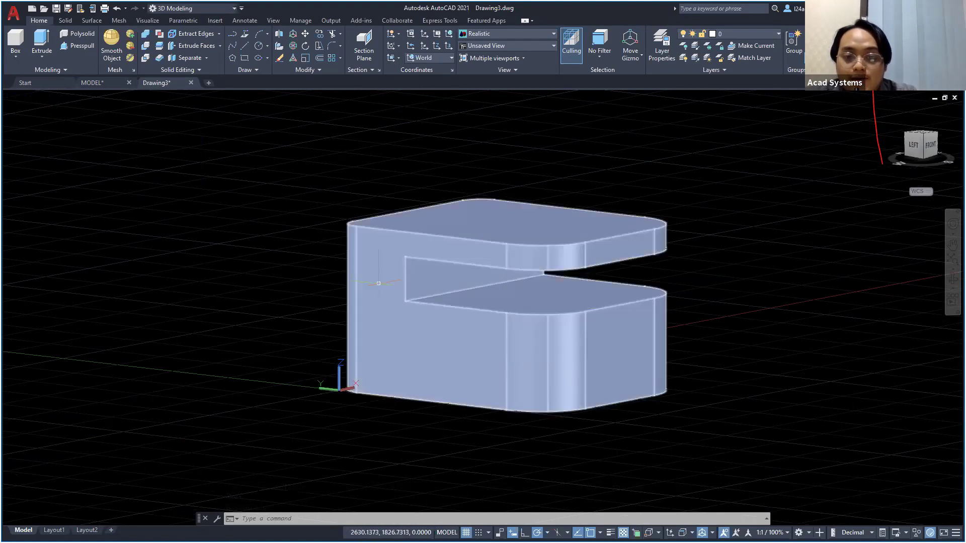
{"action": "key", "text": "Escape"}
{"action": "key", "text": "Escape"}
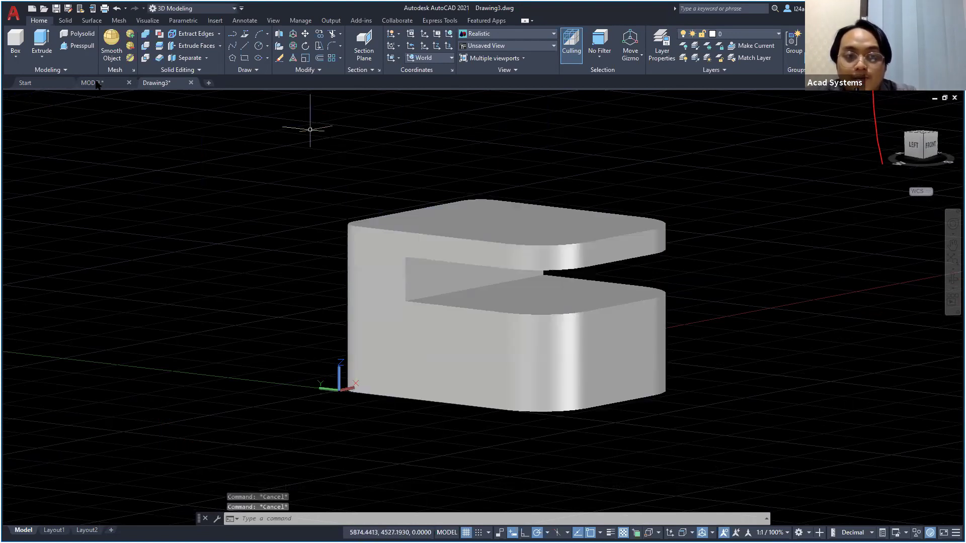
{"action": "left_click", "coordinate": [68, 98]}
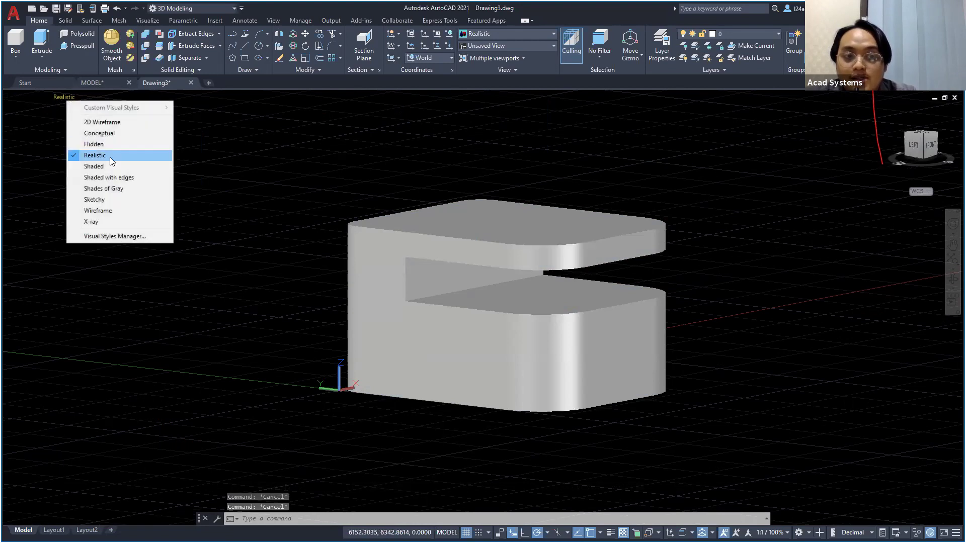
{"action": "left_click", "coordinate": [425, 232]}
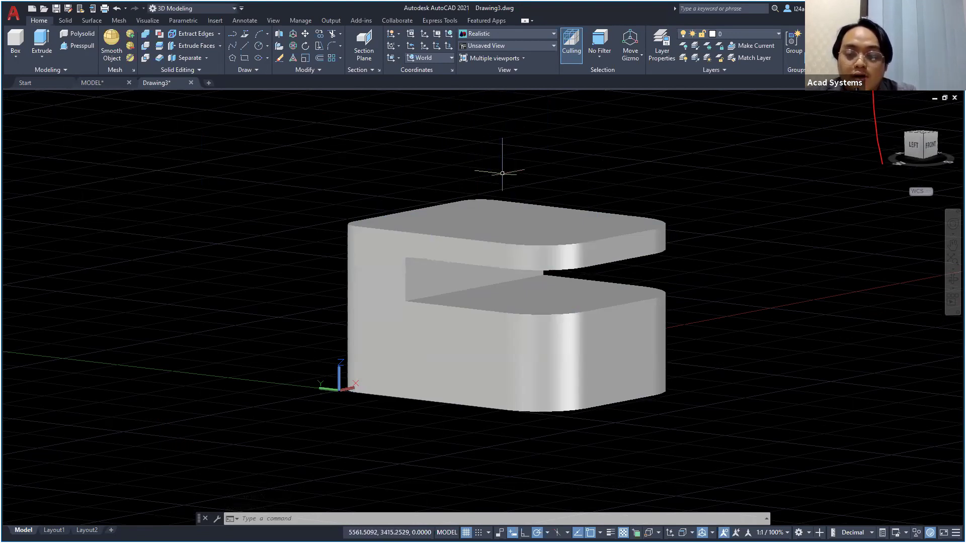
{"action": "key", "text": "Escape"}
{"action": "key", "text": "Escape"}
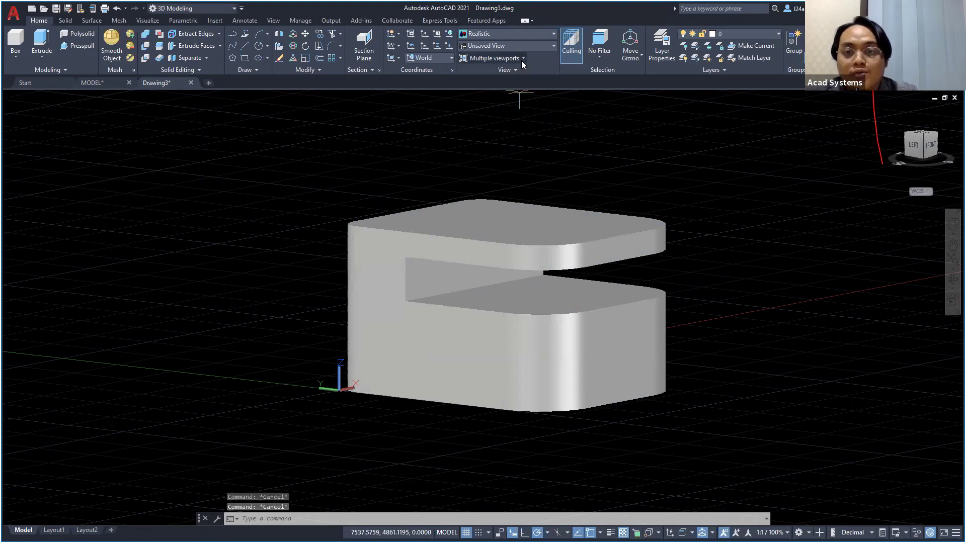
Split the model space into multiple viewports
{"action": "left_click", "coordinate": [522, 58]}
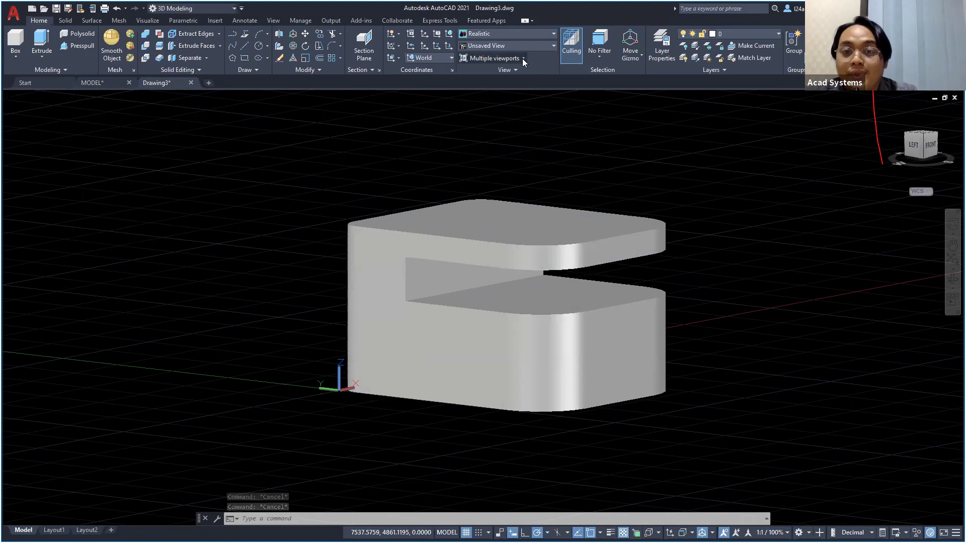
{"action": "left_click", "coordinate": [523, 59]}
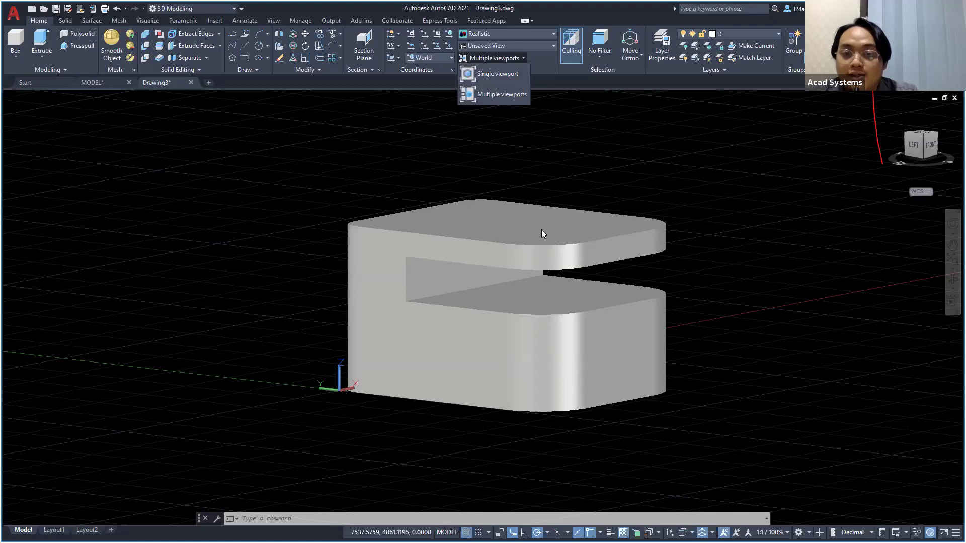
{"action": "left_click", "coordinate": [508, 98]}
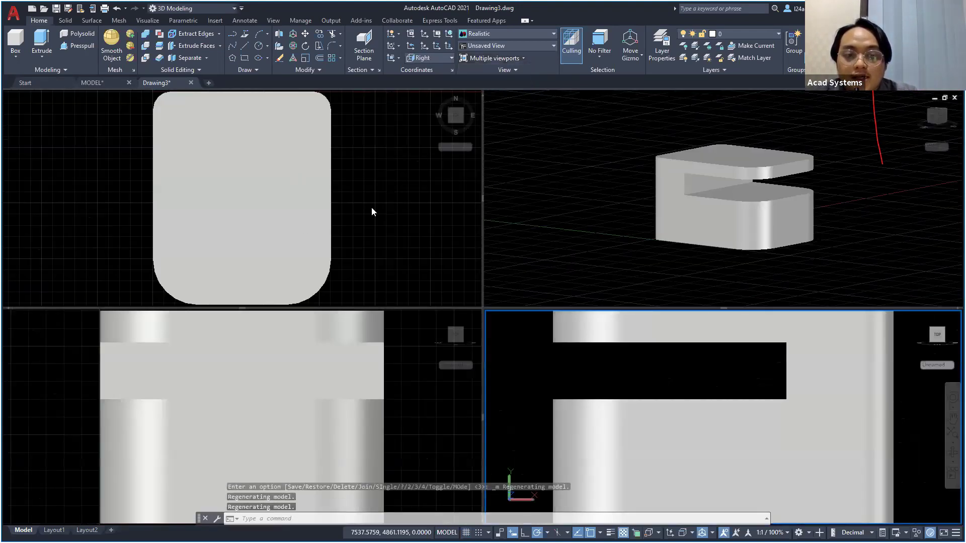
Zoom out the front and right viewports until the whole slotted solid fits in each
{"action": "left_click", "coordinate": [371, 208]}
{"action": "left_click", "coordinate": [607, 256]}
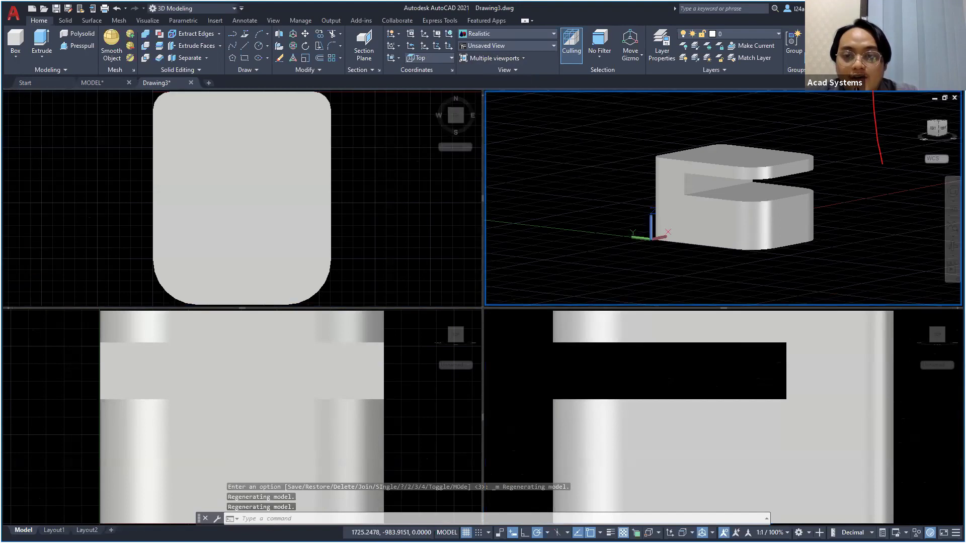
{"action": "left_click", "coordinate": [400, 245]}
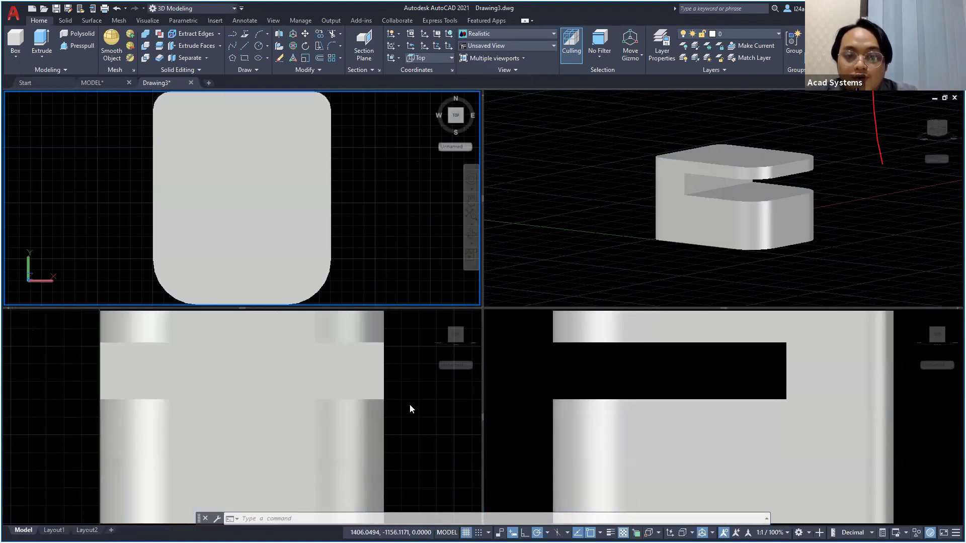
{"action": "left_click", "coordinate": [410, 409]}
{"action": "scroll", "coordinate": [302, 388], "scroll_direction": "down", "scroll_amount": 4}
{"action": "scroll", "coordinate": [347, 387], "scroll_direction": "up", "scroll_amount": 1}
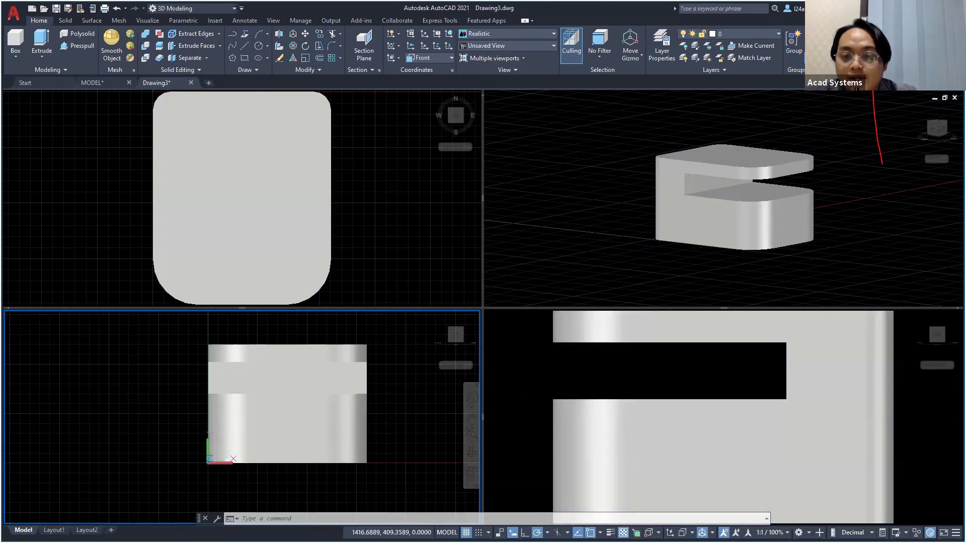
{"action": "left_click", "coordinate": [739, 393]}
{"action": "scroll", "coordinate": [739, 393], "scroll_direction": "down", "scroll_amount": 2}
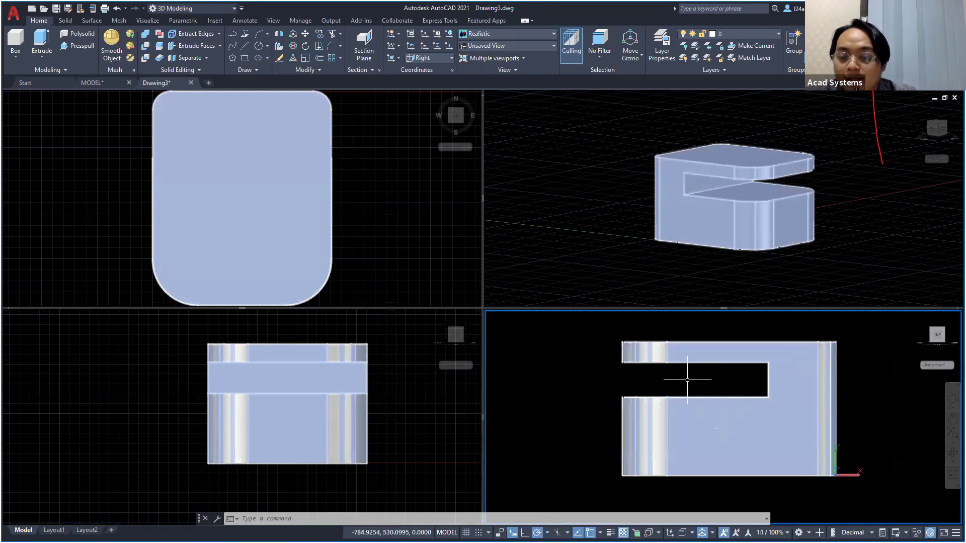
{"action": "scroll", "coordinate": [607, 393], "scroll_direction": "up", "scroll_amount": 2}
{"action": "scroll", "coordinate": [613, 394], "scroll_direction": "down", "scroll_amount": 3}
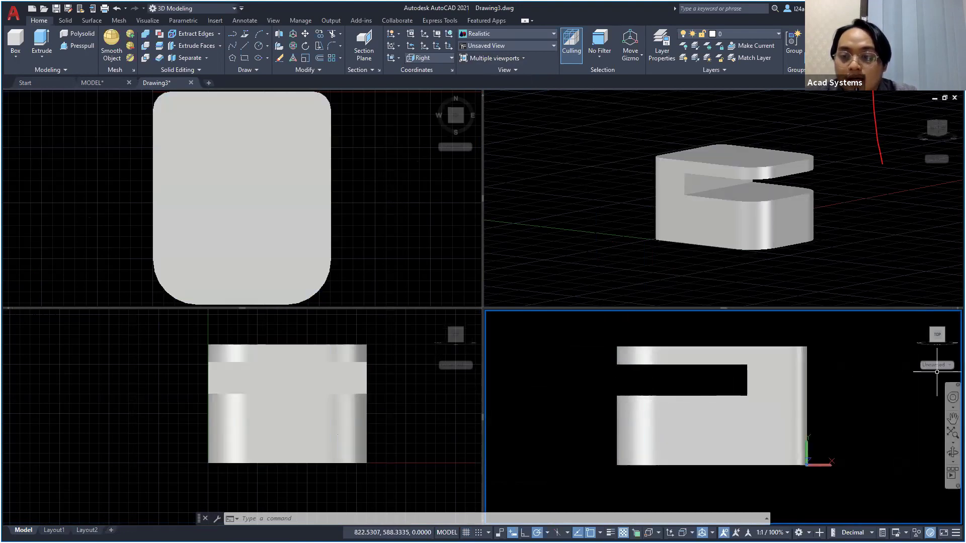
Compare the top, front and right viewports and zoom out the top one to fit the whole solid
{"action": "left_click", "coordinate": [427, 137]}
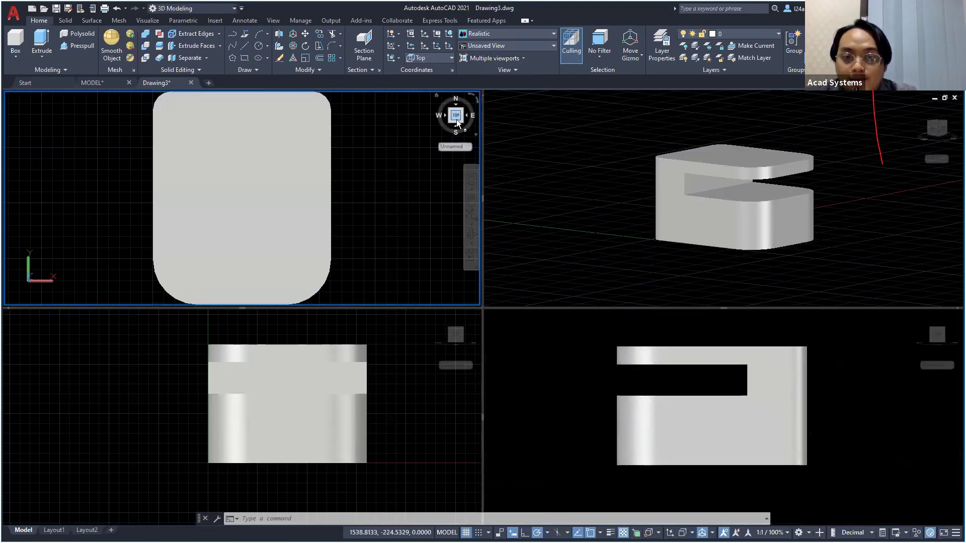
{"action": "left_click", "coordinate": [455, 340]}
{"action": "left_click", "coordinate": [931, 336]}
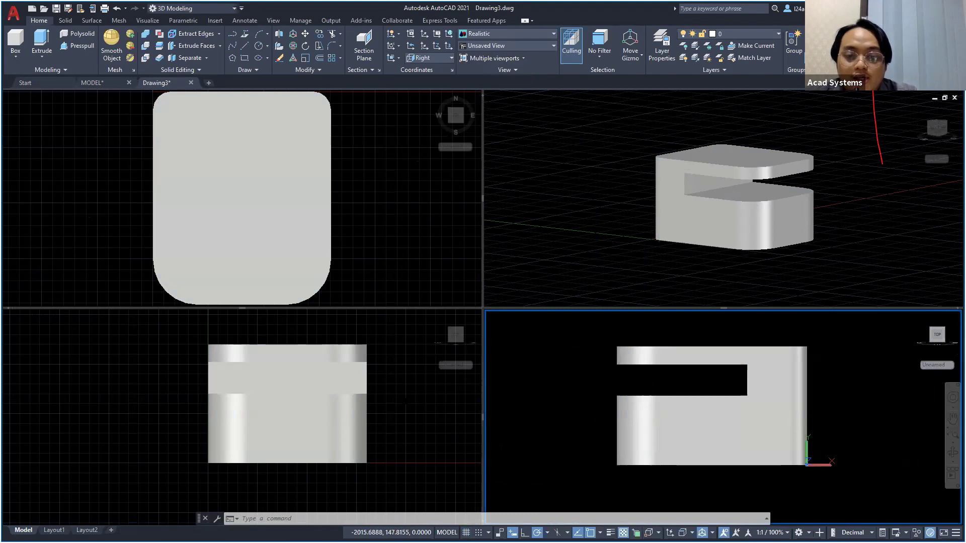
{"action": "left_click", "coordinate": [490, 58]}
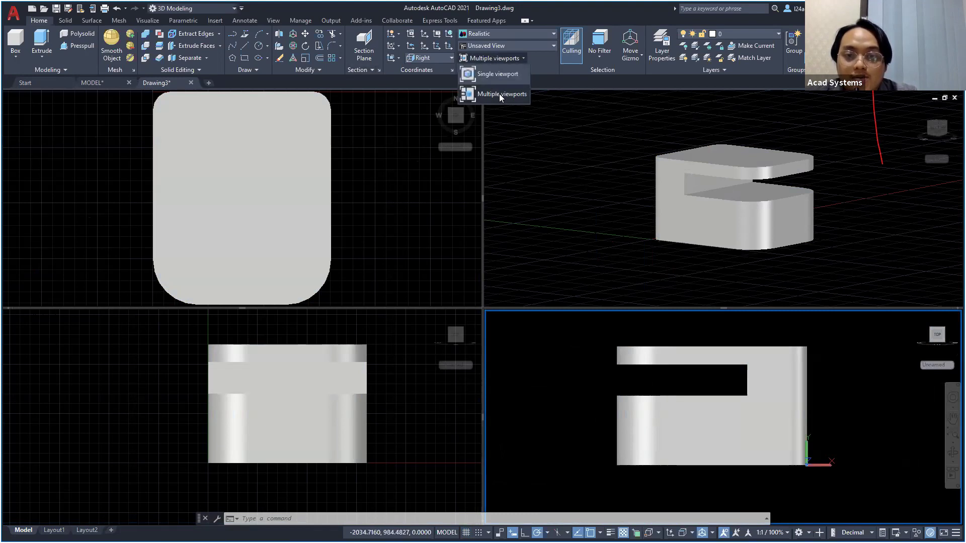
{"action": "left_click", "coordinate": [374, 220]}
{"action": "scroll", "coordinate": [374, 220], "scroll_direction": "down", "scroll_amount": 2}
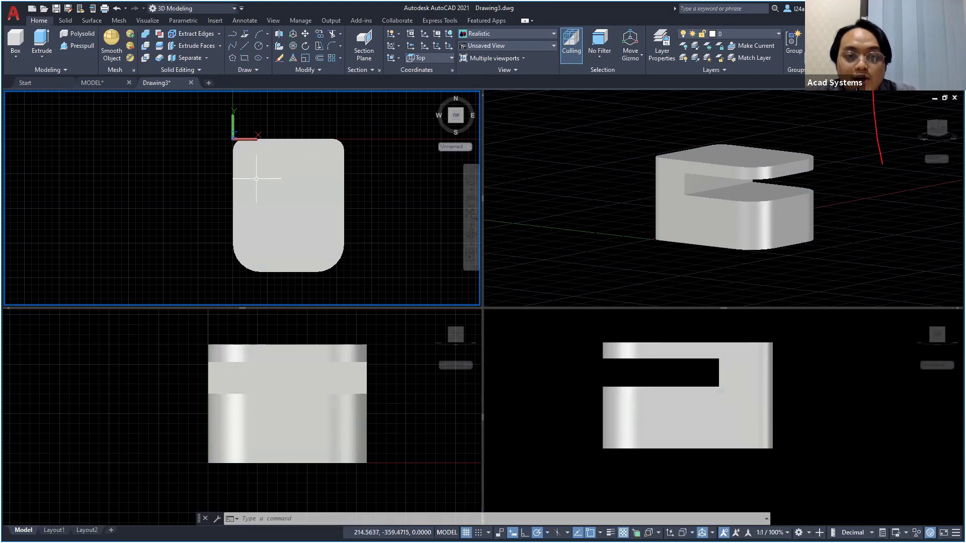
Orbit the front viewport and return it to its straight-on view
{"action": "left_click", "coordinate": [382, 394]}
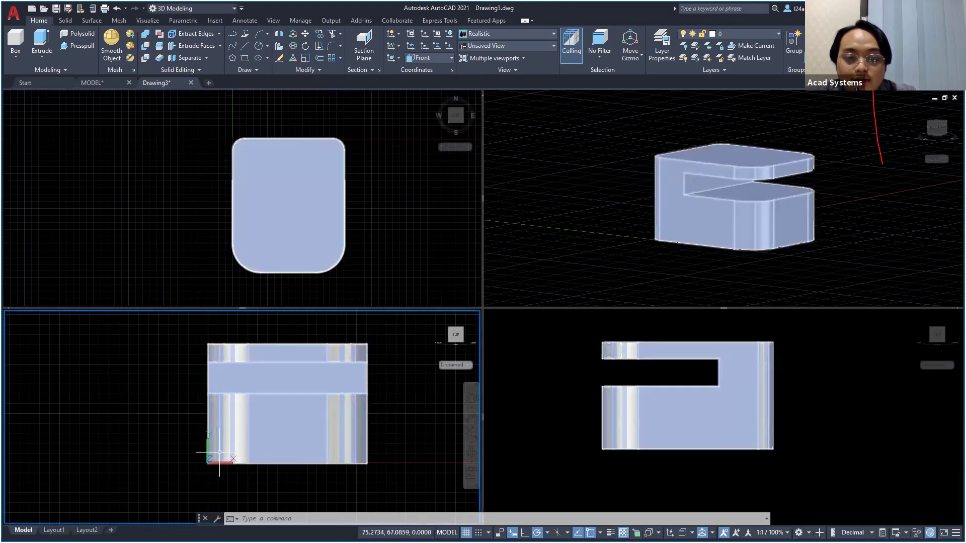
{"action": "middle_click_drag", "start_coordinate": [249, 408], "coordinate": [278, 403], "text": "shift"}
{"action": "left_click", "coordinate": [461, 335]}
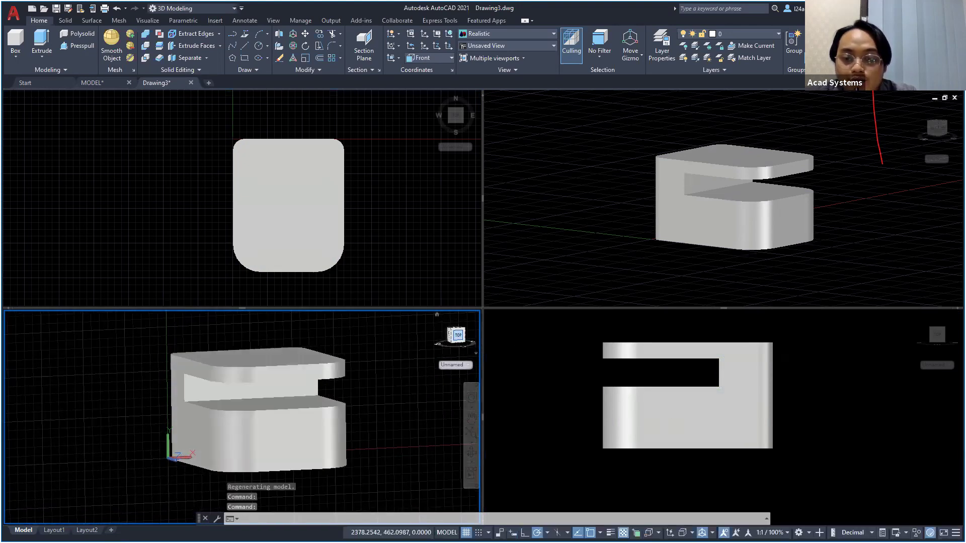
Turn on the grid in the right-view viewport and make the 3D viewport active
{"action": "left_click", "coordinate": [611, 382]}
{"action": "key", "text": "F7"}
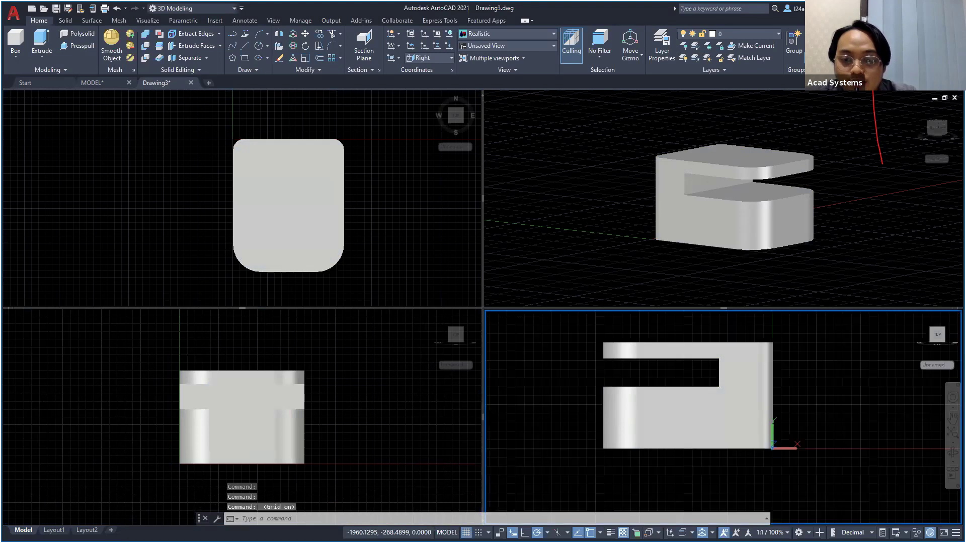
{"action": "left_click", "coordinate": [645, 235]}
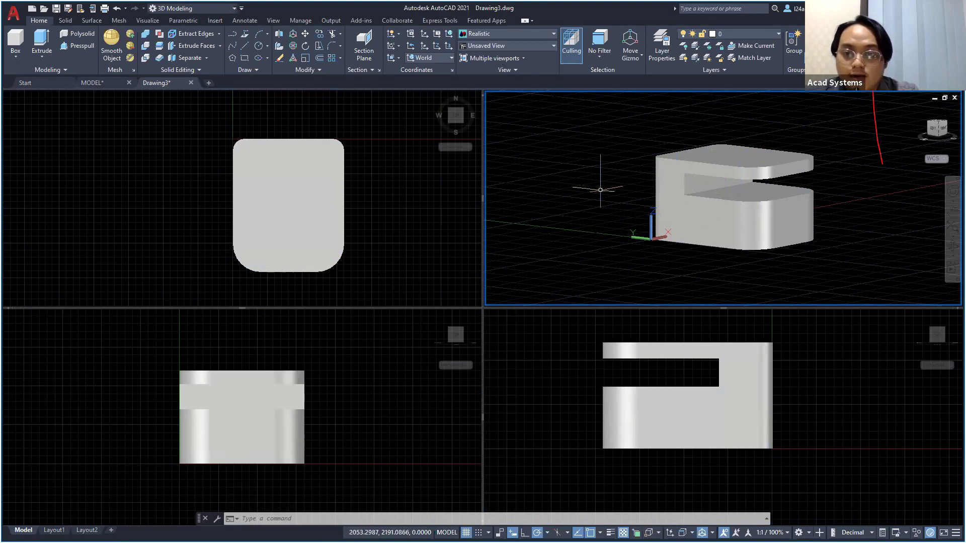
Set the visual style of the top, front and right viewports to 2D Wireframe
{"action": "left_click", "coordinate": [400, 130]}
{"action": "left_click", "coordinate": [43, 98]}
{"action": "left_click", "coordinate": [92, 125]}
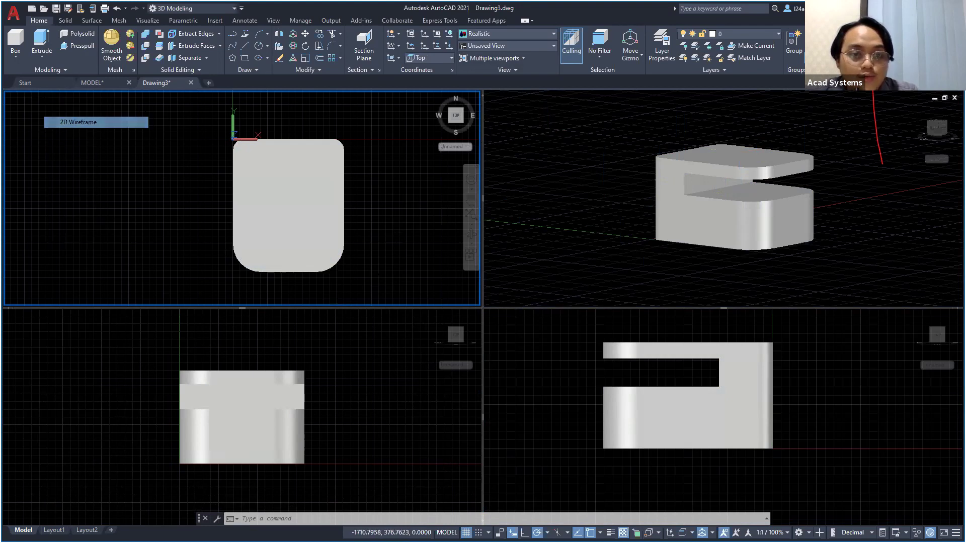
{"action": "left_click", "coordinate": [121, 389]}
{"action": "left_click", "coordinate": [44, 316]}
{"action": "left_click", "coordinate": [81, 340]}
{"action": "left_click", "coordinate": [520, 319]}
{"action": "left_click", "coordinate": [520, 318]}
{"action": "left_click", "coordinate": [547, 341]}
{"action": "left_click", "coordinate": [603, 234]}
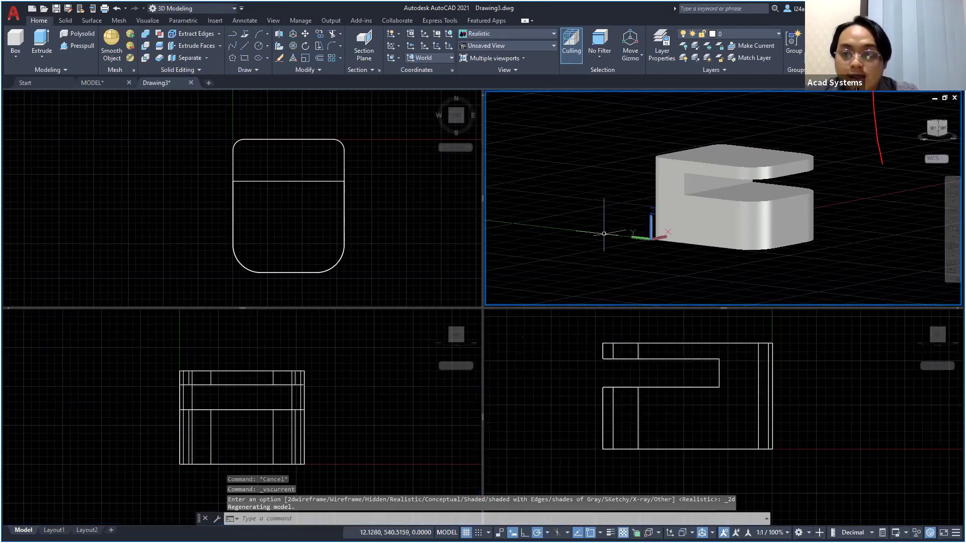
Examine the slotted solid in the Realistic 3D viewport and check the dynamic UCS setting
{"action": "left_click", "coordinate": [722, 206]}
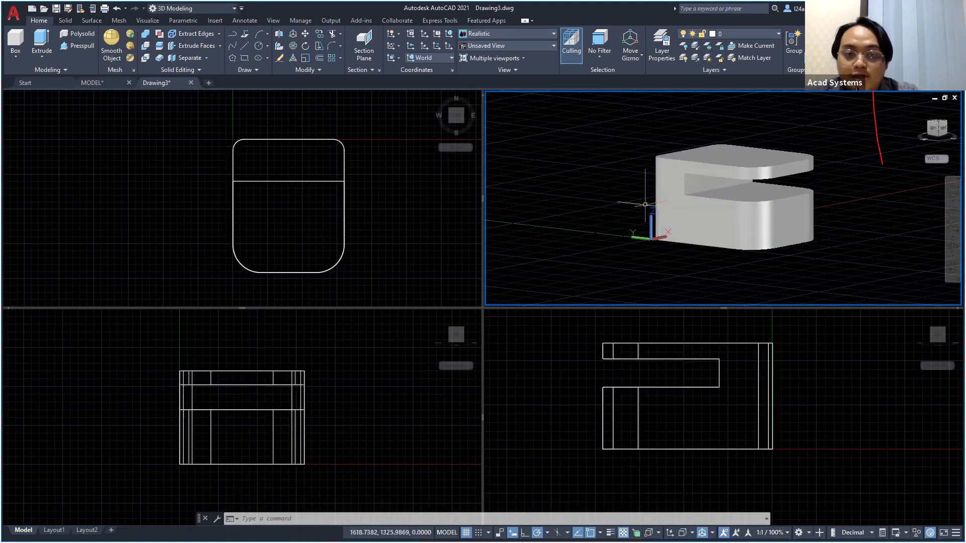
{"action": "scroll", "coordinate": [311, 198], "scroll_direction": "up", "scroll_amount": 3}
{"action": "scroll", "coordinate": [557, 197], "scroll_direction": "down", "scroll_amount": 4}
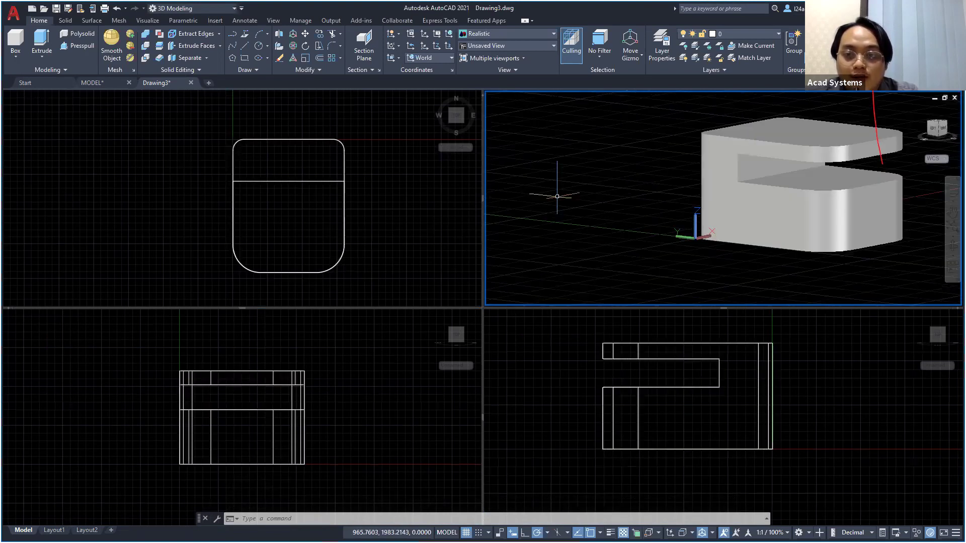
{"action": "scroll", "coordinate": [557, 196], "scroll_direction": "down", "scroll_amount": 2}
{"action": "middle_click_drag", "start_coordinate": [691, 205], "coordinate": [591, 233]}
{"action": "scroll", "coordinate": [634, 221], "scroll_direction": "up", "scroll_amount": 2}
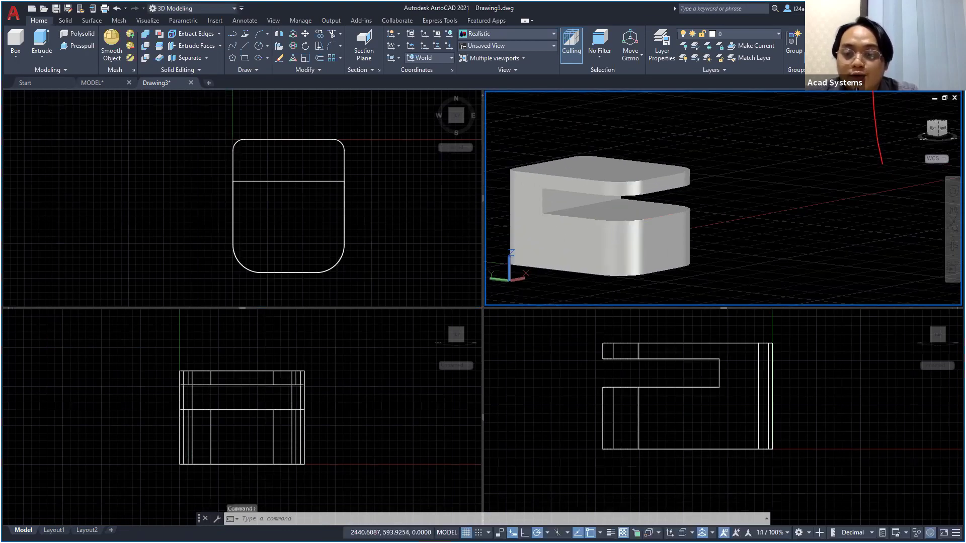
{"action": "scroll", "coordinate": [636, 220], "scroll_direction": "up", "scroll_amount": 1}
{"action": "left_click", "coordinate": [622, 266]}
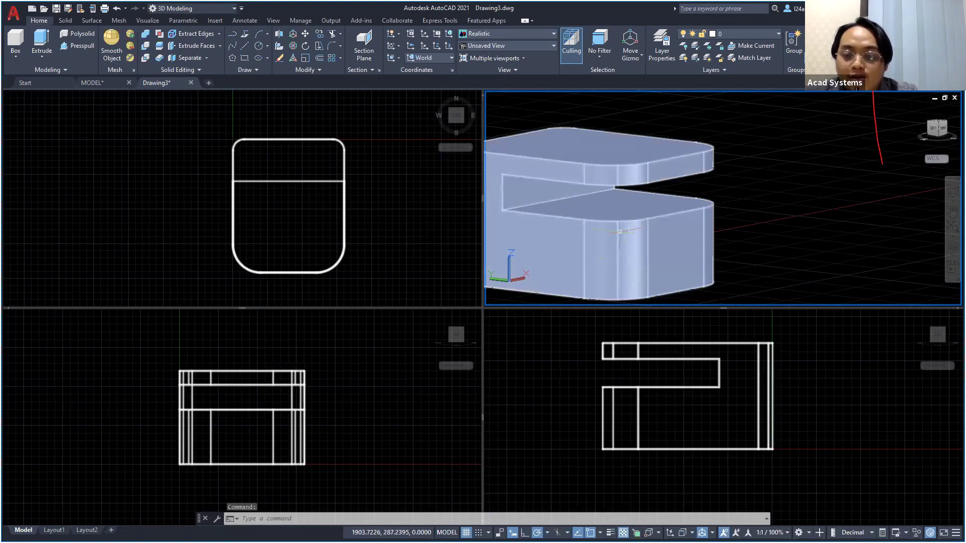
{"action": "key", "text": "F6"}
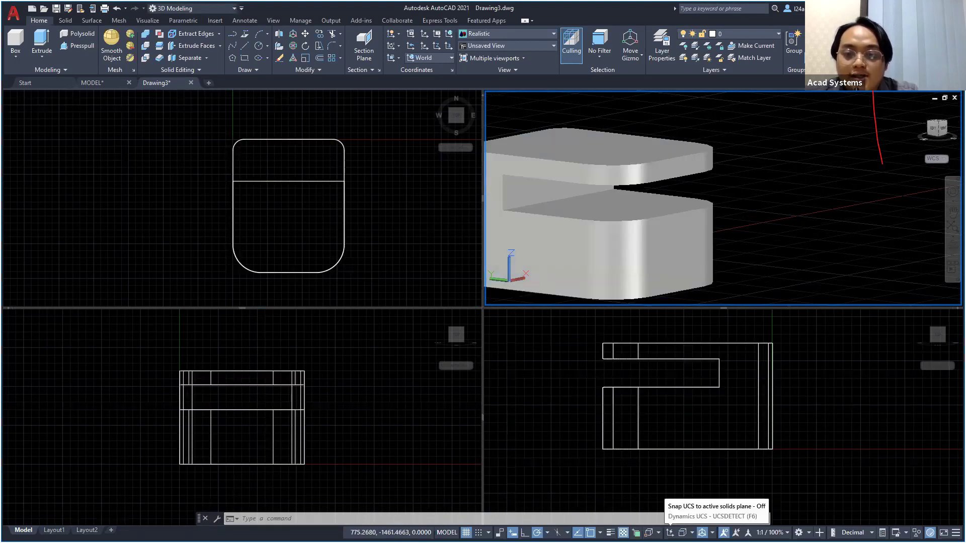
Turn on dynamic UCS and try starting a circle on the slot's lower face in the 3D viewport
{"action": "key", "text": "Escape"}
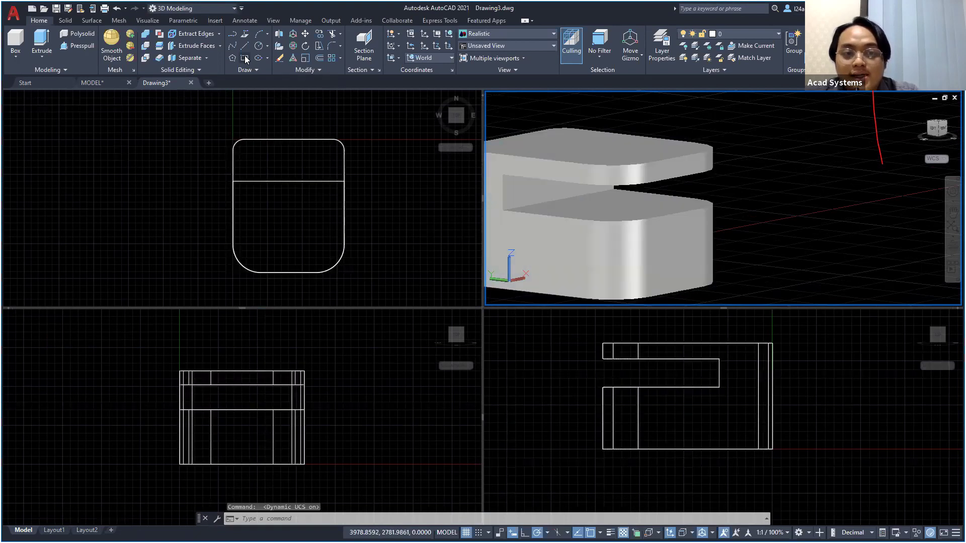
{"action": "left_click", "coordinate": [258, 45]}
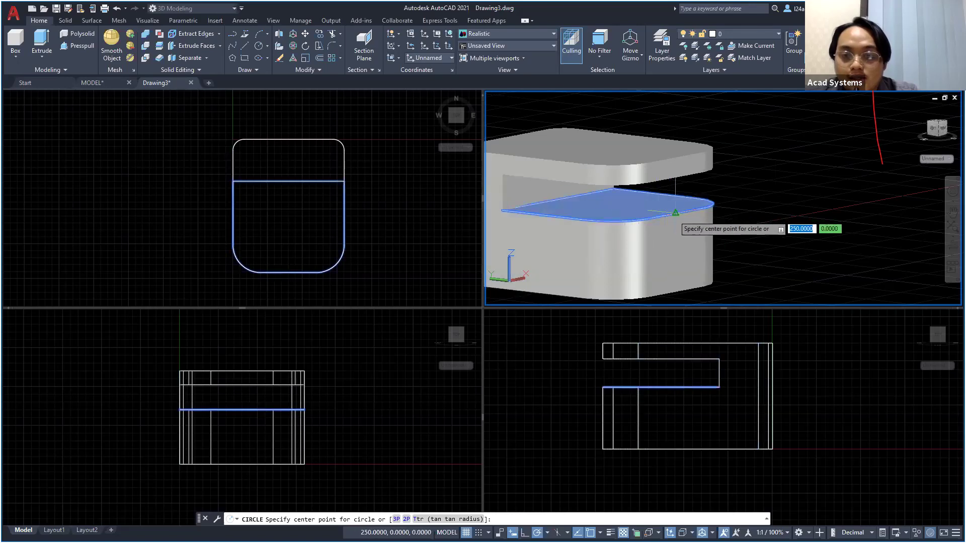
{"action": "left_click", "coordinate": [674, 213]}
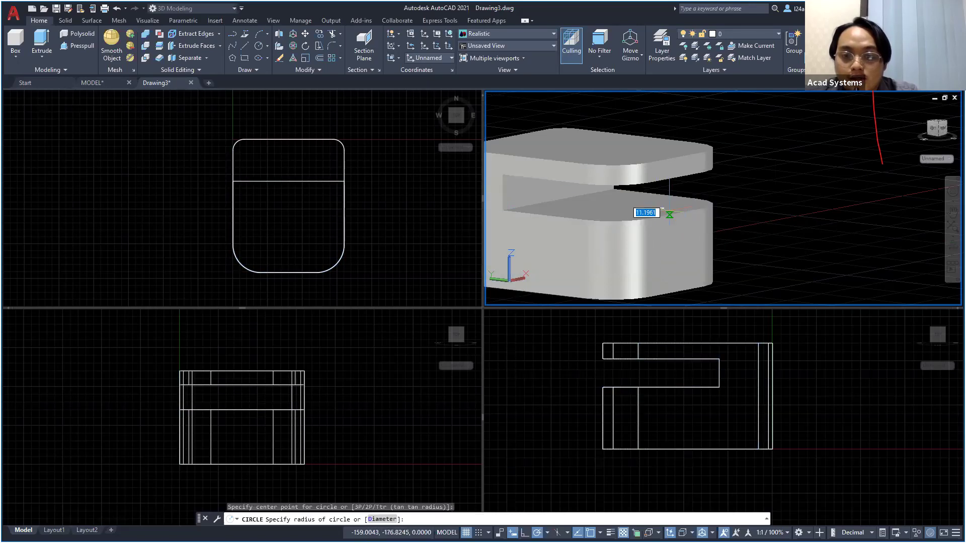
{"action": "key", "text": "Escape"}
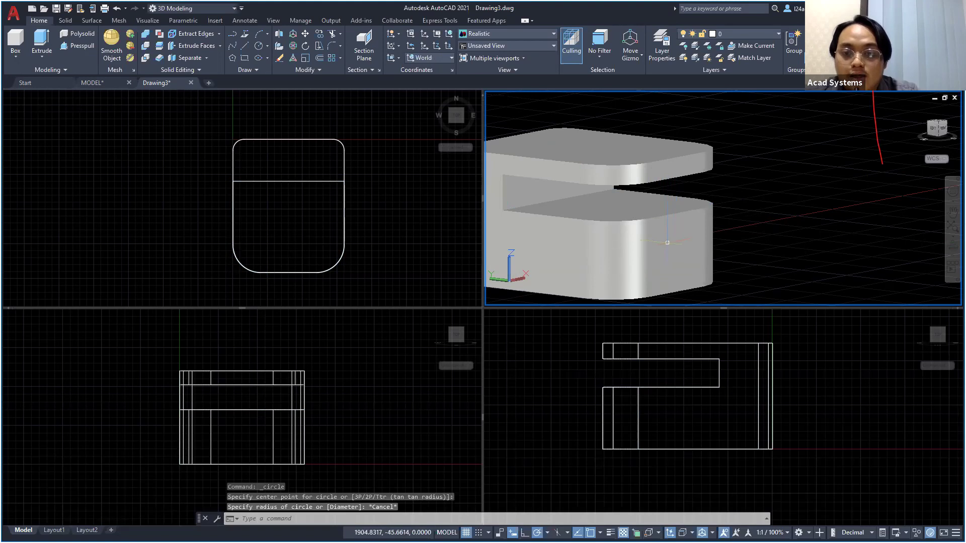
{"action": "scroll", "coordinate": [667, 241], "scroll_direction": "up", "scroll_amount": 2}
{"action": "middle_click_drag", "start_coordinate": [673, 224], "coordinate": [622, 235], "text": "shift"}
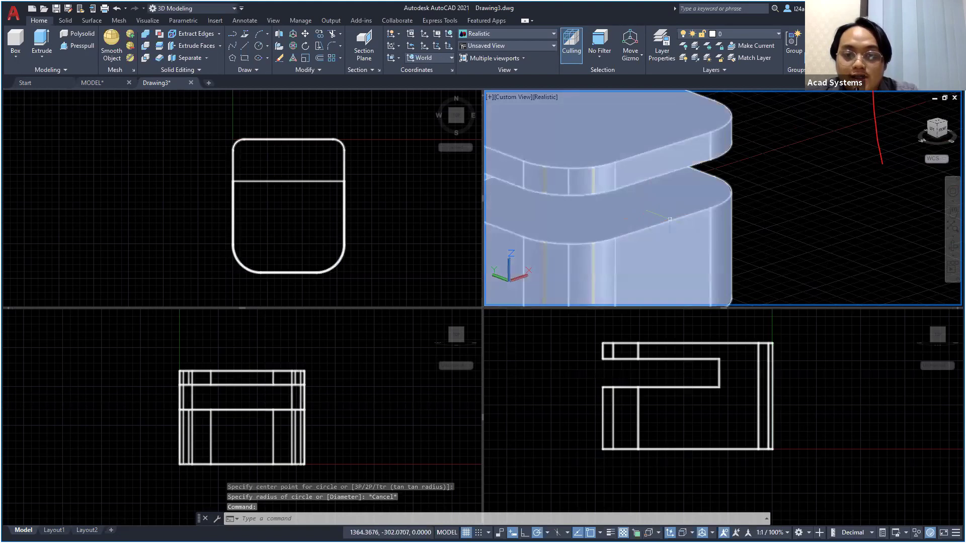
{"action": "key", "text": "Return"}
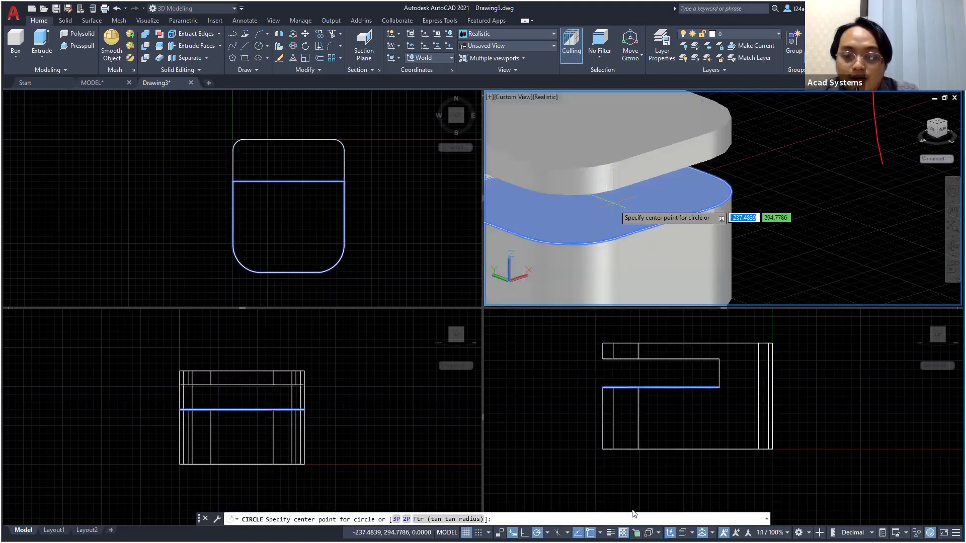
{"action": "left_click", "coordinate": [613, 203]}
{"action": "key", "text": "Escape"}
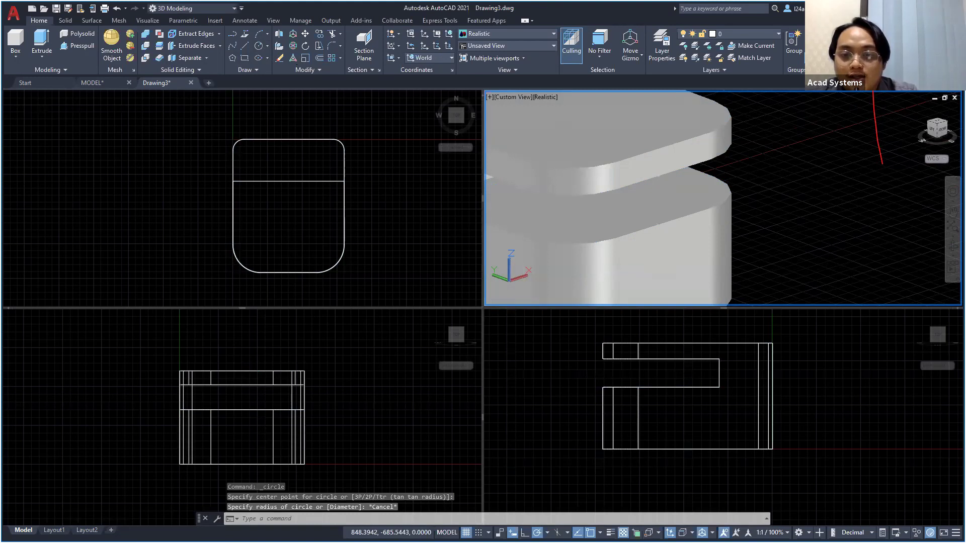
Draw a small circle in the world plane beside the box and inspect where it lies in the 3D viewport
{"action": "key", "text": "Return"}
{"action": "left_click", "coordinate": [660, 222]}
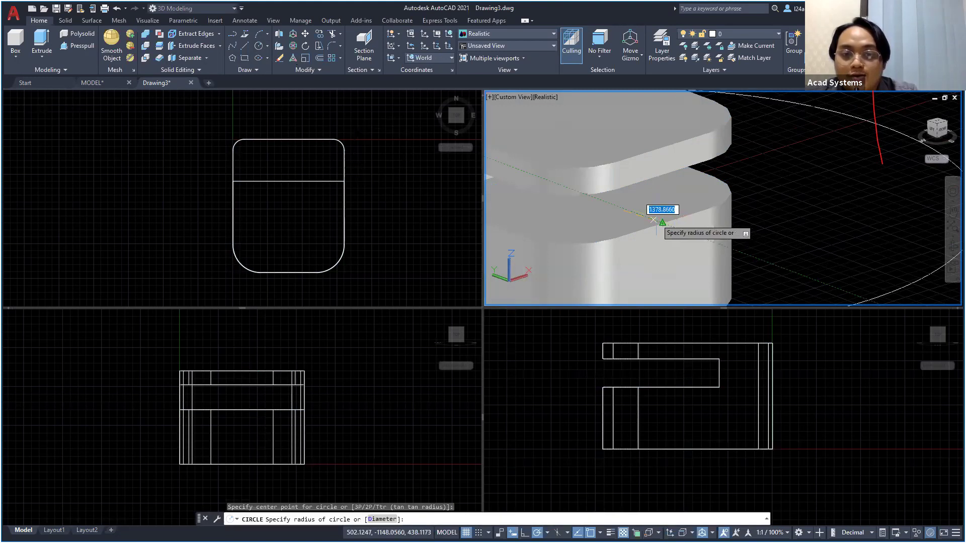
{"action": "left_click", "coordinate": [654, 220]}
{"action": "left_click", "coordinate": [378, 151]}
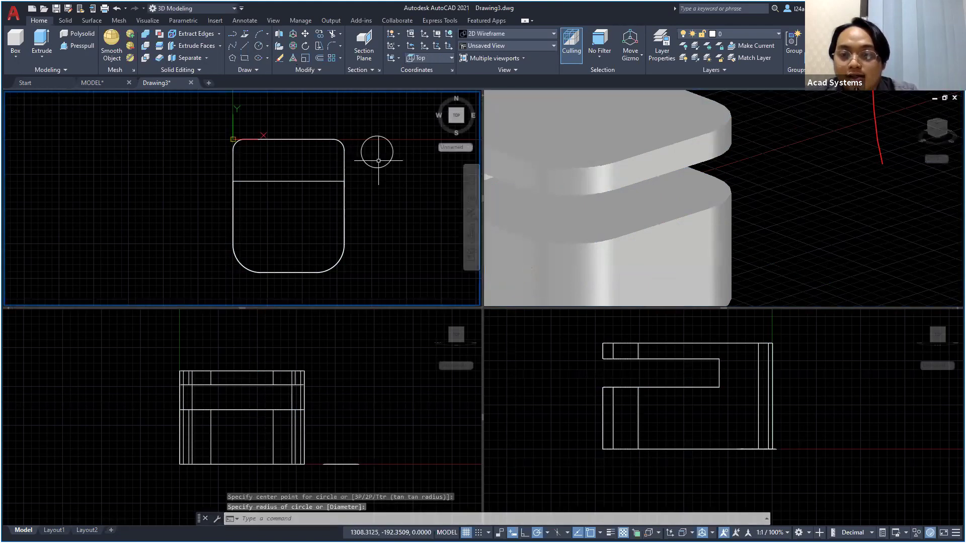
{"action": "left_click", "coordinate": [802, 209]}
{"action": "scroll", "coordinate": [805, 204], "scroll_direction": "down", "scroll_amount": 5}
{"action": "middle_click_drag", "start_coordinate": [728, 217], "coordinate": [797, 234], "text": "shift"}
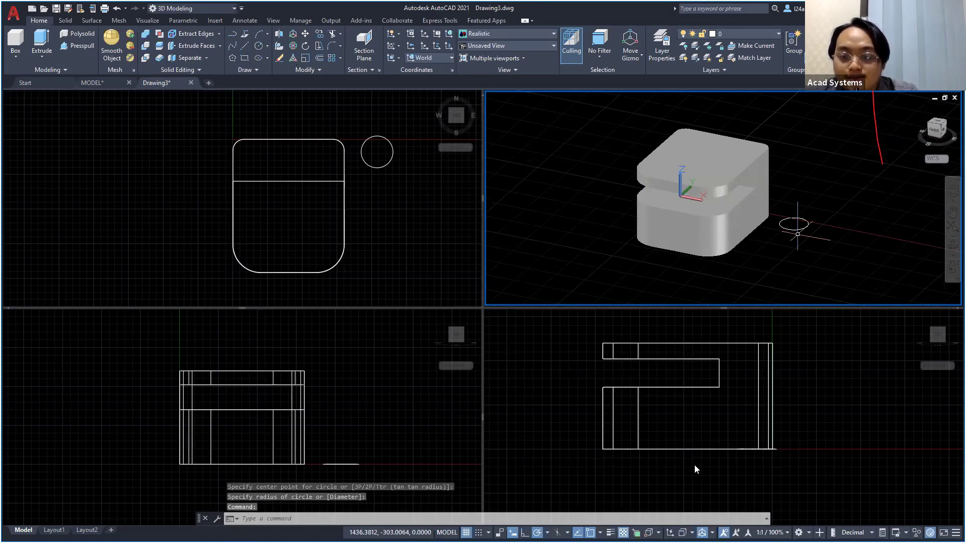
{"action": "middle_click_drag", "start_coordinate": [798, 234], "coordinate": [811, 234], "text": "shift"}
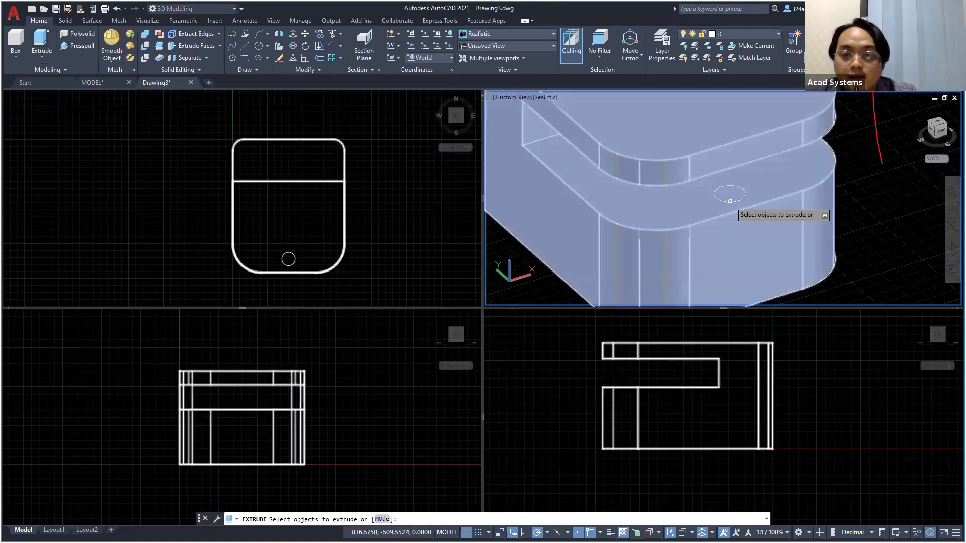
Extrude the circle on the slot's lower face up to the slot's upper face, picking the height in the right-view viewport
{"action": "left_click", "coordinate": [730, 199]}
{"action": "key", "text": "Return"}
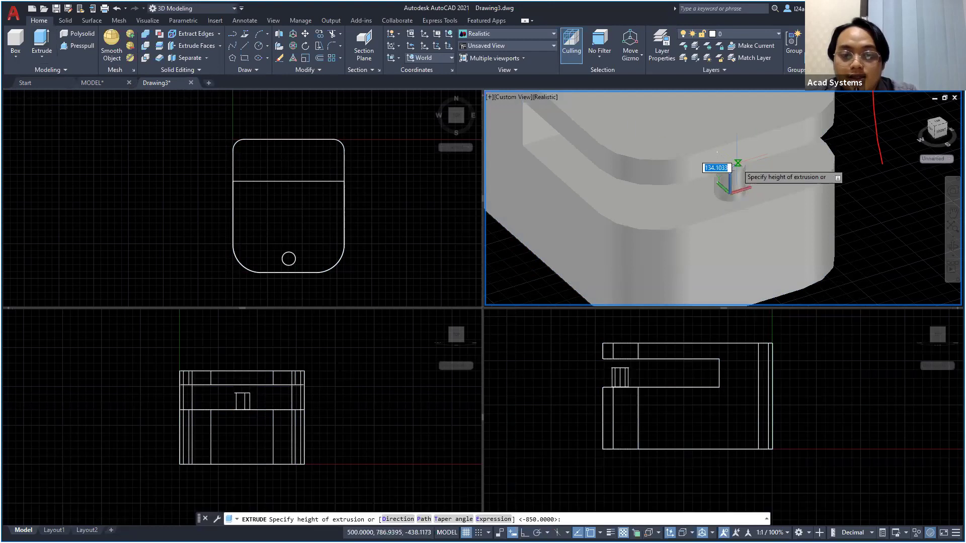
{"action": "left_click", "coordinate": [624, 366]}
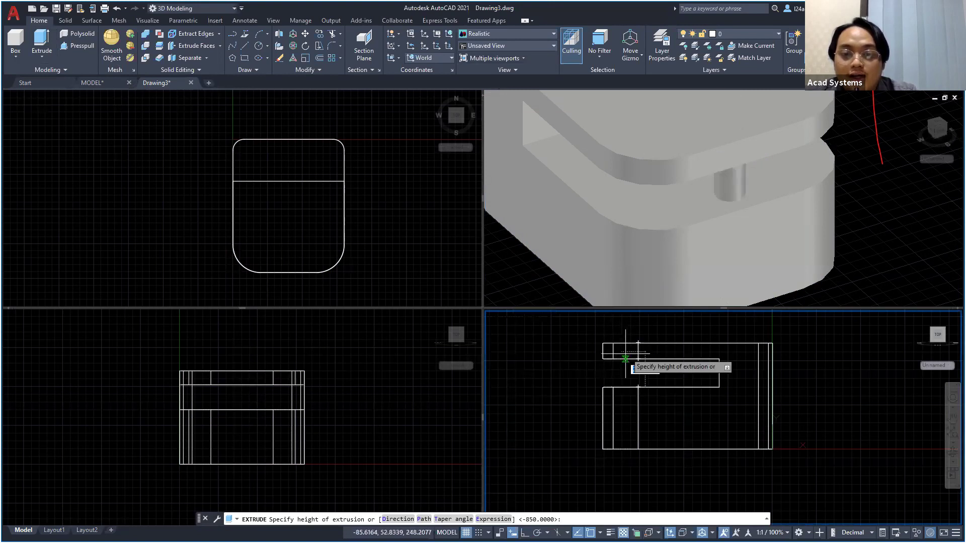
{"action": "left_click", "coordinate": [638, 374]}
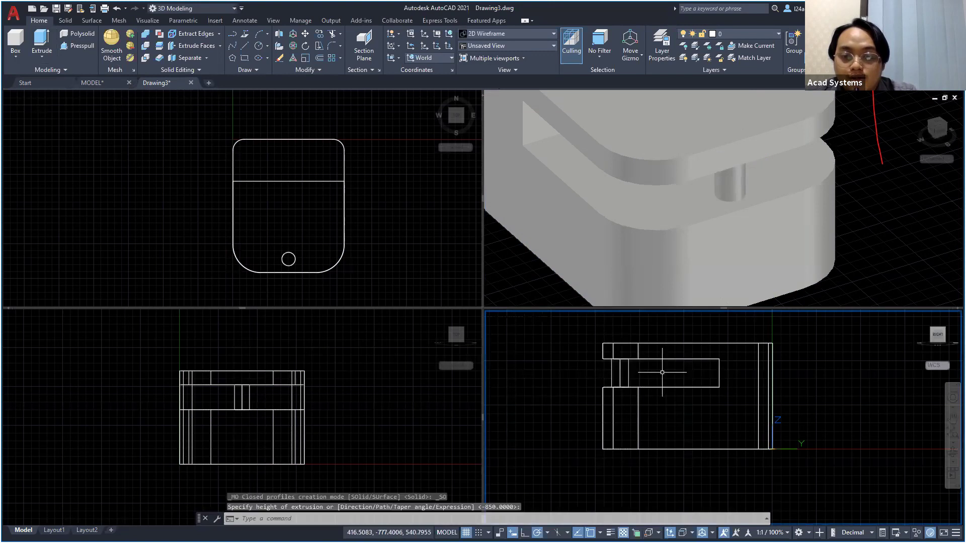
{"action": "scroll", "coordinate": [638, 374], "scroll_direction": "up", "scroll_amount": 2}
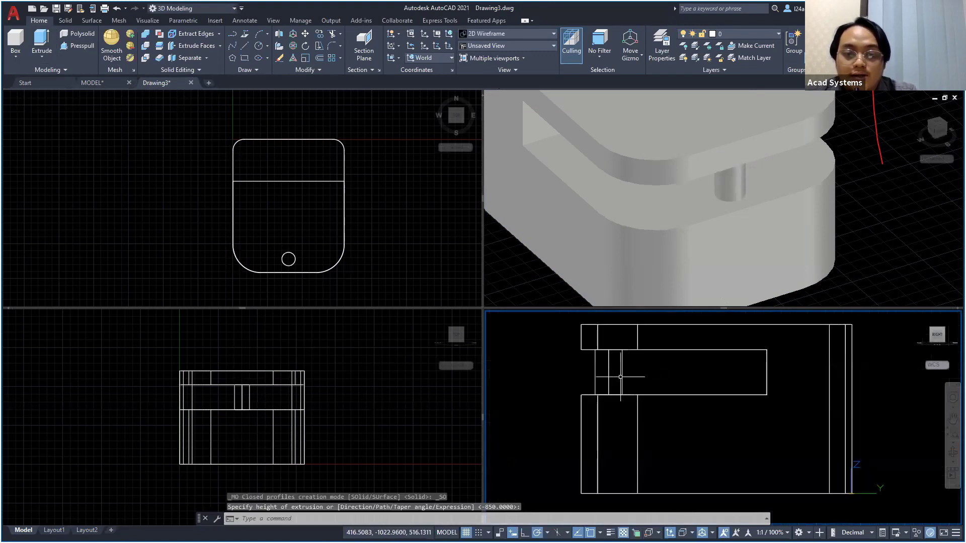
Change the slotted box's colour to Red in its properties, leaving the cylinder out of the selection
{"action": "left_click", "coordinate": [736, 183]}
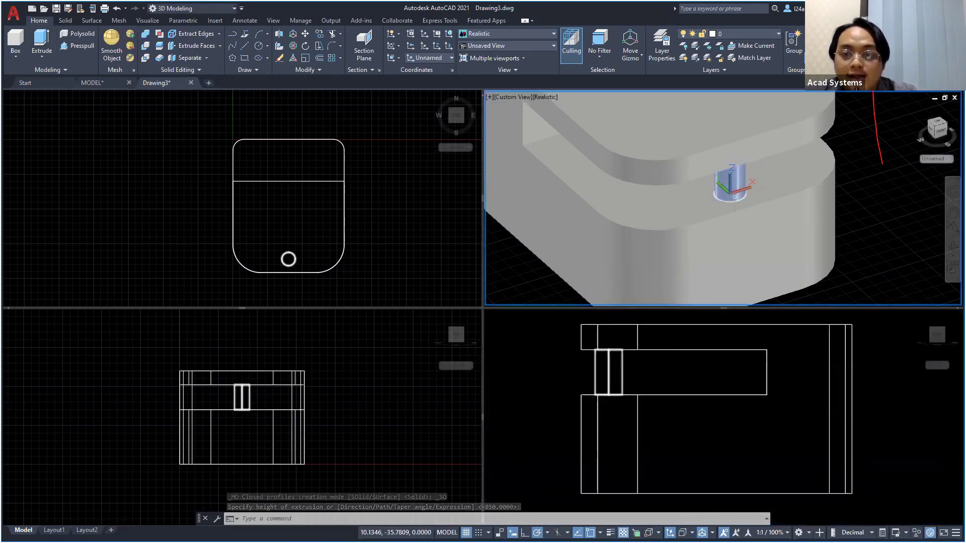
{"action": "left_click", "coordinate": [657, 215]}
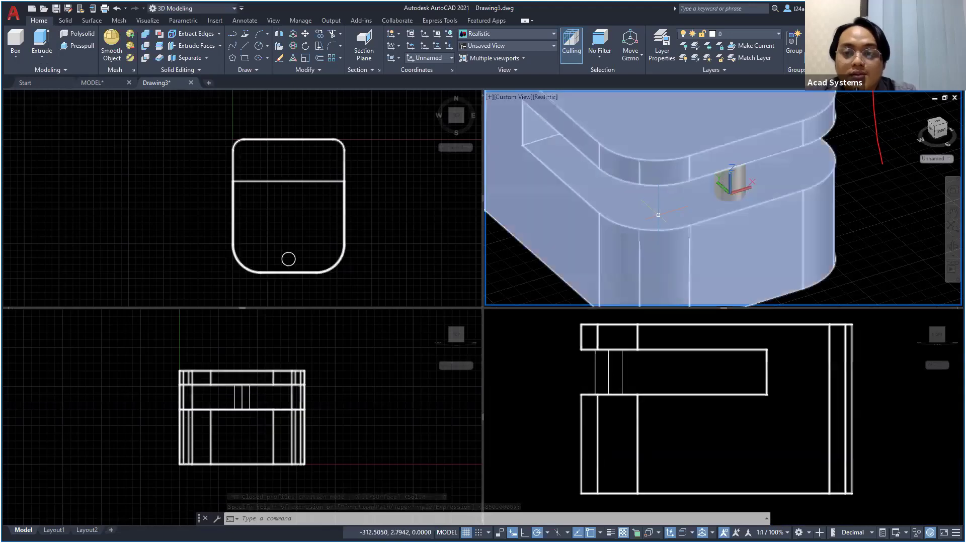
{"action": "left_click", "coordinate": [658, 215]}
{"action": "key", "text": "Escape"}
{"action": "left_click", "coordinate": [632, 208]}
{"action": "right_click", "coordinate": [651, 208]}
{"action": "left_click", "coordinate": [681, 434]}
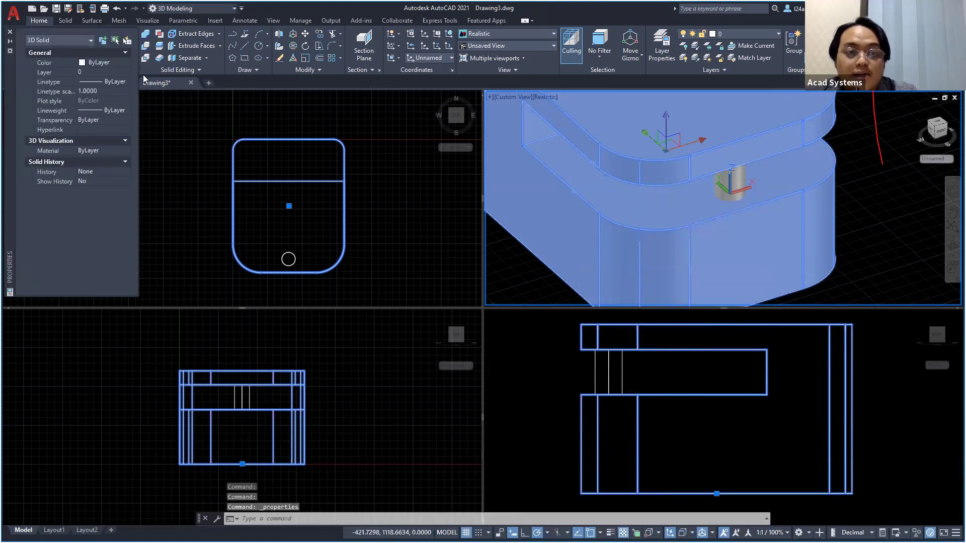
{"action": "left_click", "coordinate": [121, 62]}
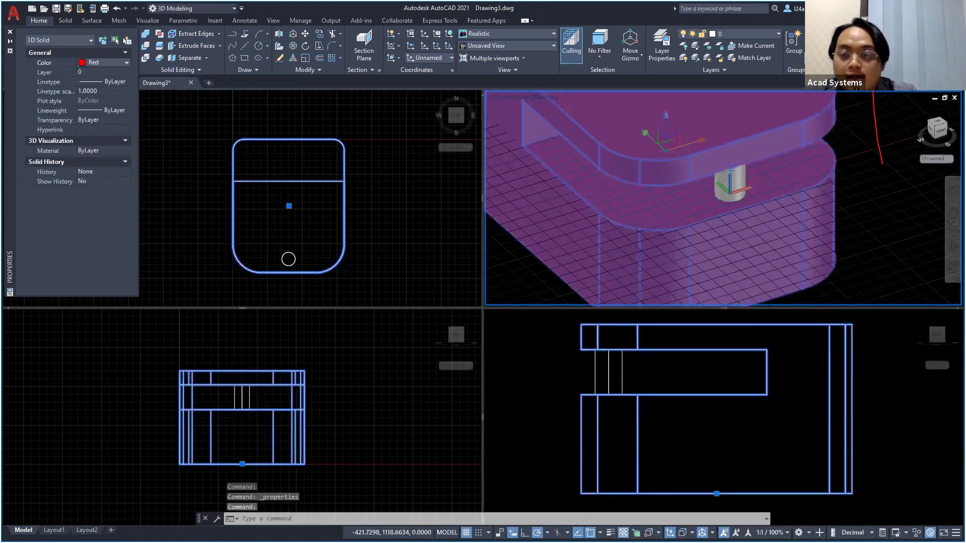
{"action": "key", "text": "Escape"}
{"action": "scroll", "coordinate": [812, 223], "scroll_direction": "down", "scroll_amount": 5}
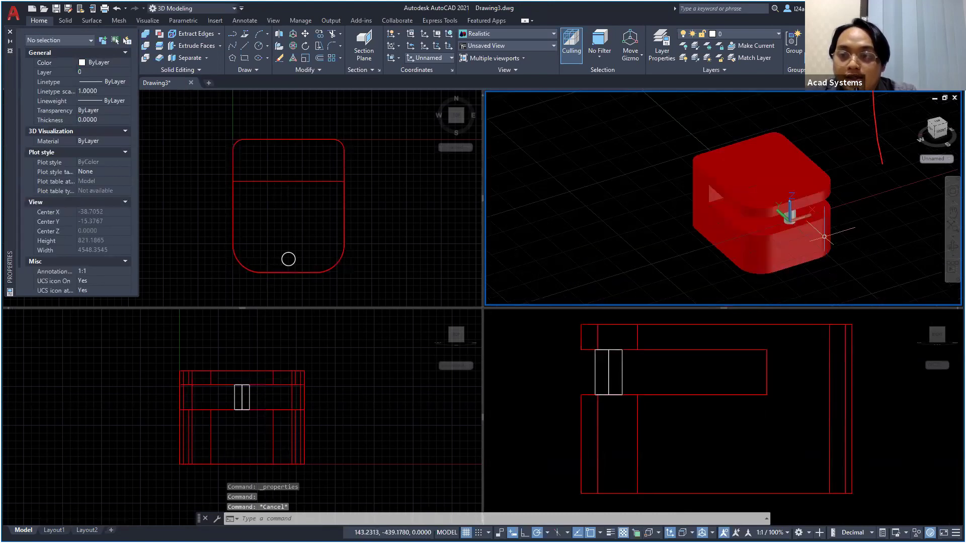
{"action": "scroll", "coordinate": [823, 230], "scroll_direction": "up", "scroll_amount": 2}
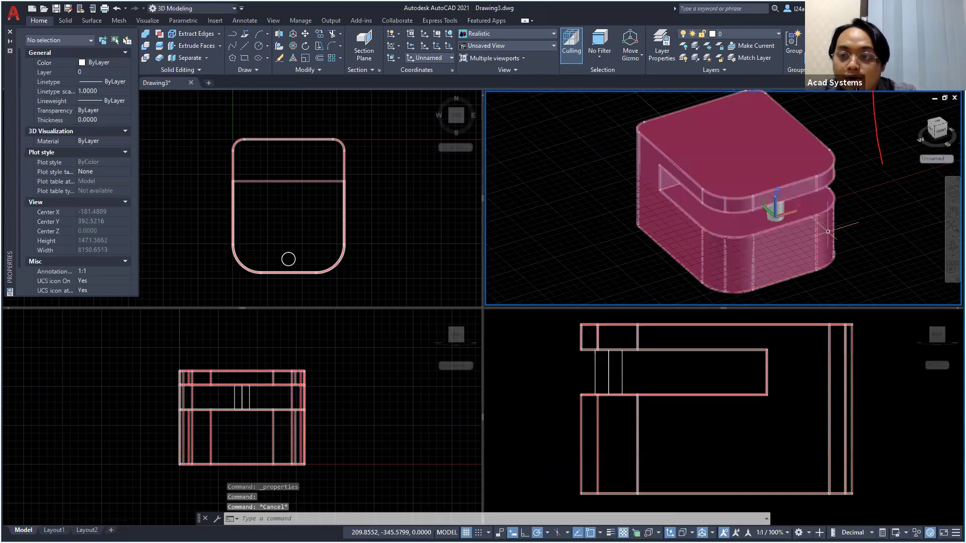
{"action": "left_click", "coordinate": [888, 216]}
{"action": "key", "text": "Escape"}
{"action": "key", "text": "Escape"}
{"action": "left_click", "coordinate": [901, 201]}
{"action": "key", "text": "Escape"}
{"action": "key", "text": "Escape"}
{"action": "left_click", "coordinate": [895, 352]}
{"action": "key", "text": "Escape"}
{"action": "left_click", "coordinate": [950, 160]}
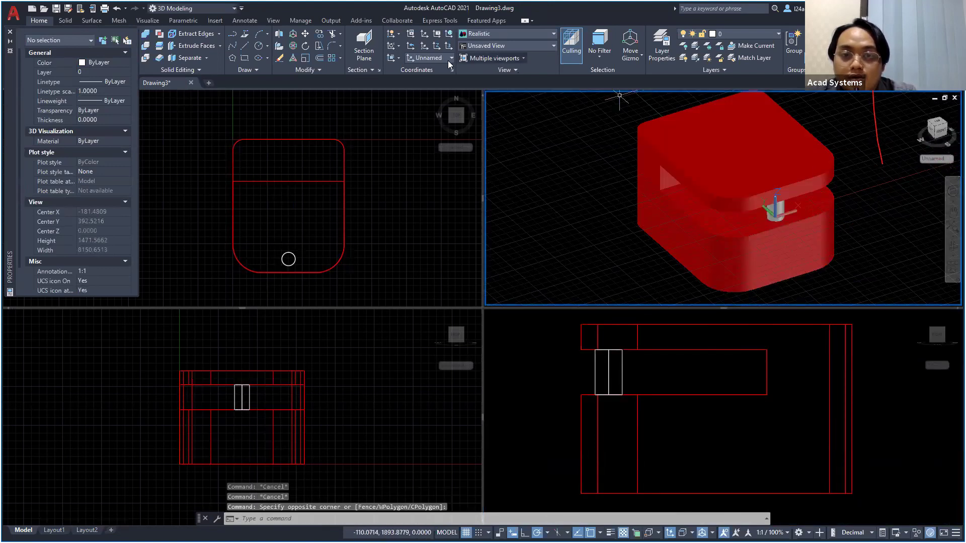
Reset the UCS of the 3D viewport to World
{"action": "left_click", "coordinate": [451, 58]}
{"action": "left_click", "coordinate": [423, 71]}
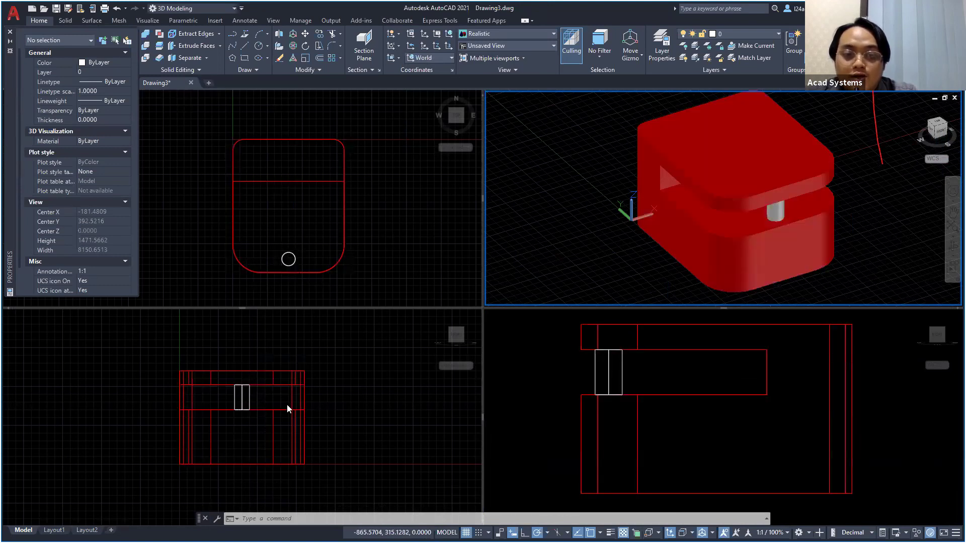
{"action": "scroll", "coordinate": [508, 249], "scroll_direction": "up", "scroll_amount": 3}
{"action": "scroll", "coordinate": [496, 297], "scroll_direction": "down", "scroll_amount": 7}
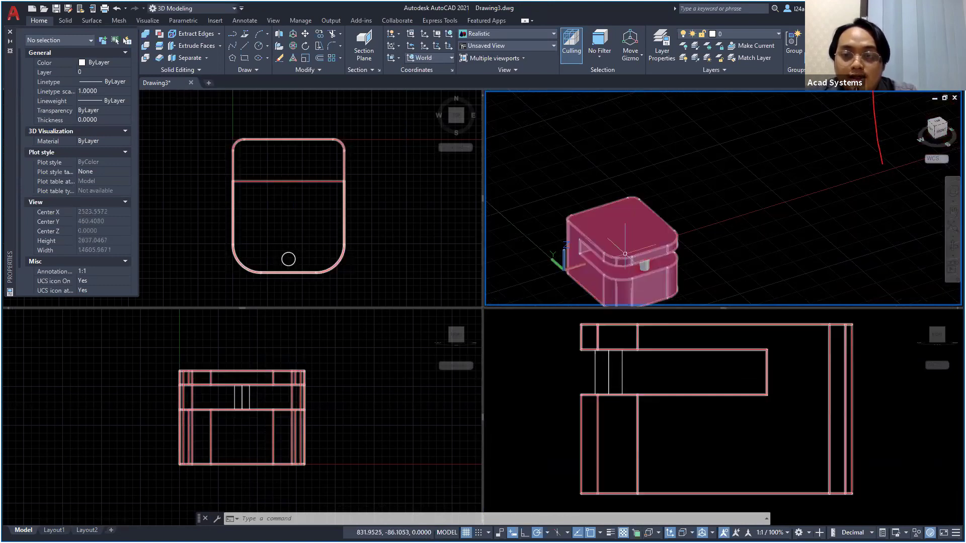
{"action": "scroll", "coordinate": [625, 254], "scroll_direction": "up", "scroll_amount": 2}
{"action": "scroll", "coordinate": [636, 252], "scroll_direction": "up", "scroll_amount": 2}
{"action": "middle_click_drag", "start_coordinate": [716, 252], "coordinate": [776, 162]}
Make the front viewport active with the whole model in view and close the Properties palette
{"action": "left_click", "coordinate": [332, 405]}
{"action": "scroll", "coordinate": [332, 405], "scroll_direction": "up", "scroll_amount": 2}
{"action": "scroll", "coordinate": [332, 405], "scroll_direction": "up", "scroll_amount": 2}
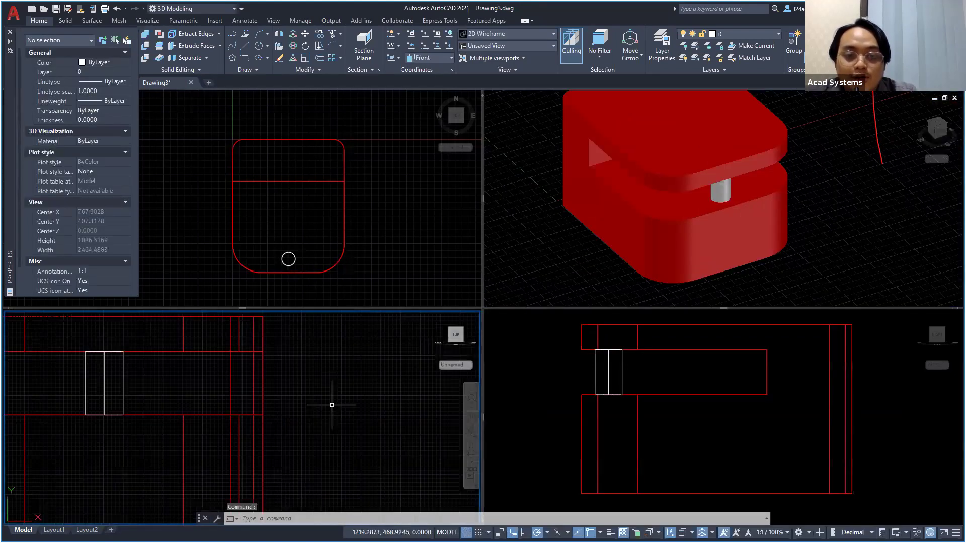
{"action": "middle_click_drag", "start_coordinate": [331, 405], "coordinate": [397, 402]}
{"action": "scroll", "coordinate": [397, 402], "scroll_direction": "down", "scroll_amount": 5}
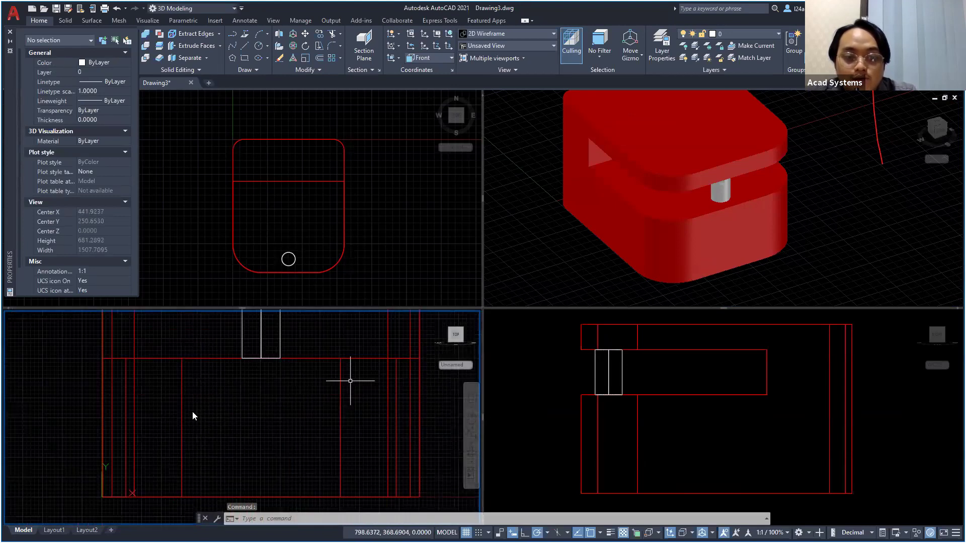
{"action": "right_click", "coordinate": [268, 396]}
{"action": "left_click", "coordinate": [235, 429]}
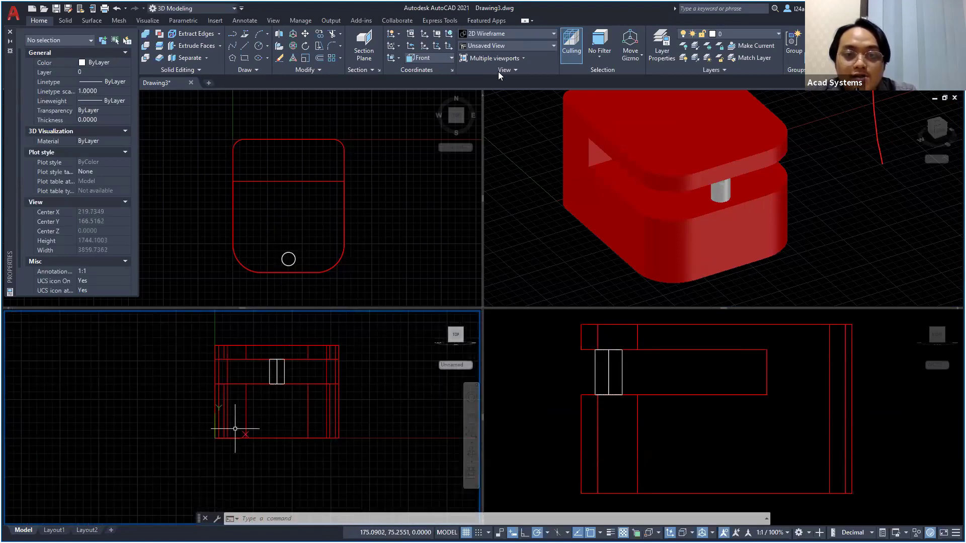
{"action": "left_click", "coordinate": [10, 33]}
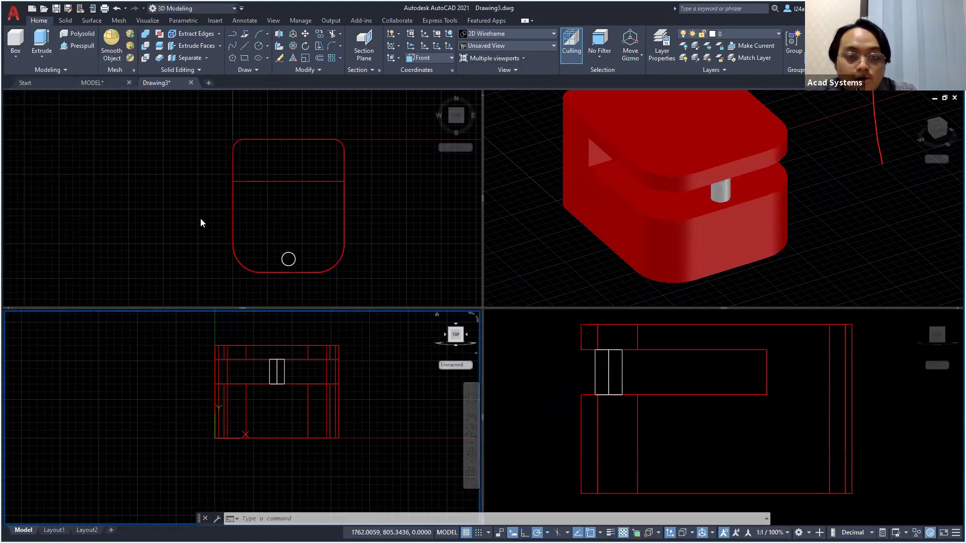
Align the front viewport's UCS to the flat front face below the slot and accept the orientation
{"action": "left_click", "coordinate": [396, 58]}
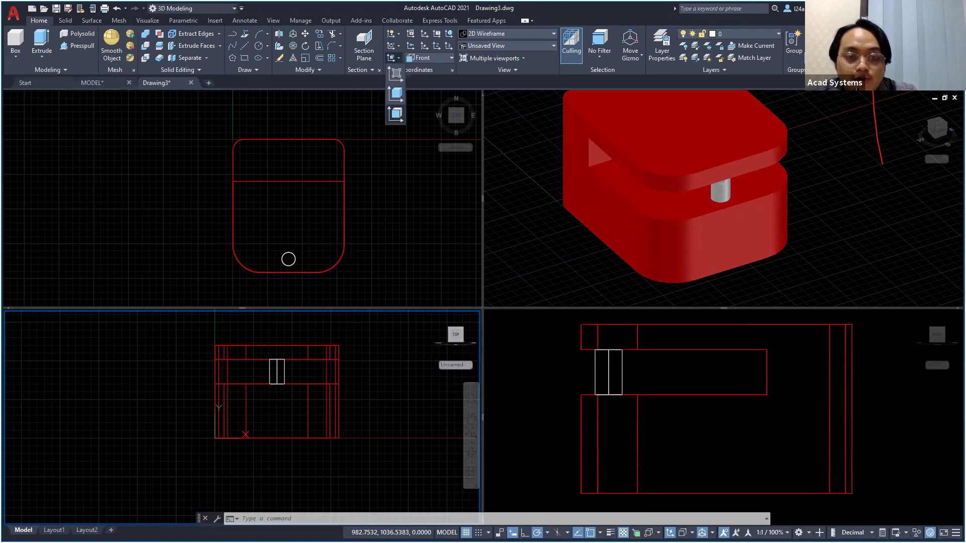
{"action": "left_click", "coordinate": [395, 113]}
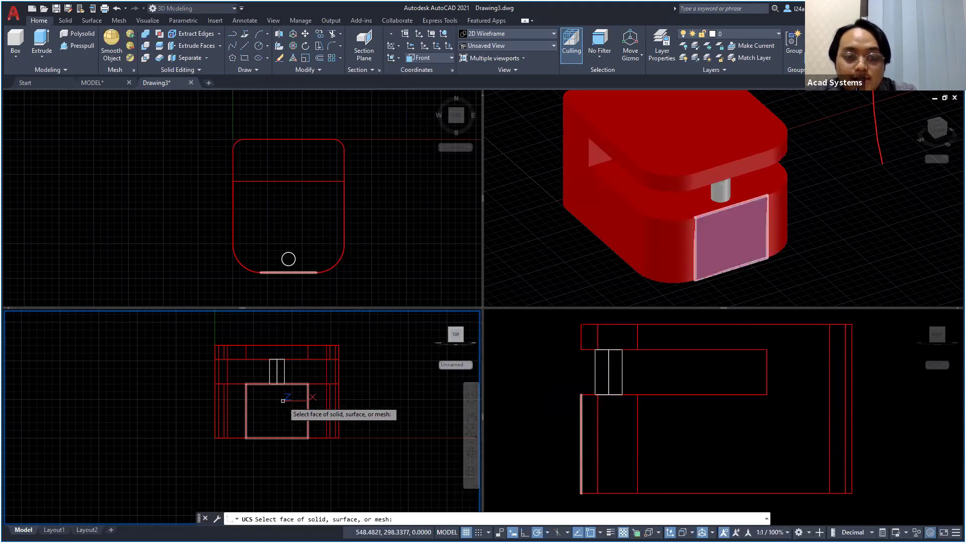
{"action": "left_click", "coordinate": [276, 403]}
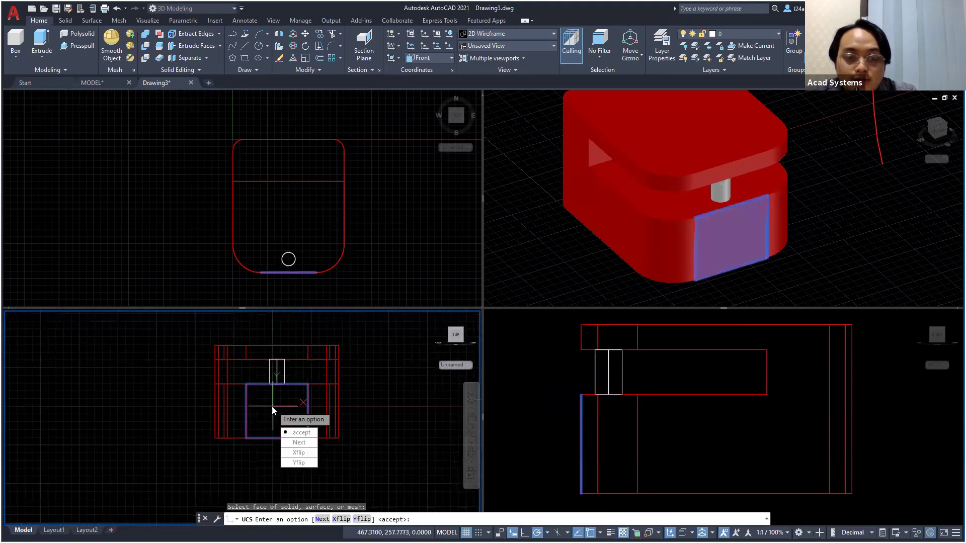
{"action": "left_click", "coordinate": [304, 435]}
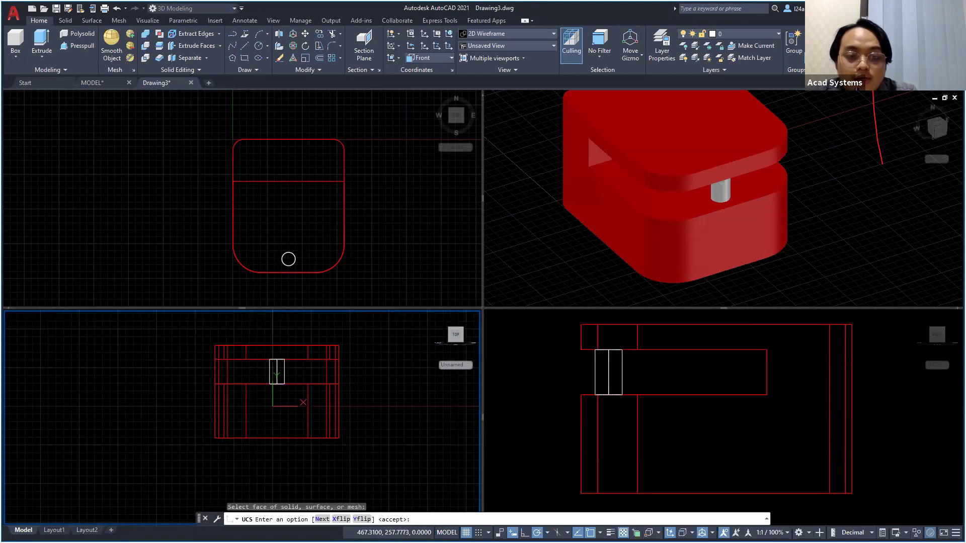
{"action": "key", "text": "Return"}
Hide the UCS icon in the front viewport
{"action": "scroll", "coordinate": [274, 405], "scroll_direction": "up", "scroll_amount": 2}
{"action": "left_click", "coordinate": [274, 403]}
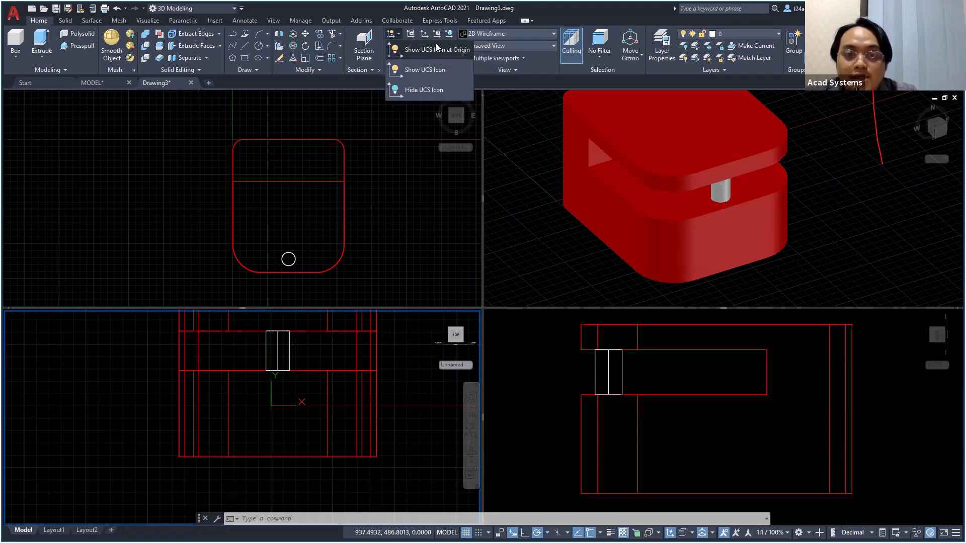
{"action": "left_click", "coordinate": [424, 90]}
{"action": "left_click", "coordinate": [286, 415]}
{"action": "key", "text": "Escape"}
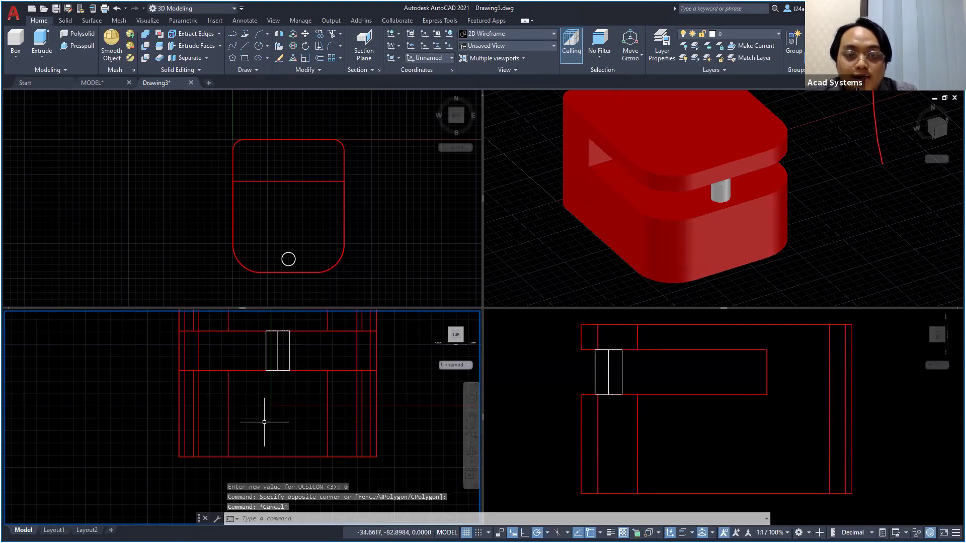
Show the front viewport's UCS icon at its origin, and hide it again
{"action": "left_click", "coordinate": [398, 34]}
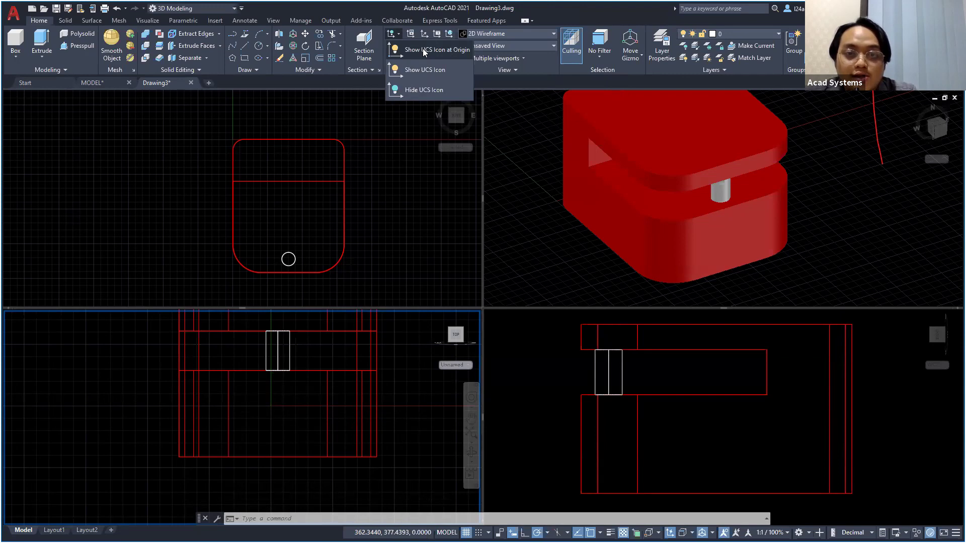
{"action": "left_click", "coordinate": [423, 50]}
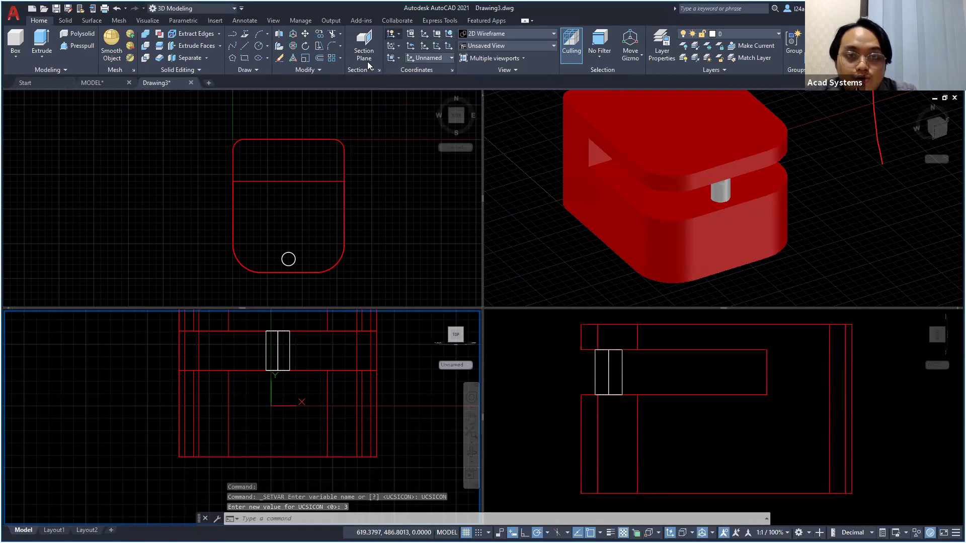
{"action": "left_click", "coordinate": [398, 45]}
{"action": "left_click", "coordinate": [407, 98]}
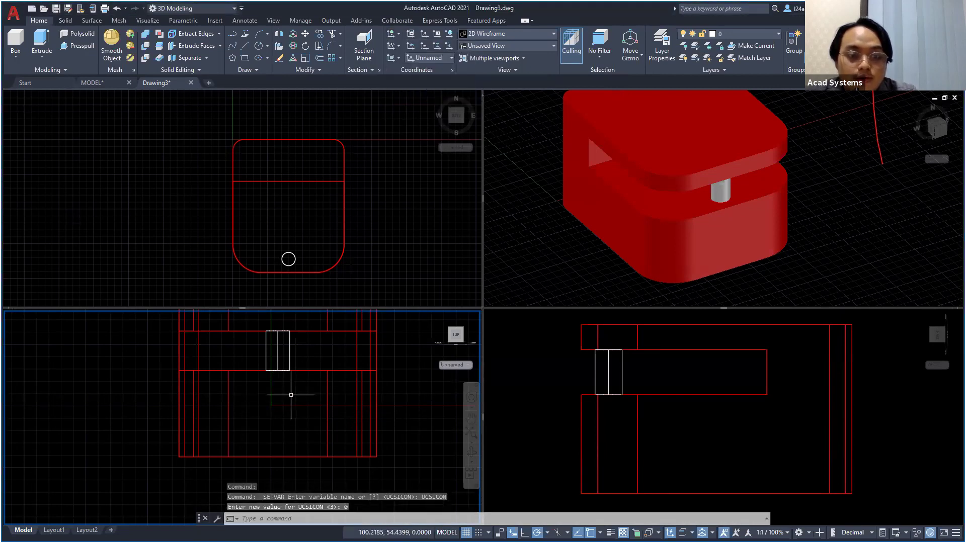
{"action": "scroll", "coordinate": [266, 396], "scroll_direction": "up", "scroll_amount": 2}
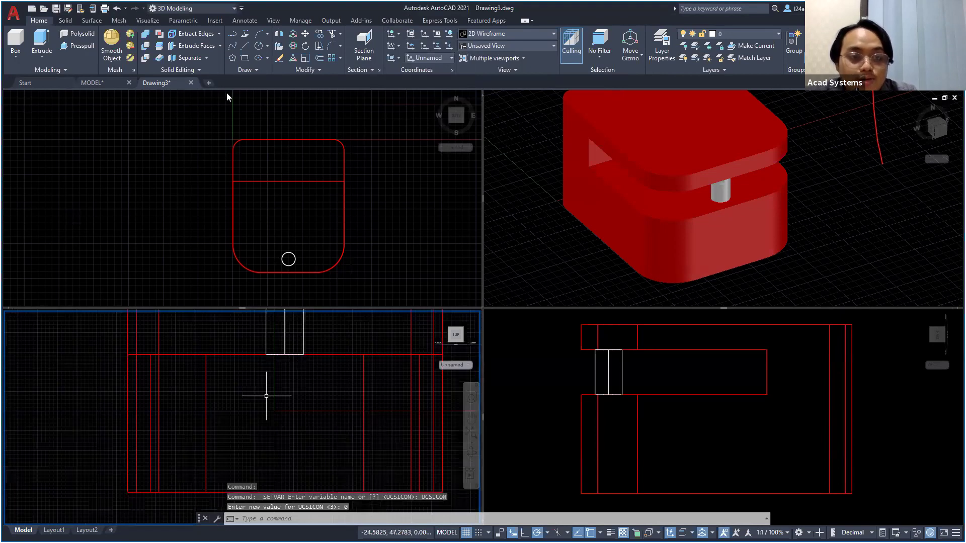
{"action": "scroll", "coordinate": [266, 395], "scroll_direction": "up", "scroll_amount": 2}
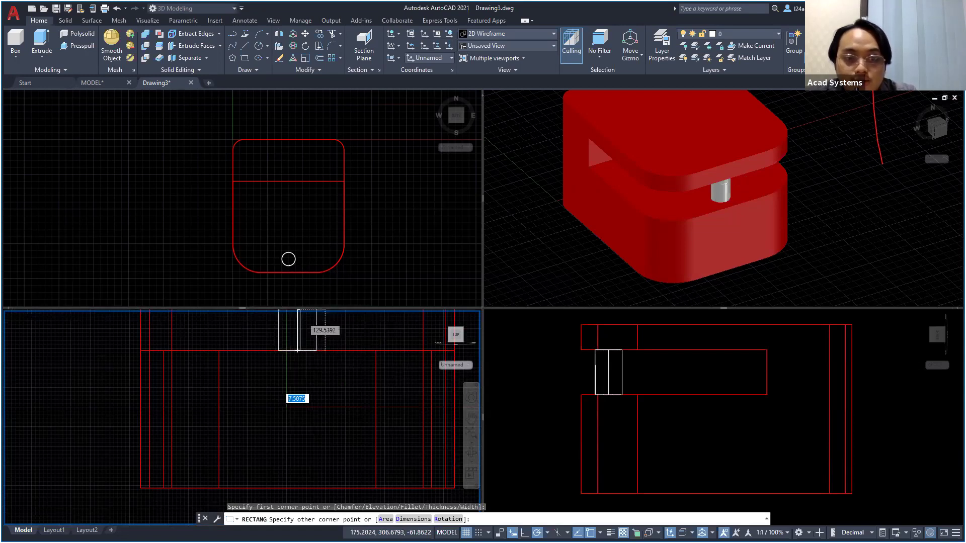
{"action": "key", "text": "Escape"}
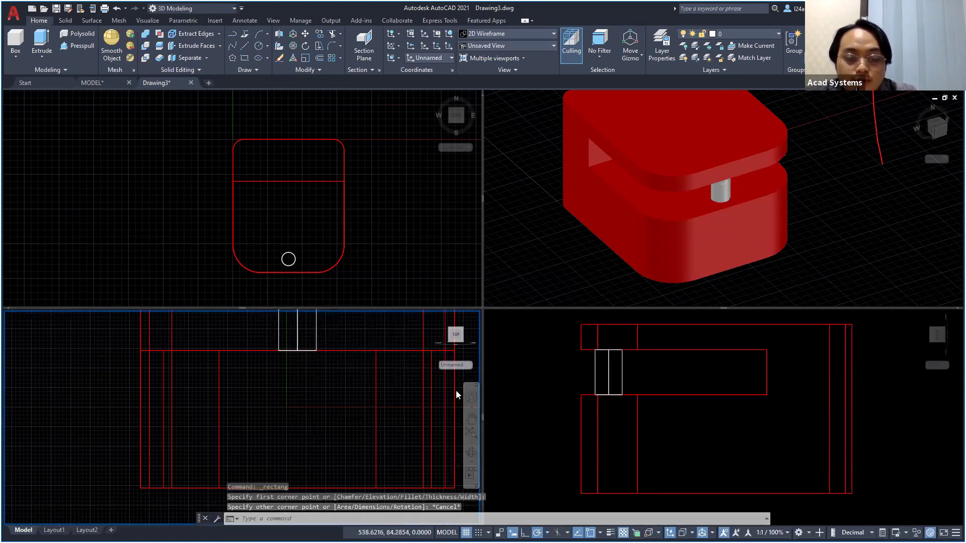
Reset the front viewport's UCS to WCS
{"action": "scroll", "coordinate": [462, 366], "scroll_direction": "down", "scroll_amount": 2}
{"action": "left_click", "coordinate": [465, 366]}
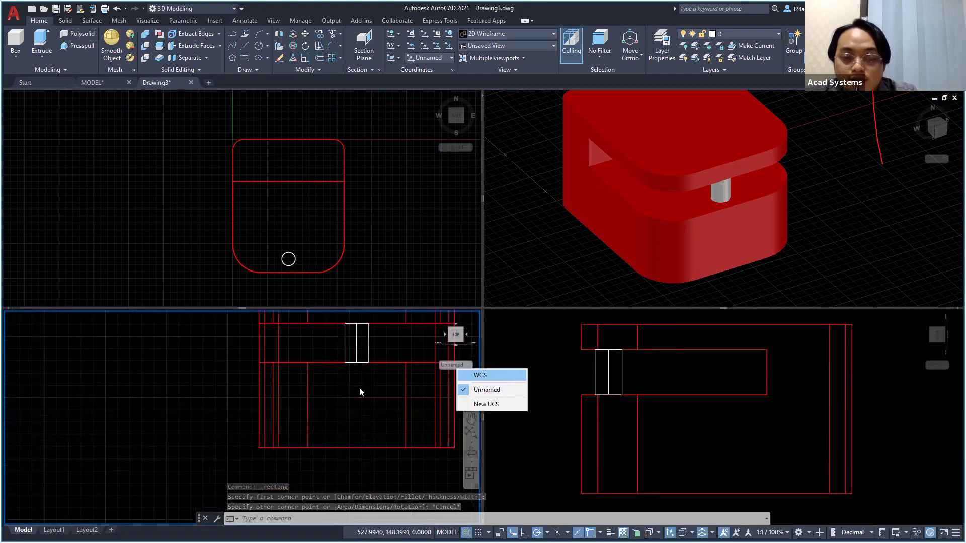
{"action": "left_click", "coordinate": [478, 375]}
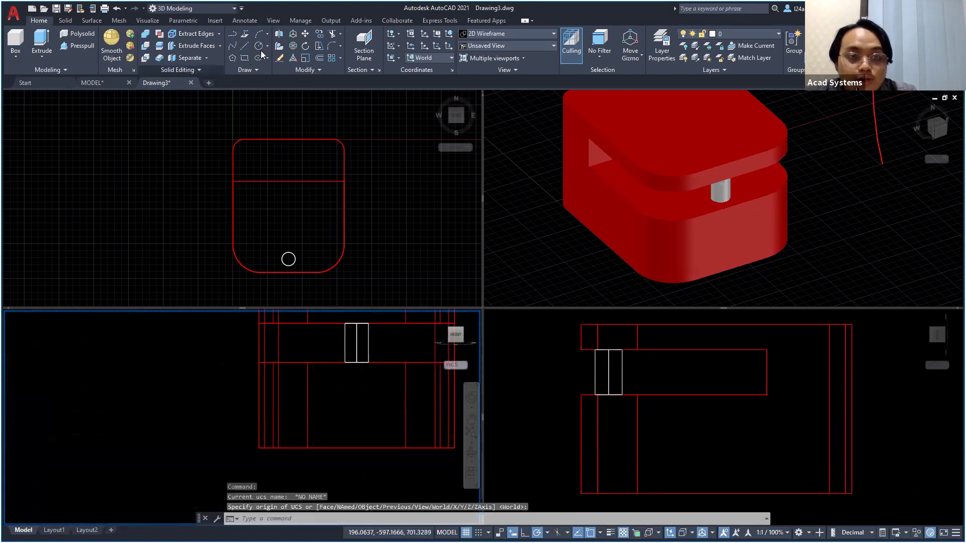
Draw a 200 by 10 rectangle on the front face below the slot, starting at the midpoint under the cylinder
{"action": "left_click", "coordinate": [245, 58]}
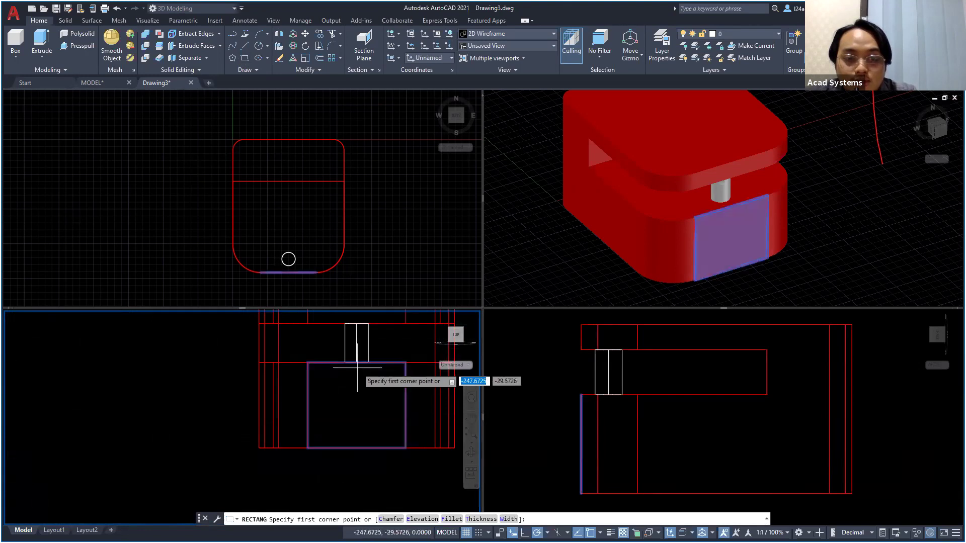
{"action": "left_click", "coordinate": [356, 363]}
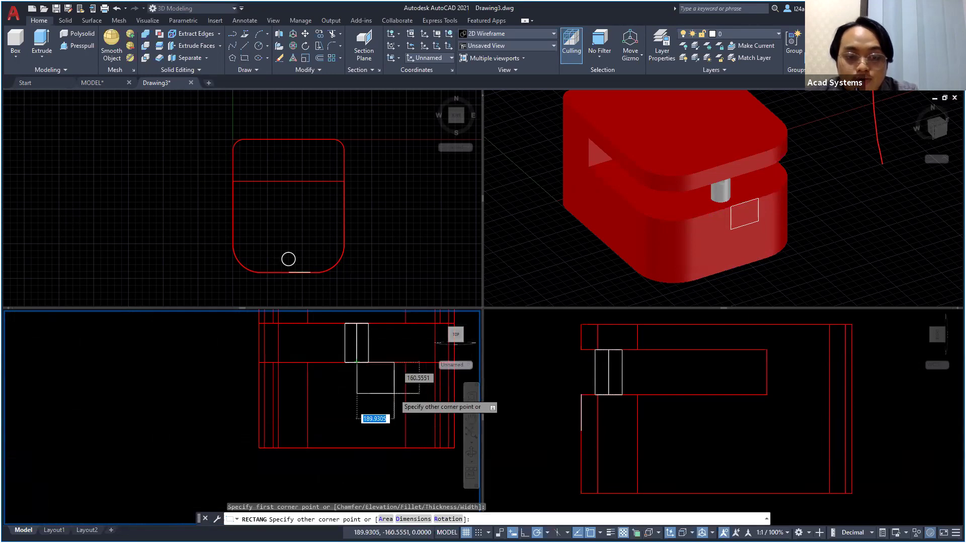
{"action": "type", "text": "2"}
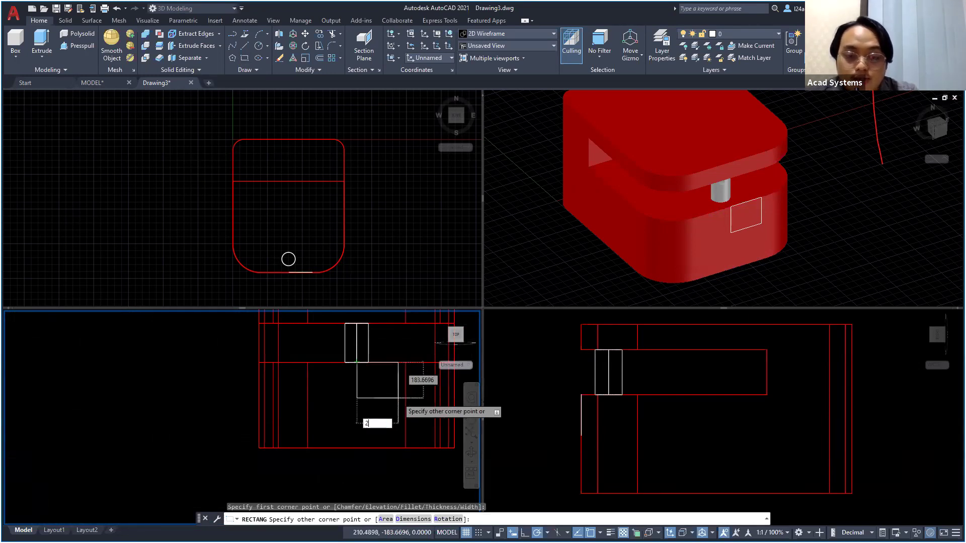
{"action": "type", "text": "00"}
{"action": "key", "text": "Tab"}
{"action": "type", "text": "10"}
{"action": "key", "text": "Return"}
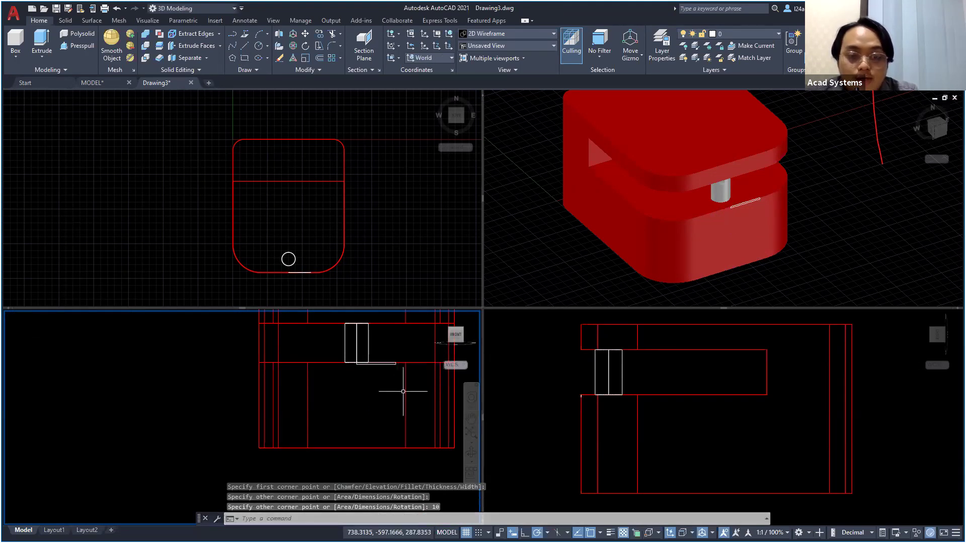
{"action": "scroll", "coordinate": [403, 392], "scroll_direction": "up", "scroll_amount": 5}
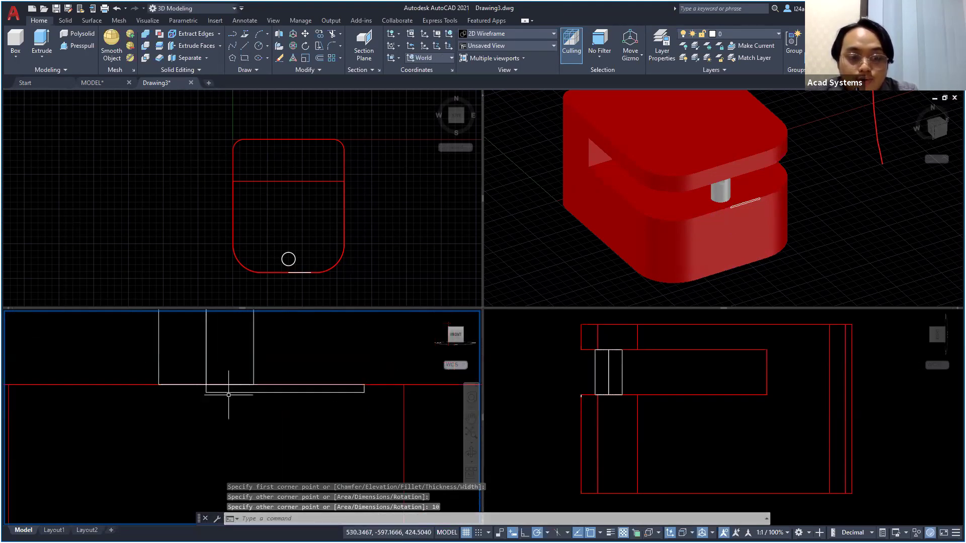
{"action": "left_click", "coordinate": [228, 393]}
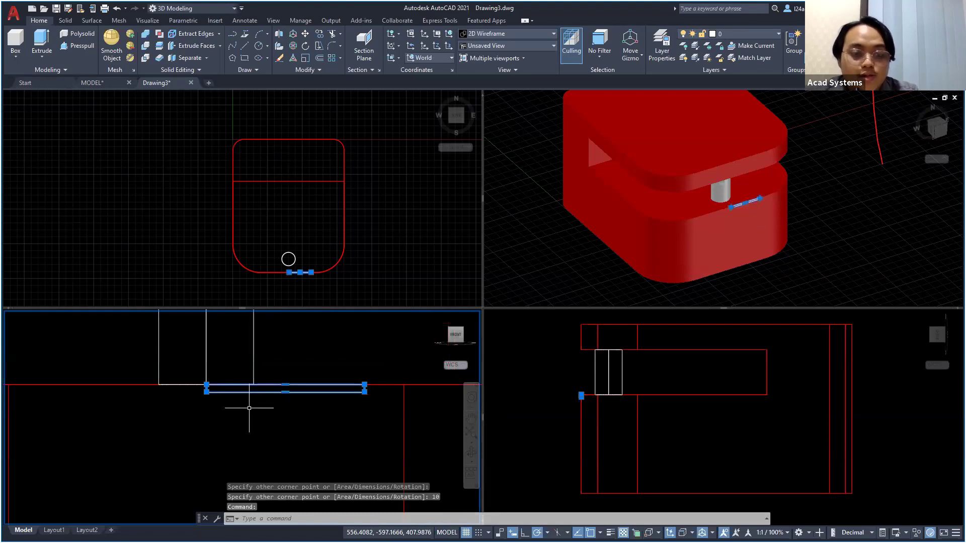
{"action": "type", "text": "mi"}
{"action": "key", "text": "Return"}
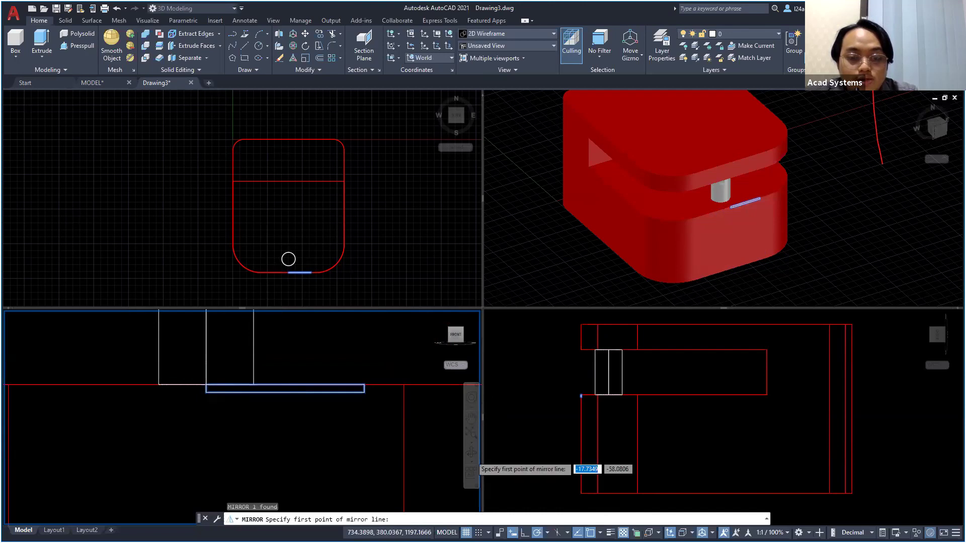
{"action": "key", "text": "Escape"}
{"action": "left_click", "coordinate": [306, 424]}
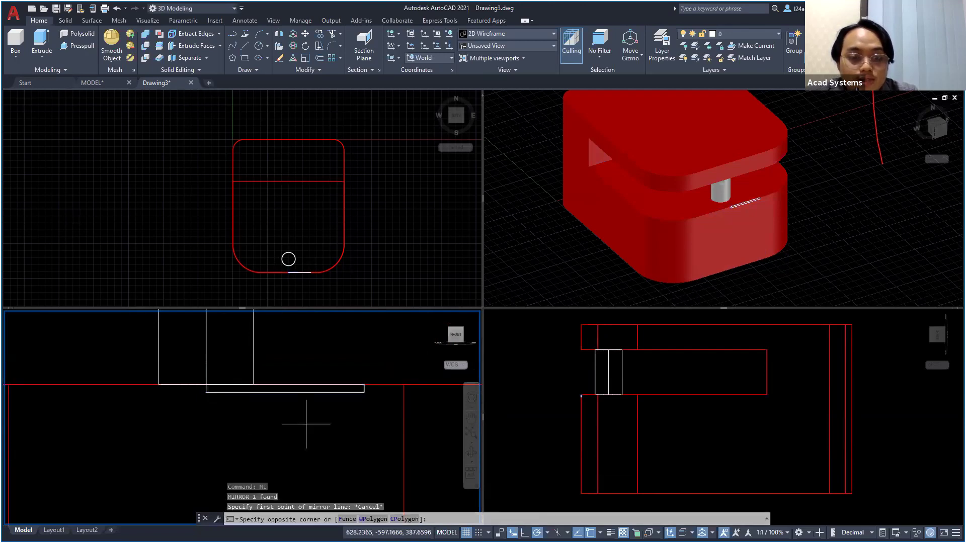
{"action": "left_click", "coordinate": [306, 424]}
{"action": "scroll", "coordinate": [306, 424], "scroll_direction": "down", "scroll_amount": 6}
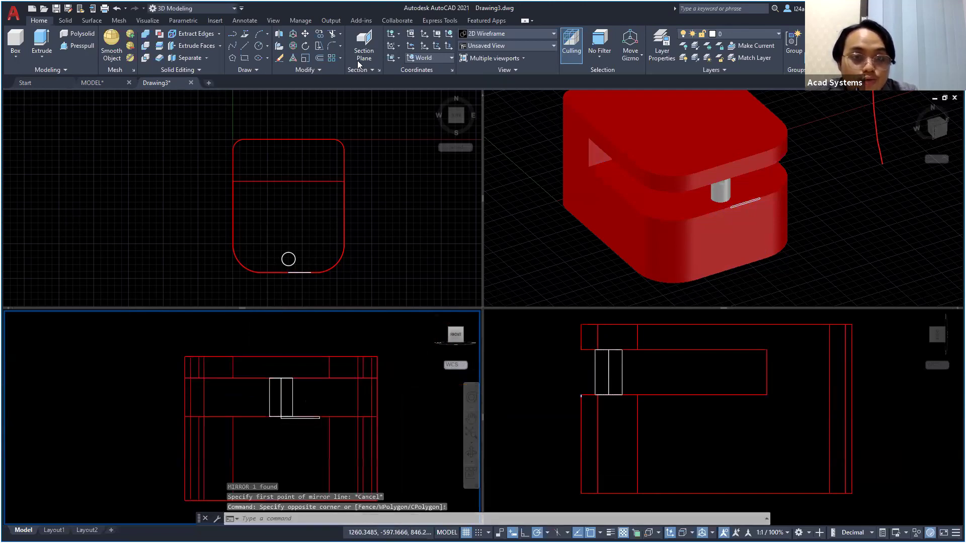
Align the front viewport's UCS to the box's front face below the slot and accept the orientation
{"action": "left_click", "coordinate": [398, 58]}
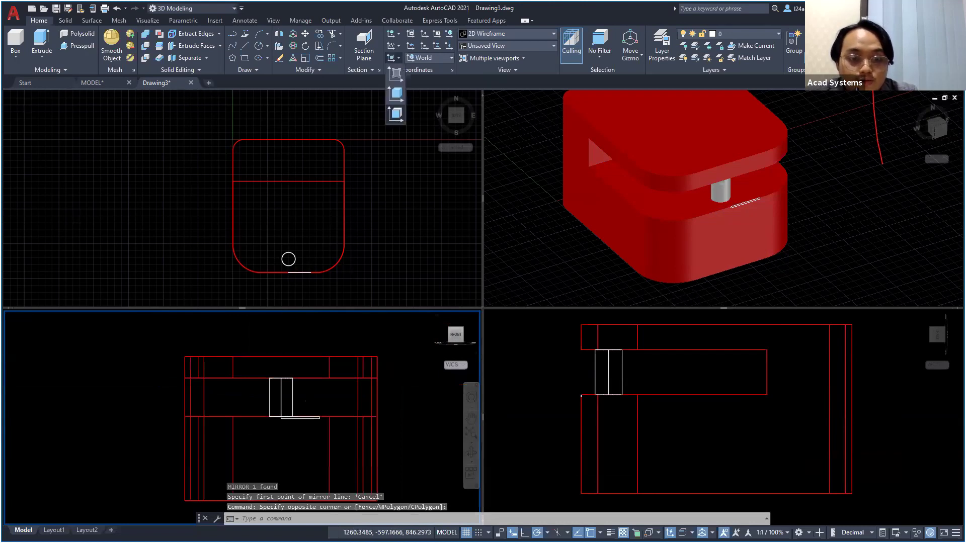
{"action": "left_click", "coordinate": [395, 114]}
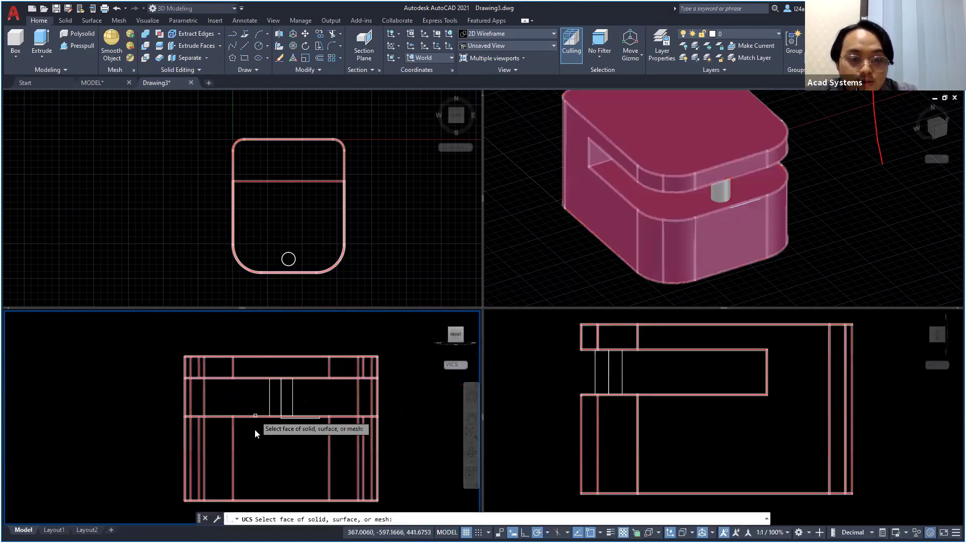
{"action": "left_click", "coordinate": [255, 429]}
{"action": "key", "text": "Return"}
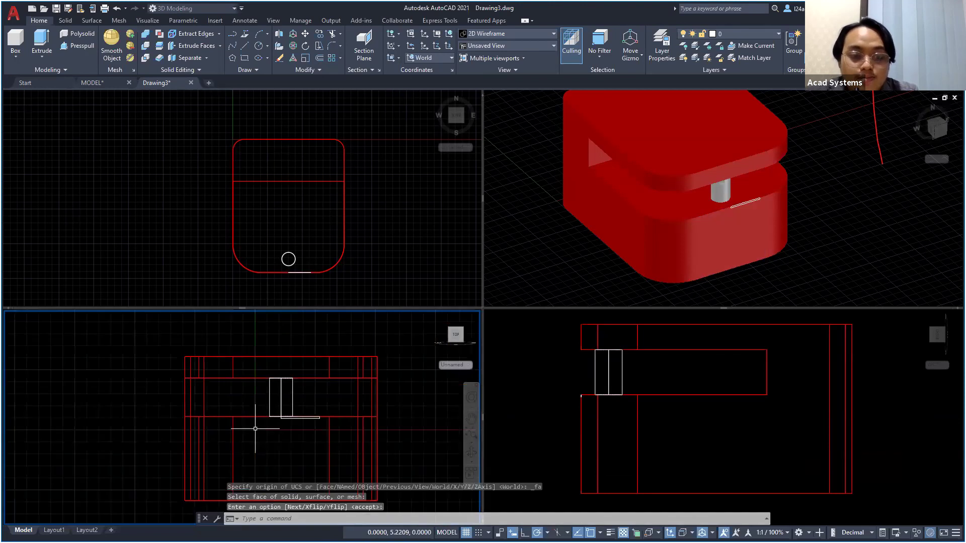
Mirror the thin rectangle about its short edge under the cylinder's centre, keeping the source object
{"action": "scroll", "coordinate": [303, 425], "scroll_direction": "up", "scroll_amount": 6}
{"action": "mouse_move", "coordinate": [304, 425]}
{"action": "middle_mouse_down"}
{"action": "mouse_move", "coordinate": [223, 402]}
{"action": "mouse_move", "coordinate": [287, 408]}
{"action": "middle_mouse_up"}
{"action": "left_click", "coordinate": [273, 396]}
{"action": "left_click", "coordinate": [256, 377]}
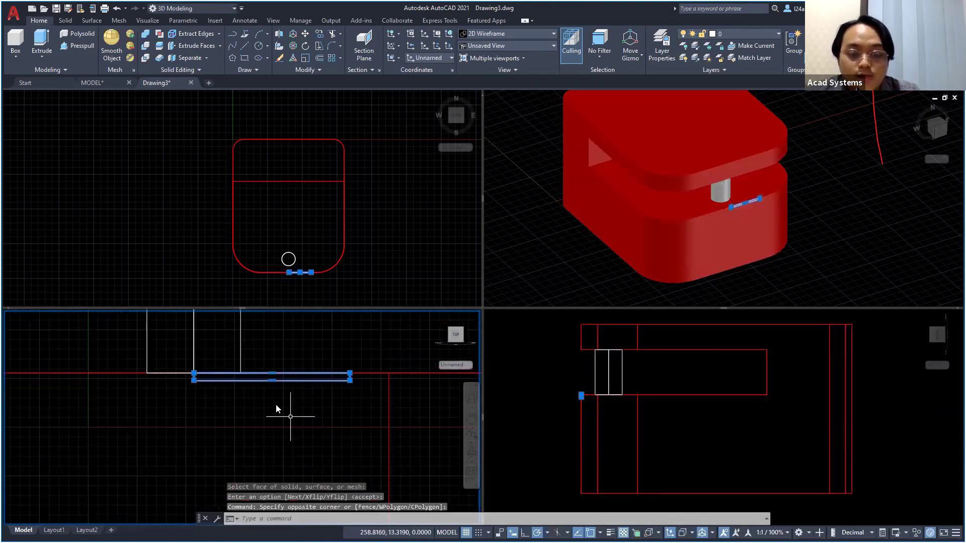
{"action": "type", "text": "mi"}
{"action": "key", "text": "Return"}
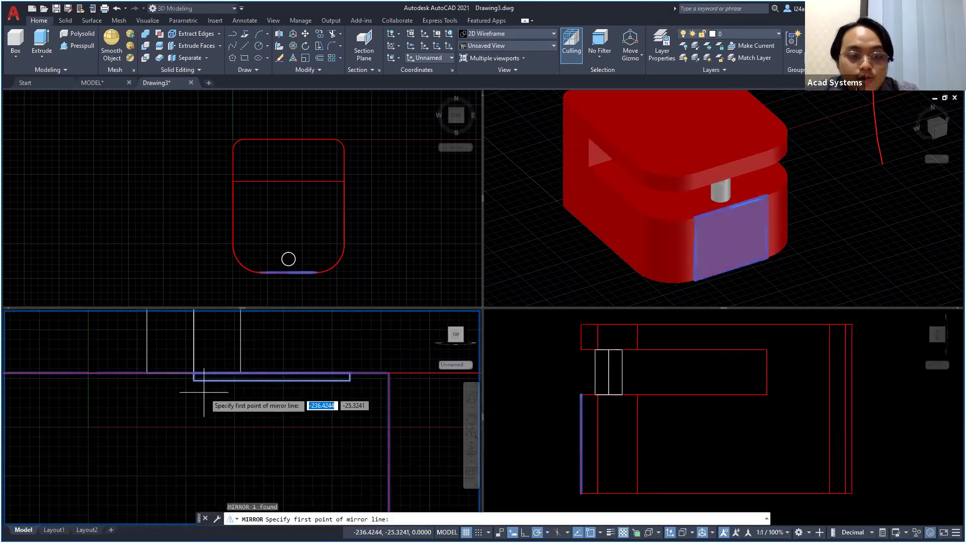
{"action": "left_click", "coordinate": [194, 380]}
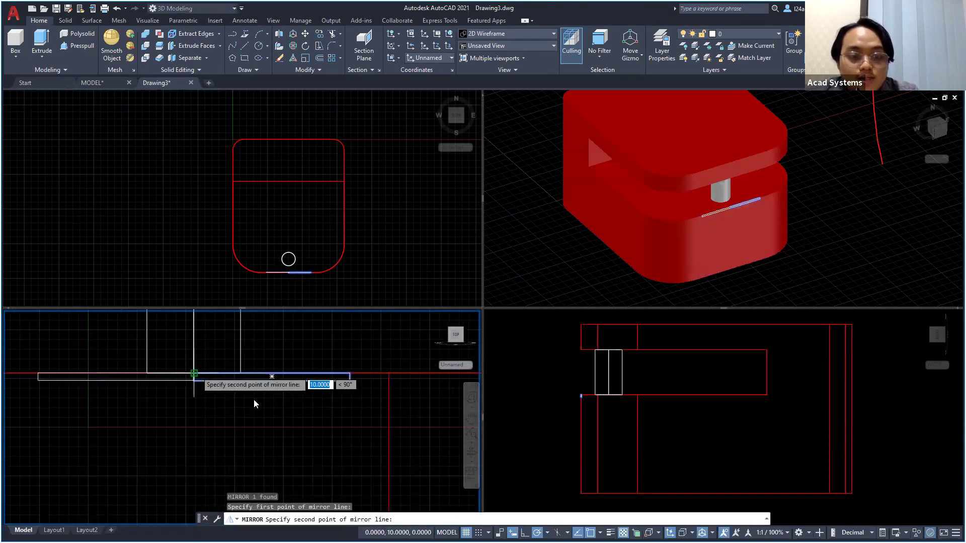
{"action": "left_click", "coordinate": [193, 373]}
{"action": "type", "text": "N"}
{"action": "key", "text": "Return"}
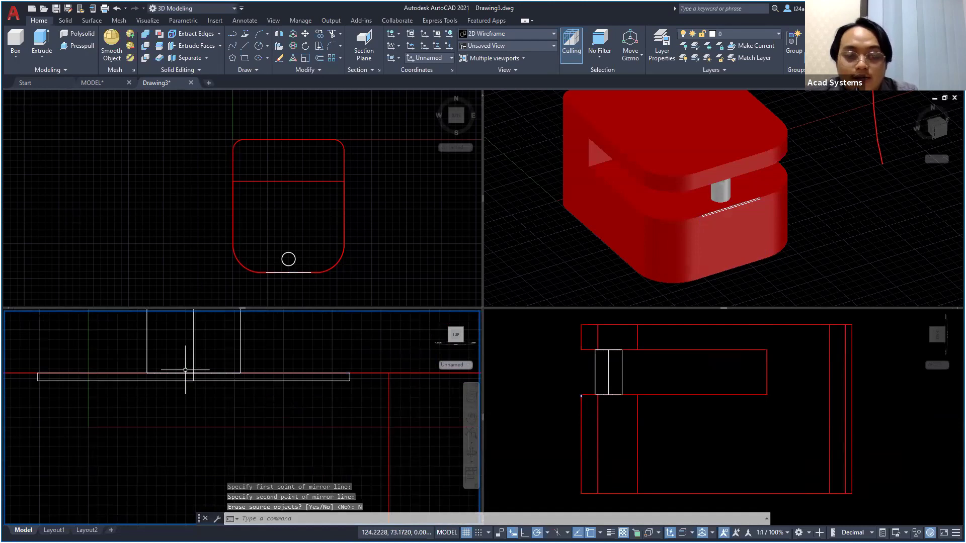
Trim away the shared edge between the two mirrored rectangles below the cylinder
{"action": "scroll", "coordinate": [185, 369], "scroll_direction": "down", "scroll_amount": 2}
{"action": "left_click", "coordinate": [191, 383]}
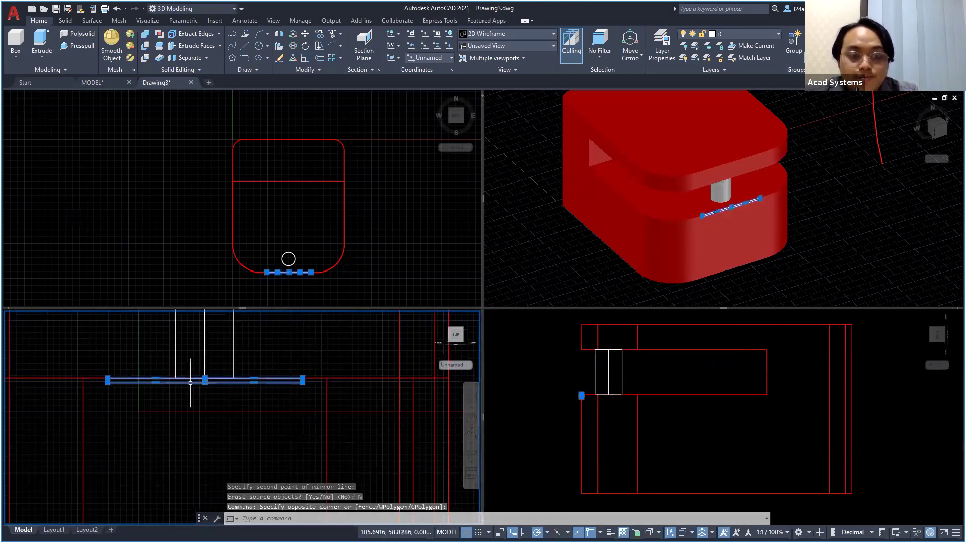
{"action": "scroll", "coordinate": [190, 383], "scroll_direction": "up", "scroll_amount": 5}
{"action": "scroll", "coordinate": [192, 383], "scroll_direction": "up", "scroll_amount": 2}
{"action": "middle_click_drag", "start_coordinate": [192, 383], "coordinate": [332, 445]}
{"action": "type", "text": "tr"}
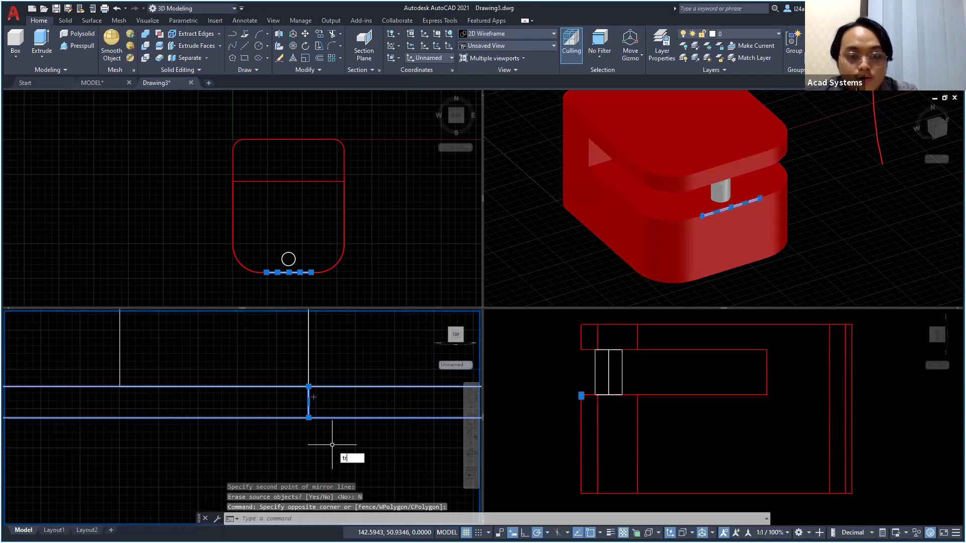
{"action": "key", "text": "Return"}
{"action": "key", "text": "Escape"}
Join the two trimmed rectangle outlines into a single polyline
{"action": "left_click", "coordinate": [340, 441]}
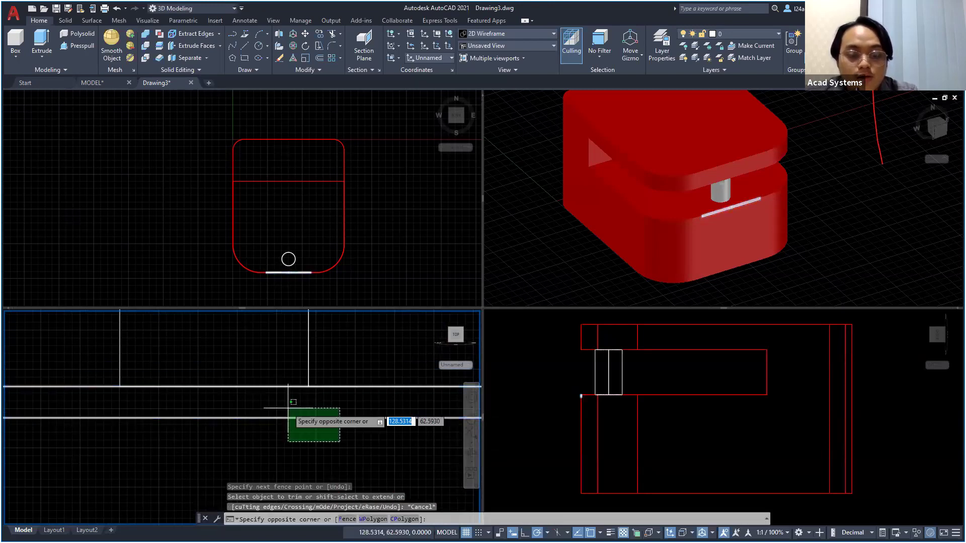
{"action": "left_click", "coordinate": [322, 382]}
{"action": "type", "text": "j"}
{"action": "key", "text": "Return"}
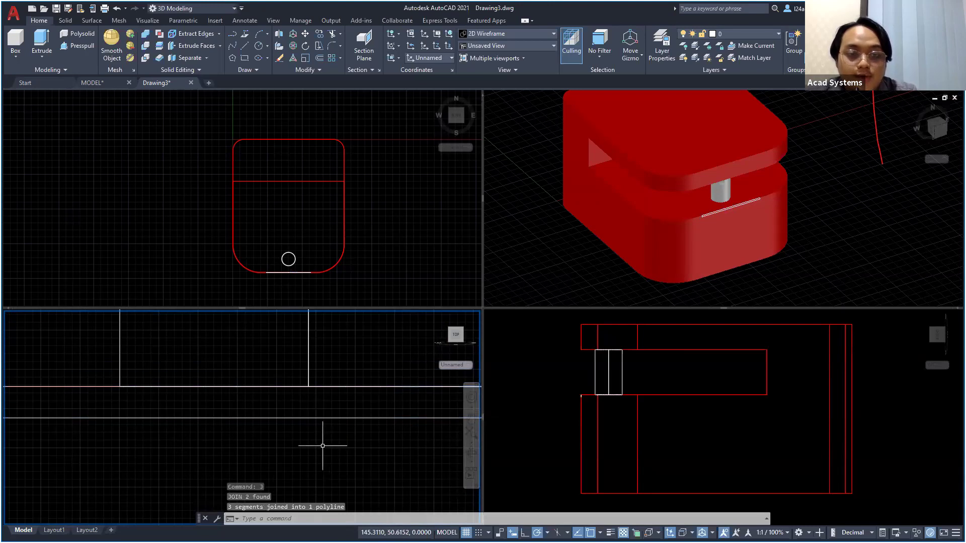
Extrude the joined thin profile 400 into the box beneath the cylinder, giving the direction in the top view
{"action": "scroll", "coordinate": [301, 445], "scroll_direction": "down", "scroll_amount": 3}
{"action": "scroll", "coordinate": [281, 446], "scroll_direction": "down", "scroll_amount": 2}
{"action": "left_click", "coordinate": [281, 446]}
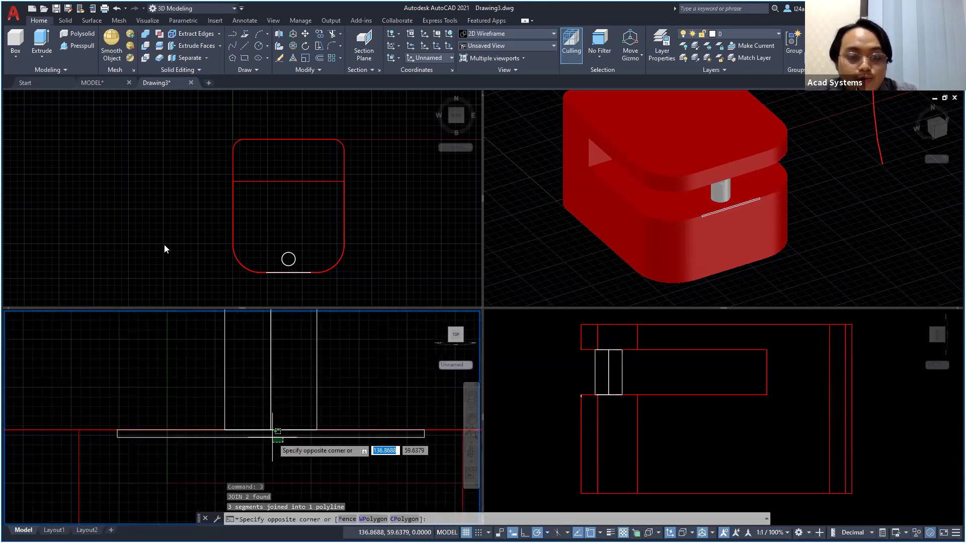
{"action": "left_click", "coordinate": [270, 436]}
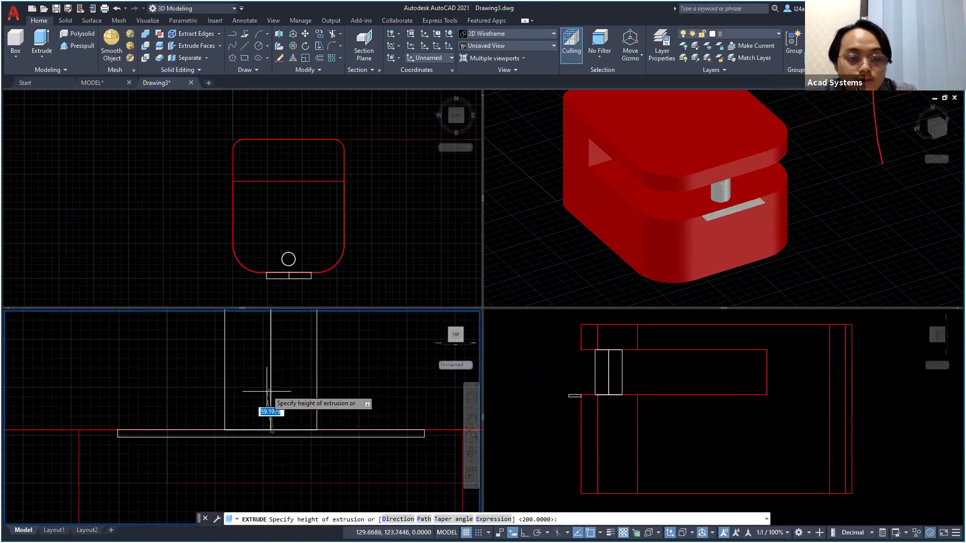
{"action": "left_click", "coordinate": [289, 244]}
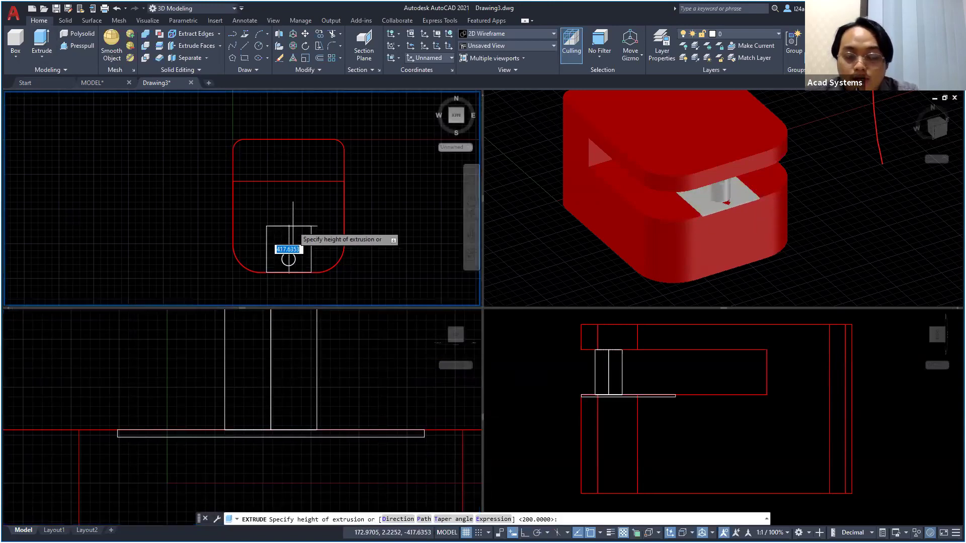
{"action": "type", "text": "400"}
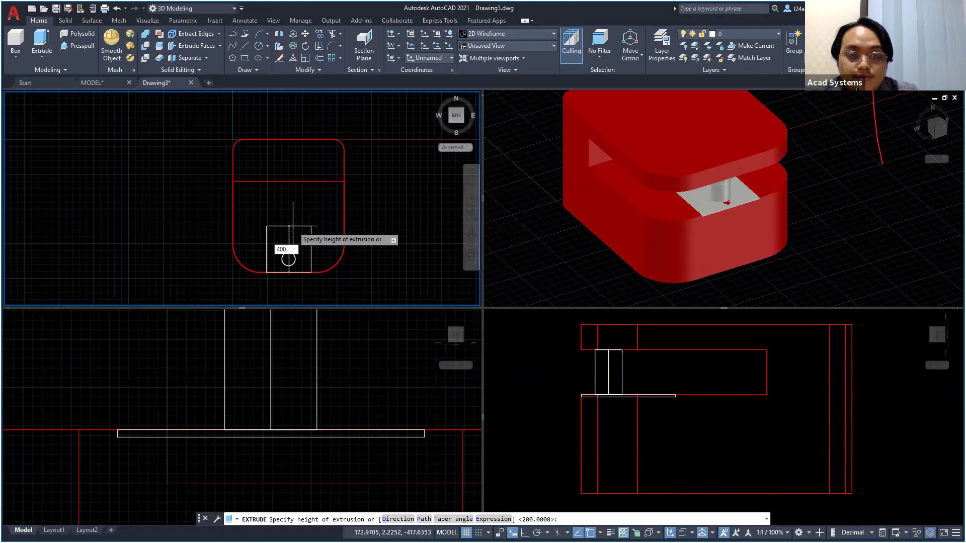
{"action": "key", "text": "Return"}
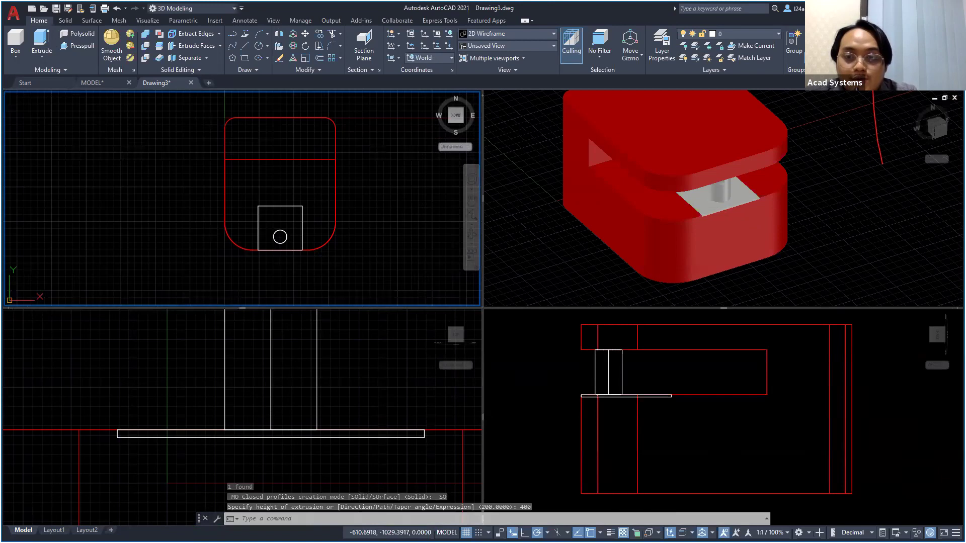
{"action": "double_click", "coordinate": [723, 183]}
{"action": "key", "text": "Escape"}
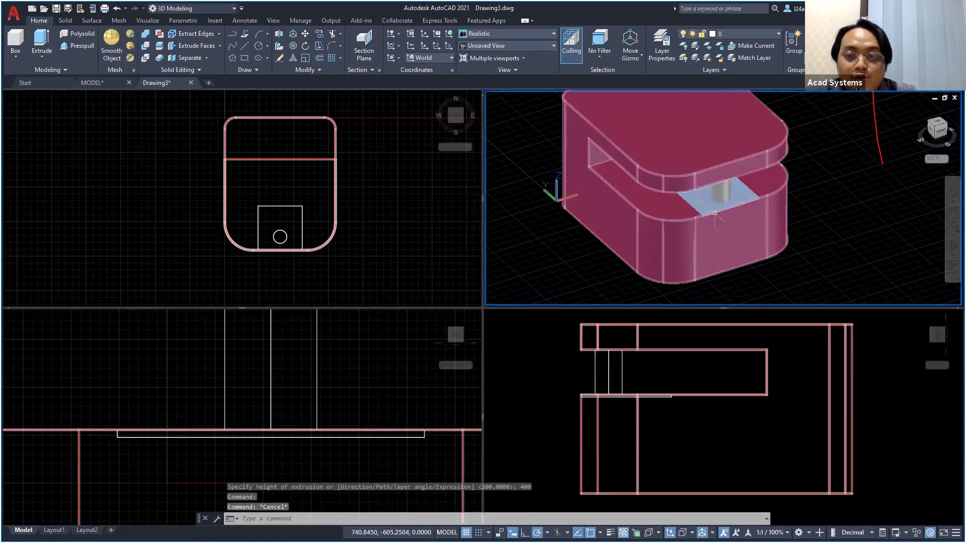
{"action": "left_click", "coordinate": [332, 446]}
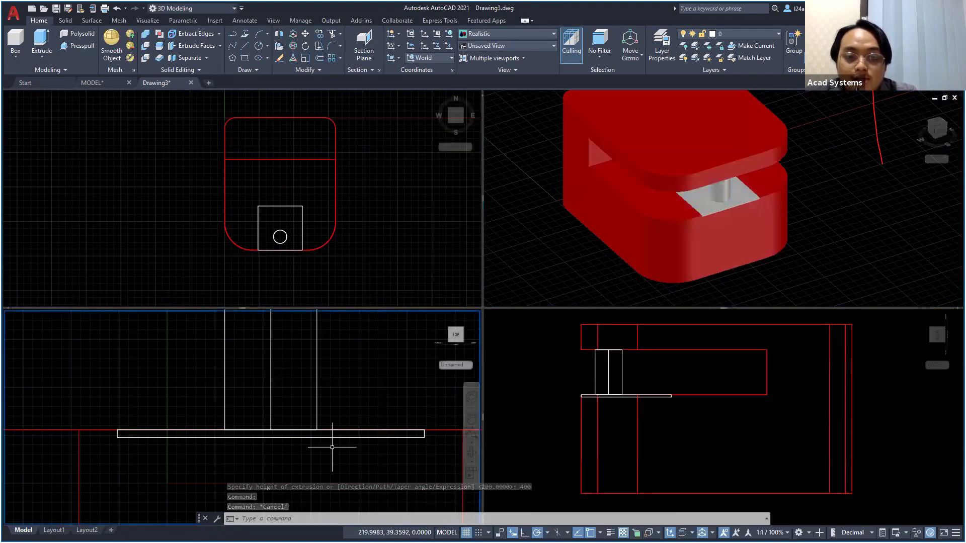
{"action": "left_click", "coordinate": [336, 439]}
{"action": "key", "text": "Escape"}
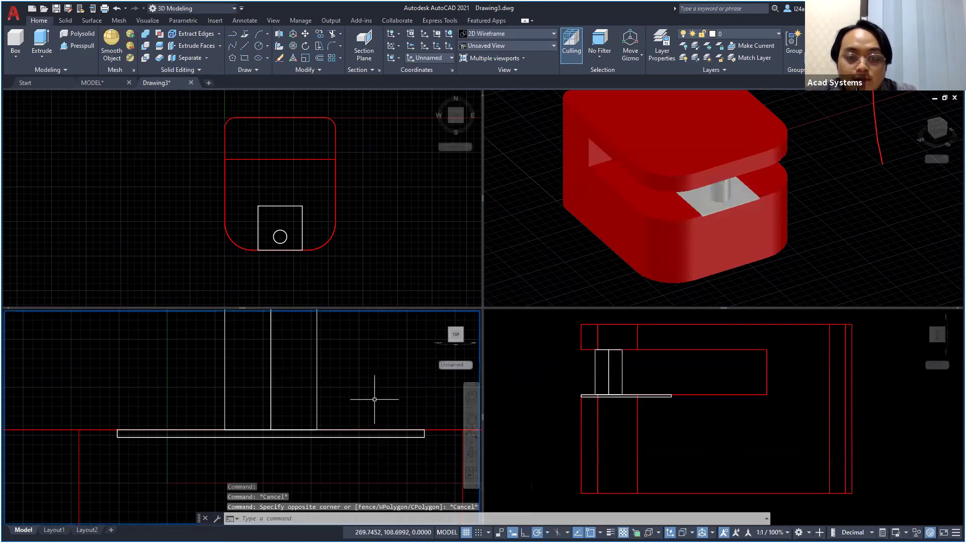
Subtract the thin extruded slab beneath the cylinder from the red slotted box
{"action": "left_click", "coordinate": [701, 366]}
{"action": "left_click", "coordinate": [742, 444]}
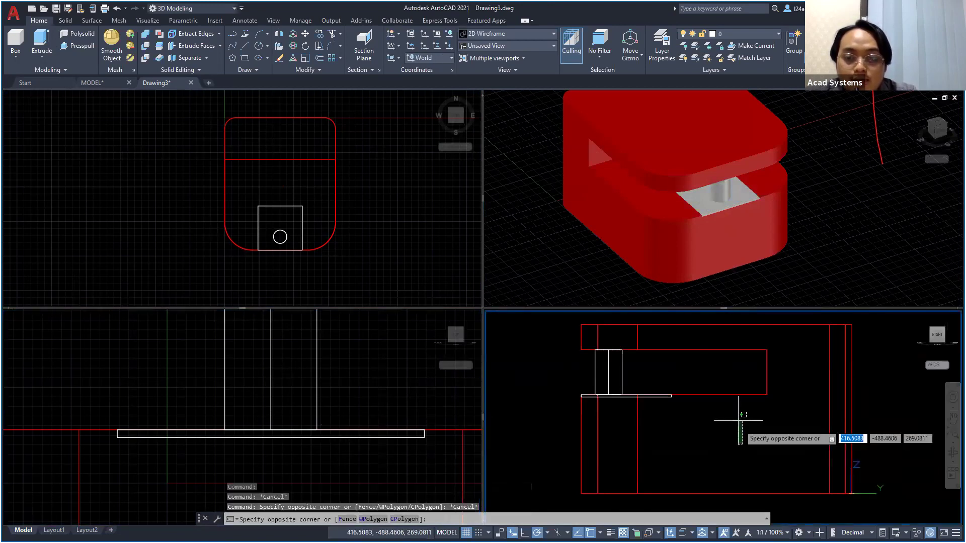
{"action": "left_click", "coordinate": [714, 409]}
{"action": "type", "text": "su"}
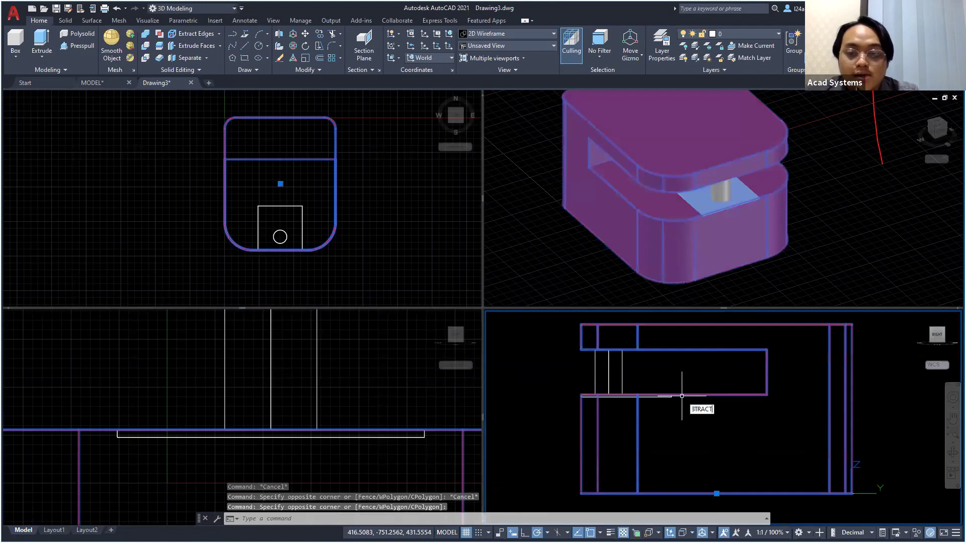
{"action": "key", "text": "Return"}
{"action": "left_click", "coordinate": [727, 393]}
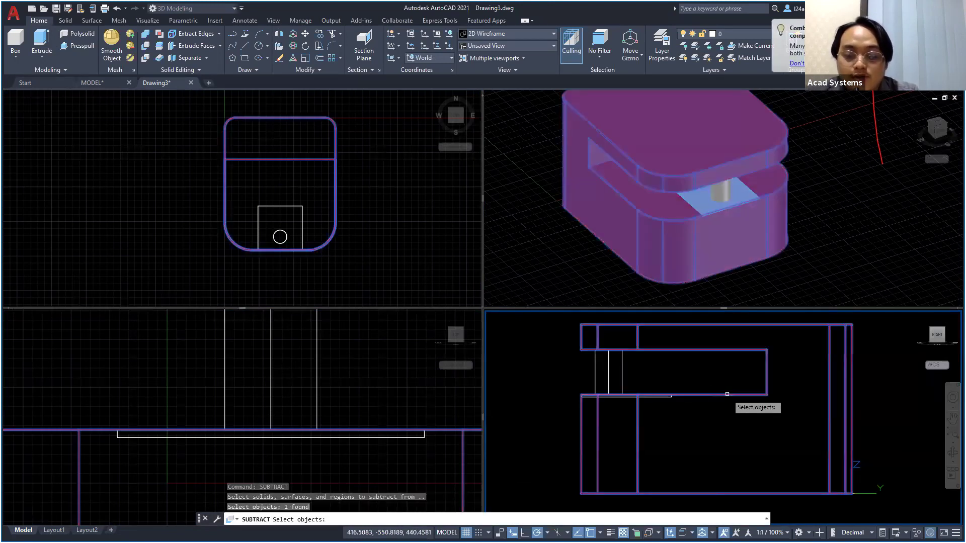
{"action": "key", "text": "Return"}
{"action": "left_click", "coordinate": [263, 446]}
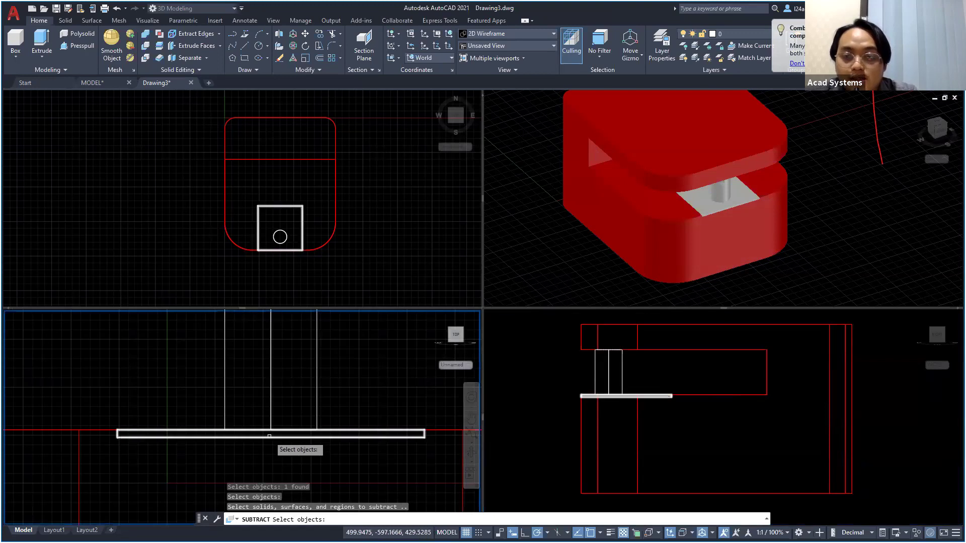
{"action": "left_click", "coordinate": [269, 435]}
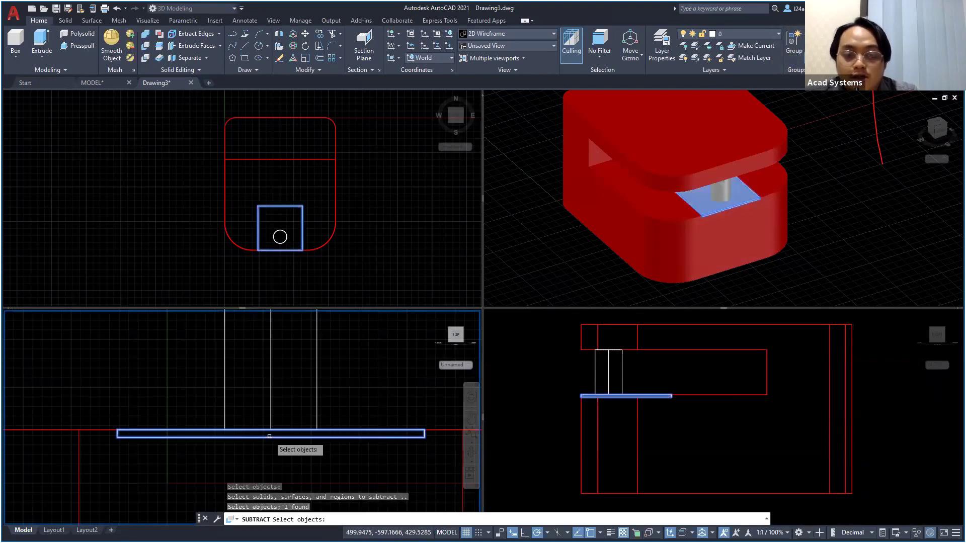
{"action": "key", "text": "Return"}
{"action": "left_click", "coordinate": [714, 236]}
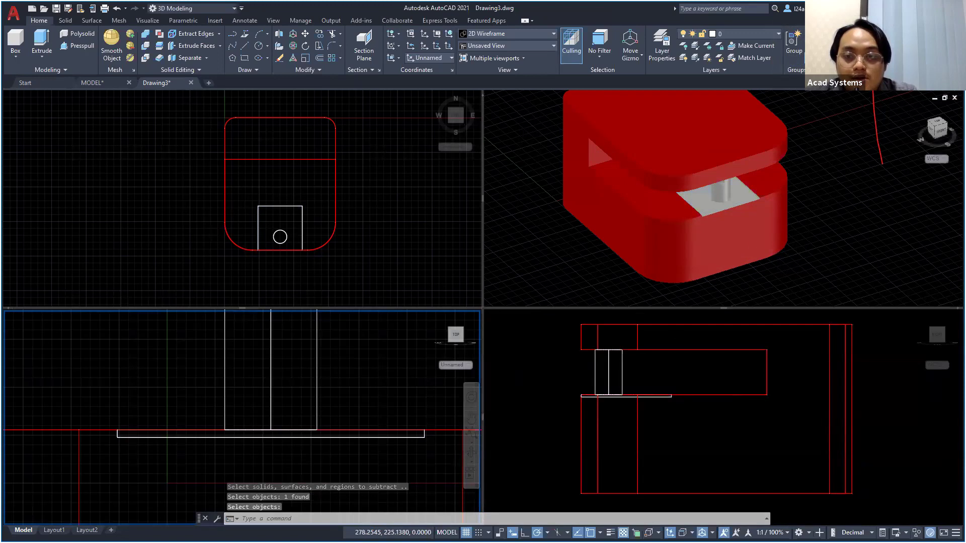
{"action": "mouse_move", "coordinate": [753, 218]}
{"action": "middle_mouse_down", "text": "shift"}
{"action": "mouse_move", "coordinate": [736, 208]}
{"action": "mouse_move", "coordinate": [744, 219]}
{"action": "middle_mouse_up", "text": "shift"}
{"action": "left_click", "coordinate": [743, 219]}
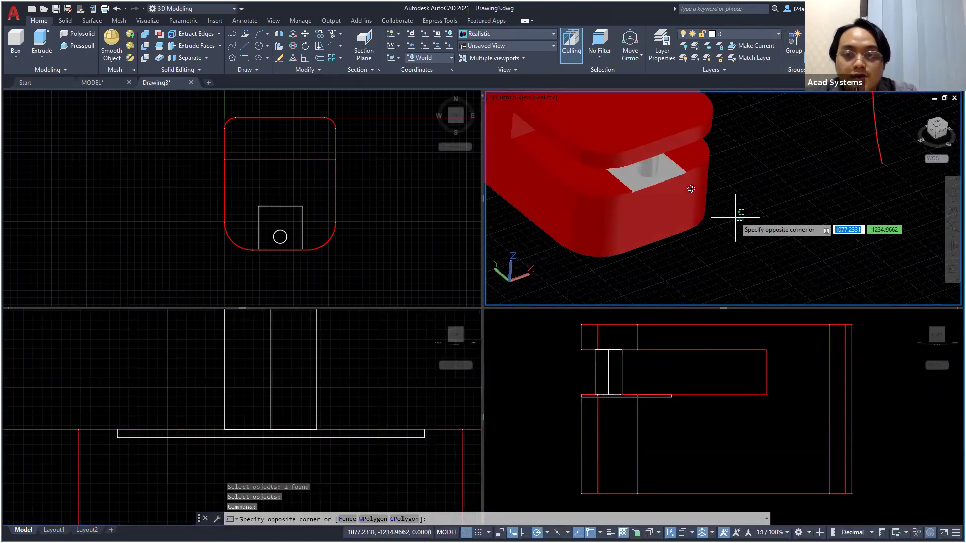
{"action": "scroll", "coordinate": [709, 200], "scroll_direction": "up", "scroll_amount": 4}
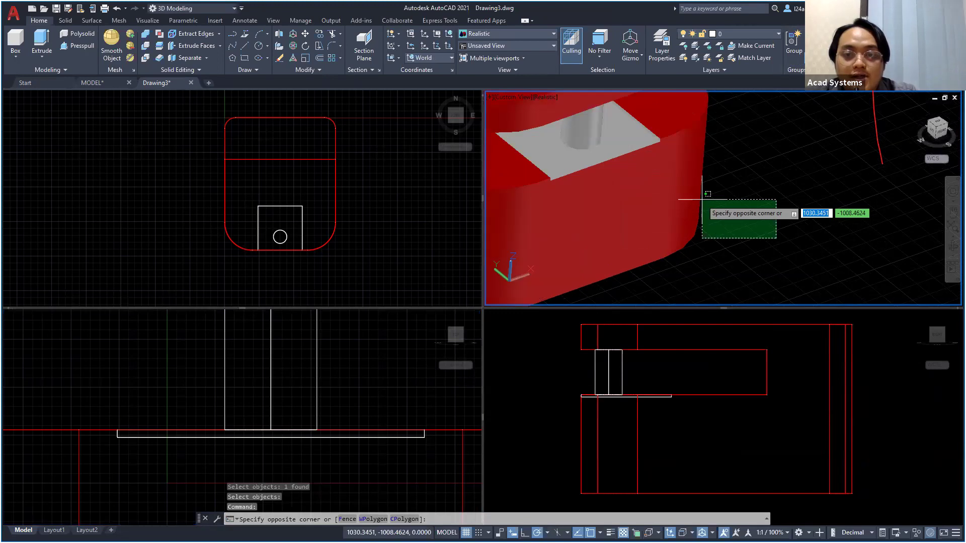
{"action": "middle_click_drag", "start_coordinate": [738, 203], "coordinate": [659, 174], "text": "shift"}
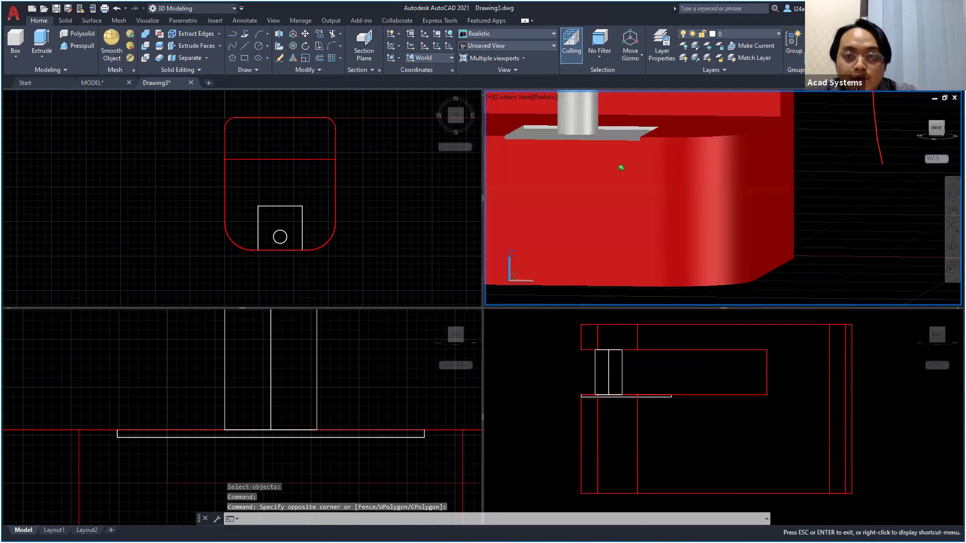
{"action": "left_click", "coordinate": [576, 127]}
{"action": "left_click", "coordinate": [576, 135]}
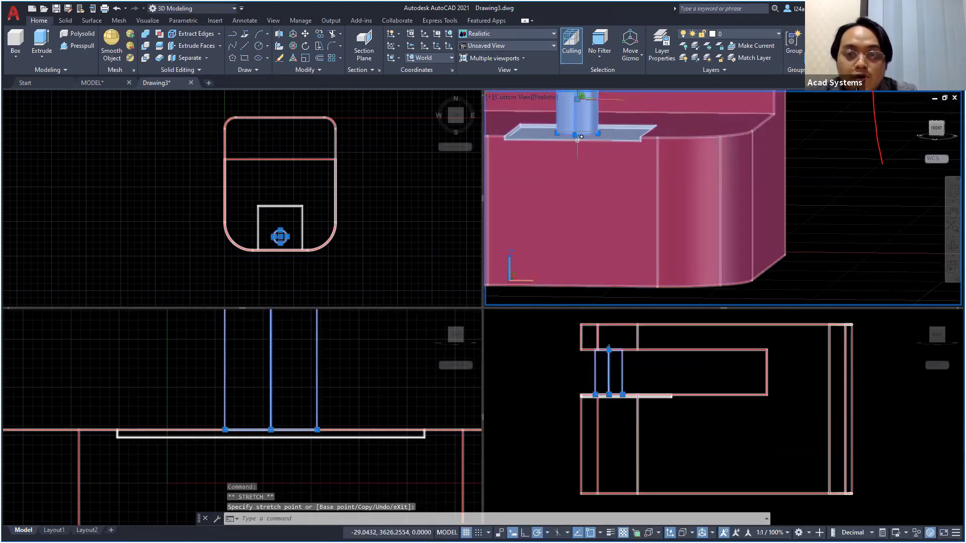
{"action": "scroll", "coordinate": [581, 136], "scroll_direction": "up", "scroll_amount": 5}
{"action": "key", "text": "Escape"}
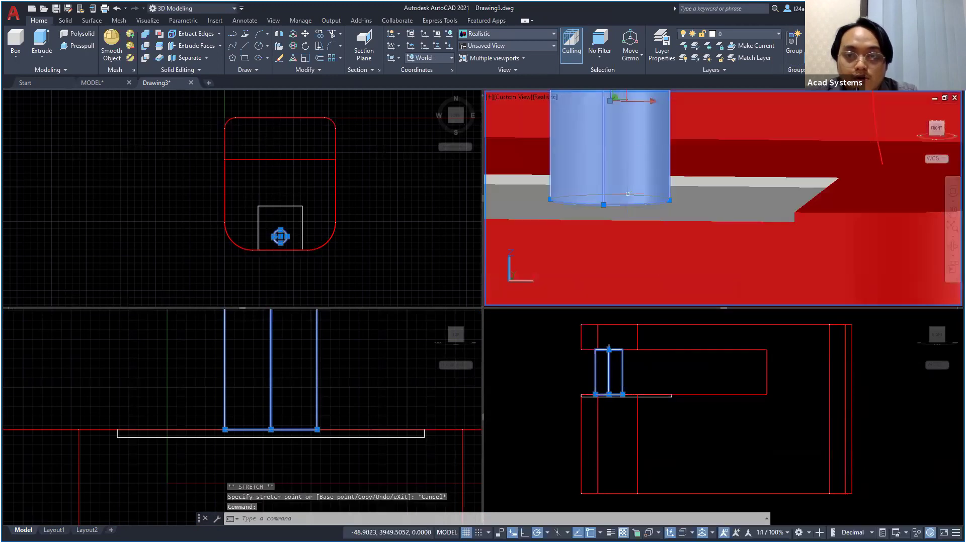
{"action": "middle_click_drag", "start_coordinate": [627, 193], "coordinate": [655, 269]}
{"action": "left_click", "coordinate": [637, 161]}
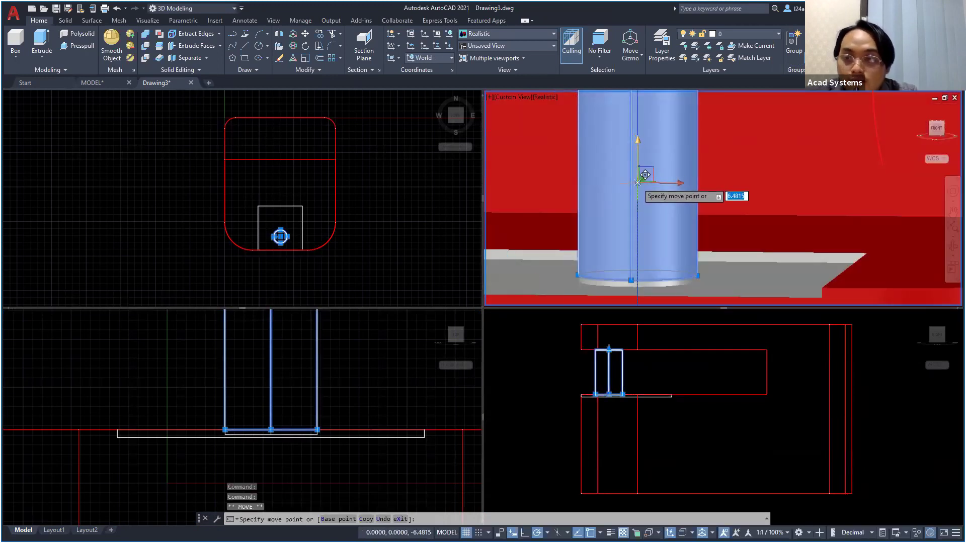
{"action": "key", "text": "Escape"}
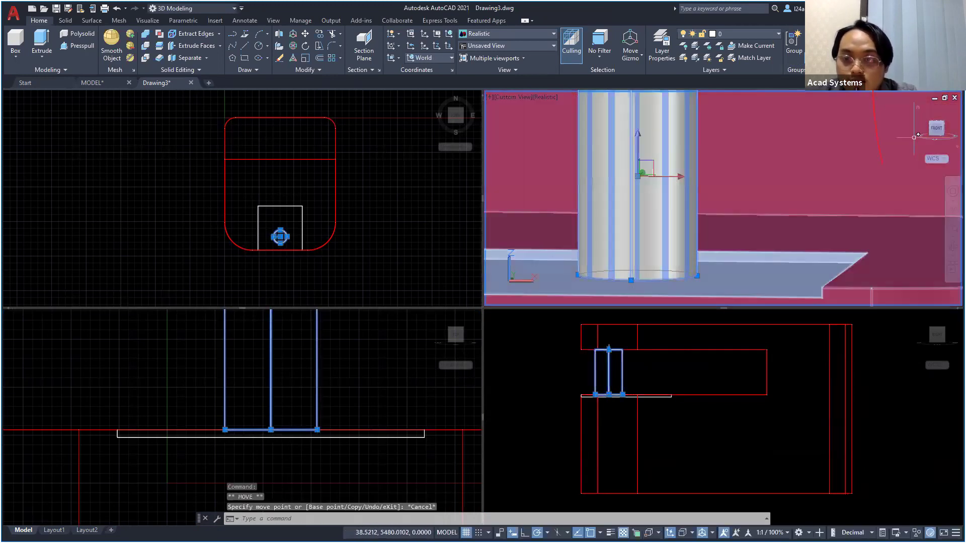
Try to reposition the cylinder over the recess by its base centre grip in the front view
{"action": "left_click", "coordinate": [936, 127]}
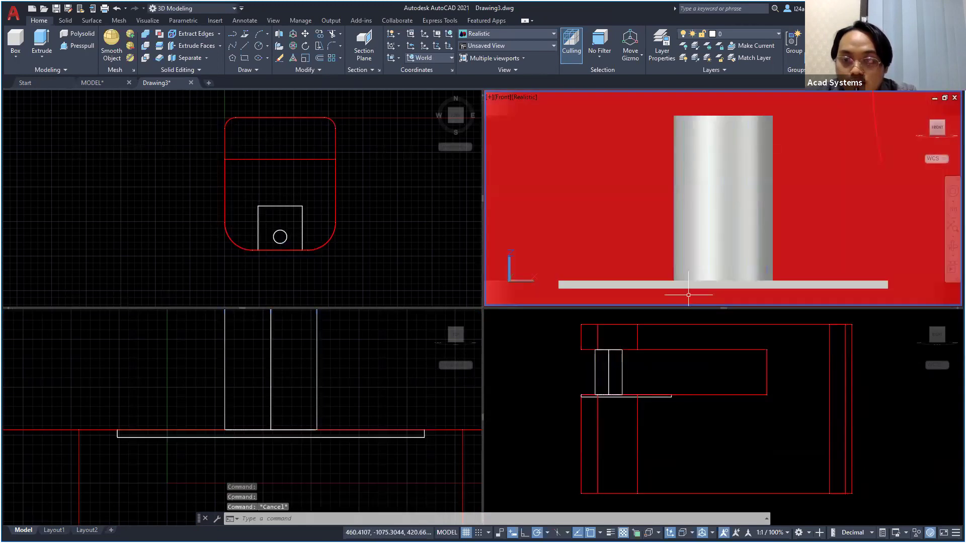
{"action": "left_click", "coordinate": [723, 281]}
{"action": "key", "text": "Escape"}
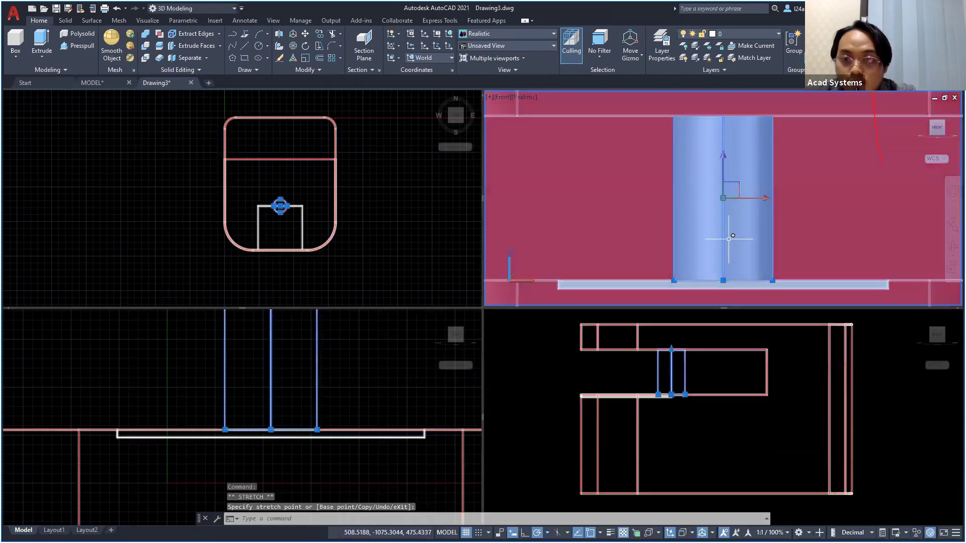
{"action": "scroll", "coordinate": [715, 281], "scroll_direction": "down", "scroll_amount": 3}
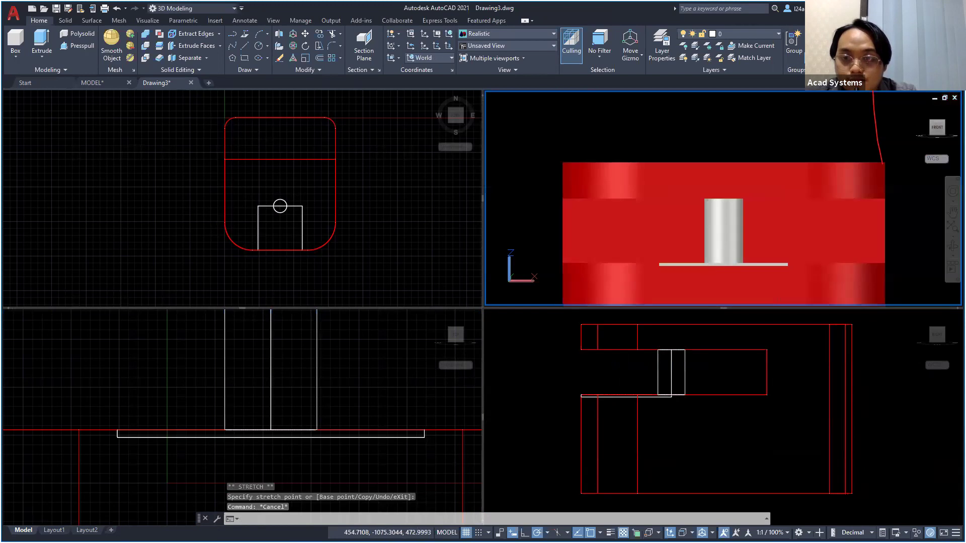
{"action": "key", "text": "ctrl+z"}
{"action": "key", "text": "ctrl+z"}
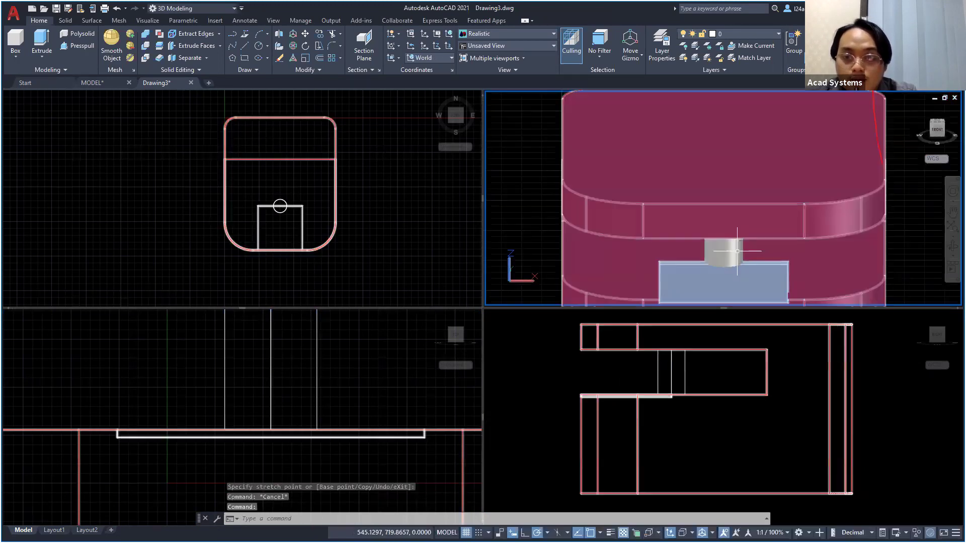
Erase the cylinder standing in the box's slot
{"action": "key", "text": "Delete"}
{"action": "scroll", "coordinate": [713, 232], "scroll_direction": "up", "scroll_amount": 3}
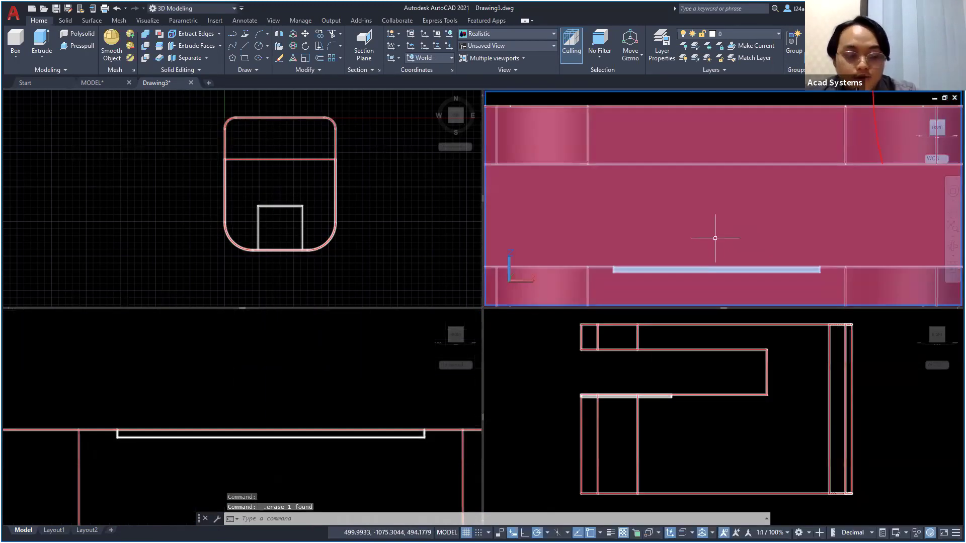
{"action": "key", "text": "Escape"}
{"action": "left_click", "coordinate": [379, 230]}
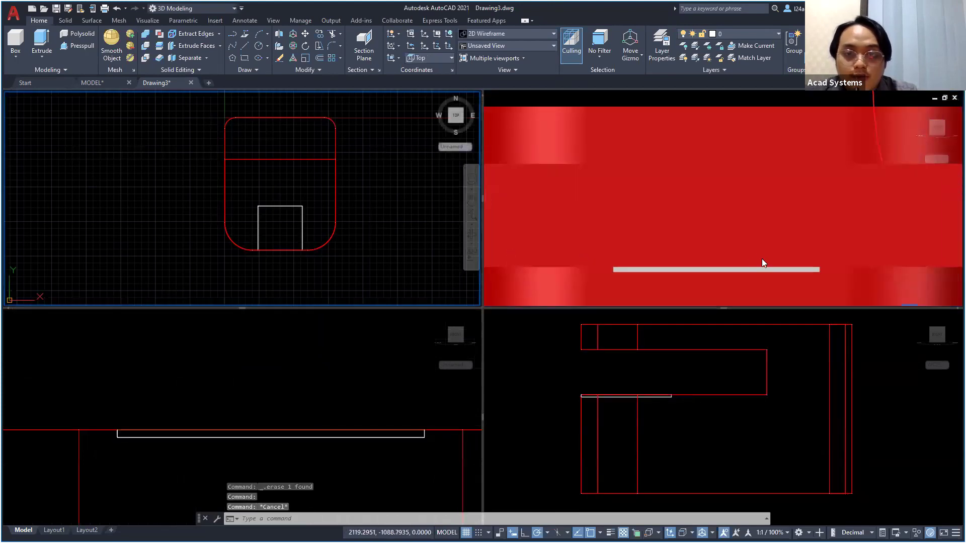
{"action": "scroll", "coordinate": [481, 249], "scroll_direction": "down", "scroll_amount": 4}
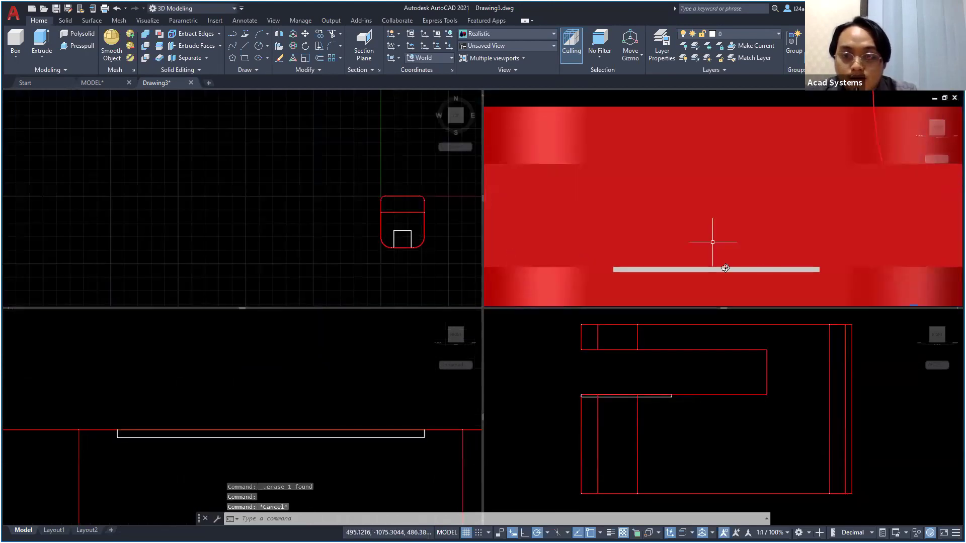
Draw a circle with radius 60 on the recess floor, midway across its width, in the 3D view
{"action": "left_click", "coordinate": [718, 244]}
{"action": "middle_click_drag", "start_coordinate": [718, 244], "coordinate": [716, 162], "text": "shift"}
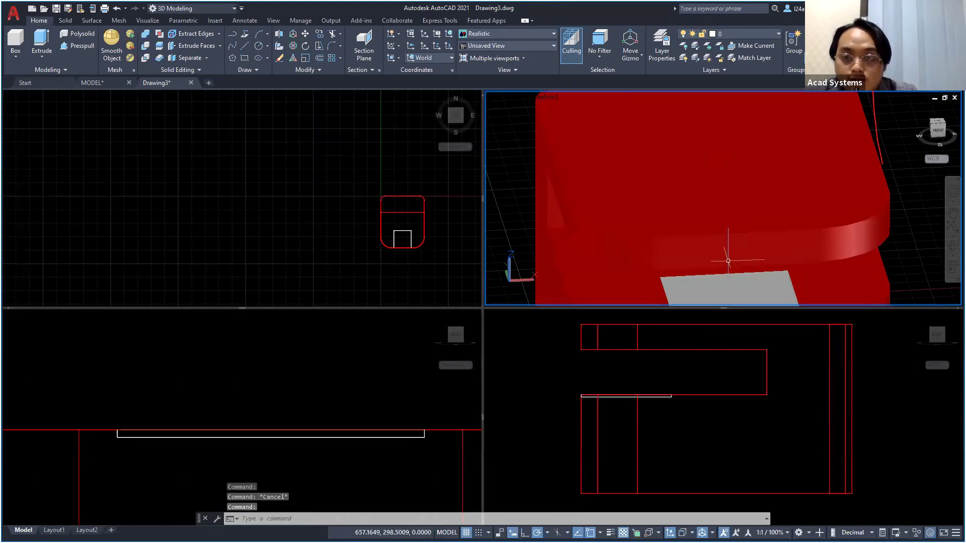
{"action": "scroll", "coordinate": [728, 261], "scroll_direction": "down", "scroll_amount": 3}
{"action": "middle_click_drag", "start_coordinate": [728, 261], "coordinate": [725, 206]}
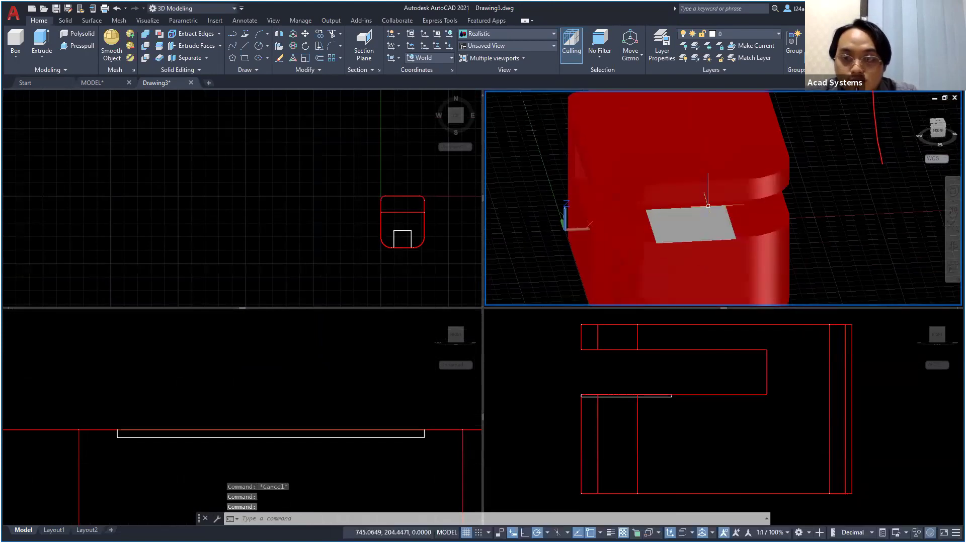
{"action": "left_click", "coordinate": [259, 46]}
{"action": "left_click", "coordinate": [691, 229]}
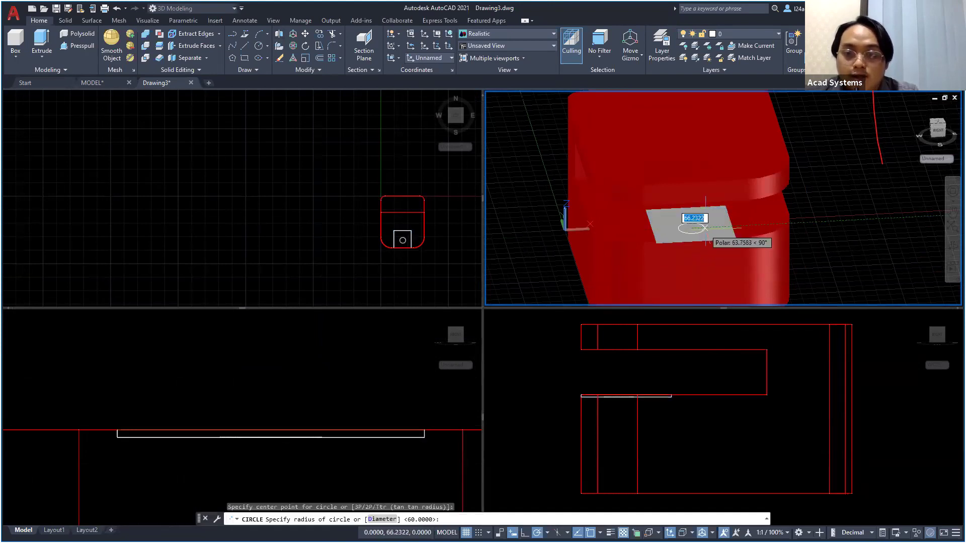
{"action": "type", "text": "60"}
{"action": "key", "text": "Return"}
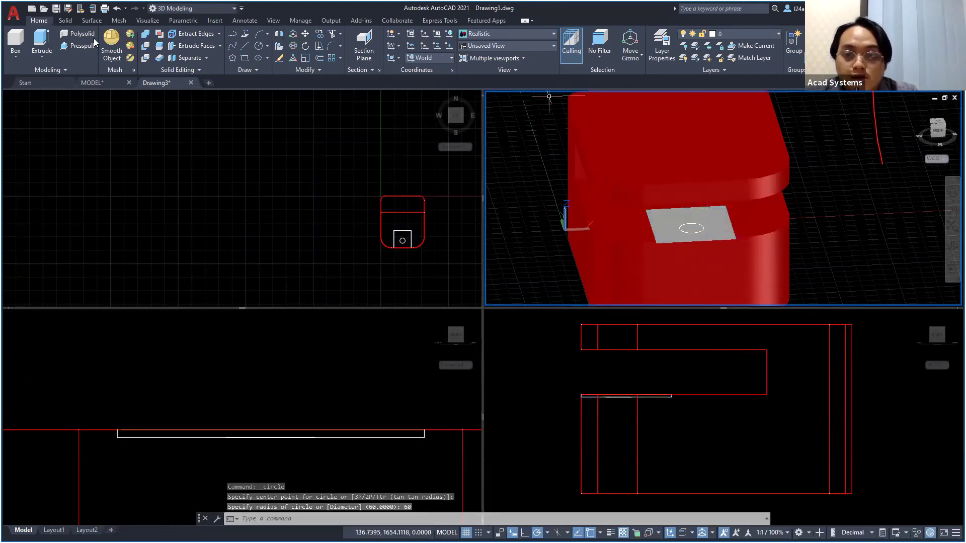
Extrude the circle 210 up to the slot's ceiling, picking the height in the side view
{"action": "left_click", "coordinate": [42, 45]}
{"action": "left_click", "coordinate": [691, 224]}
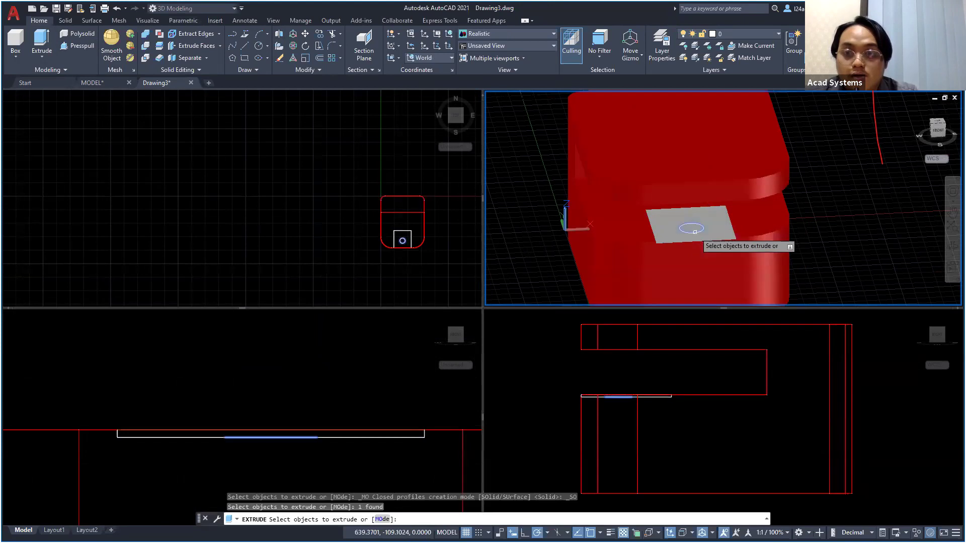
{"action": "key", "text": "Return"}
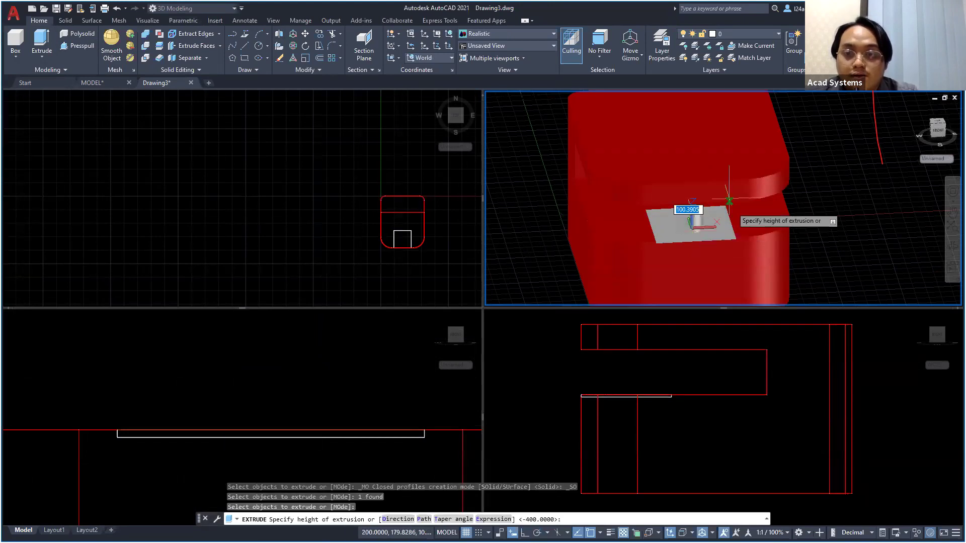
{"action": "left_click", "coordinate": [584, 375]}
{"action": "left_click", "coordinate": [622, 349]}
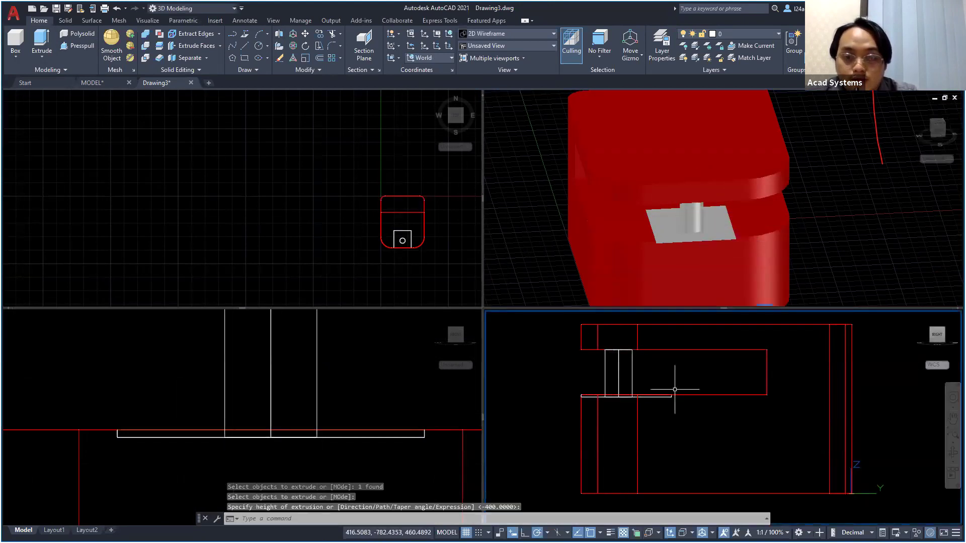
{"action": "key", "text": "Escape"}
Change the new cylinder's colour to Blue in its properties
{"action": "left_click", "coordinate": [695, 220]}
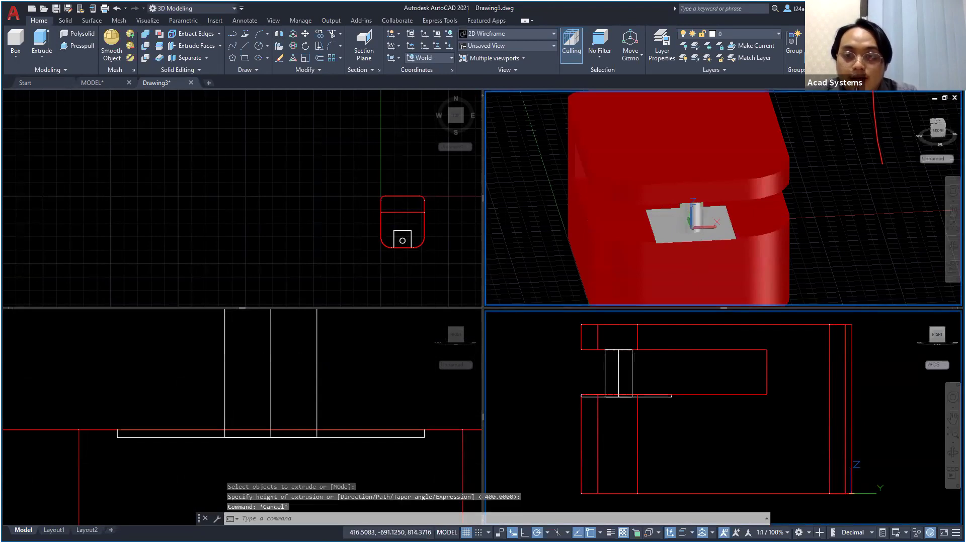
{"action": "left_click", "coordinate": [689, 217]}
{"action": "right_click", "coordinate": [682, 210]}
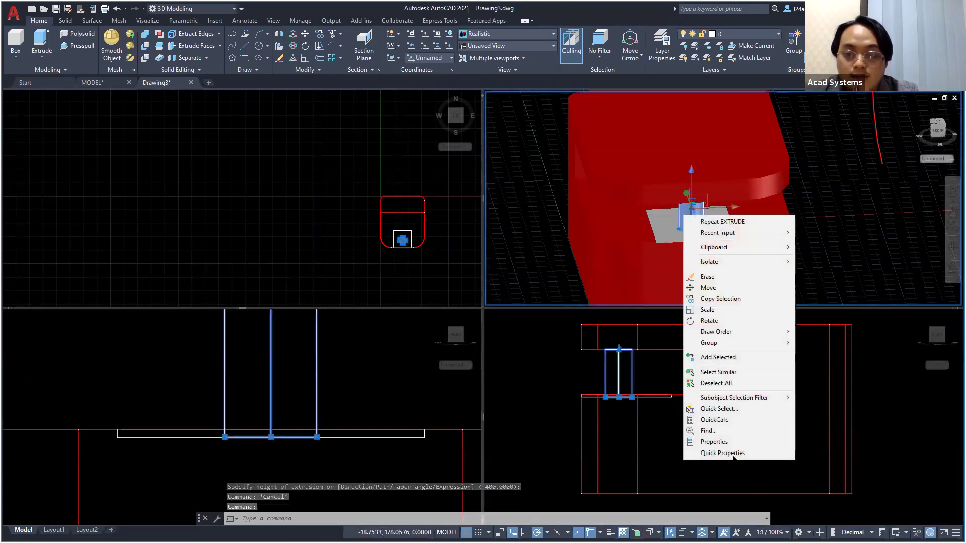
{"action": "left_click", "coordinate": [732, 438]}
{"action": "left_click", "coordinate": [101, 62]}
{"action": "left_click", "coordinate": [106, 63]}
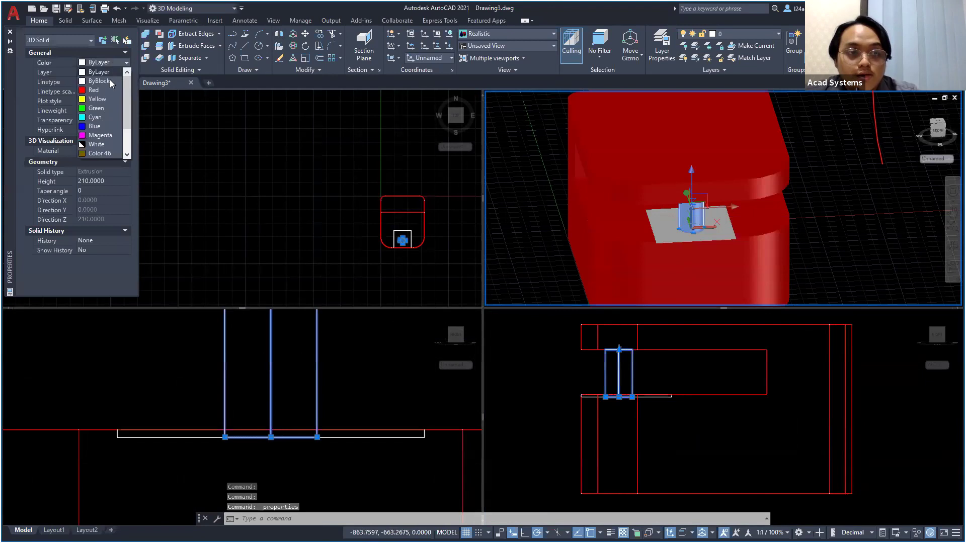
{"action": "left_click", "coordinate": [97, 126]}
{"action": "left_click", "coordinate": [511, 246]}
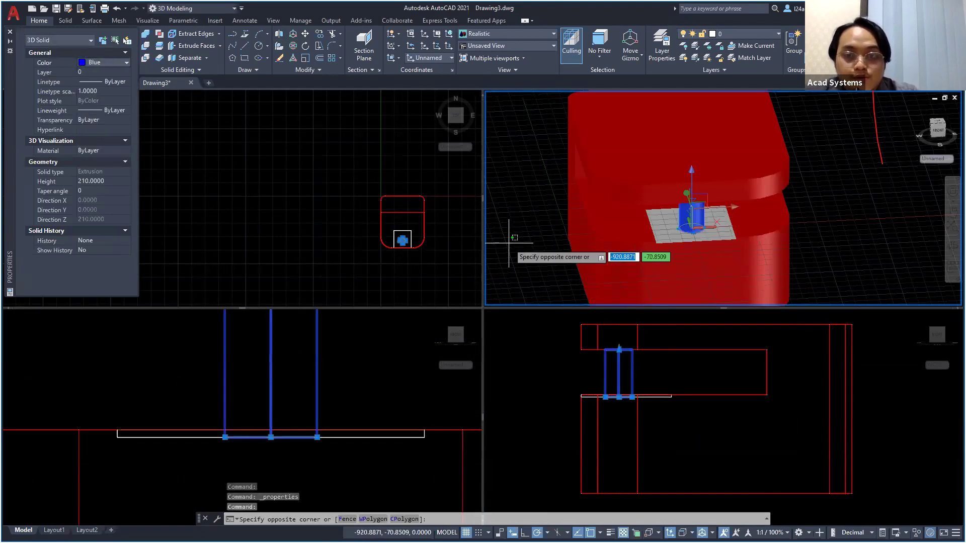
{"action": "key", "text": "Escape"}
{"action": "scroll", "coordinate": [856, 258], "scroll_direction": "down", "scroll_amount": 5}
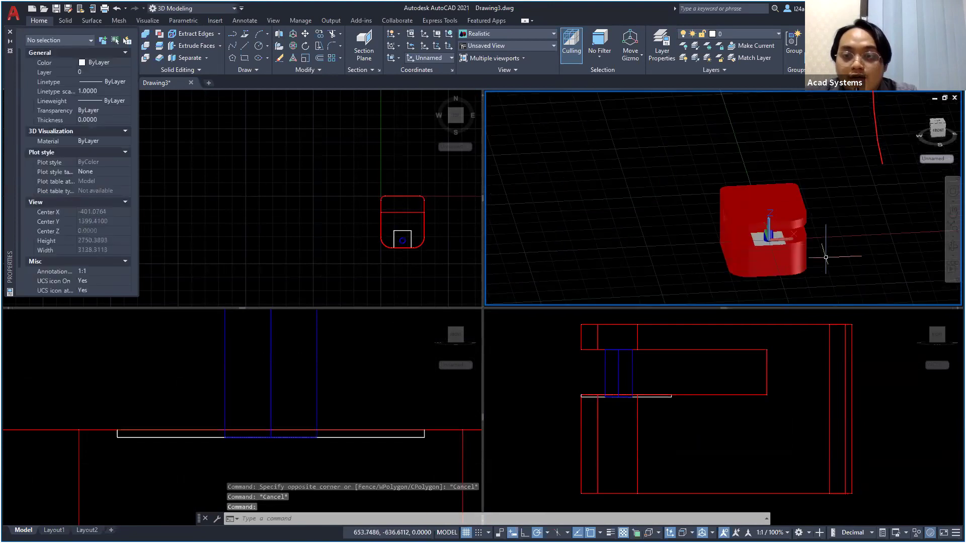
Examine the blue cylinder and the recess inside the slot from several angles in the 3D view
{"action": "scroll", "coordinate": [818, 256], "scroll_direction": "up", "scroll_amount": 3}
{"action": "middle_click_drag", "start_coordinate": [796, 239], "coordinate": [761, 217], "text": "shift"}
{"action": "scroll", "coordinate": [761, 216], "scroll_direction": "up", "scroll_amount": 5}
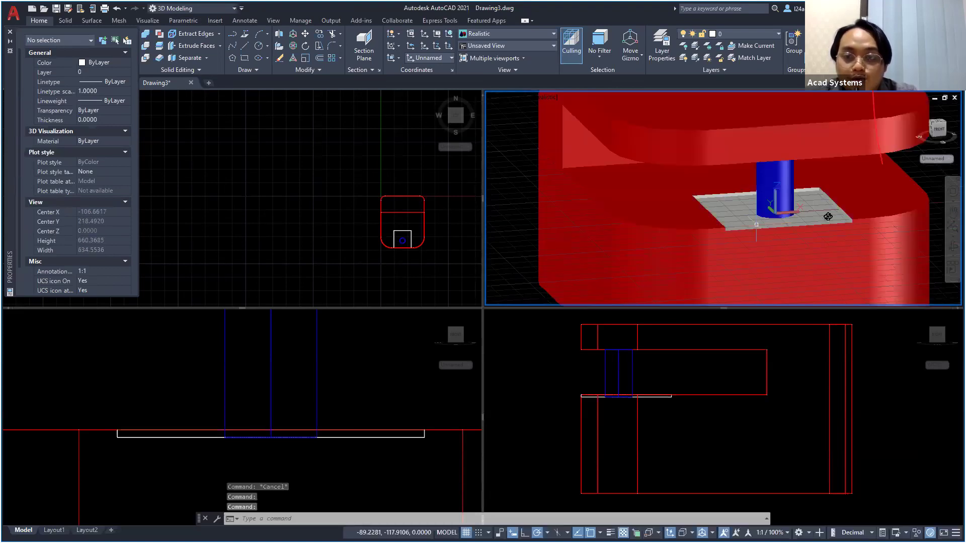
{"action": "scroll", "coordinate": [756, 200], "scroll_direction": "down", "scroll_amount": 5}
{"action": "middle_click_drag", "start_coordinate": [827, 222], "coordinate": [898, 234], "text": "shift"}
{"action": "scroll", "coordinate": [856, 235], "scroll_direction": "up", "scroll_amount": 3}
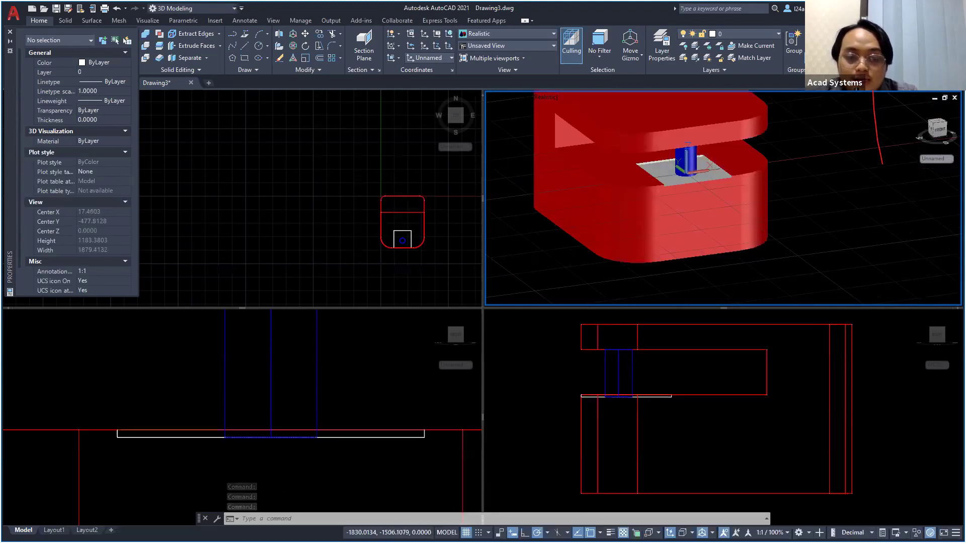
Align the UCS of the front viewport with its view using the UCS View option
{"action": "left_click", "coordinate": [347, 446]}
{"action": "scroll", "coordinate": [355, 432], "scroll_direction": "down", "scroll_amount": 8}
{"action": "scroll", "coordinate": [362, 432], "scroll_direction": "up", "scroll_amount": 4}
{"action": "middle_click_drag", "start_coordinate": [367, 433], "coordinate": [385, 379]}
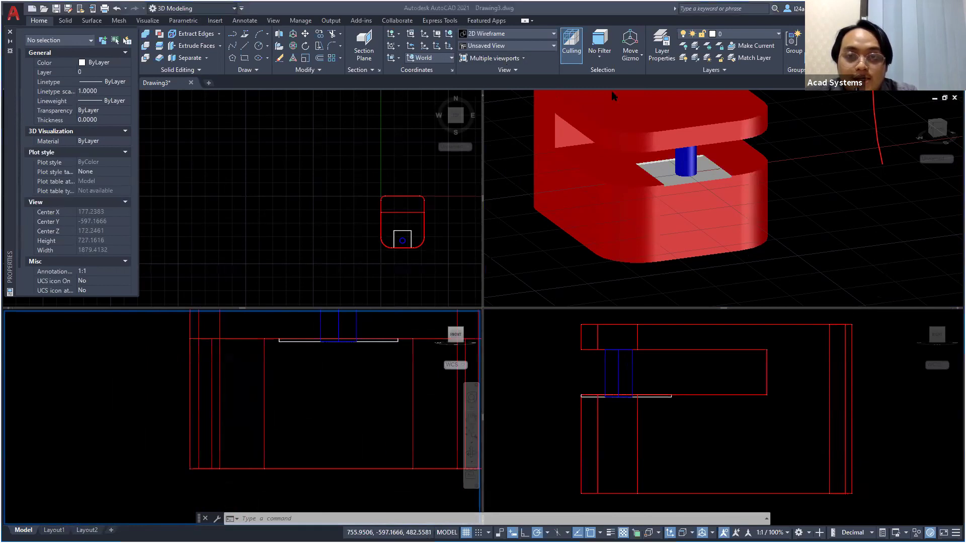
{"action": "left_click", "coordinate": [396, 59]}
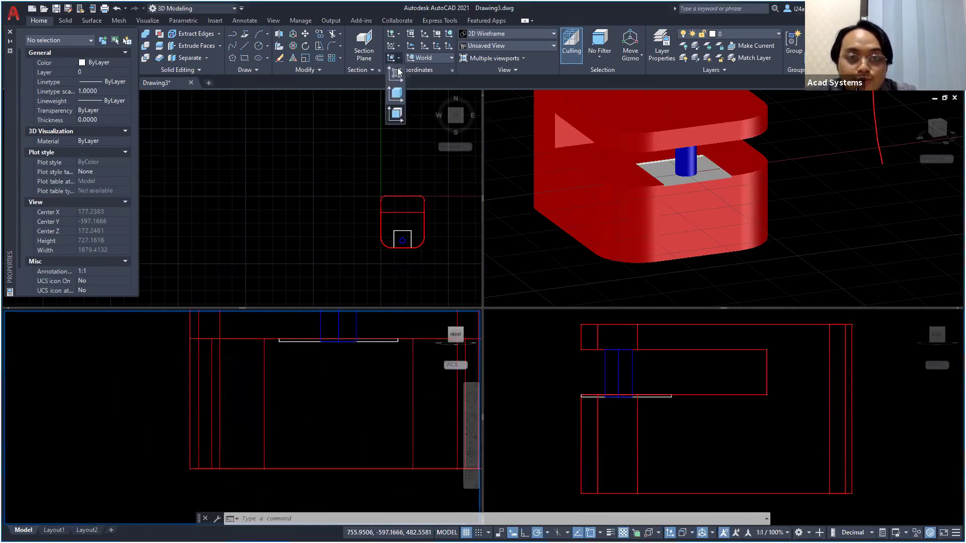
{"action": "left_click", "coordinate": [396, 75]}
{"action": "scroll", "coordinate": [352, 400], "scroll_direction": "down", "scroll_amount": 2}
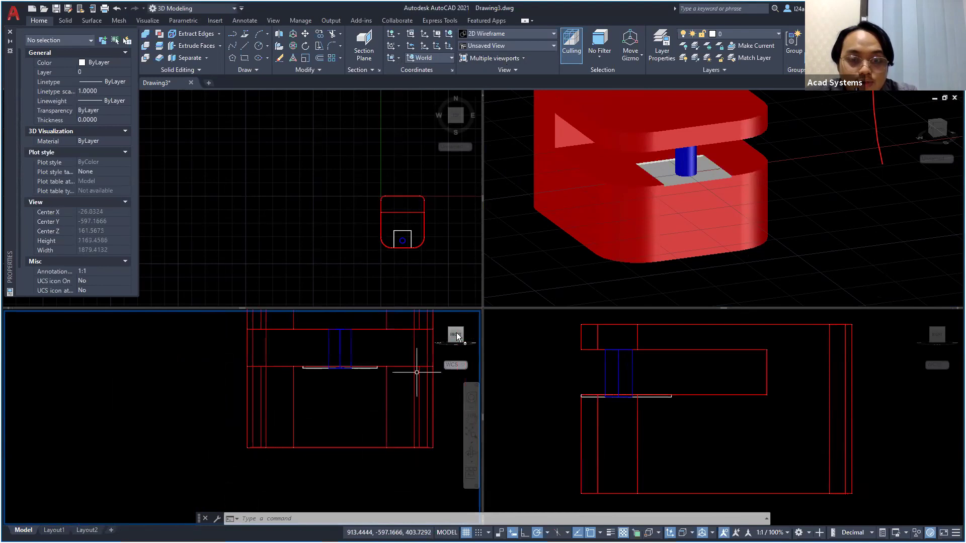
{"action": "scroll", "coordinate": [263, 436], "scroll_direction": "up", "scroll_amount": 4}
{"action": "scroll", "coordinate": [273, 425], "scroll_direction": "down", "scroll_amount": 2}
{"action": "left_click", "coordinate": [397, 60]}
{"action": "left_click", "coordinate": [396, 74]}
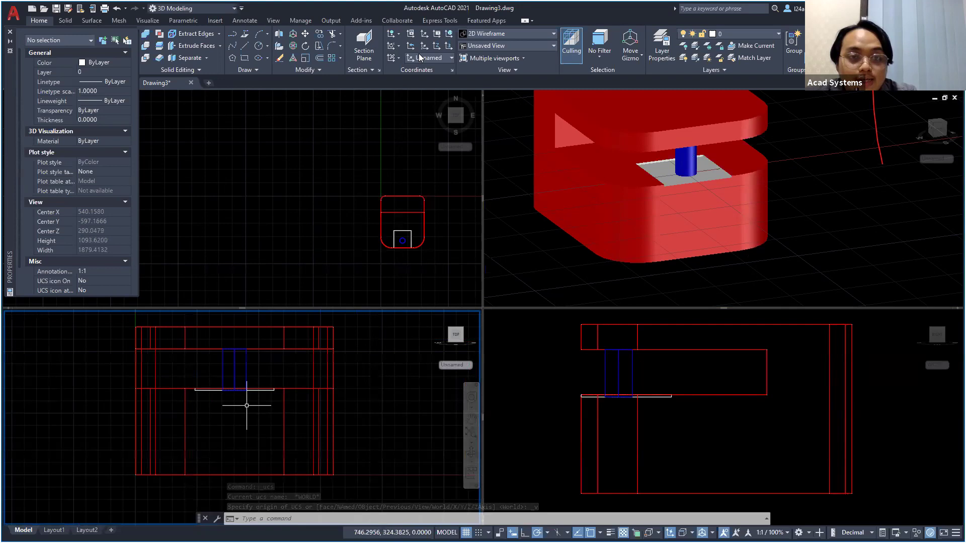
Draw a 400 by 150 rectangle in the front view, starting from the recess's lower corner and extending downwards
{"action": "left_click", "coordinate": [244, 57]}
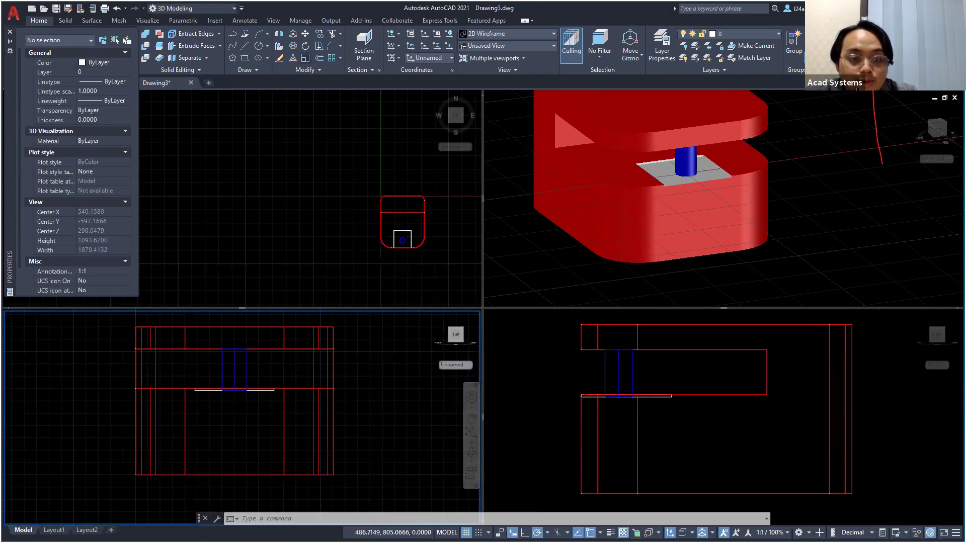
{"action": "left_click", "coordinate": [195, 390]}
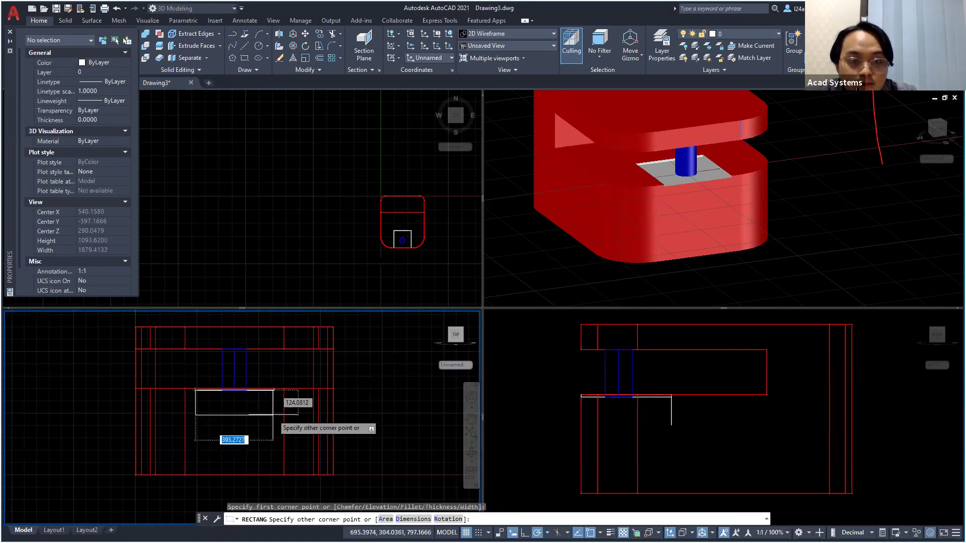
{"action": "type", "text": "400"}
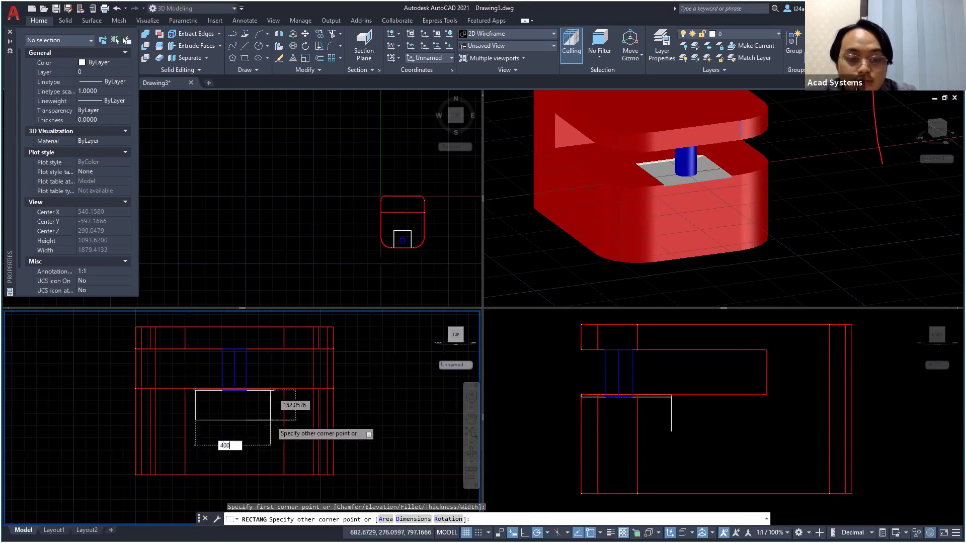
{"action": "key", "text": "Tab"}
{"action": "type", "text": "1550"}
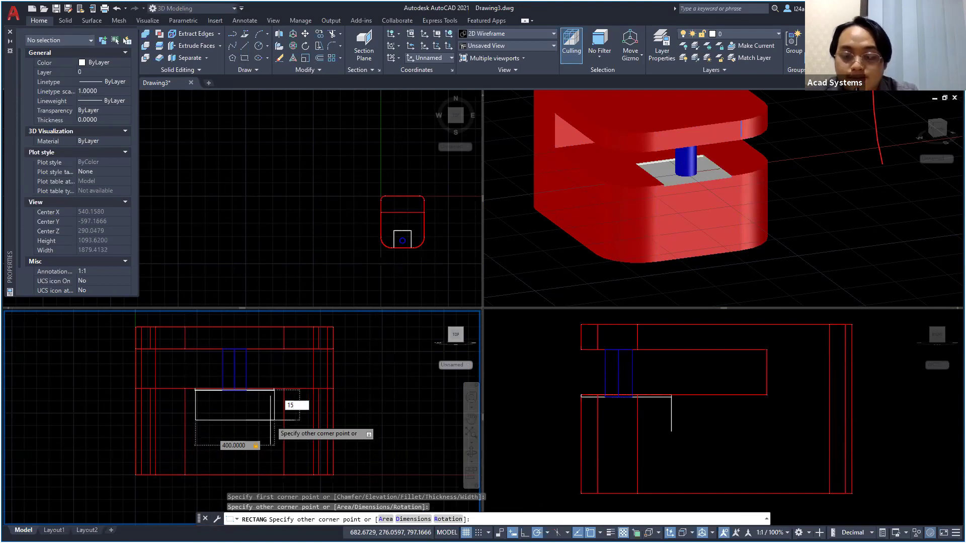
{"action": "key", "text": "Return"}
{"action": "scroll", "coordinate": [272, 400], "scroll_direction": "up", "scroll_amount": 4}
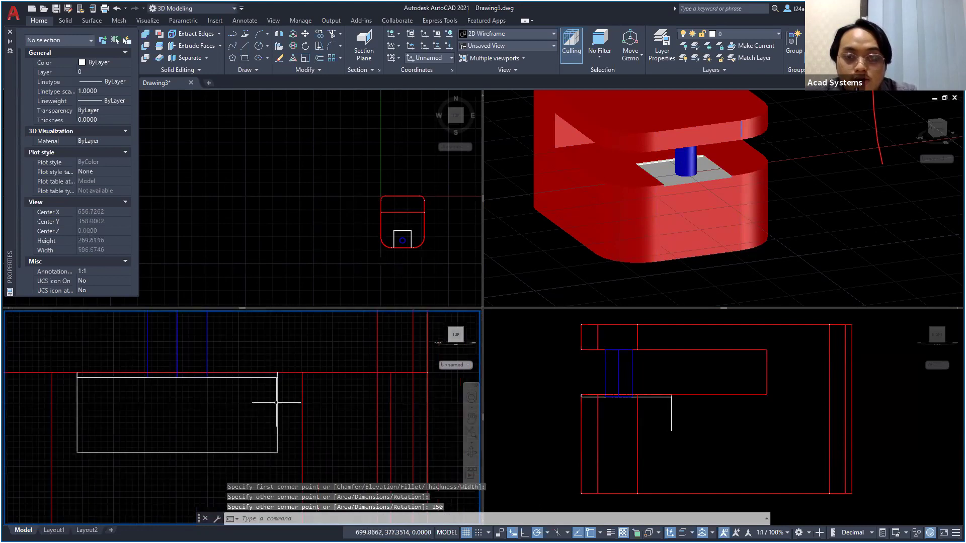
{"action": "middle_click_drag", "start_coordinate": [254, 401], "coordinate": [319, 376]}
{"action": "left_click", "coordinate": [317, 431]}
{"action": "left_click", "coordinate": [279, 405]}
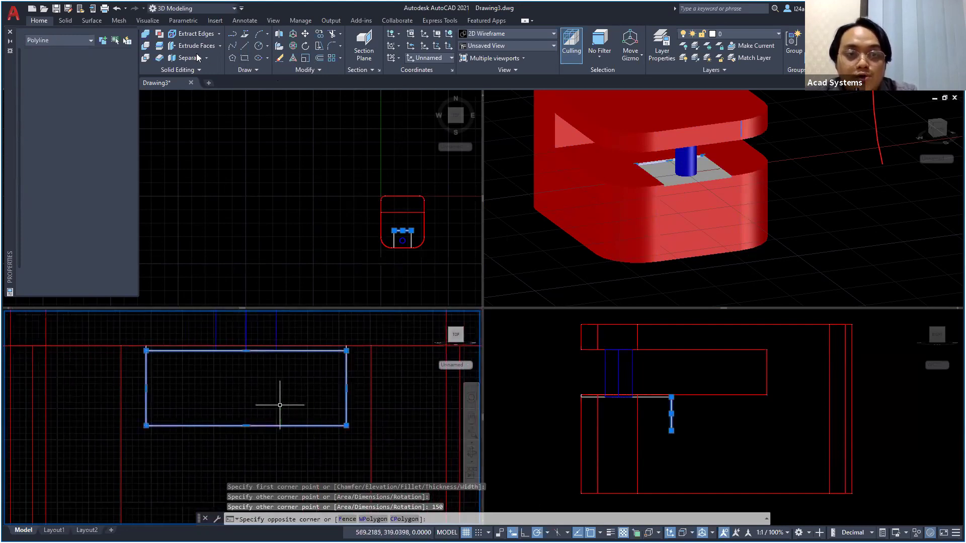
{"action": "left_click", "coordinate": [9, 31]}
{"action": "left_click", "coordinate": [42, 43]}
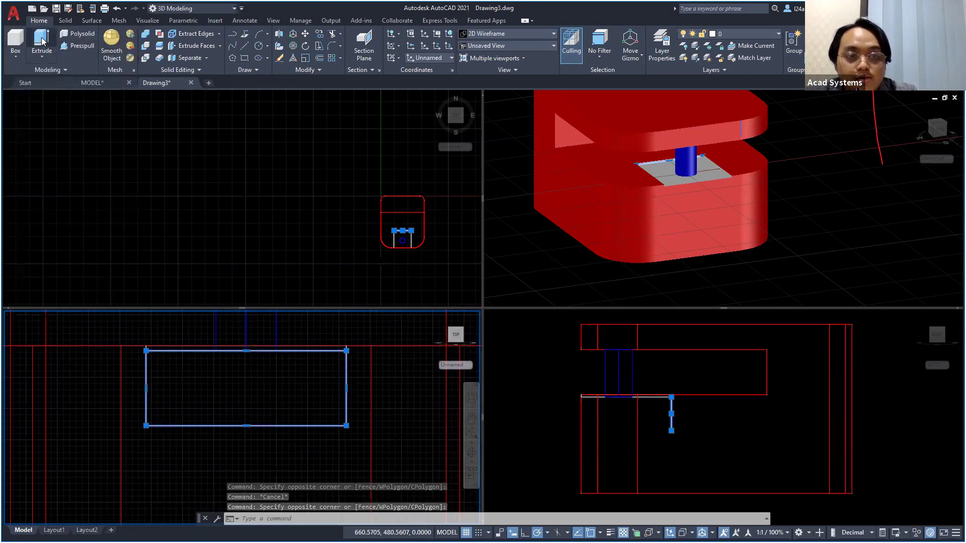
{"action": "left_click", "coordinate": [449, 272]}
{"action": "scroll", "coordinate": [406, 256], "scroll_direction": "up", "scroll_amount": 10}
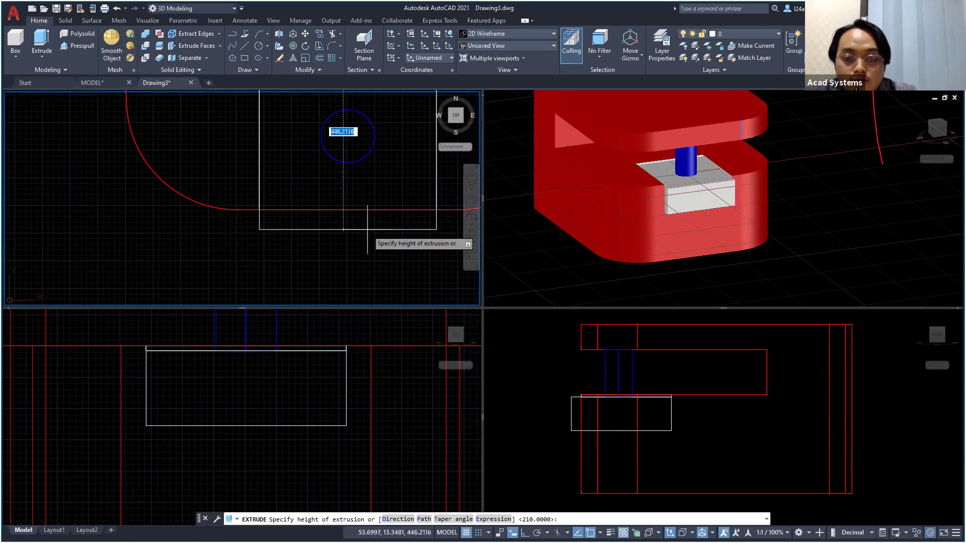
{"action": "key", "text": "Escape"}
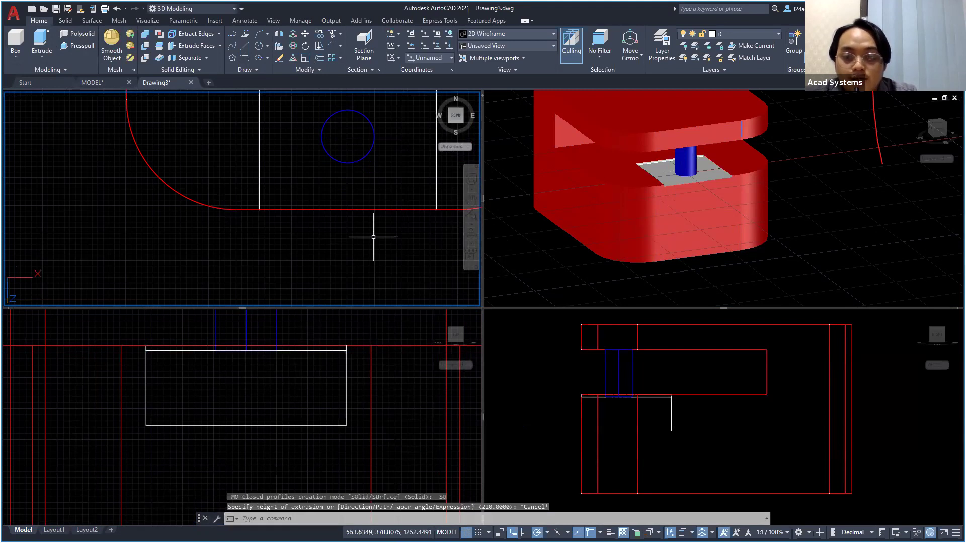
Move the rectangle in the side view from the recess's back edge onto the box's front face
{"action": "left_click", "coordinate": [675, 425]}
{"action": "left_click", "coordinate": [673, 424]}
{"action": "left_click", "coordinate": [669, 415]}
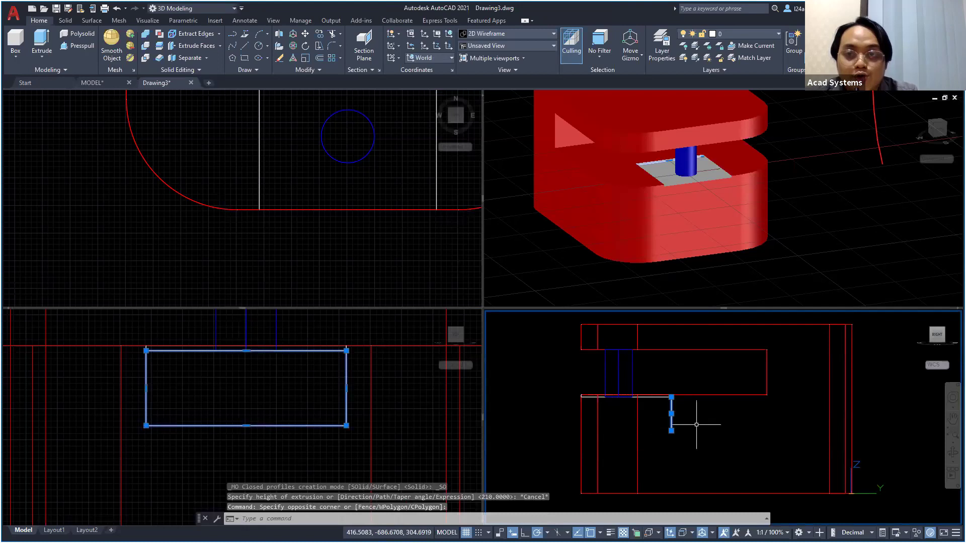
{"action": "type", "text": "m"}
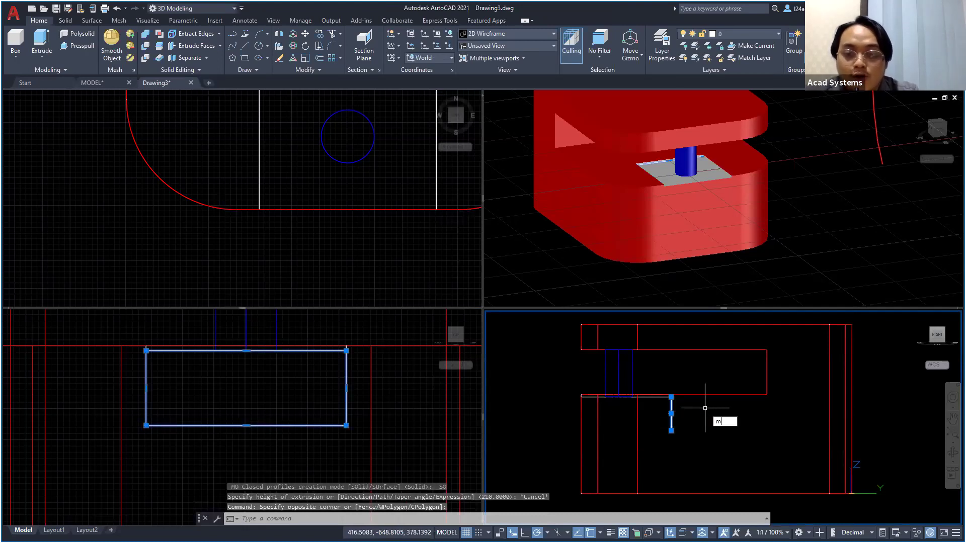
{"action": "key", "text": "Return"}
{"action": "left_click", "coordinate": [671, 414]}
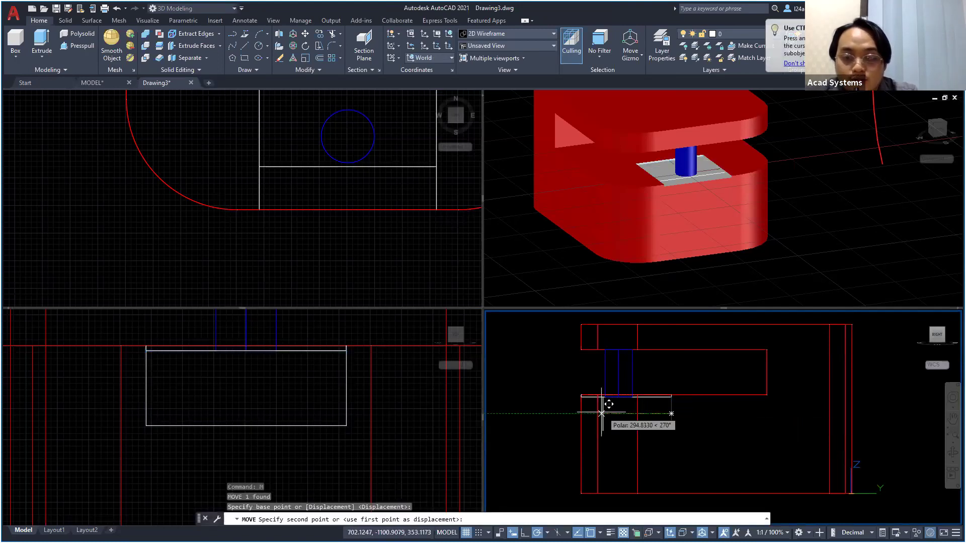
{"action": "left_click", "coordinate": [583, 411]}
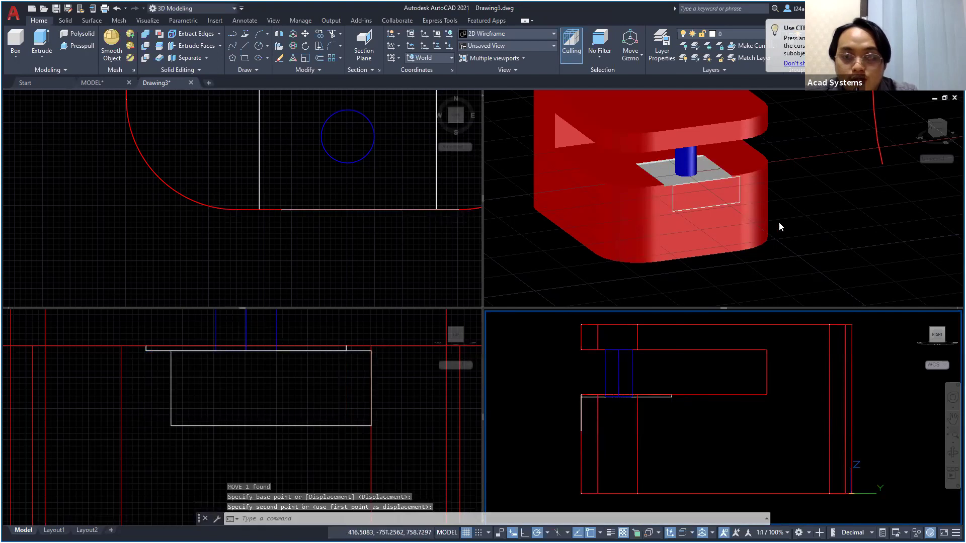
Try to move the rectangle in the front view so it is centred under the recess, and undo the move
{"action": "left_click", "coordinate": [769, 244]}
{"action": "middle_click_drag", "start_coordinate": [788, 243], "coordinate": [711, 261], "text": "shift"}
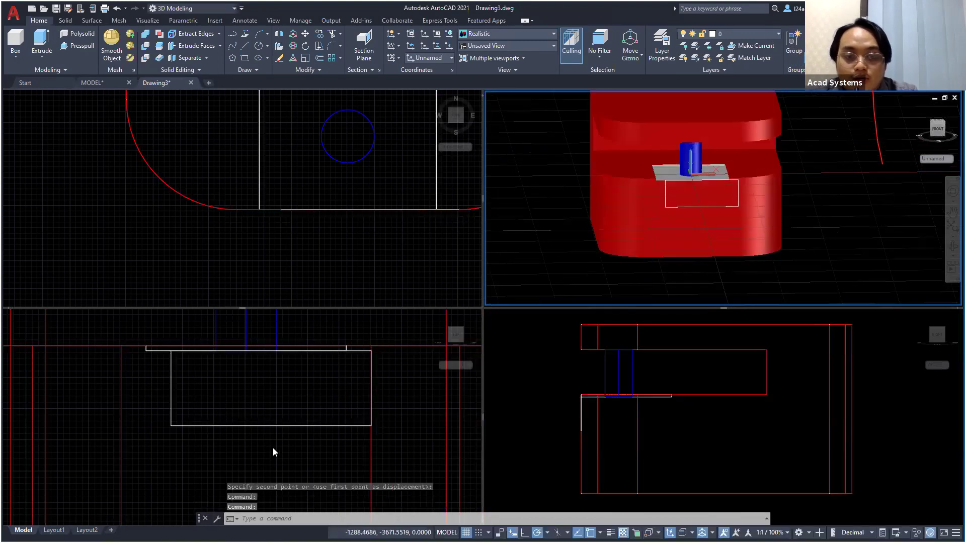
{"action": "left_click", "coordinate": [224, 390]}
{"action": "left_click", "coordinate": [225, 390]}
{"action": "key", "text": "Escape"}
{"action": "left_click", "coordinate": [295, 449]}
{"action": "left_click", "coordinate": [245, 404]}
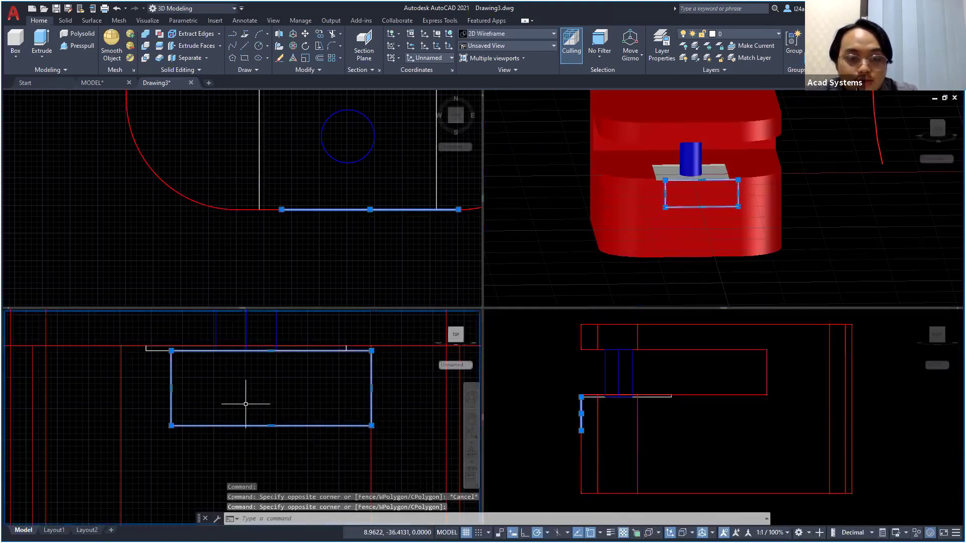
{"action": "type", "text": "m"}
{"action": "key", "text": "Return"}
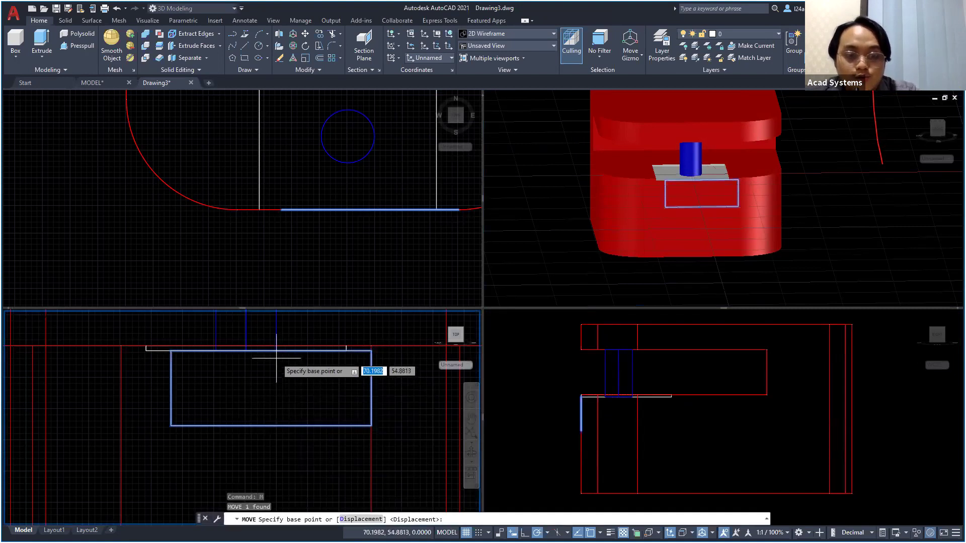
{"action": "left_click", "coordinate": [274, 347]}
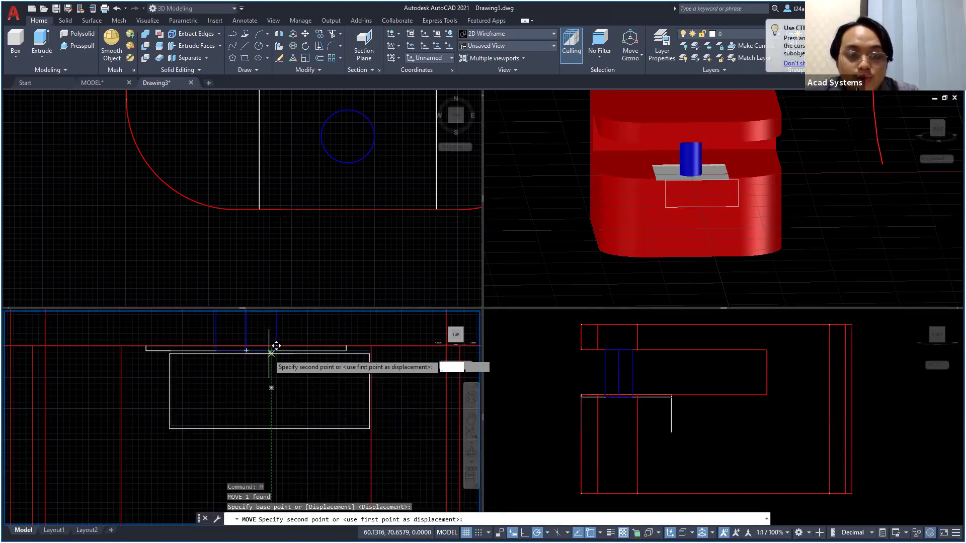
{"action": "left_click", "coordinate": [252, 342]}
{"action": "left_click", "coordinate": [272, 435]}
{"action": "left_click", "coordinate": [246, 417]}
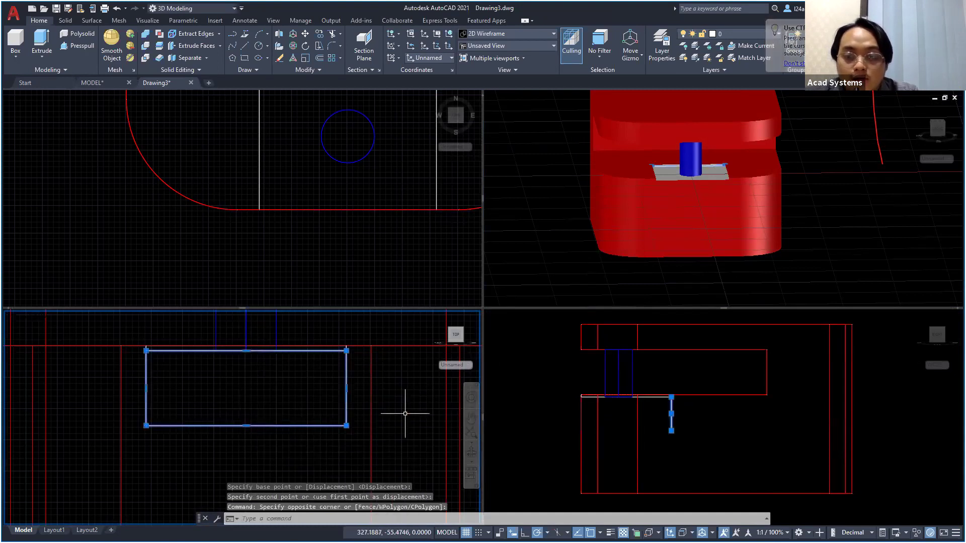
{"action": "key", "text": "ctrl+z"}
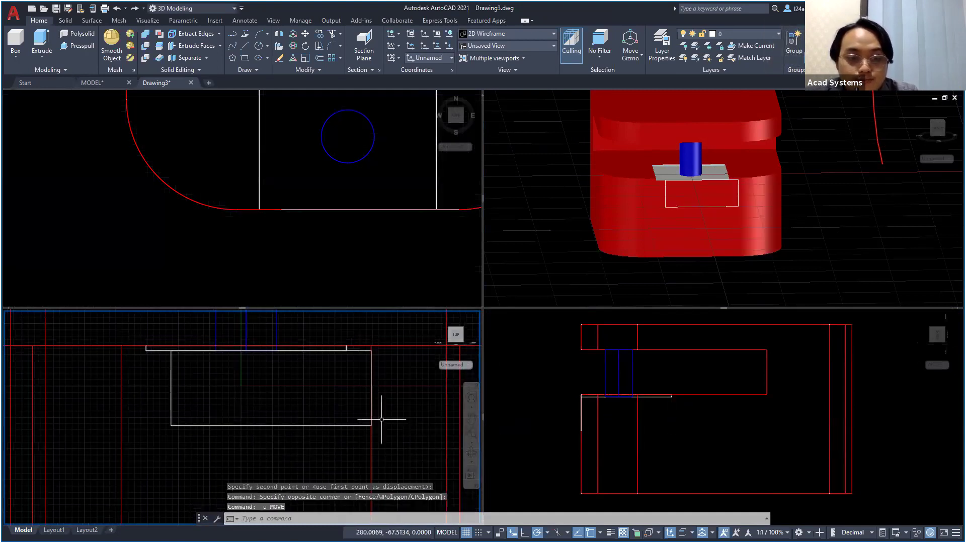
Try to reposition the rectangle on the front face with the 3DMOVE command
{"action": "left_click", "coordinate": [339, 438]}
{"action": "left_click", "coordinate": [278, 401]}
{"action": "type", "text": "3dmove"}
{"action": "key", "text": "Return"}
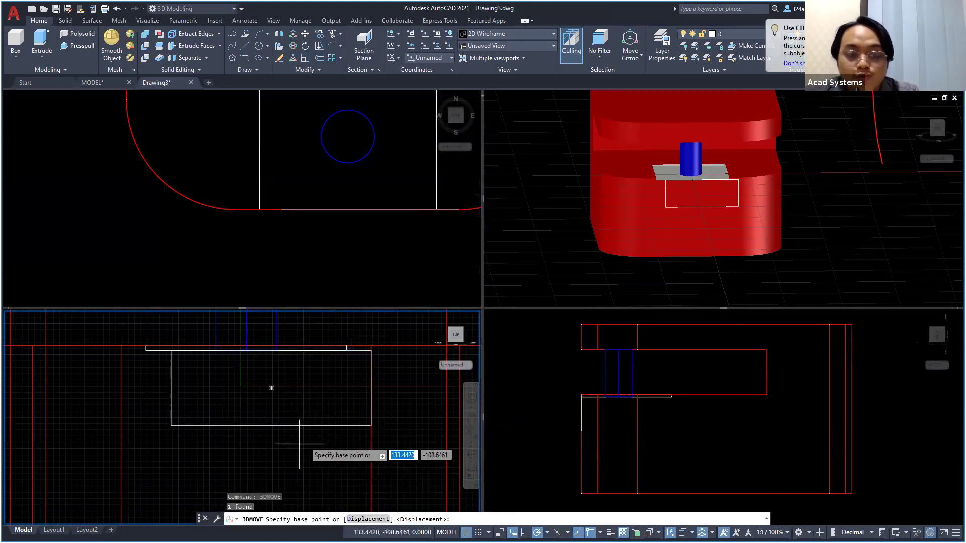
{"action": "left_click", "coordinate": [695, 208]}
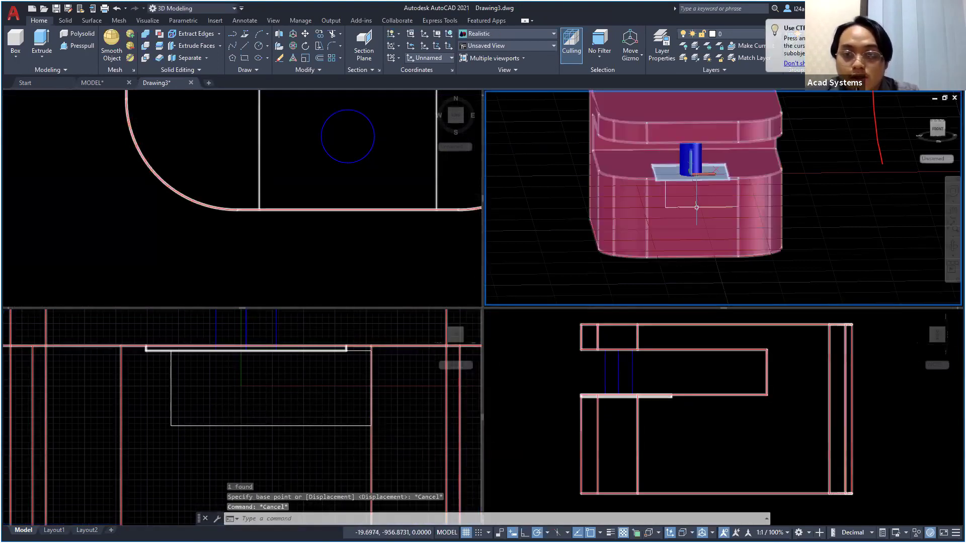
{"action": "left_click", "coordinate": [696, 207]}
{"action": "scroll", "coordinate": [737, 206], "scroll_direction": "up", "scroll_amount": 3}
{"action": "scroll", "coordinate": [738, 207], "scroll_direction": "down", "scroll_amount": 2}
{"action": "left_click", "coordinate": [557, 384]}
{"action": "key", "text": "Escape"}
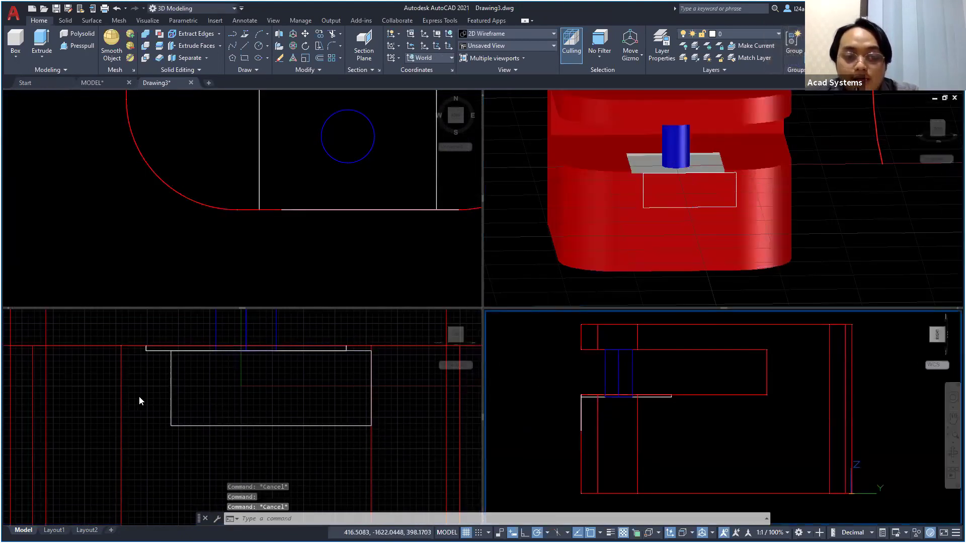
{"action": "left_click", "coordinate": [211, 431]}
{"action": "left_click", "coordinate": [206, 433]}
{"action": "left_click", "coordinate": [194, 414]}
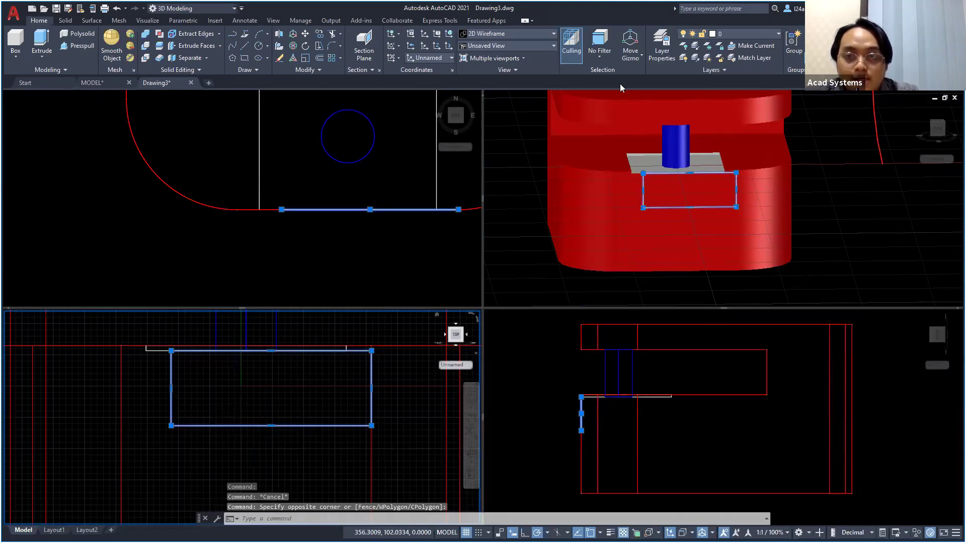
{"action": "left_click", "coordinate": [633, 59]}
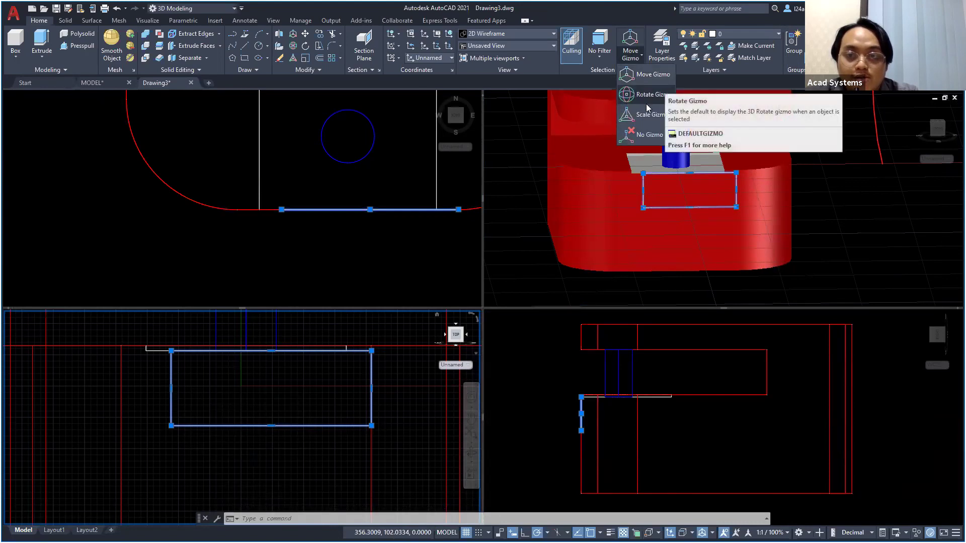
{"action": "left_click", "coordinate": [496, 270]}
{"action": "key", "text": "Escape"}
{"action": "key", "text": "Escape"}
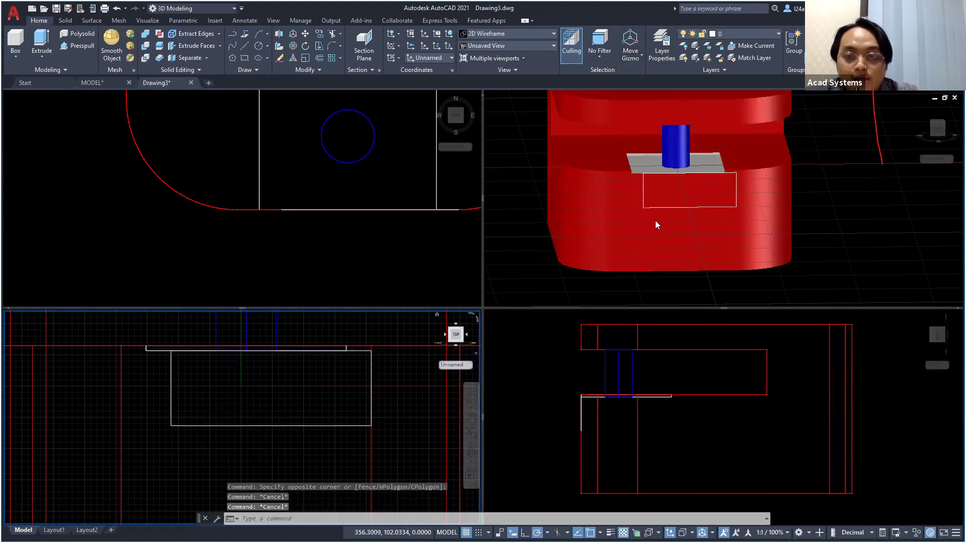
{"action": "left_click", "coordinate": [599, 221]}
{"action": "left_click", "coordinate": [599, 222]}
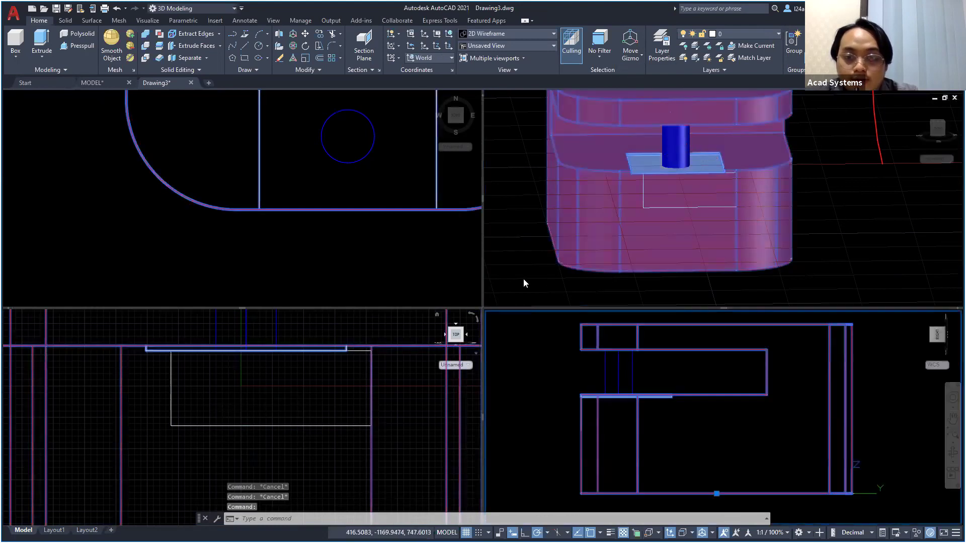
{"action": "key", "text": "Escape"}
{"action": "key", "text": "Escape"}
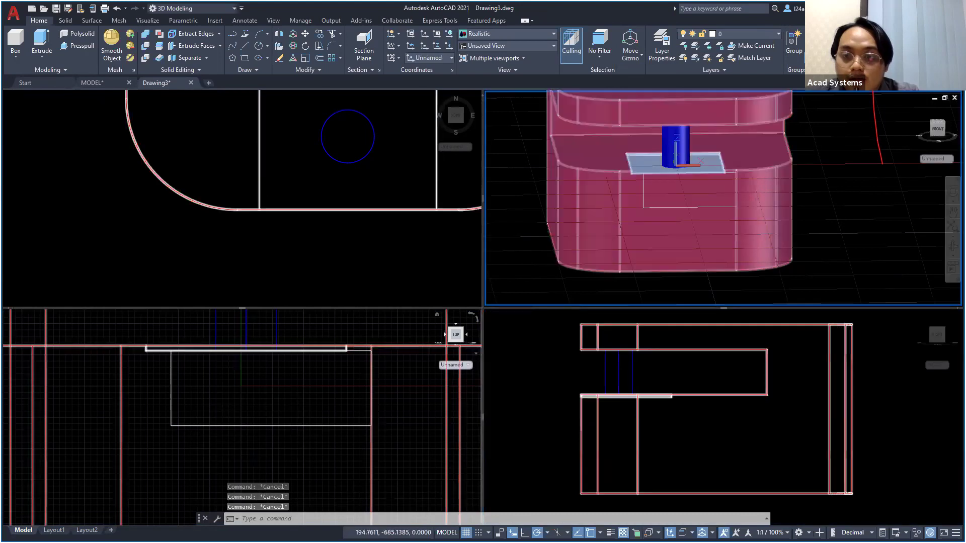
{"action": "left_click", "coordinate": [531, 376]}
{"action": "scroll", "coordinate": [594, 412], "scroll_direction": "up", "scroll_amount": 2}
{"action": "left_click", "coordinate": [418, 408]}
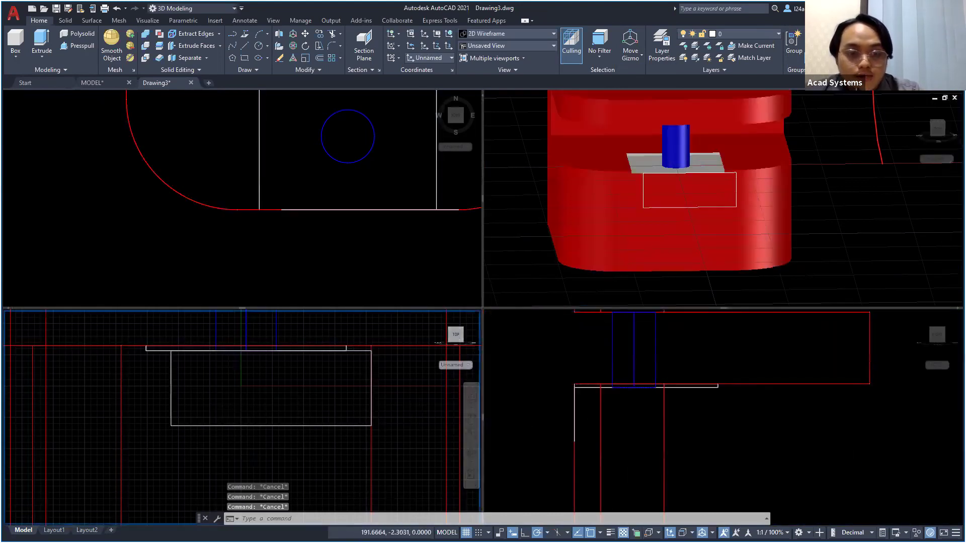
{"action": "scroll", "coordinate": [67, 321], "scroll_direction": "down", "scroll_amount": 3}
{"action": "scroll", "coordinate": [86, 371], "scroll_direction": "down", "scroll_amount": 1}
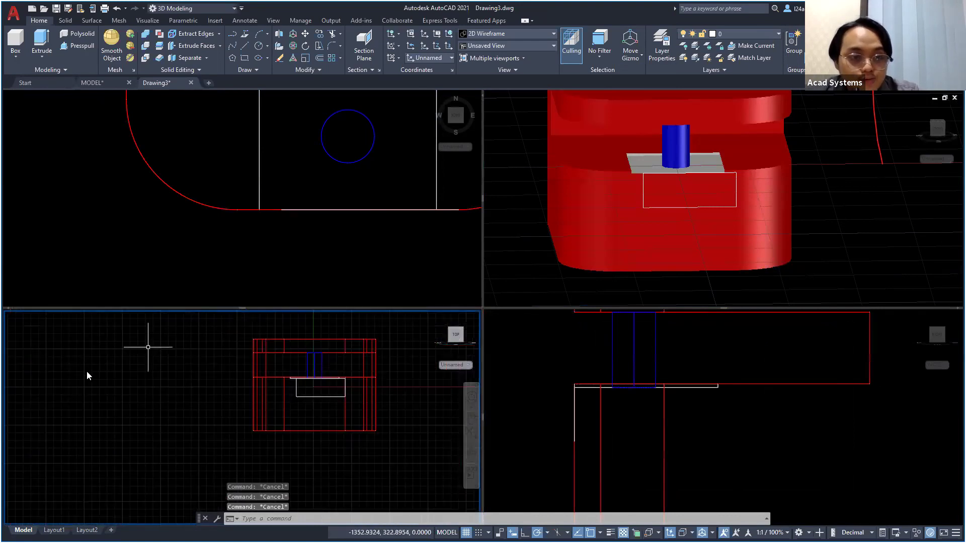
Change the visual style of the front view to Realistic
{"action": "left_click", "coordinate": [50, 316]}
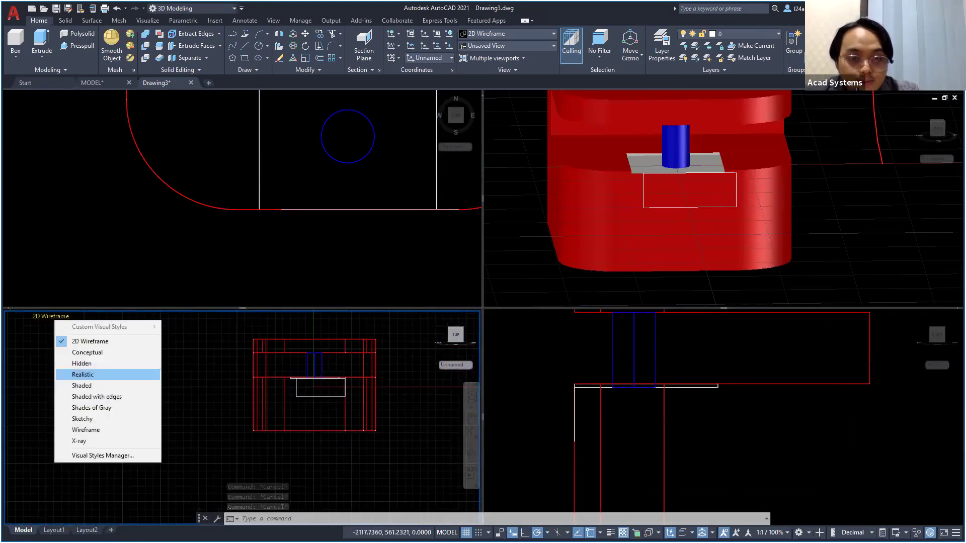
{"action": "left_click", "coordinate": [83, 374]}
{"action": "scroll", "coordinate": [327, 395], "scroll_direction": "up", "scroll_amount": 3}
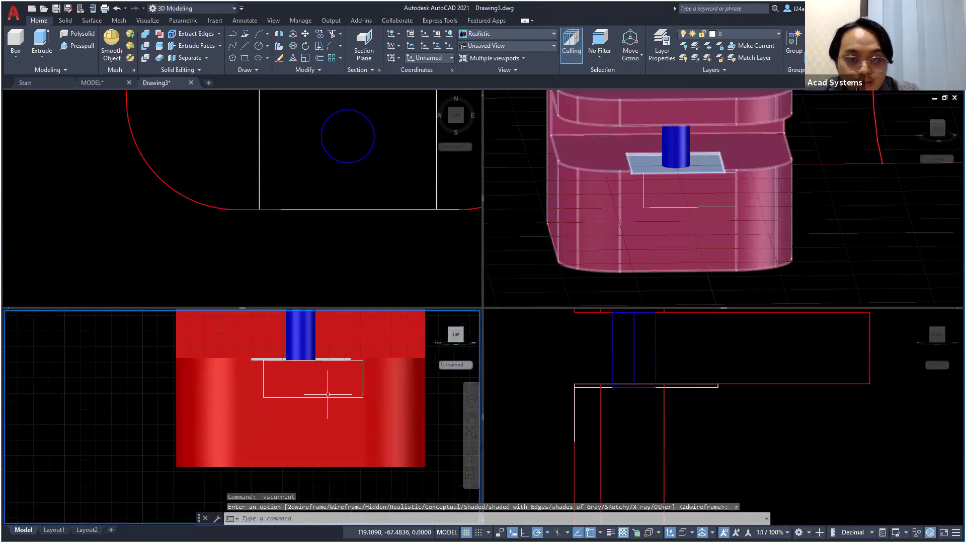
{"action": "scroll", "coordinate": [327, 395], "scroll_direction": "up", "scroll_amount": 2}
Move the rectangle along the X axis on the box's front face until its edges line up with the recess
{"action": "middle_click_drag", "start_coordinate": [312, 369], "coordinate": [328, 394], "text": "shift"}
{"action": "left_click", "coordinate": [328, 391]}
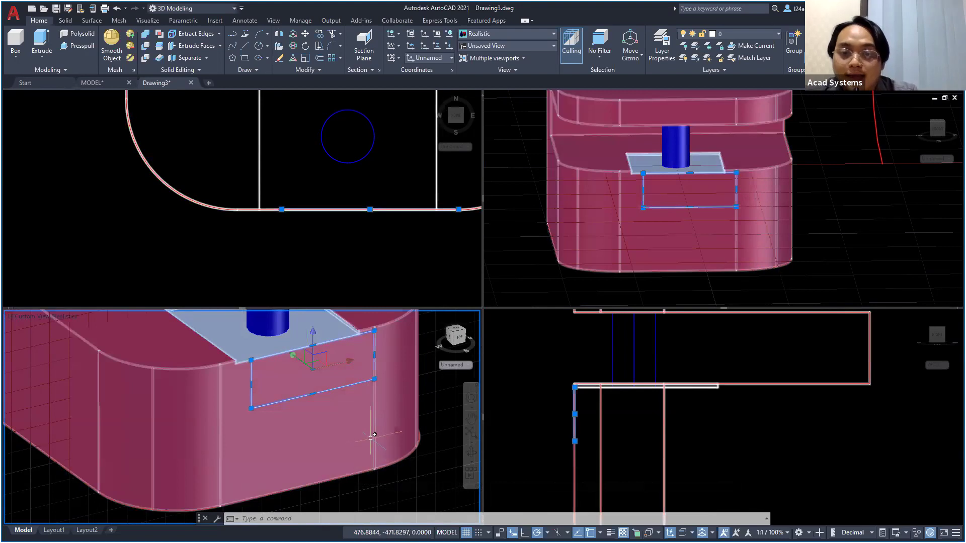
{"action": "left_click", "coordinate": [352, 362]}
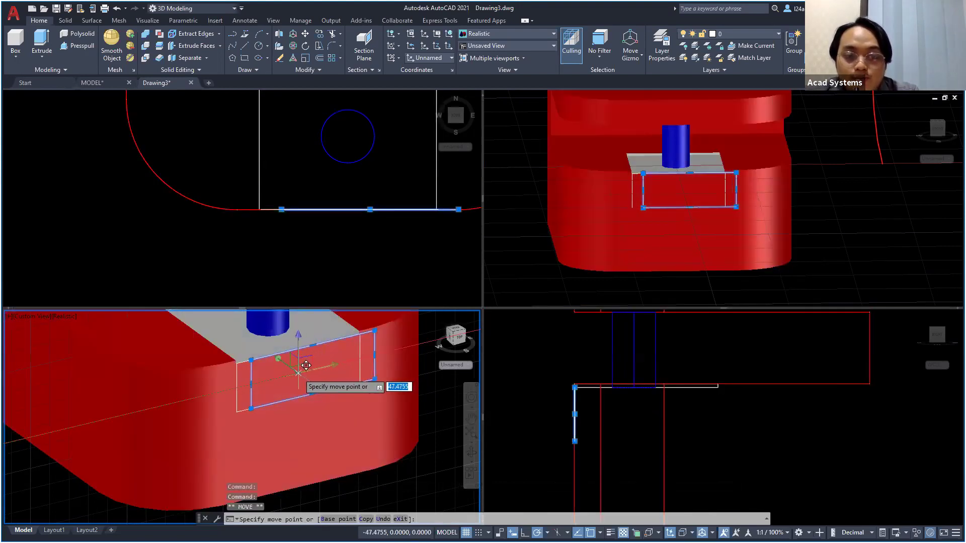
{"action": "left_click", "coordinate": [297, 372]}
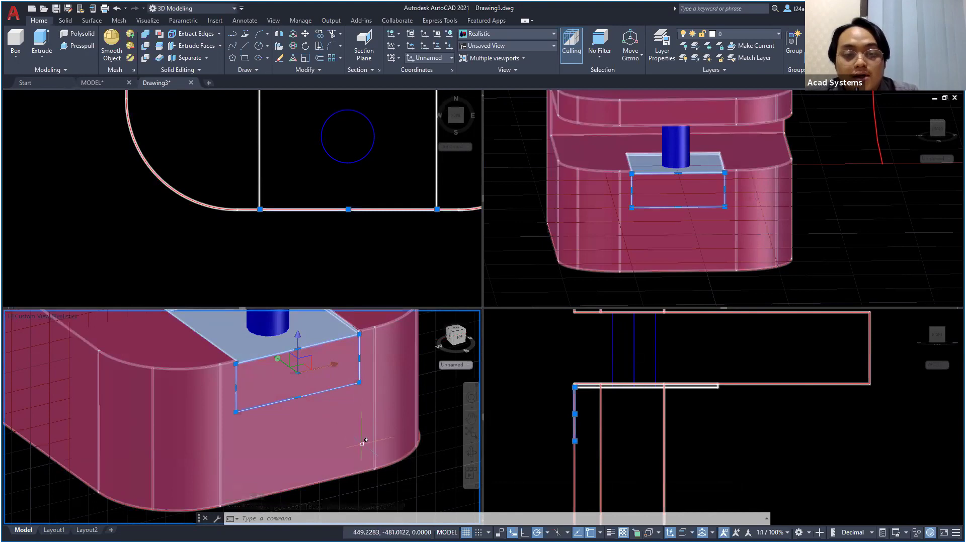
{"action": "key", "text": "Escape"}
Examine the rectangle's alignment with the recess by turning the orbited view back to the straight front orientation
{"action": "middle_click_drag", "start_coordinate": [368, 442], "coordinate": [346, 407], "text": "shift"}
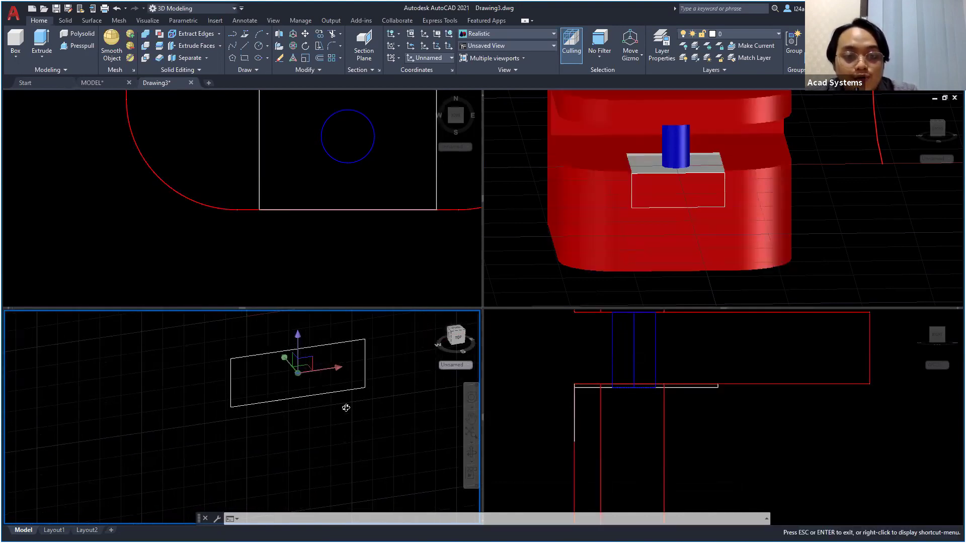
{"action": "middle_click_drag", "start_coordinate": [456, 337], "coordinate": [381, 378], "text": "shift"}
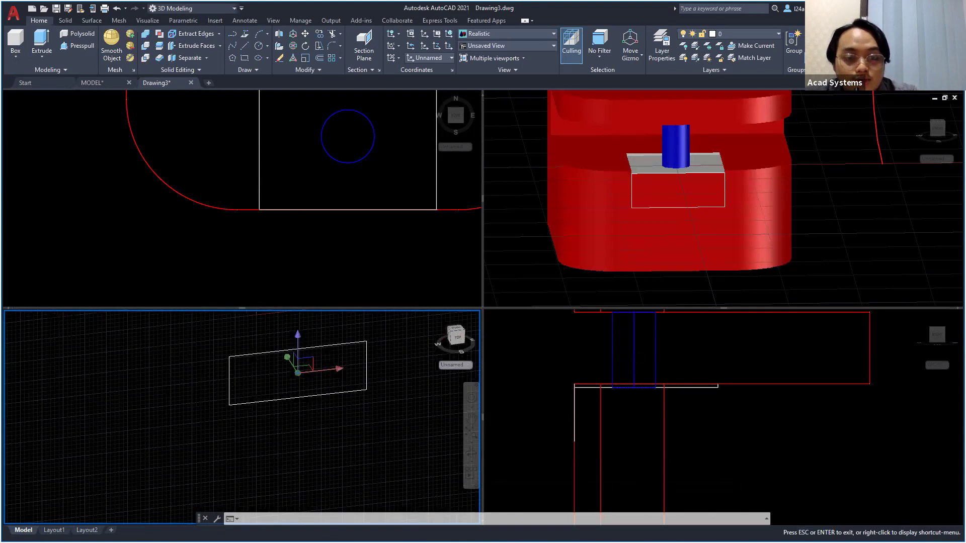
{"action": "middle_click_drag", "start_coordinate": [523, 296], "coordinate": [528, 295], "text": "shift"}
{"action": "middle_click_drag", "start_coordinate": [691, 289], "coordinate": [679, 286], "text": "shift"}
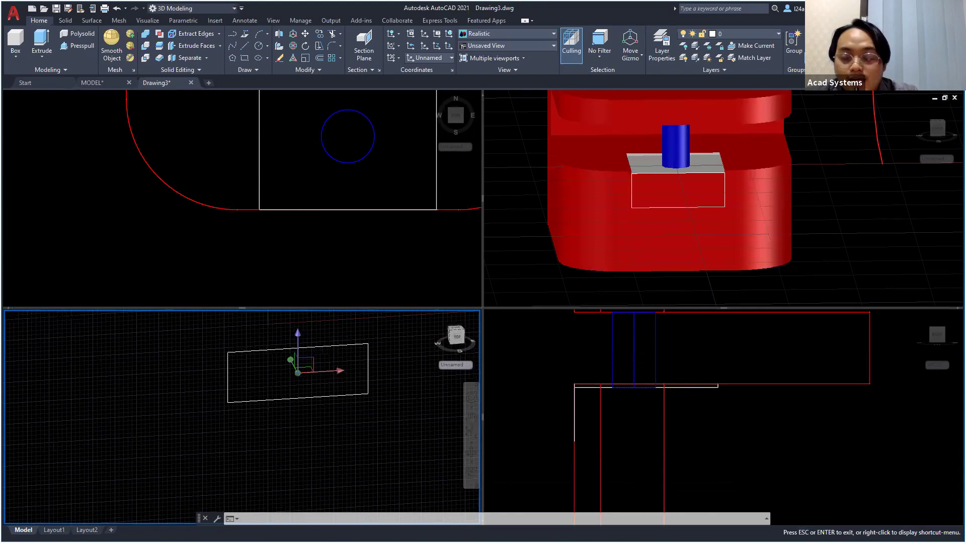
{"action": "middle_click_drag", "start_coordinate": [352, 274], "coordinate": [347, 270], "text": "shift"}
{"action": "scroll", "coordinate": [351, 398], "scroll_direction": "up", "scroll_amount": 2}
{"action": "middle_click_drag", "start_coordinate": [351, 398], "coordinate": [318, 452]}
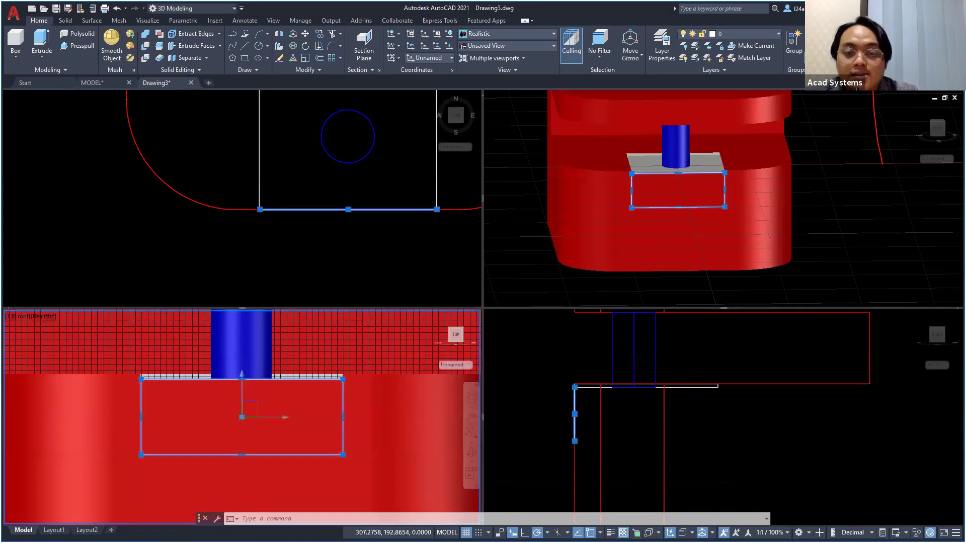
{"action": "key", "text": "Escape"}
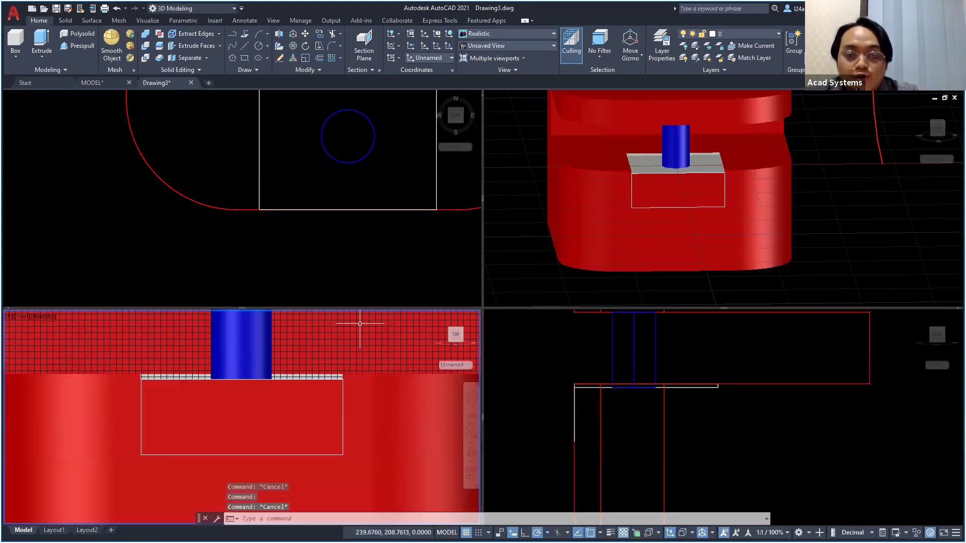
{"action": "scroll", "coordinate": [342, 387], "scroll_direction": "down", "scroll_amount": 4}
{"action": "scroll", "coordinate": [342, 388], "scroll_direction": "up", "scroll_amount": 2}
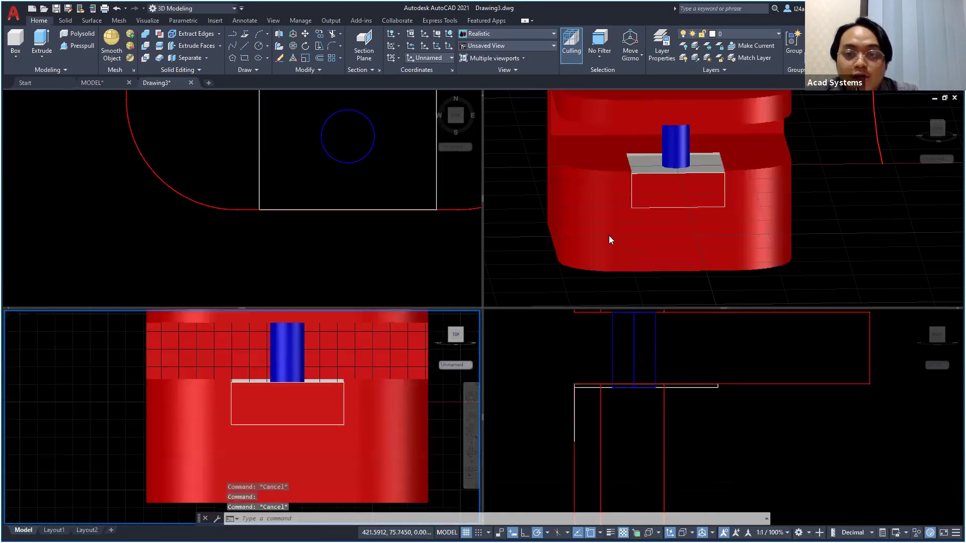
Look through the available gizmo types with the box selected in the 3D view
{"action": "left_click", "coordinate": [596, 156]}
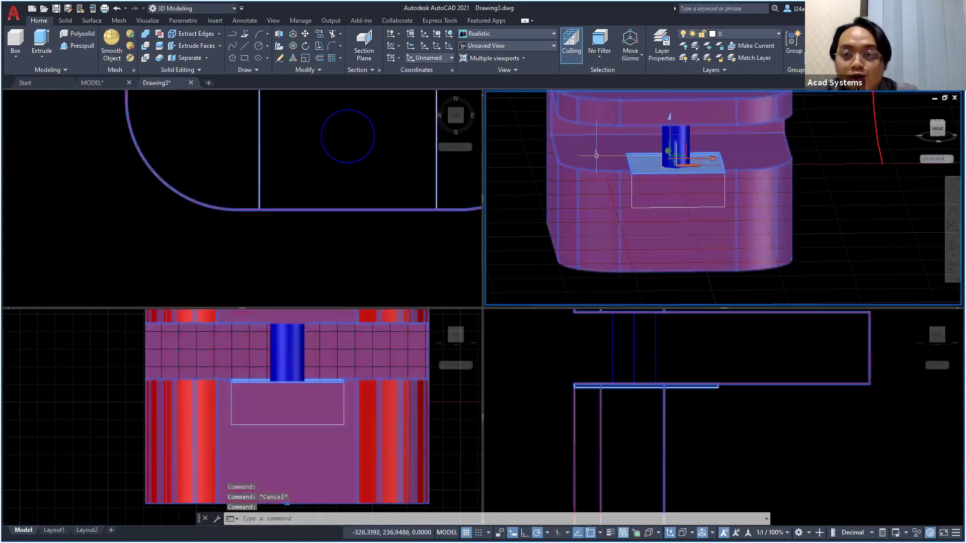
{"action": "left_click", "coordinate": [634, 58]}
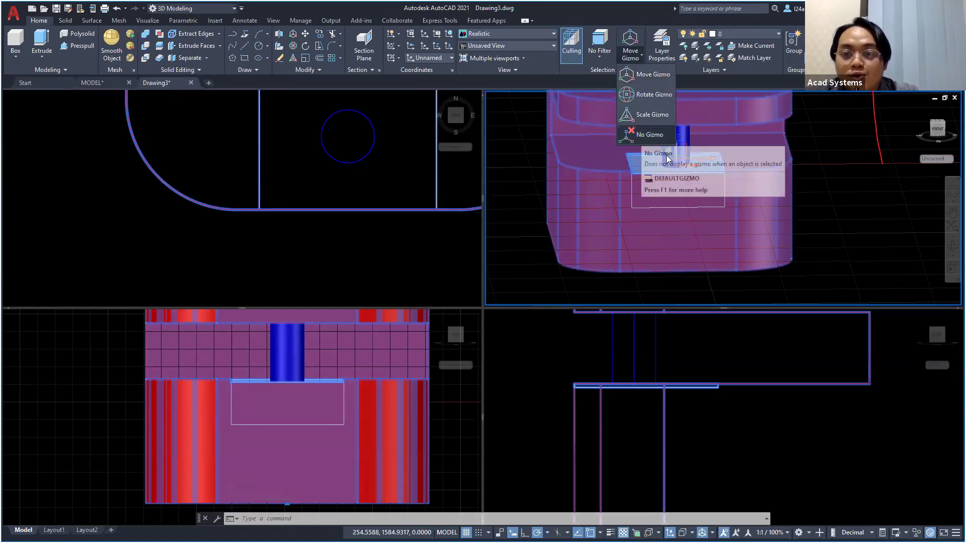
{"action": "key", "text": "Escape"}
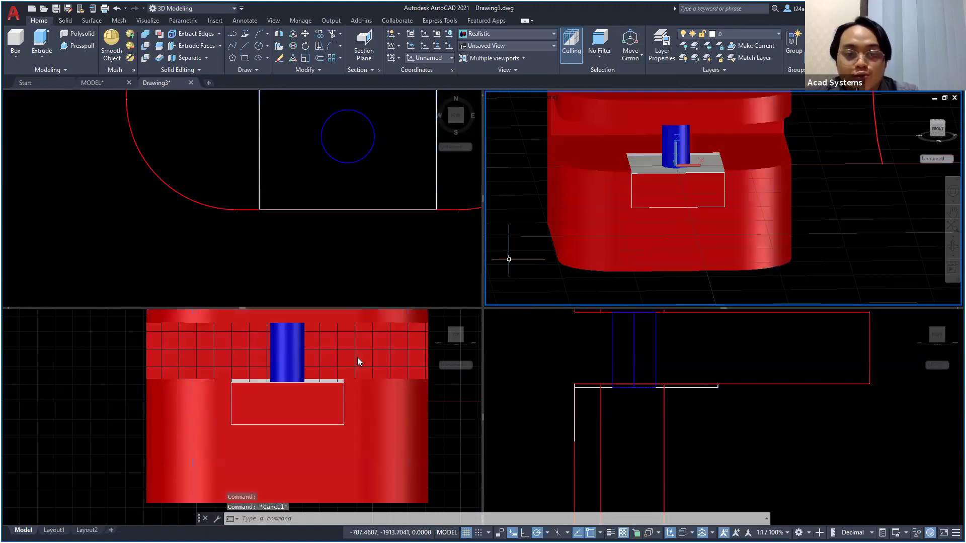
Extrude the front-face rectangle 10 units outwards from the box, working in the side view
{"action": "left_click", "coordinate": [335, 417]}
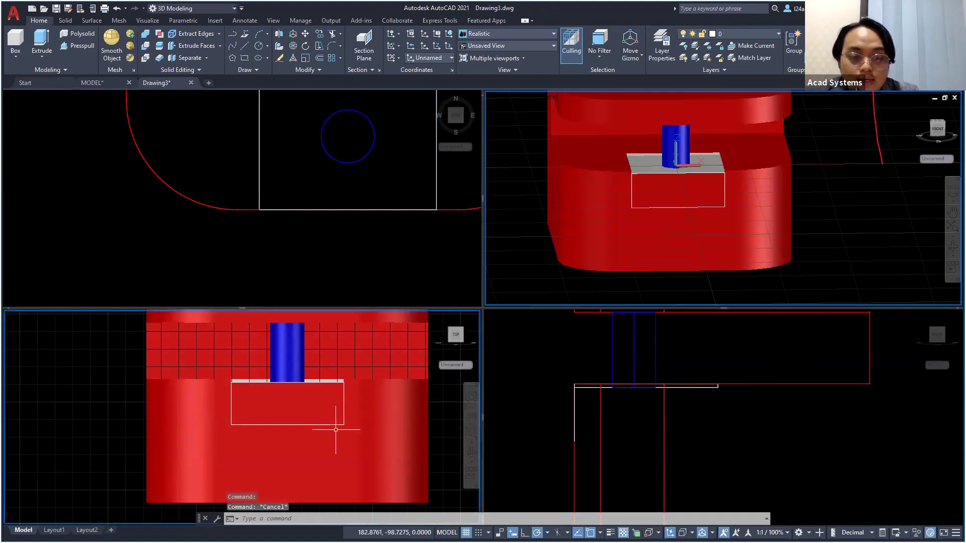
{"action": "left_click", "coordinate": [325, 425]}
{"action": "key", "text": "Escape"}
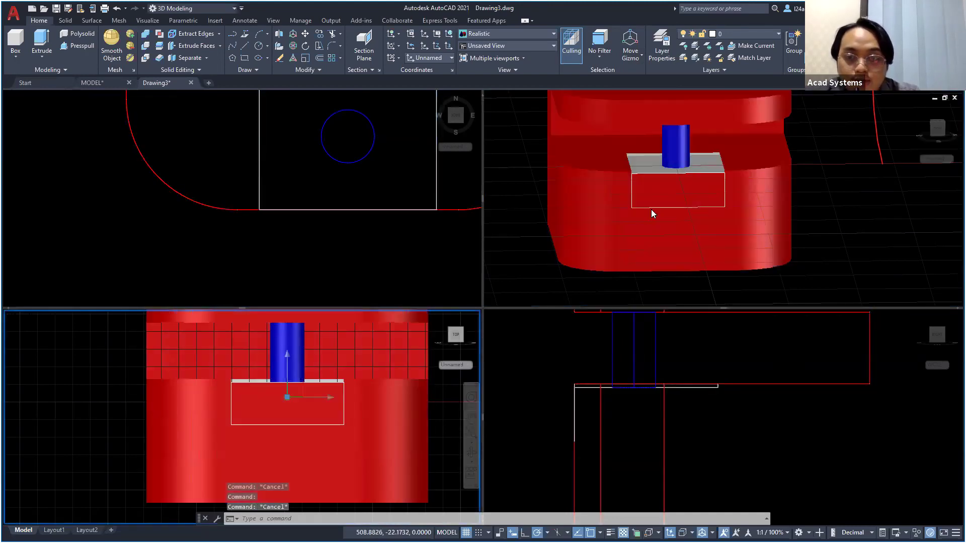
{"action": "left_click", "coordinate": [578, 420]}
{"action": "left_click", "coordinate": [575, 412]}
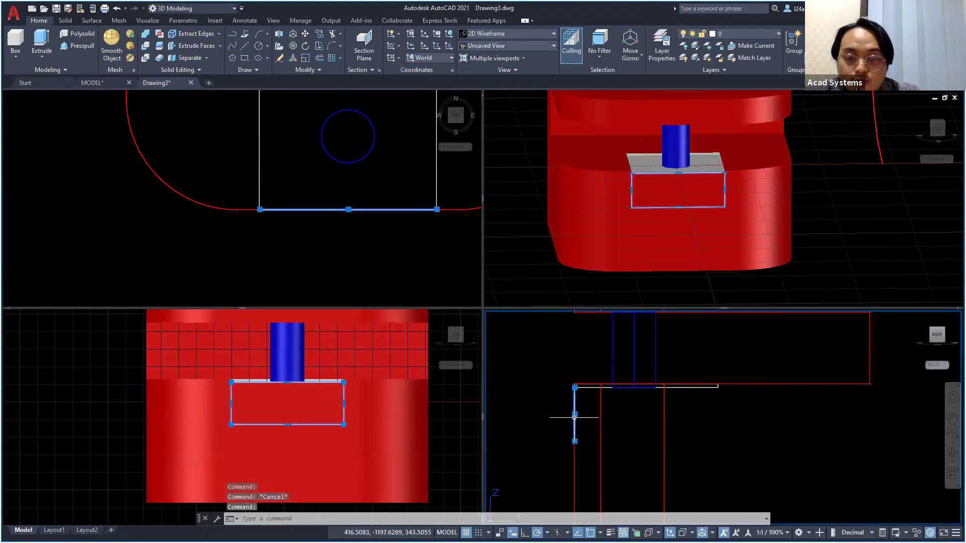
{"action": "left_click", "coordinate": [41, 42]}
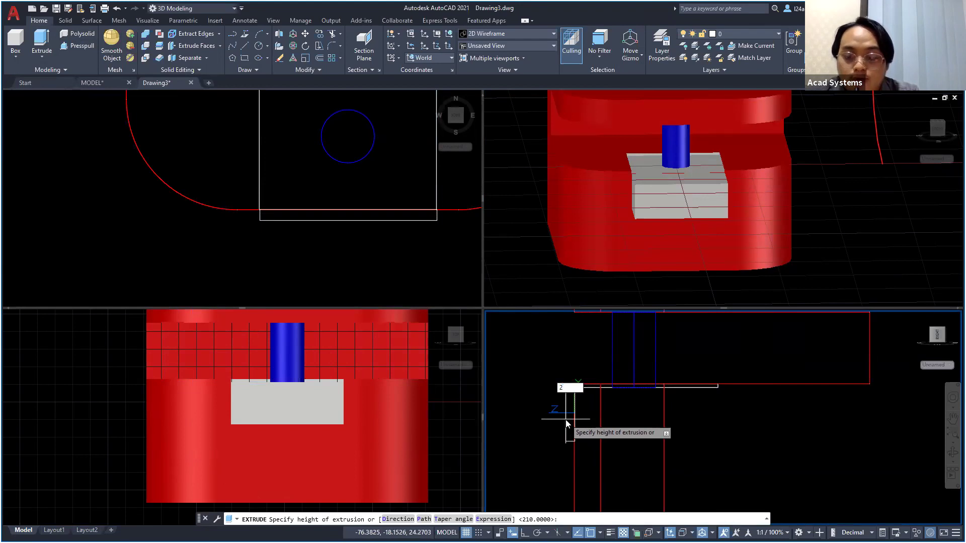
{"action": "type", "text": "10"}
{"action": "key", "text": "Return"}
{"action": "scroll", "coordinate": [567, 415], "scroll_direction": "up", "scroll_amount": 4}
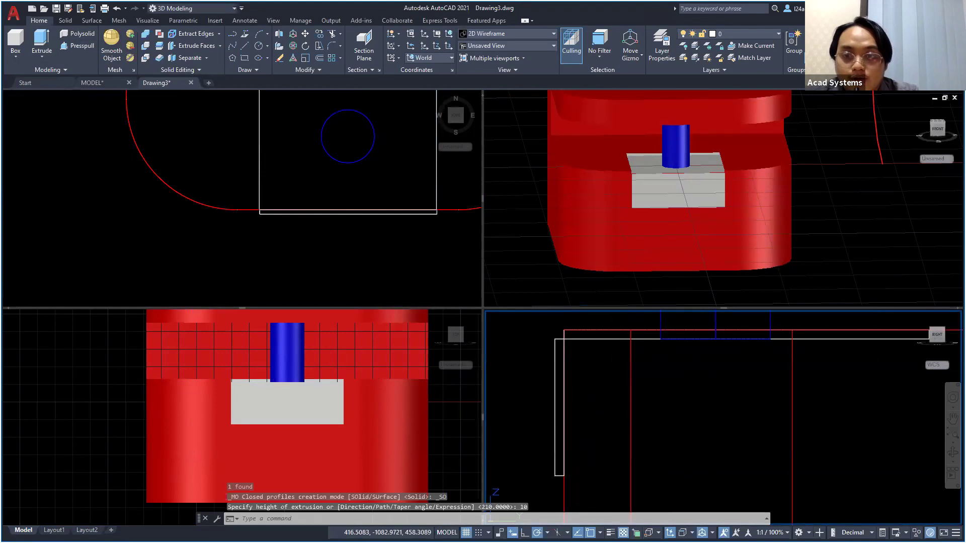
{"action": "left_click", "coordinate": [691, 181]}
{"action": "left_click", "coordinate": [685, 196]}
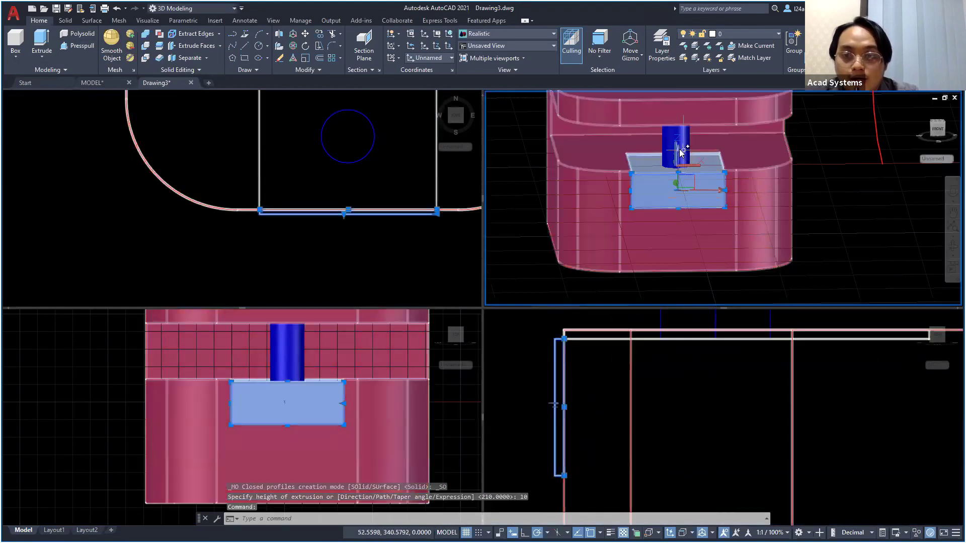
{"action": "left_click", "coordinate": [679, 151]}
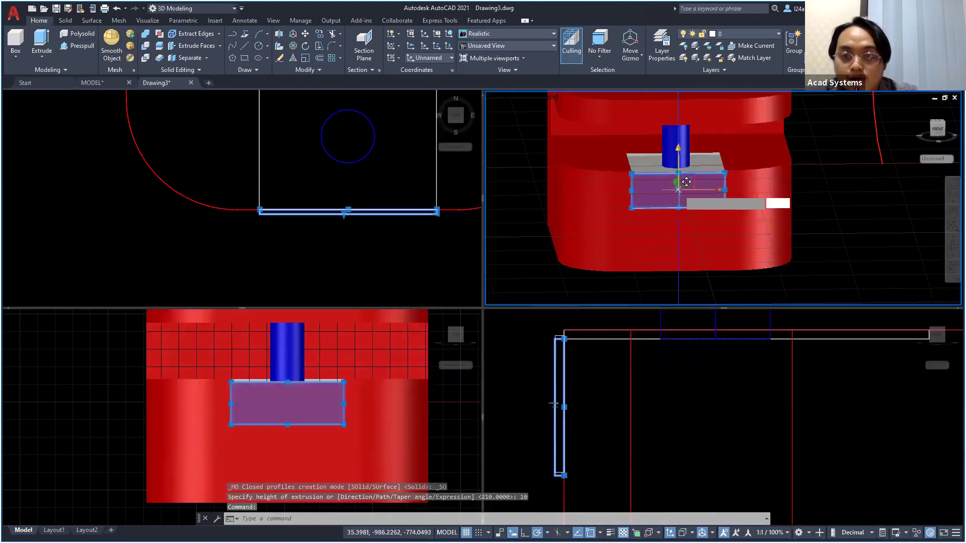
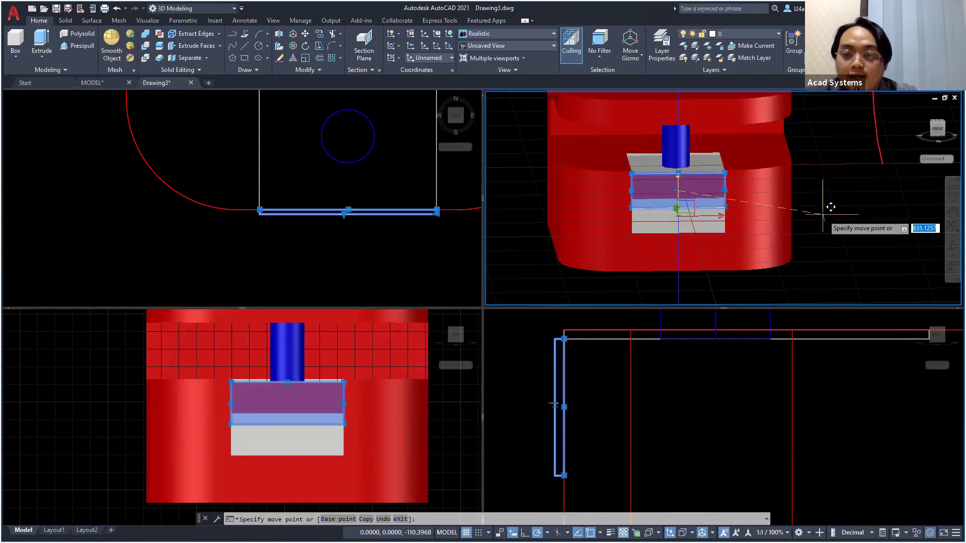
{"action": "key", "text": "Escape"}
Move the extruded plate straight down the box's front face by about half its own height
{"action": "scroll", "coordinate": [687, 190], "scroll_direction": "up", "scroll_amount": 3}
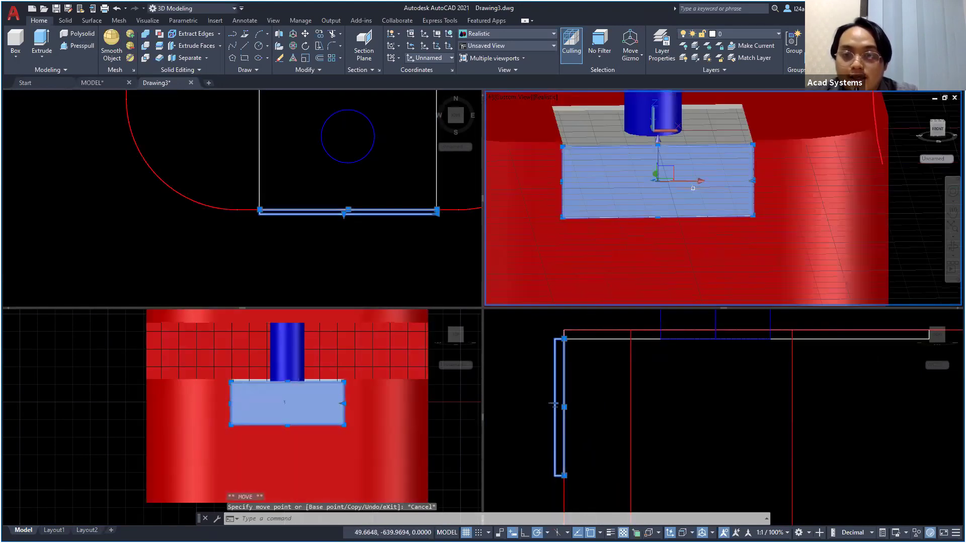
{"action": "middle_click_drag", "start_coordinate": [687, 190], "coordinate": [720, 207]}
{"action": "middle_click_drag", "start_coordinate": [692, 159], "coordinate": [737, 159], "text": "shift"}
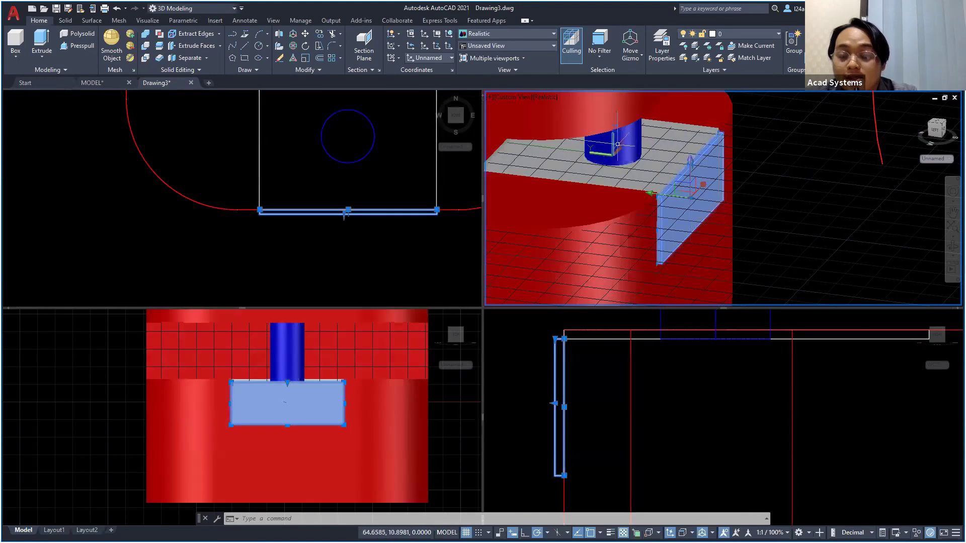
{"action": "left_click", "coordinate": [691, 160]}
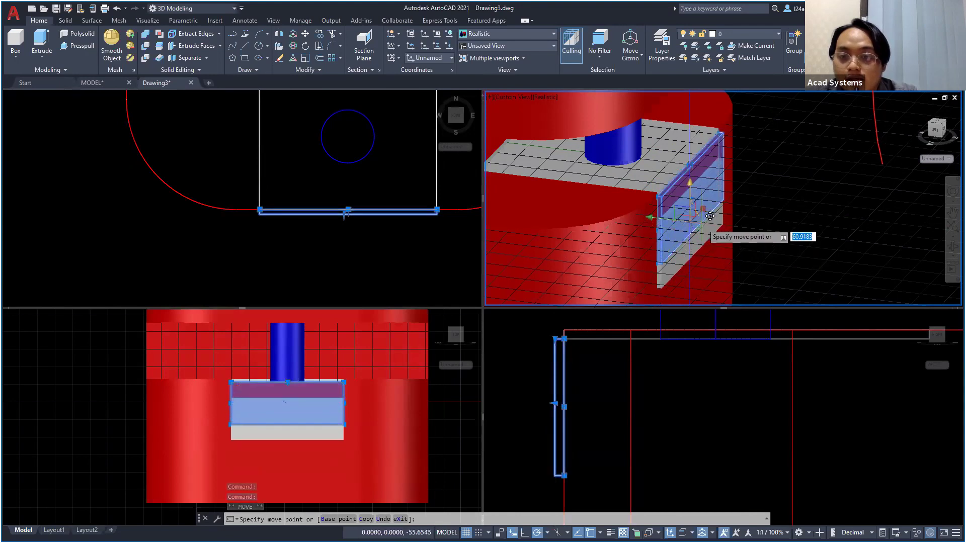
{"action": "left_click", "coordinate": [710, 215]}
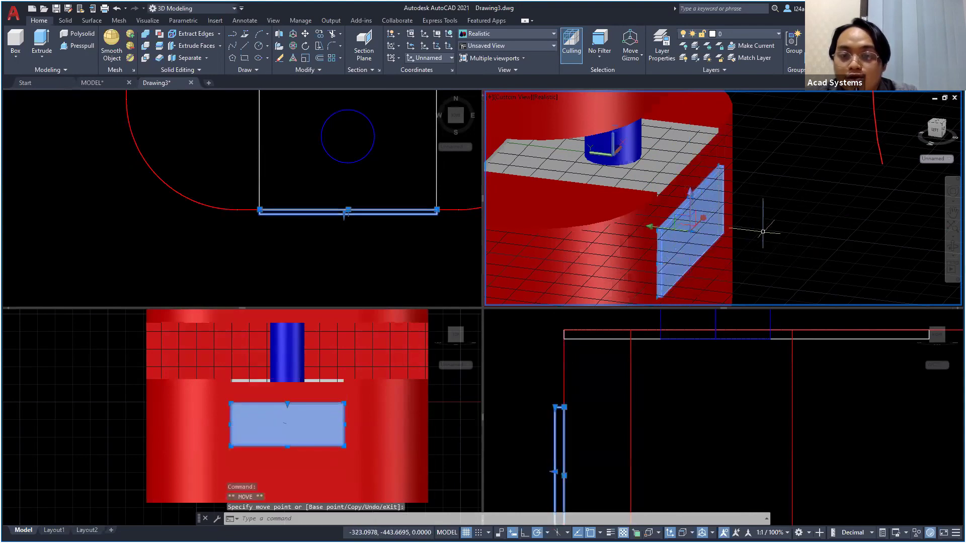
{"action": "key", "text": "Escape"}
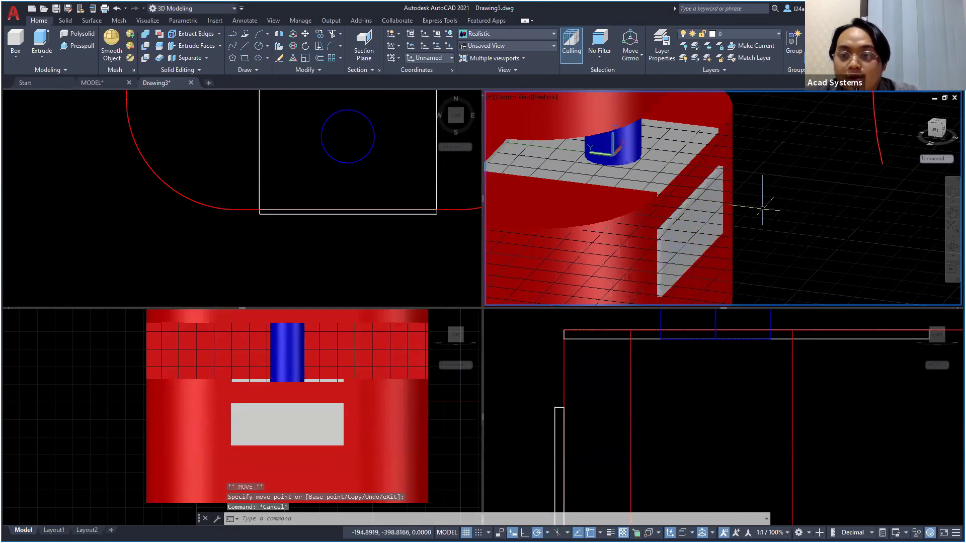
Restore the World UCS in the 3D view
{"action": "scroll", "coordinate": [763, 209], "scroll_direction": "down", "scroll_amount": 2}
{"action": "left_click", "coordinate": [945, 160]}
{"action": "key", "text": "Escape"}
{"action": "left_click", "coordinate": [948, 159]}
{"action": "left_click", "coordinate": [946, 169]}
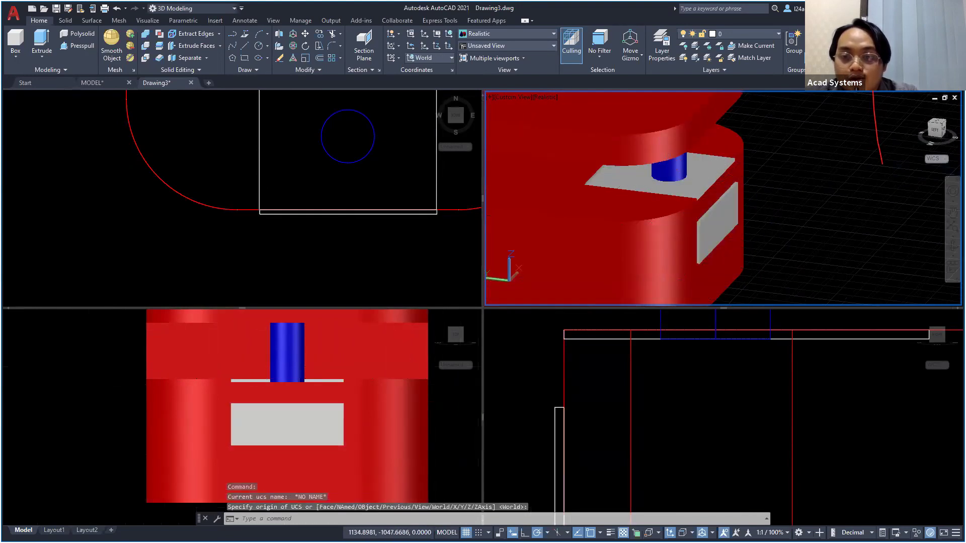
{"action": "key", "text": "Escape"}
Display the properties of the extruded plate on the box's front face, and clear the selection
{"action": "left_click", "coordinate": [718, 222]}
{"action": "right_click", "coordinate": [717, 221]}
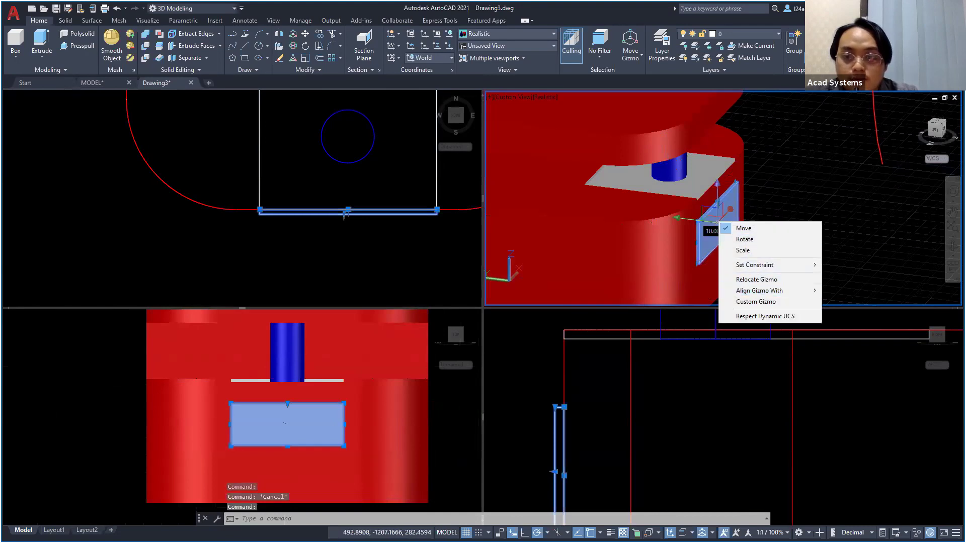
{"action": "key", "text": "Escape"}
{"action": "right_click", "coordinate": [711, 239]}
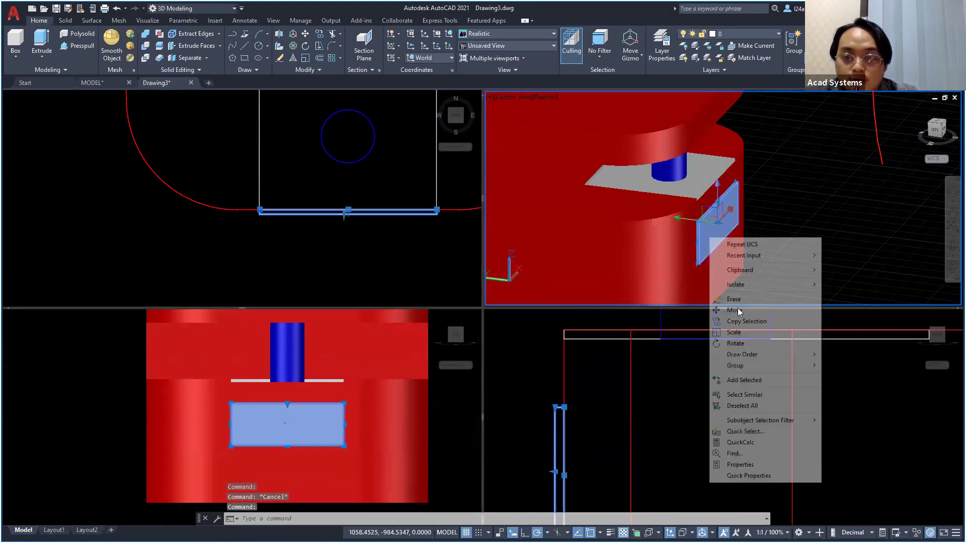
{"action": "left_click", "coordinate": [740, 464]}
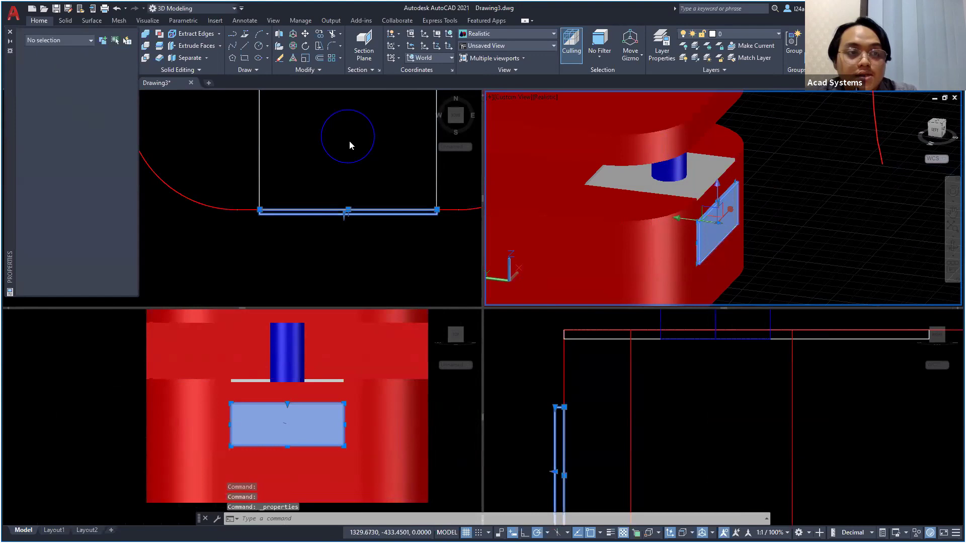
{"action": "key", "text": "Escape"}
{"action": "key", "text": "Escape"}
Set the color of the extruded front plate to Green
{"action": "left_click", "coordinate": [297, 424]}
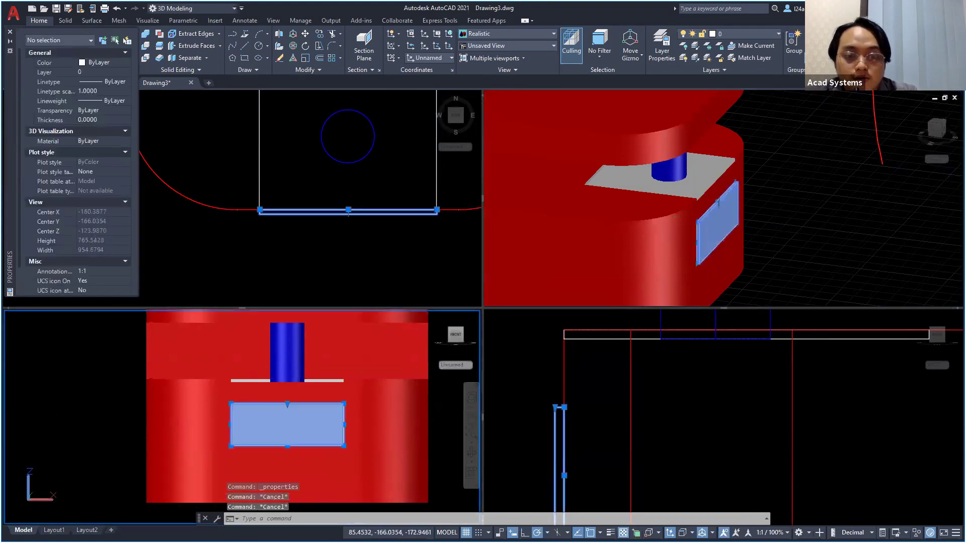
{"action": "right_click", "coordinate": [312, 430]}
{"action": "left_click", "coordinate": [347, 413]}
{"action": "left_click", "coordinate": [101, 63]}
{"action": "left_click", "coordinate": [126, 63]}
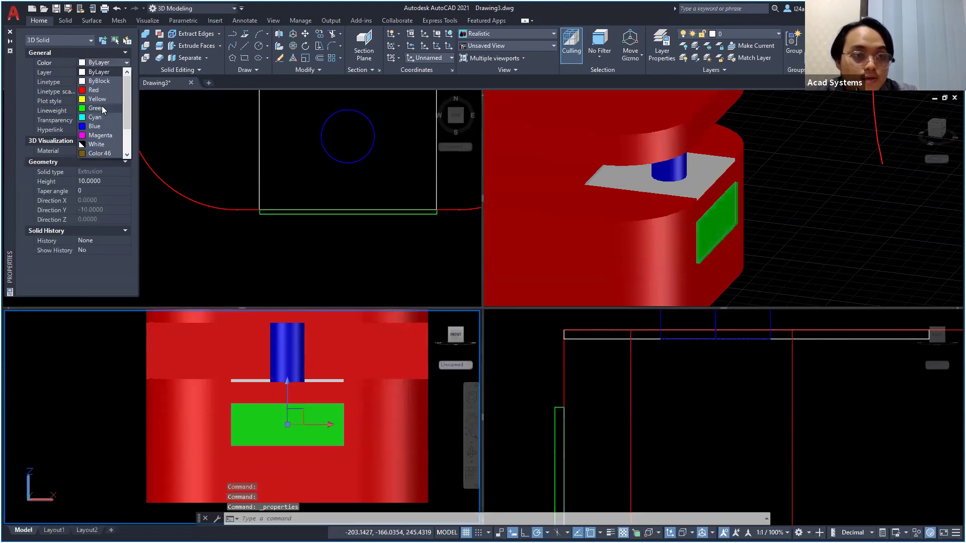
{"action": "left_click", "coordinate": [96, 108]}
{"action": "key", "text": "Escape"}
{"action": "key", "text": "Escape"}
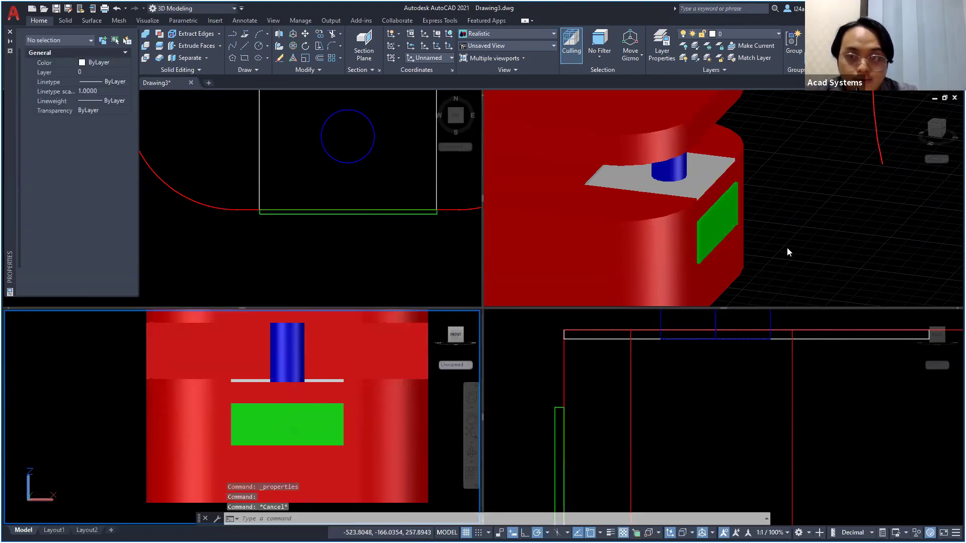
Change the front view's visual style to 2D Wireframe and make the 3D view the active viewport
{"action": "scroll", "coordinate": [763, 250], "scroll_direction": "down", "scroll_amount": 2}
{"action": "scroll", "coordinate": [691, 254], "scroll_direction": "up", "scroll_amount": 3}
{"action": "middle_click_drag", "start_coordinate": [359, 367], "coordinate": [314, 449]}
{"action": "key", "text": "Escape"}
{"action": "left_click", "coordinate": [46, 315]}
{"action": "left_click", "coordinate": [86, 340]}
{"action": "left_click", "coordinate": [766, 218]}
{"action": "scroll", "coordinate": [766, 218], "scroll_direction": "down", "scroll_amount": 2}
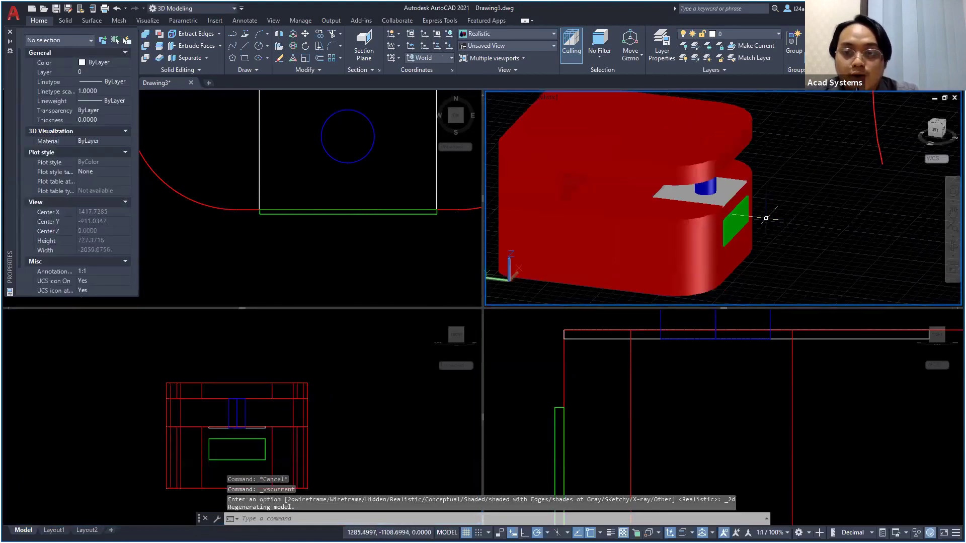
Make the top view the active viewport and close the Properties palette
{"action": "scroll", "coordinate": [779, 212], "scroll_direction": "down", "scroll_amount": 2}
{"action": "left_click", "coordinate": [351, 243]}
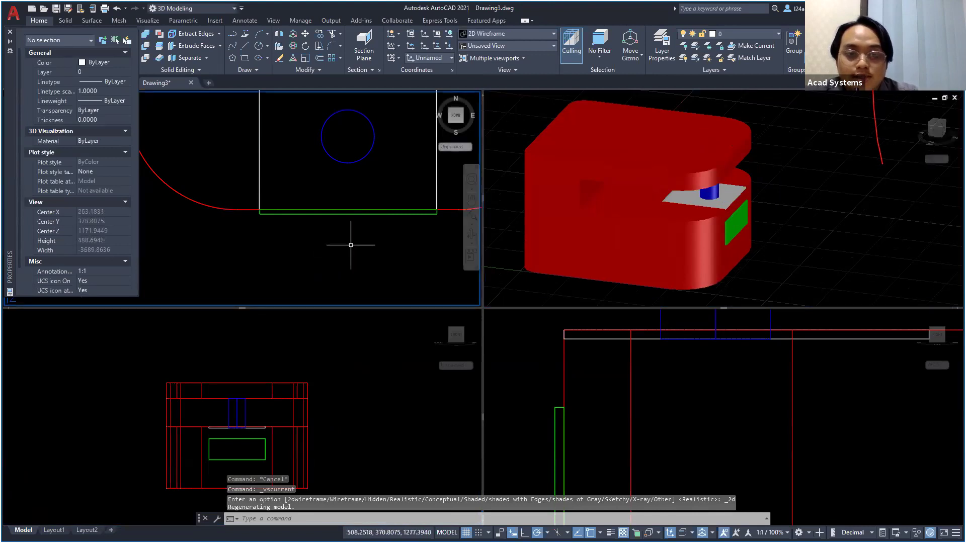
{"action": "scroll", "coordinate": [347, 221], "scroll_direction": "down", "scroll_amount": 4}
{"action": "scroll", "coordinate": [336, 202], "scroll_direction": "up", "scroll_amount": 4}
{"action": "middle_click_drag", "start_coordinate": [245, 122], "coordinate": [254, 144]}
{"action": "scroll", "coordinate": [265, 141], "scroll_direction": "up", "scroll_amount": 8}
{"action": "scroll", "coordinate": [258, 126], "scroll_direction": "down", "scroll_amount": 4}
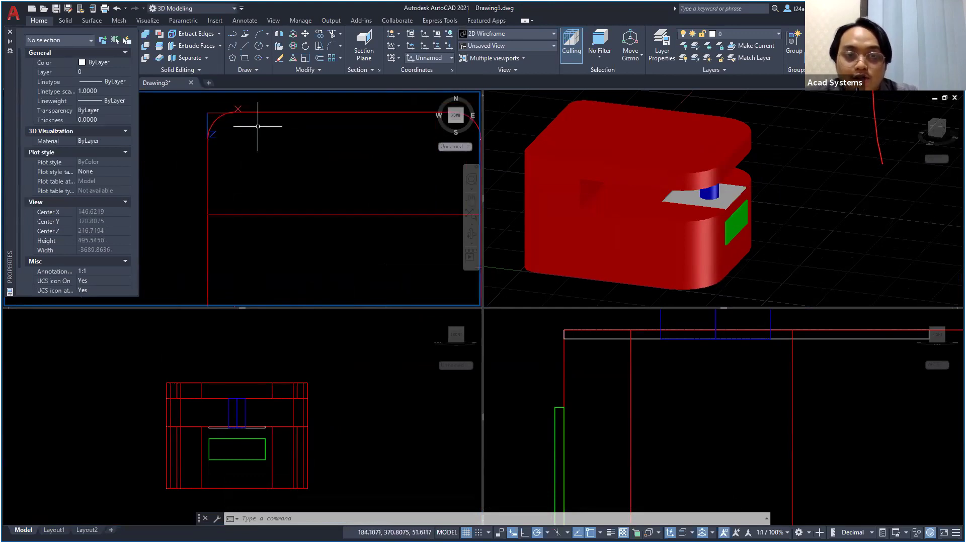
{"action": "scroll", "coordinate": [284, 133], "scroll_direction": "down", "scroll_amount": 3}
{"action": "middle_click_drag", "start_coordinate": [284, 136], "coordinate": [270, 133]}
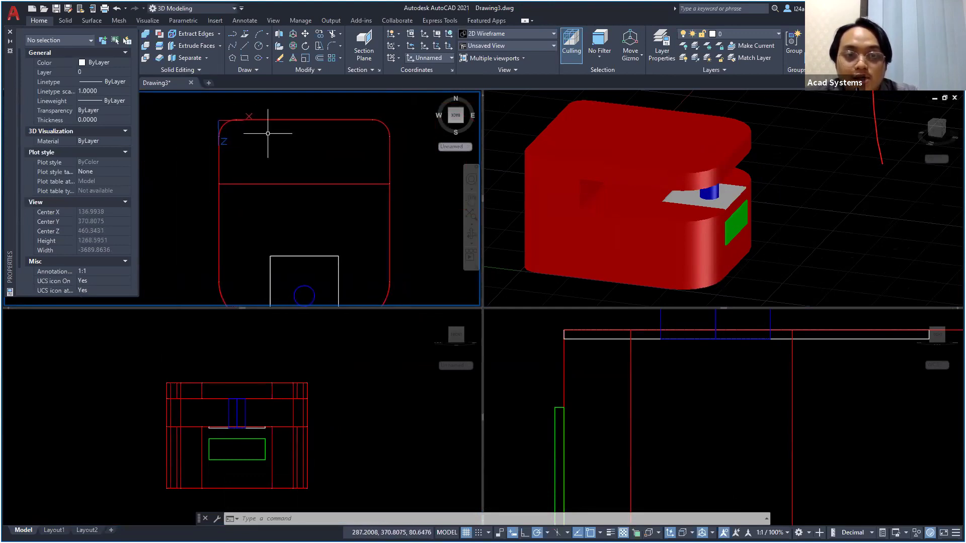
{"action": "left_click", "coordinate": [9, 31]}
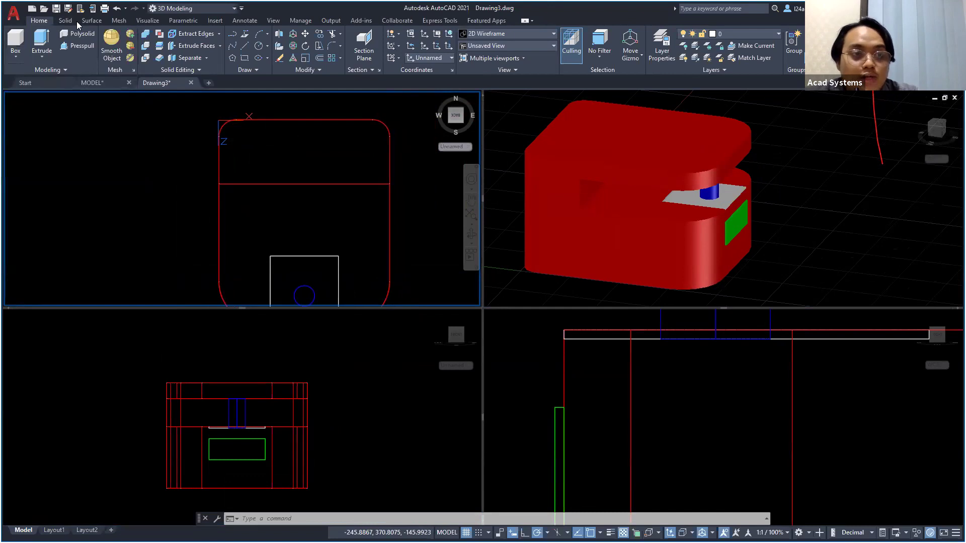
{"action": "scroll", "coordinate": [303, 152], "scroll_direction": "down", "scroll_amount": 2}
{"action": "scroll", "coordinate": [283, 152], "scroll_direction": "up", "scroll_amount": 2}
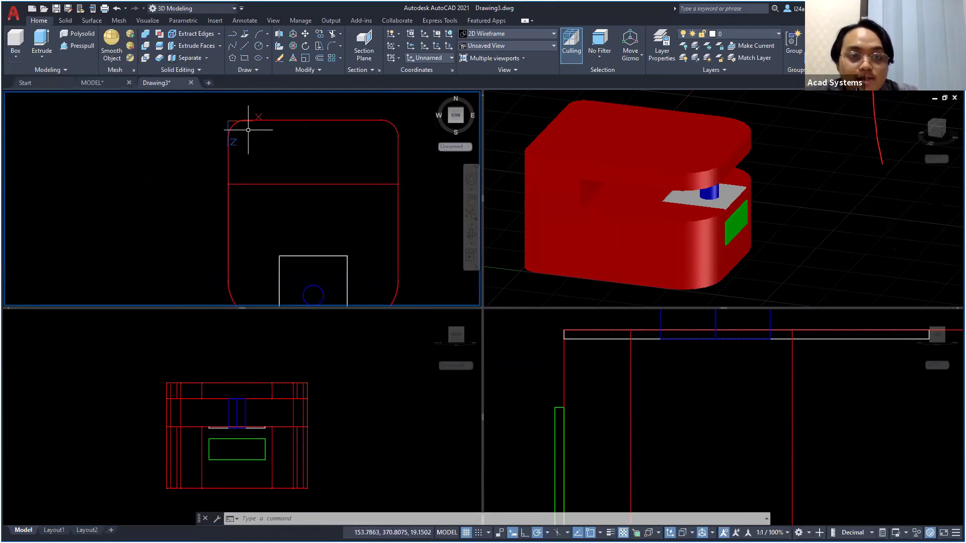
{"action": "left_click", "coordinate": [299, 138]}
{"action": "scroll", "coordinate": [294, 147], "scroll_direction": "down", "scroll_amount": 2}
{"action": "key", "text": "Escape"}
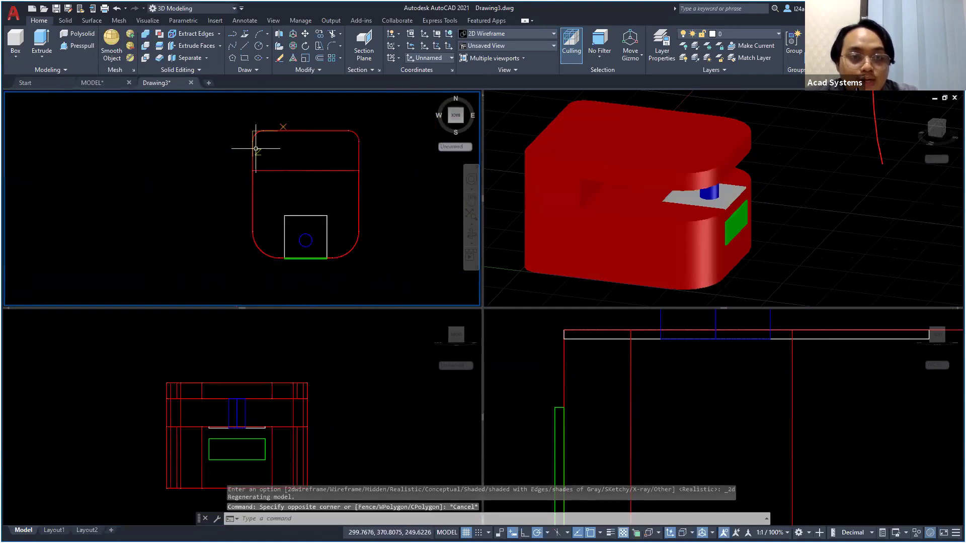
{"action": "left_click", "coordinate": [259, 47]}
{"action": "scroll", "coordinate": [276, 143], "scroll_direction": "up", "scroll_amount": 2}
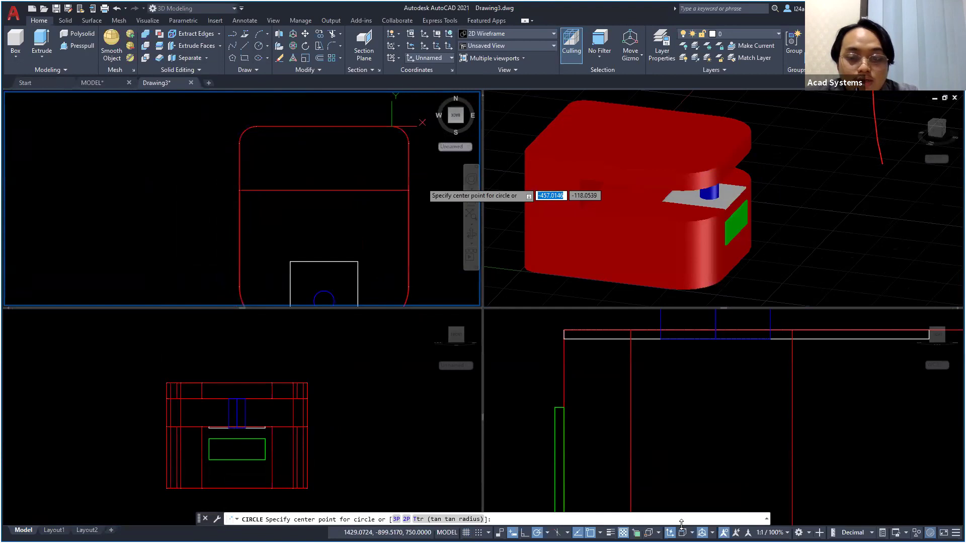
{"action": "left_click", "coordinate": [670, 532]}
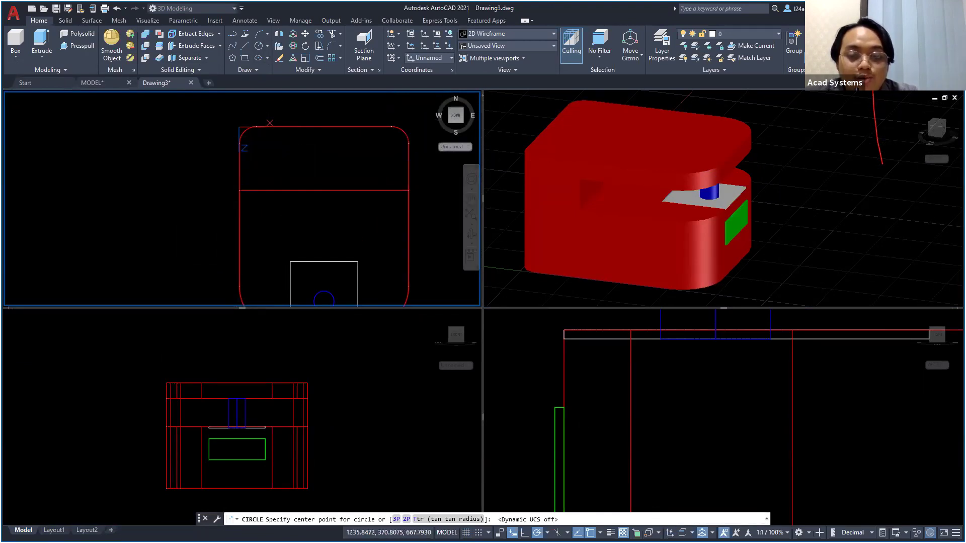
{"action": "left_click", "coordinate": [274, 128]}
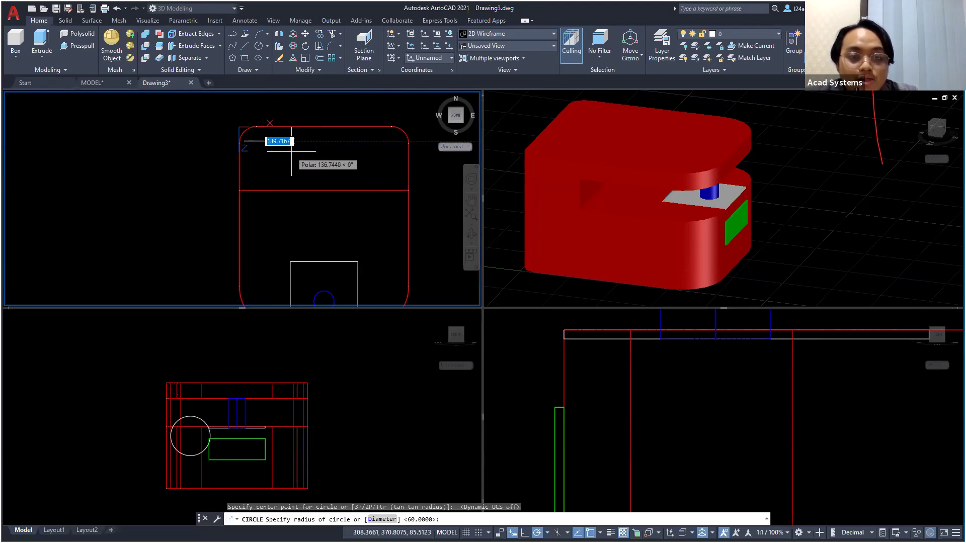
{"action": "key", "text": "Escape"}
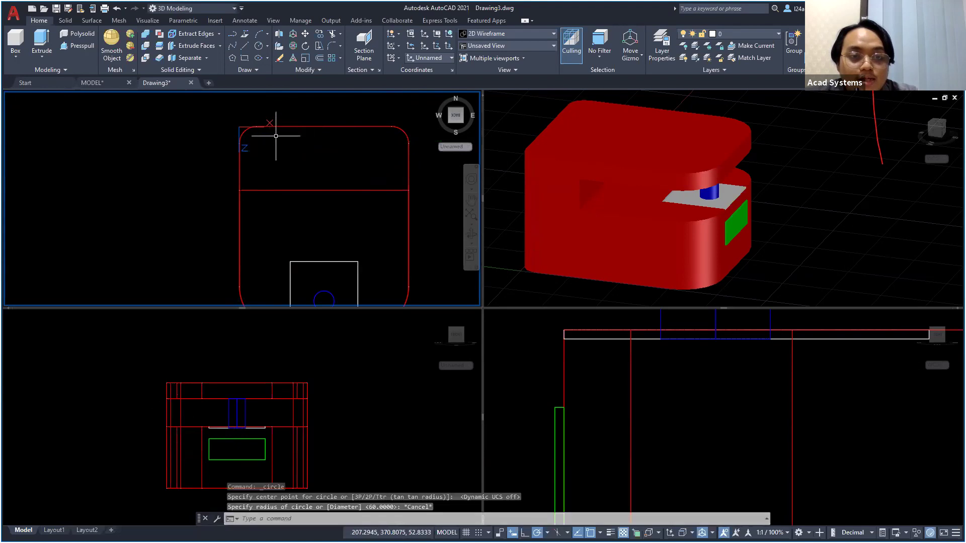
{"action": "scroll", "coordinate": [343, 176], "scroll_direction": "down", "scroll_amount": 2}
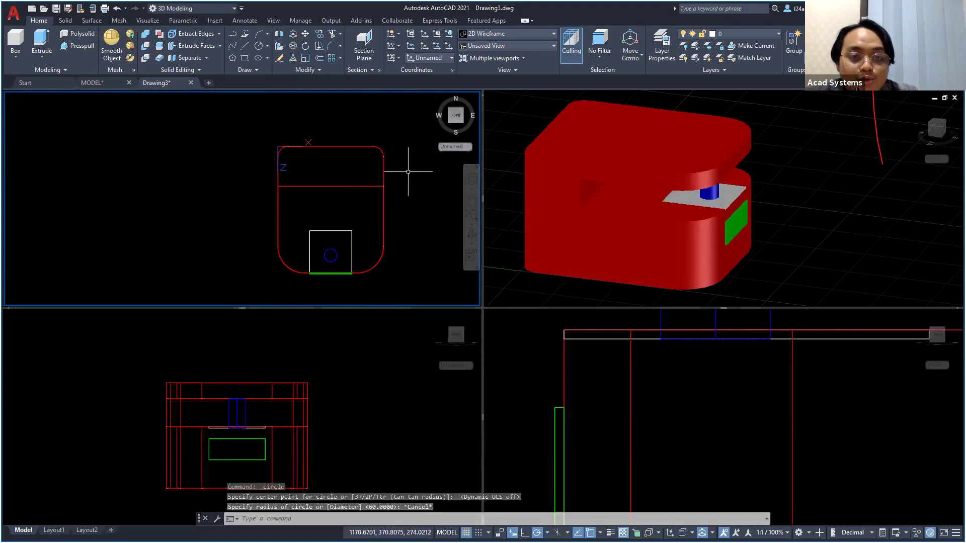
{"action": "left_click", "coordinate": [459, 152]}
{"action": "key", "text": "Escape"}
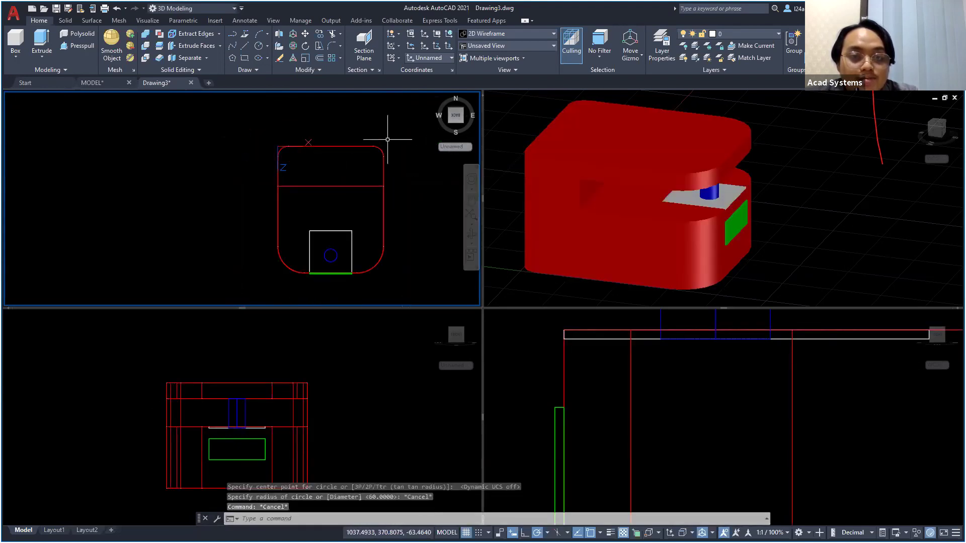
Align the UCS of the top view with the box's top face and turn Dynamic UCS on
{"action": "left_click", "coordinate": [399, 59]}
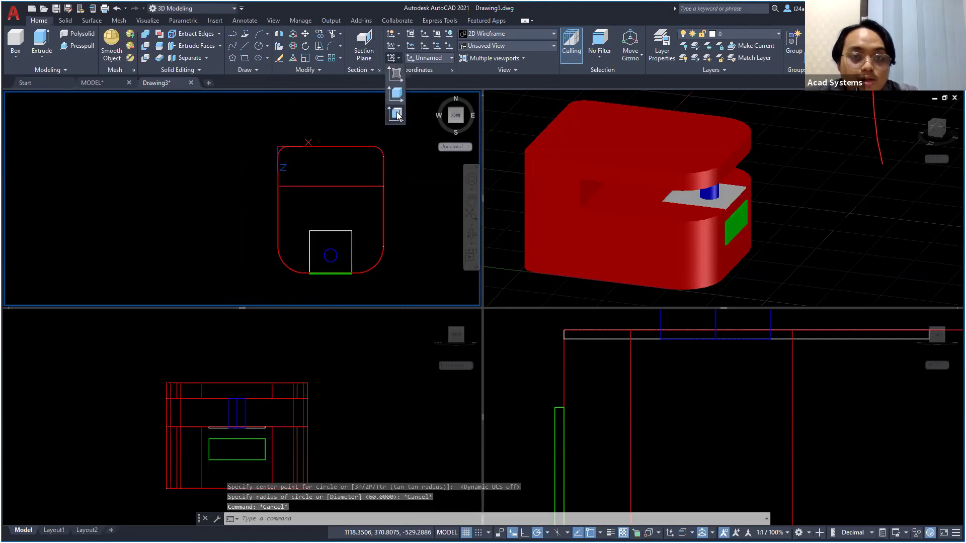
{"action": "left_click", "coordinate": [396, 114]}
{"action": "left_click", "coordinate": [333, 166]}
{"action": "left_click", "coordinate": [375, 192]}
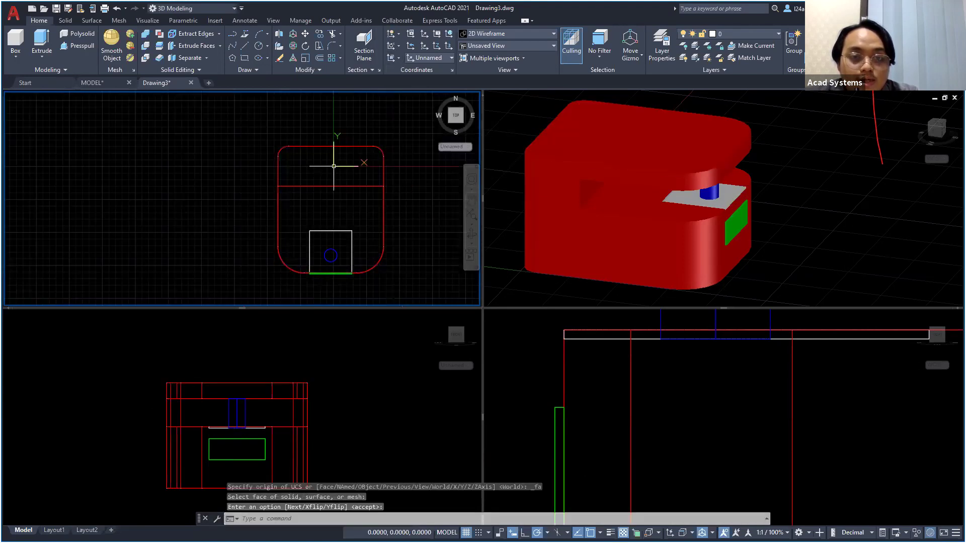
{"action": "key", "text": "F6"}
{"action": "key", "text": "F6"}
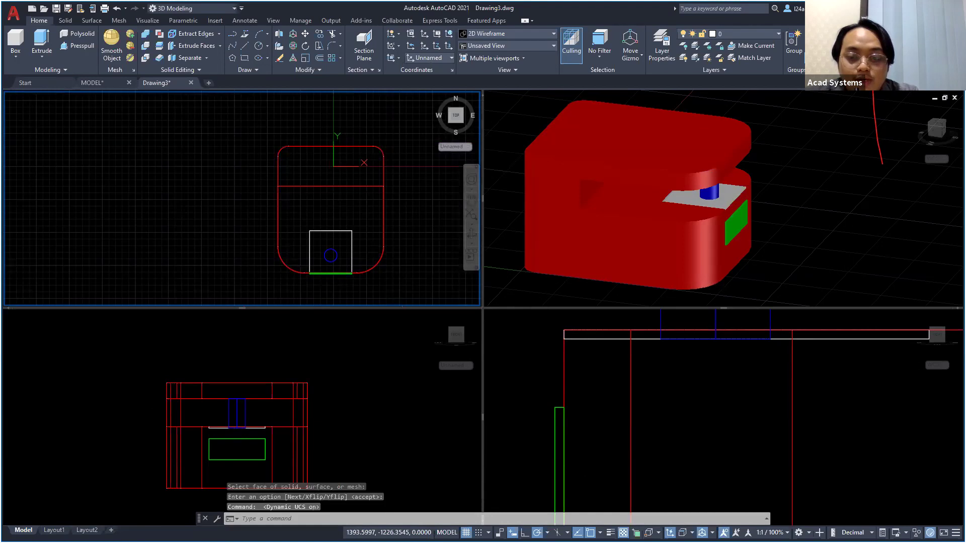
{"action": "key", "text": "F6"}
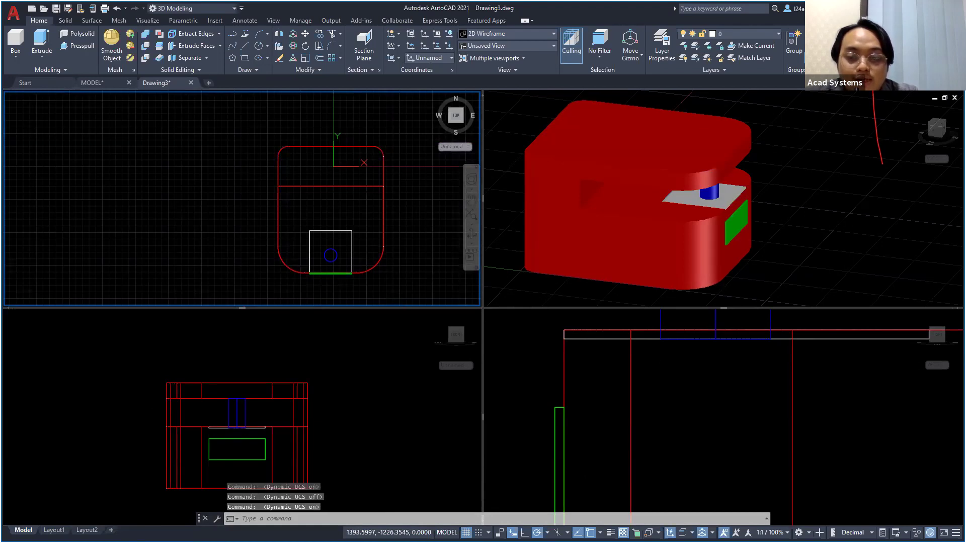
In the top view, draw a circle of radius 15 centered on the arc of the box's rounded back corner
{"action": "left_click", "coordinate": [687, 175]}
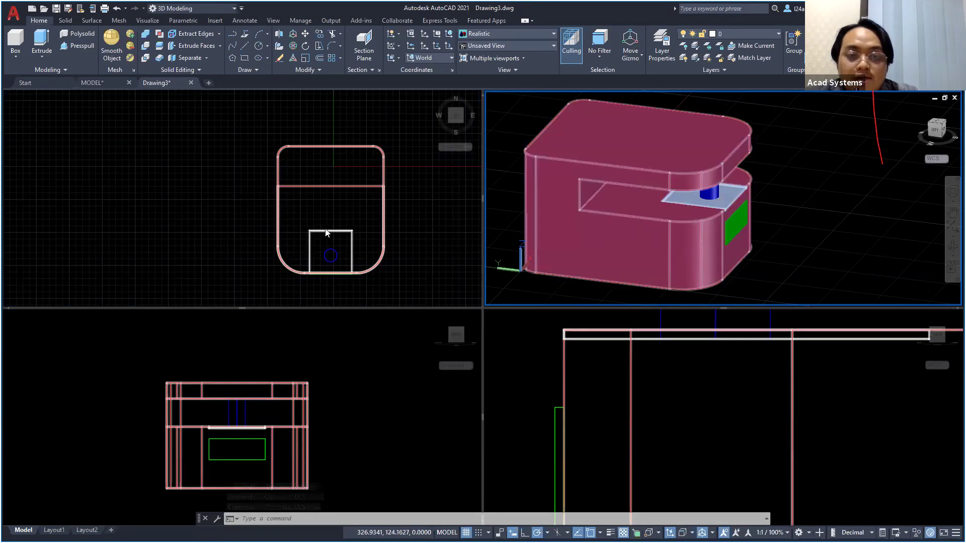
{"action": "left_click", "coordinate": [333, 210]}
{"action": "scroll", "coordinate": [325, 187], "scroll_direction": "up", "scroll_amount": 3}
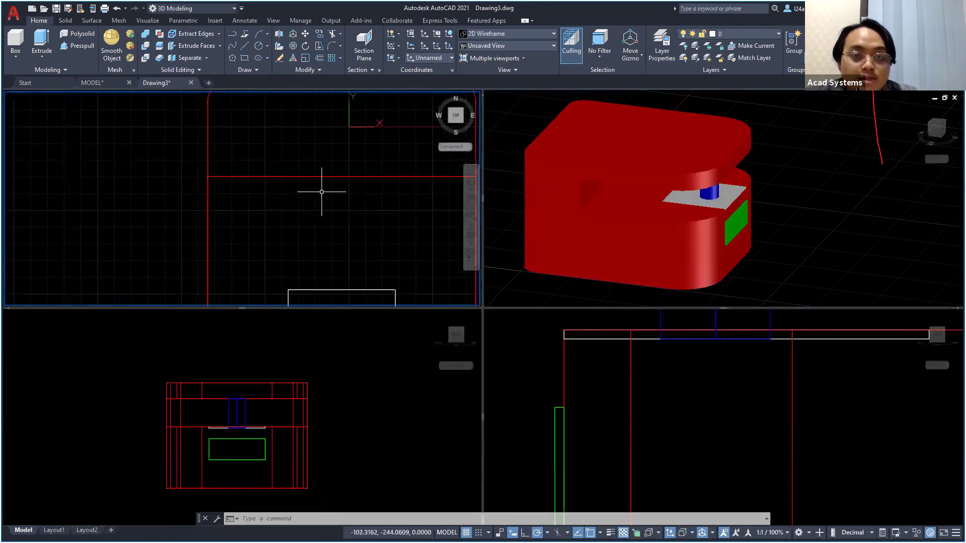
{"action": "middle_click_drag", "start_coordinate": [295, 152], "coordinate": [302, 221]}
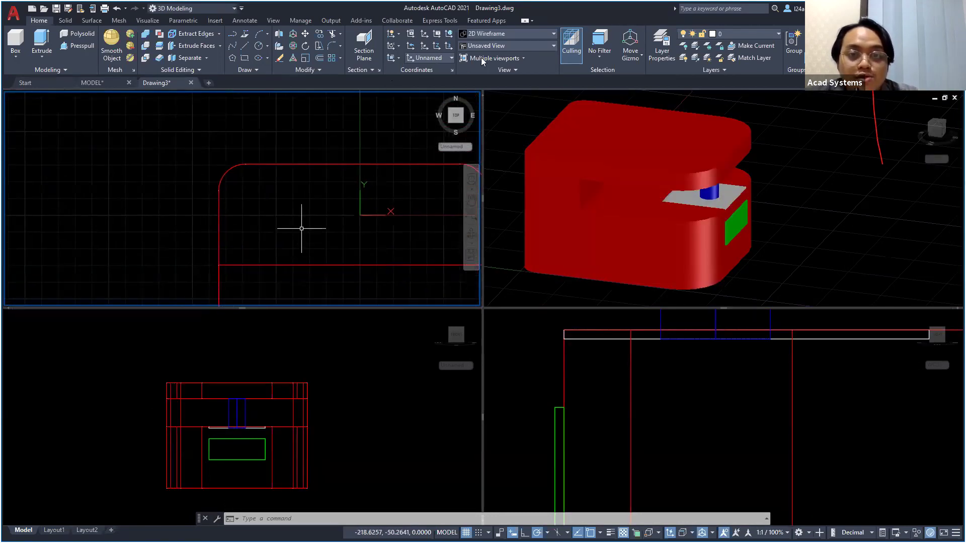
{"action": "left_click", "coordinate": [259, 45]}
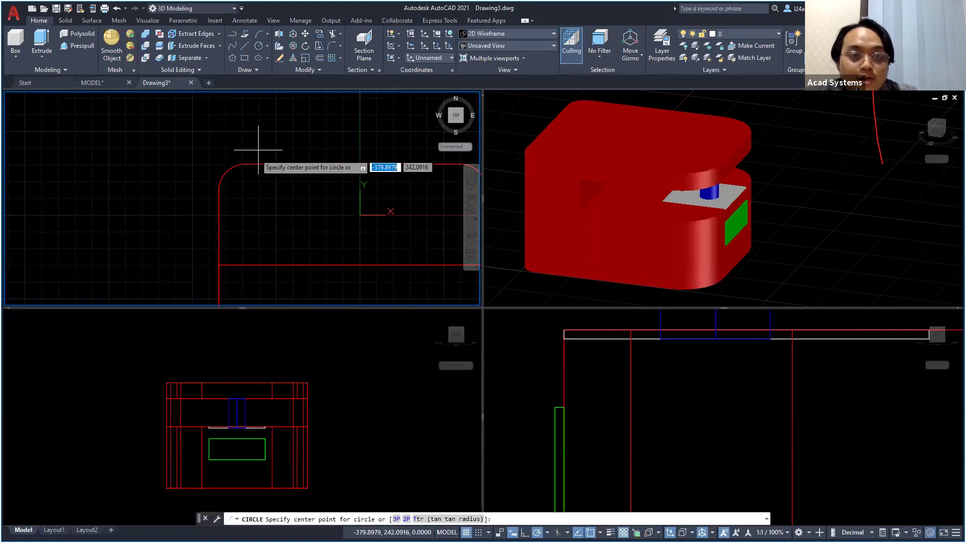
{"action": "left_click", "coordinate": [245, 189]}
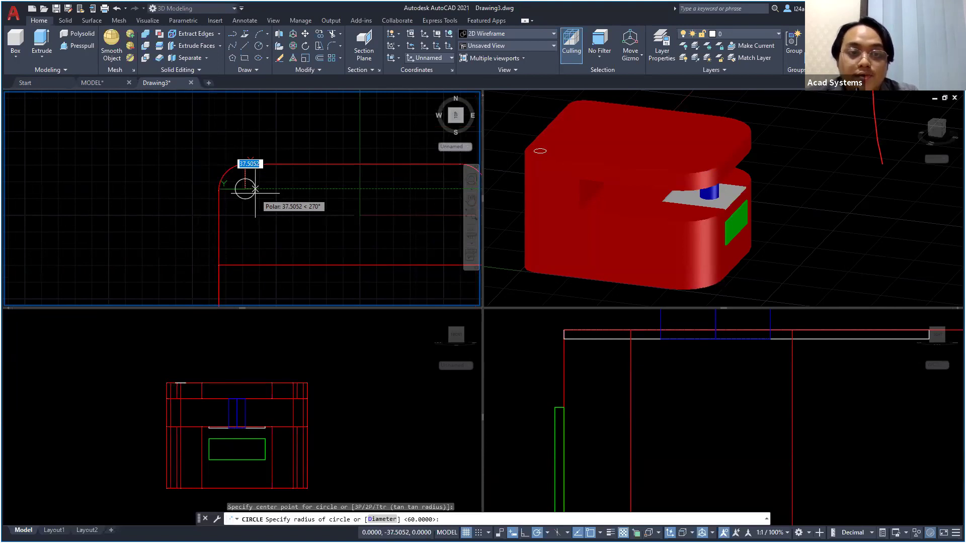
{"action": "type", "text": "15"}
{"action": "key", "text": "Return"}
Set the radius of the corner circle to 20 in its properties and clear the selection
{"action": "scroll", "coordinate": [245, 191], "scroll_direction": "up", "scroll_amount": 2}
{"action": "scroll", "coordinate": [245, 191], "scroll_direction": "up", "scroll_amount": 2}
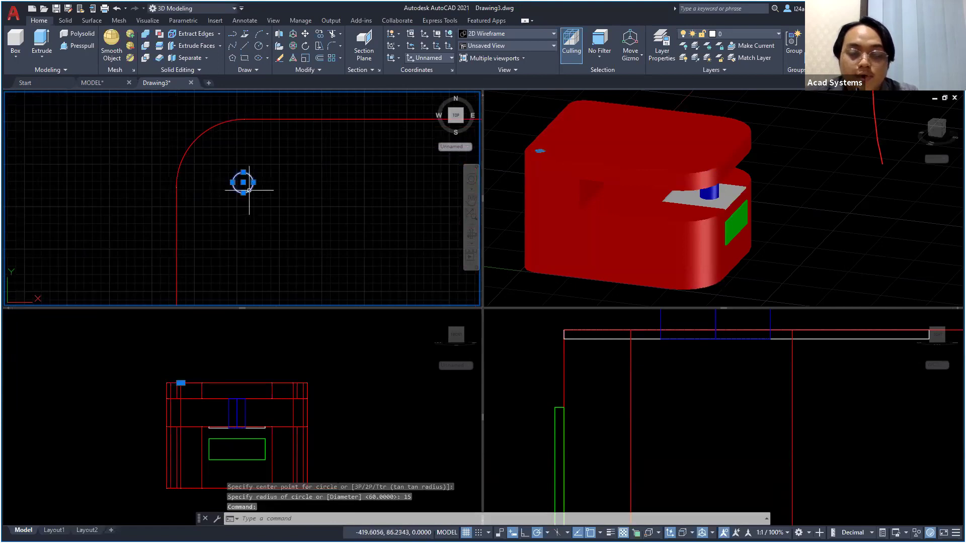
{"action": "left_click", "coordinate": [250, 186]}
{"action": "right_click", "coordinate": [250, 187]}
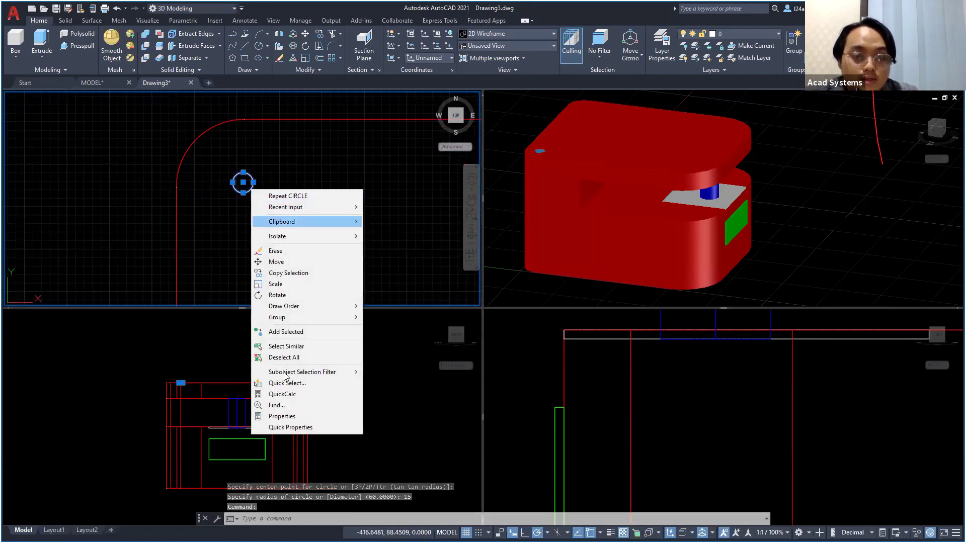
{"action": "left_click", "coordinate": [279, 416]}
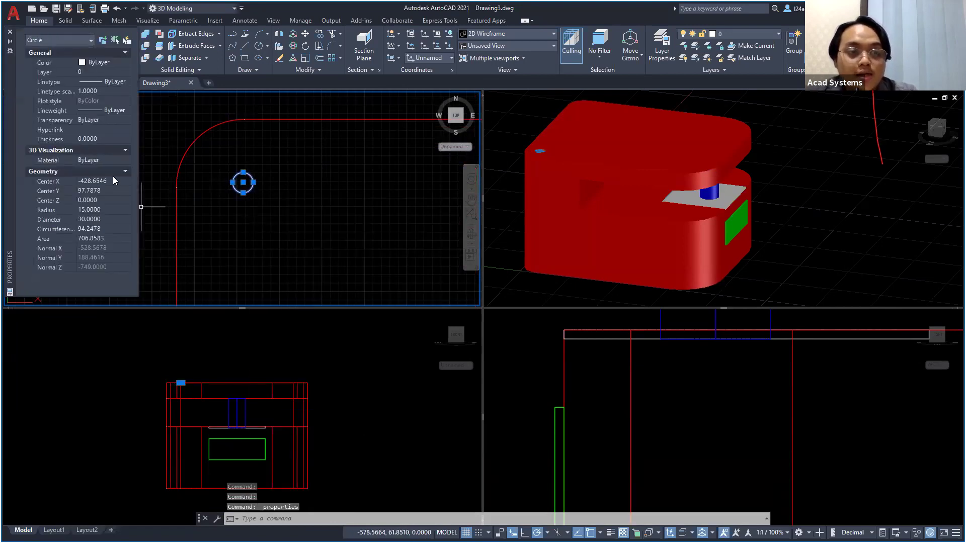
{"action": "left_click", "coordinate": [103, 211]}
{"action": "type", "text": "20"}
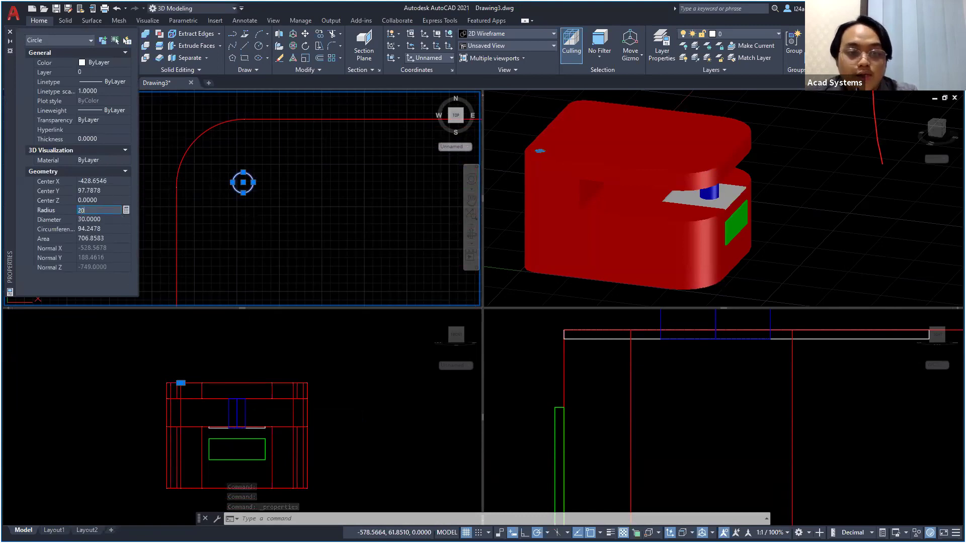
{"action": "key", "text": "Tab"}
{"action": "key", "text": "Escape"}
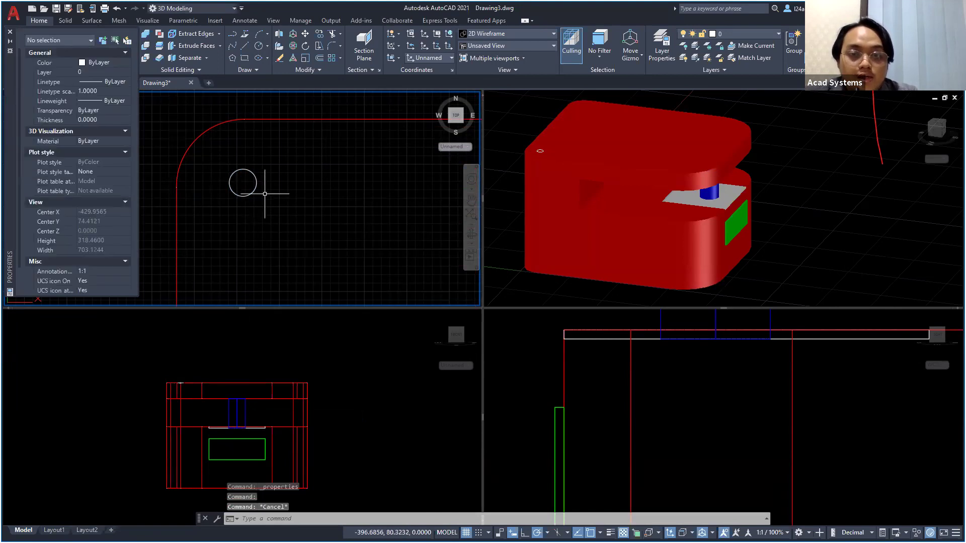
Draw a 150-unit line straight up from the corner circle's center, and close the Properties palette
{"action": "left_click", "coordinate": [254, 190]}
{"action": "scroll", "coordinate": [272, 196], "scroll_direction": "down", "scroll_amount": 2}
{"action": "middle_click_drag", "start_coordinate": [276, 198], "coordinate": [319, 159], "text": "shift"}
{"action": "middle_click_drag", "start_coordinate": [294, 69], "coordinate": [264, 46], "text": "shift"}
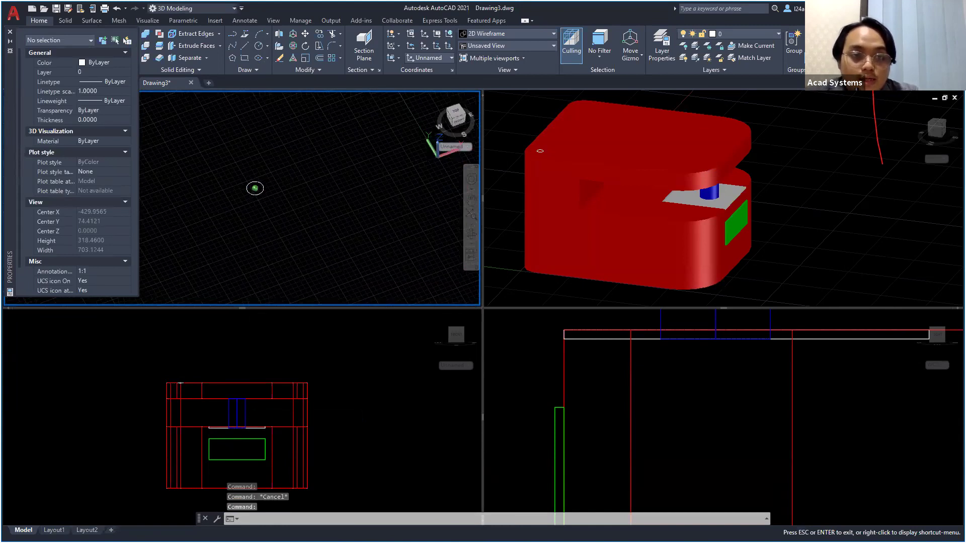
{"action": "middle_click_drag", "start_coordinate": [255, 188], "coordinate": [253, 194], "text": "shift"}
{"action": "scroll", "coordinate": [64, 44], "scroll_direction": "up", "scroll_amount": 2}
{"action": "left_click", "coordinate": [10, 31]}
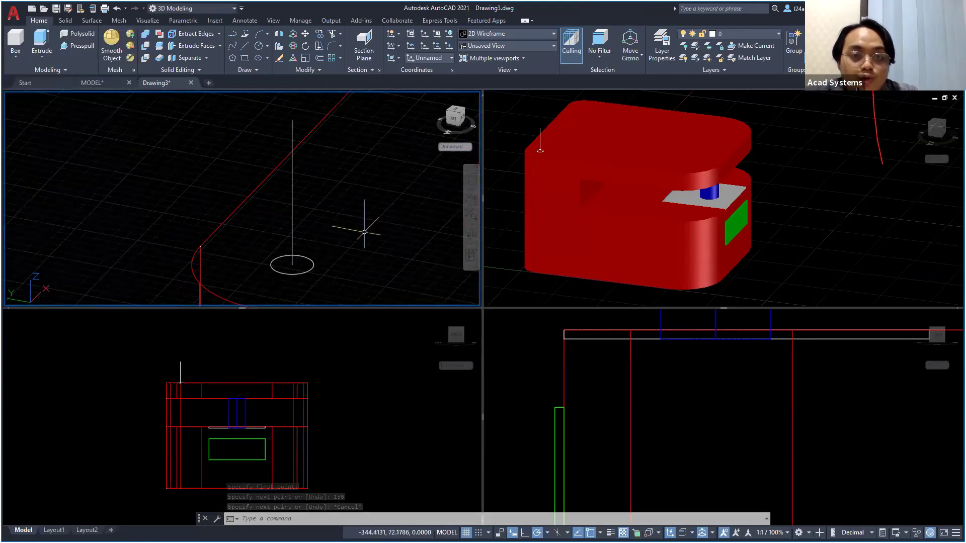
{"action": "middle_click_drag", "start_coordinate": [364, 232], "coordinate": [381, 181], "text": "shift"}
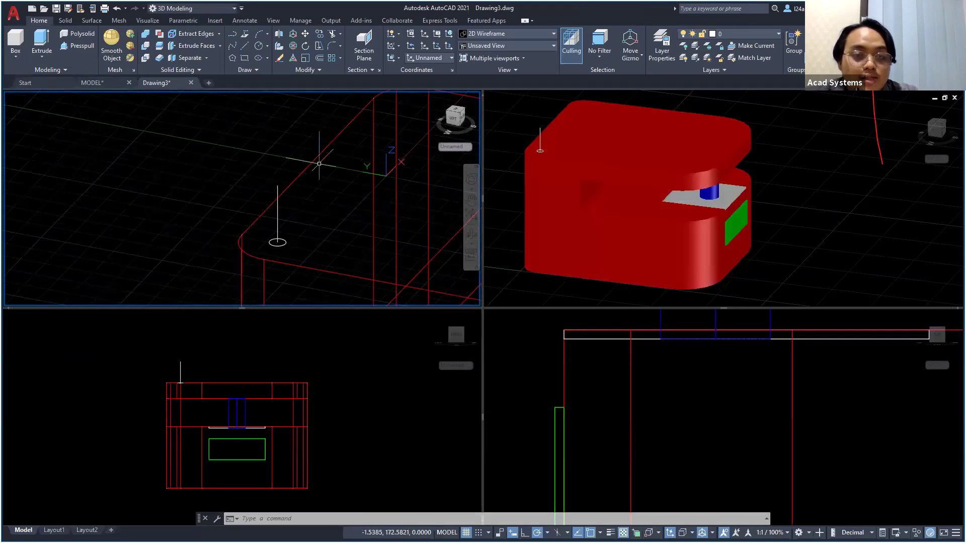
{"action": "left_click", "coordinate": [258, 47]}
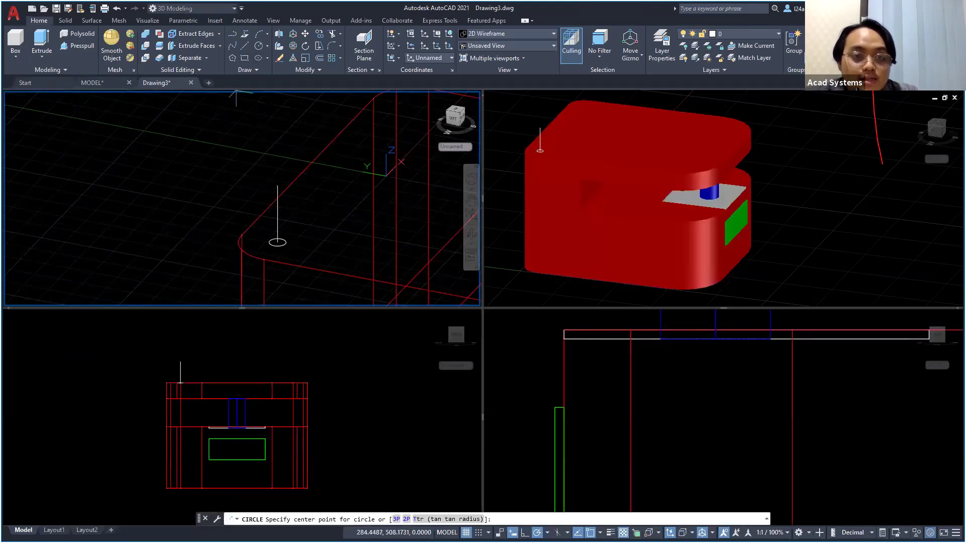
{"action": "left_click", "coordinate": [277, 214]}
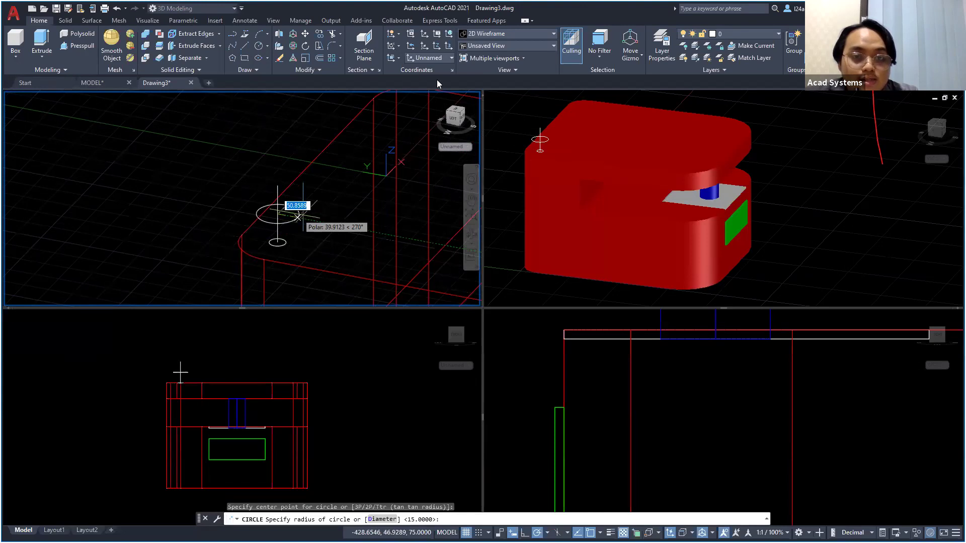
{"action": "key", "text": "Escape"}
{"action": "left_click", "coordinate": [386, 157]}
{"action": "key", "text": "Escape"}
Align the UCS with the box's vertical side face below the corner circle
{"action": "left_click", "coordinate": [426, 58]}
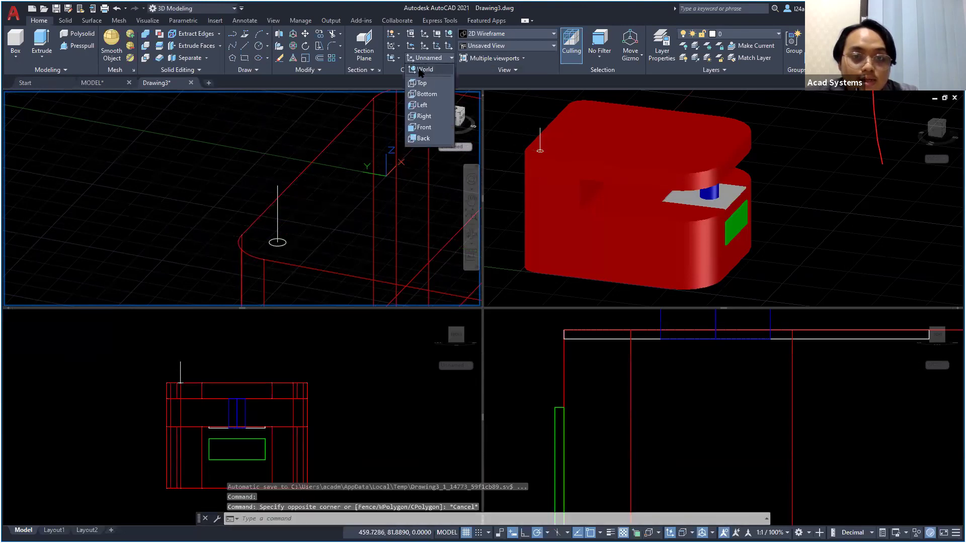
{"action": "left_click", "coordinate": [393, 64]}
{"action": "left_click", "coordinate": [396, 59]}
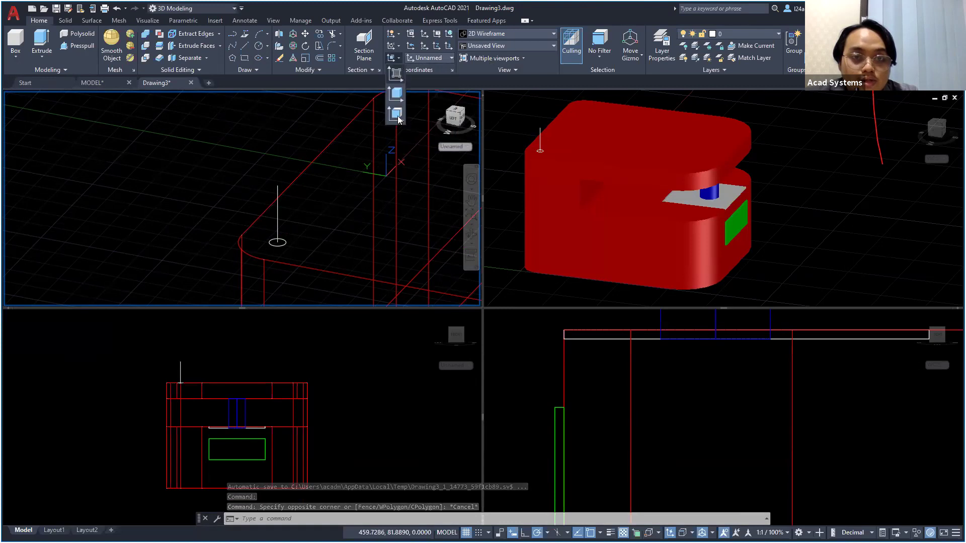
{"action": "left_click", "coordinate": [396, 93]}
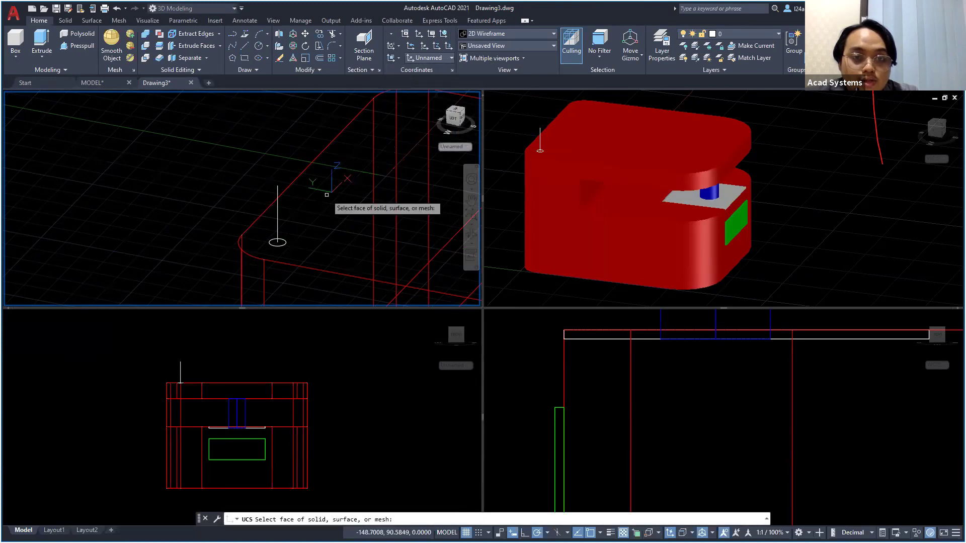
{"action": "left_click", "coordinate": [324, 266]}
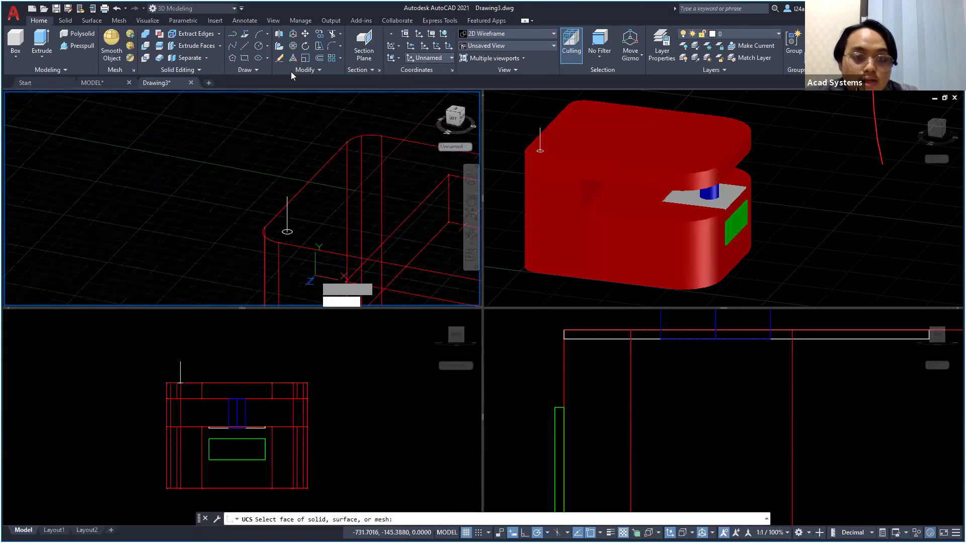
{"action": "key", "text": "Return"}
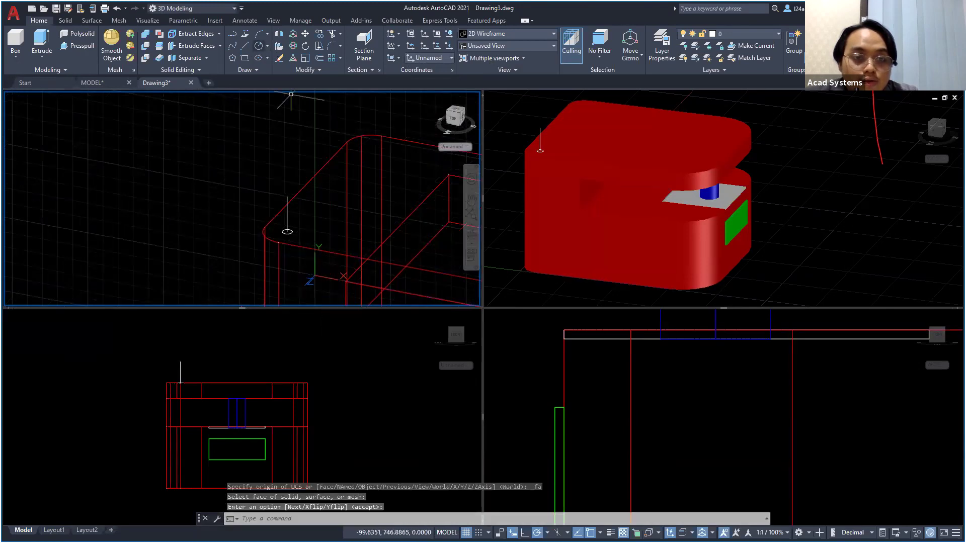
{"action": "type", "text": "c"}
{"action": "key", "text": "Return"}
{"action": "left_click", "coordinate": [287, 214]}
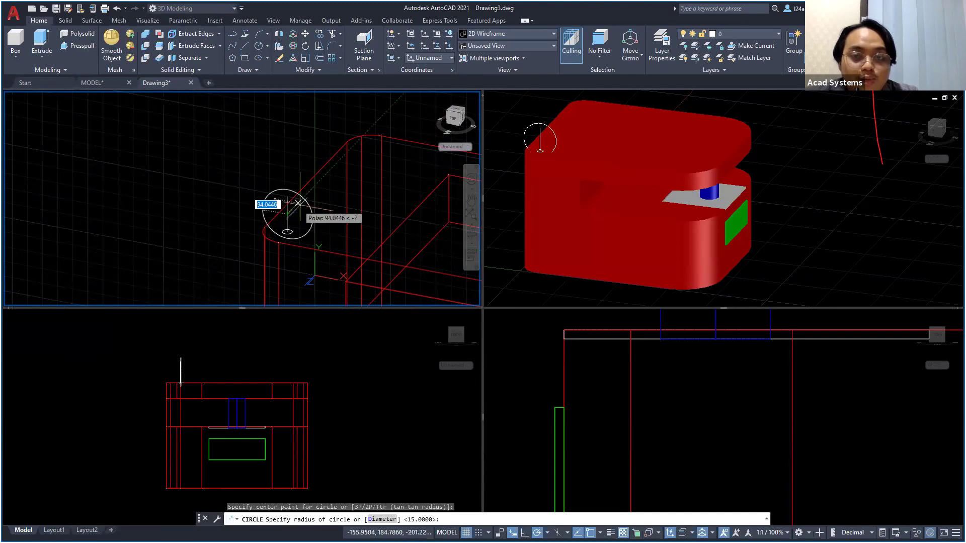
{"action": "key", "text": "Escape"}
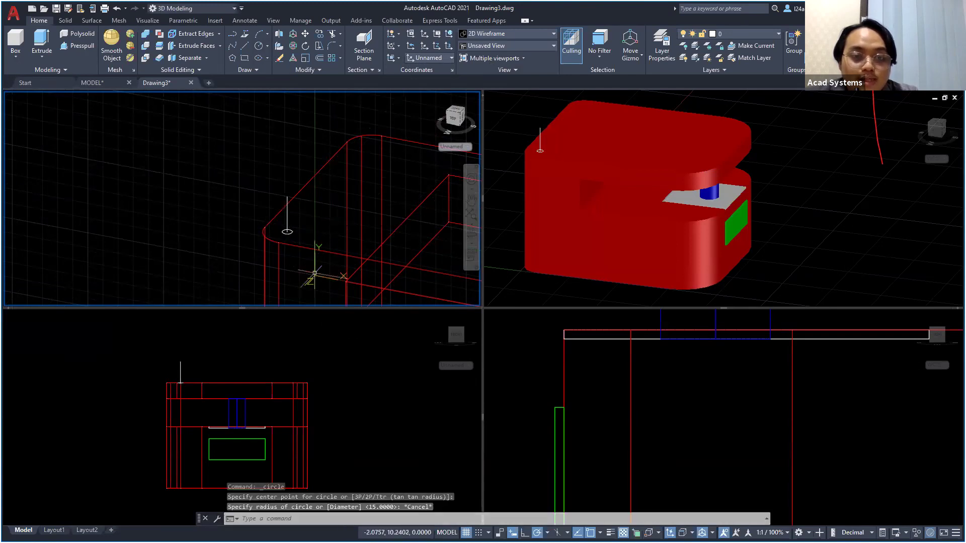
Realign the UCS with the box's top face so that its Z axis points straight up
{"action": "left_click", "coordinate": [399, 58]}
{"action": "left_click", "coordinate": [396, 115]}
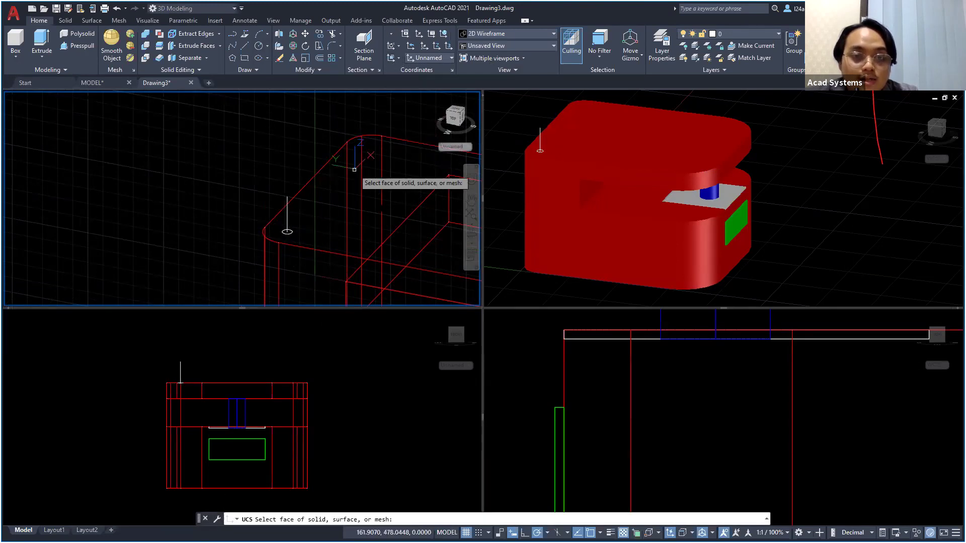
{"action": "left_click", "coordinate": [354, 169]}
{"action": "key", "text": "Return"}
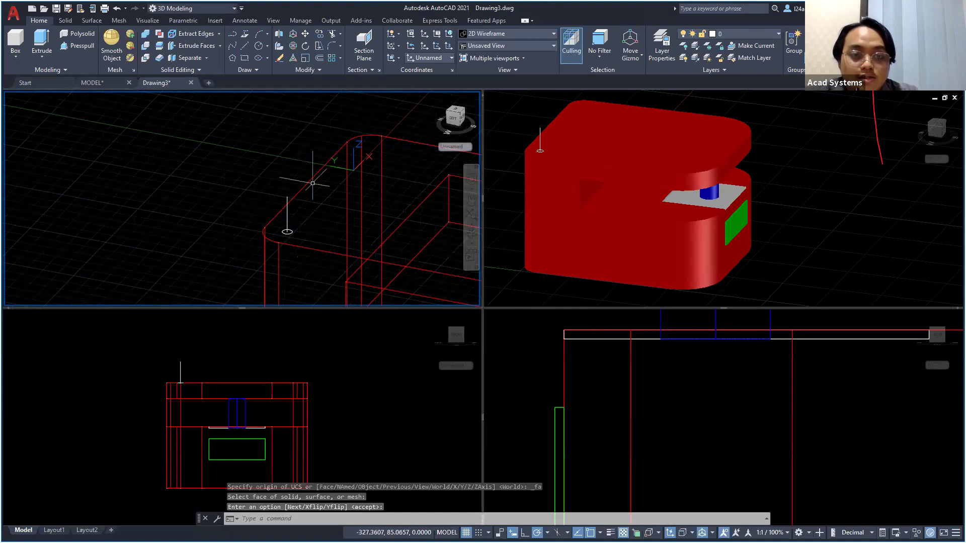
Draw a circle of radius 5 centered on the midpoint of the vertical line above the corner circle
{"action": "scroll", "coordinate": [282, 214], "scroll_direction": "up", "scroll_amount": 3}
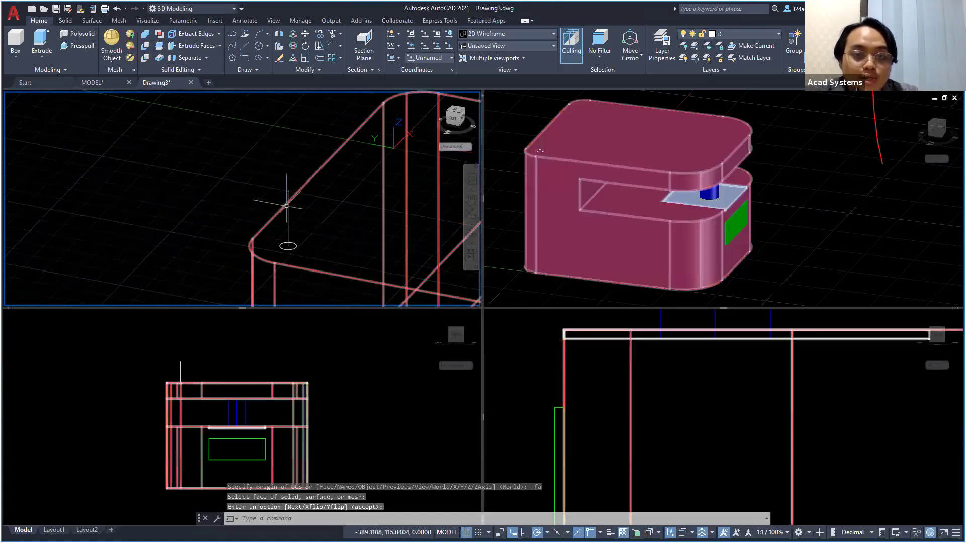
{"action": "key", "text": "Return"}
{"action": "left_click", "coordinate": [258, 47]}
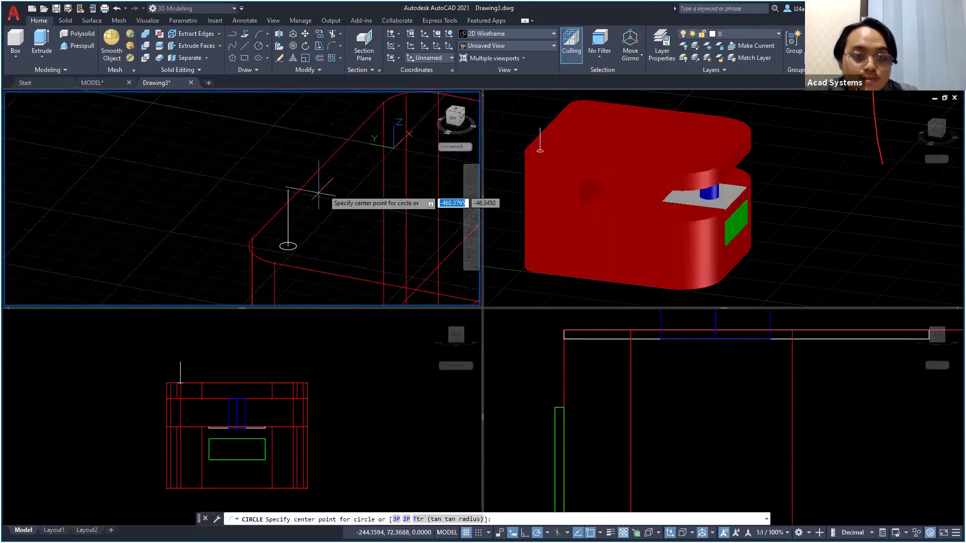
{"action": "left_click", "coordinate": [288, 217]}
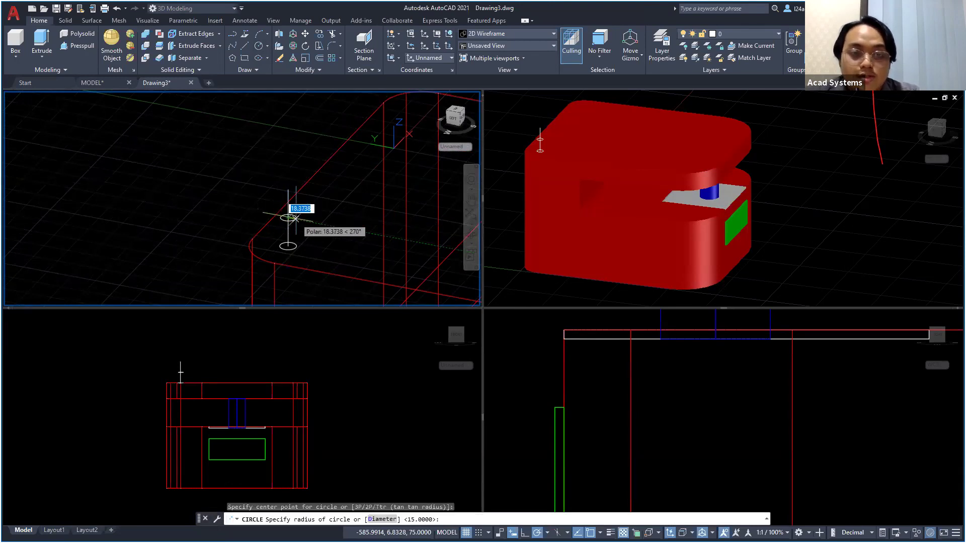
{"action": "type", "text": "5"}
{"action": "key", "text": "Return"}
Start another circle for the vertical line at the box's corner
{"action": "scroll", "coordinate": [296, 218], "scroll_direction": "up", "scroll_amount": 2}
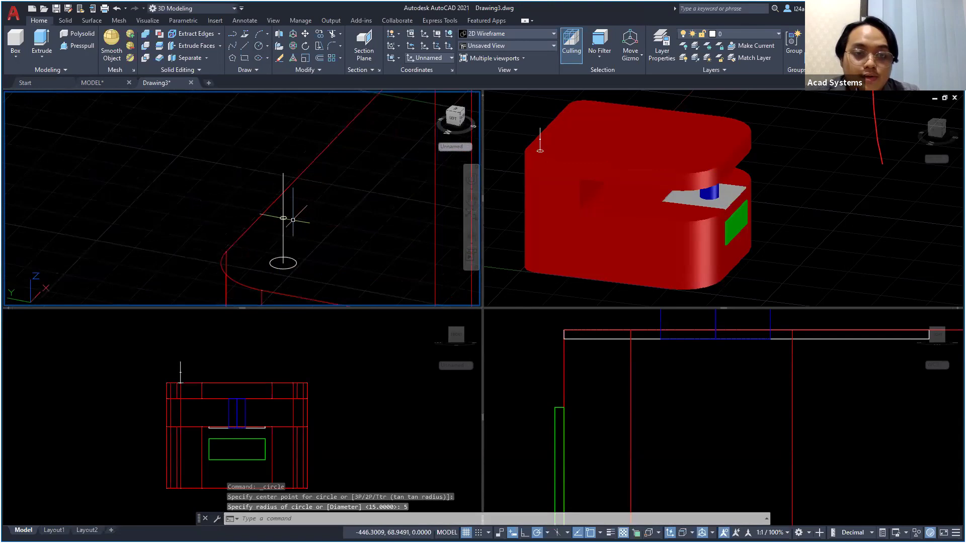
{"action": "scroll", "coordinate": [302, 237], "scroll_direction": "up", "scroll_amount": 1}
{"action": "scroll", "coordinate": [302, 237], "scroll_direction": "up", "scroll_amount": 1}
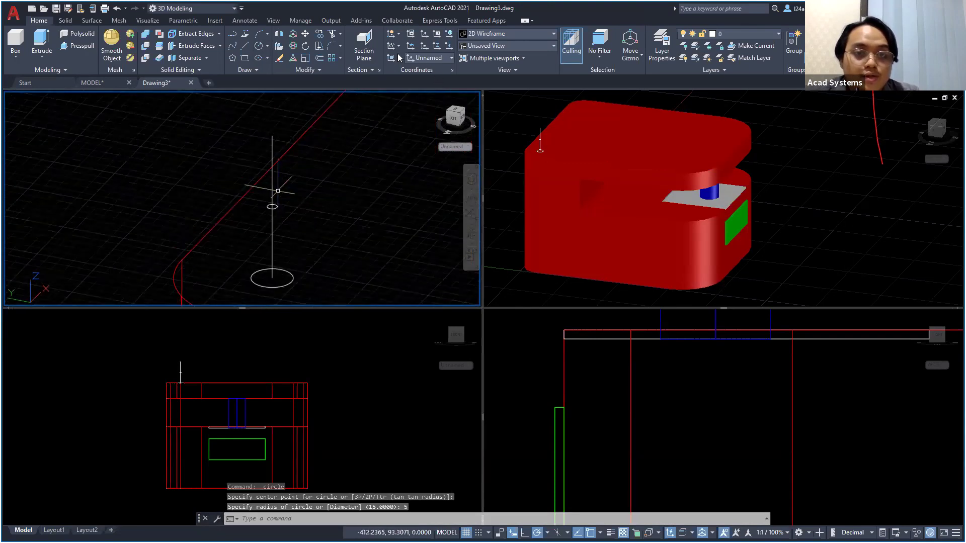
{"action": "left_click", "coordinate": [259, 46]}
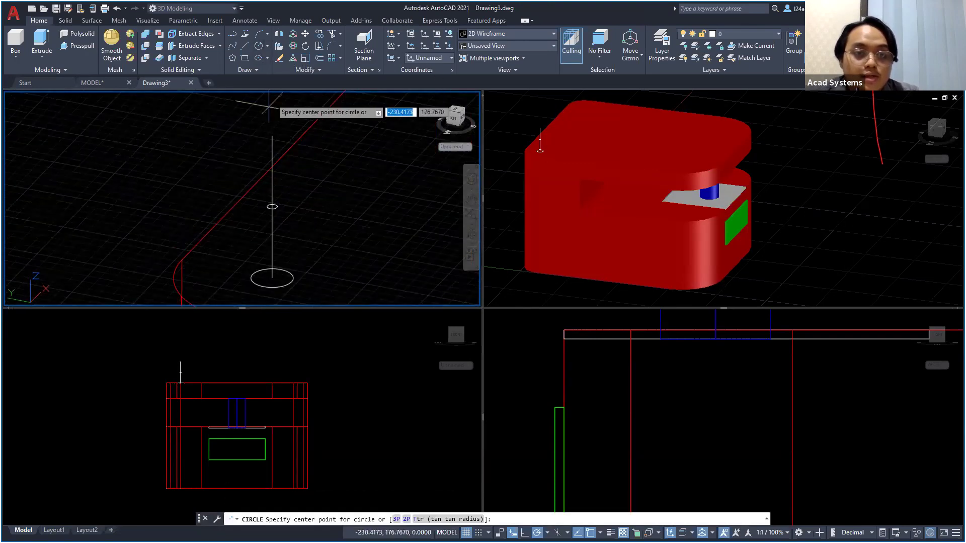
Draw a circle of radius 5 centred on the upper end of the vertical line
{"action": "left_click", "coordinate": [272, 136]}
{"action": "type", "text": "5"}
{"action": "key", "text": "Return"}
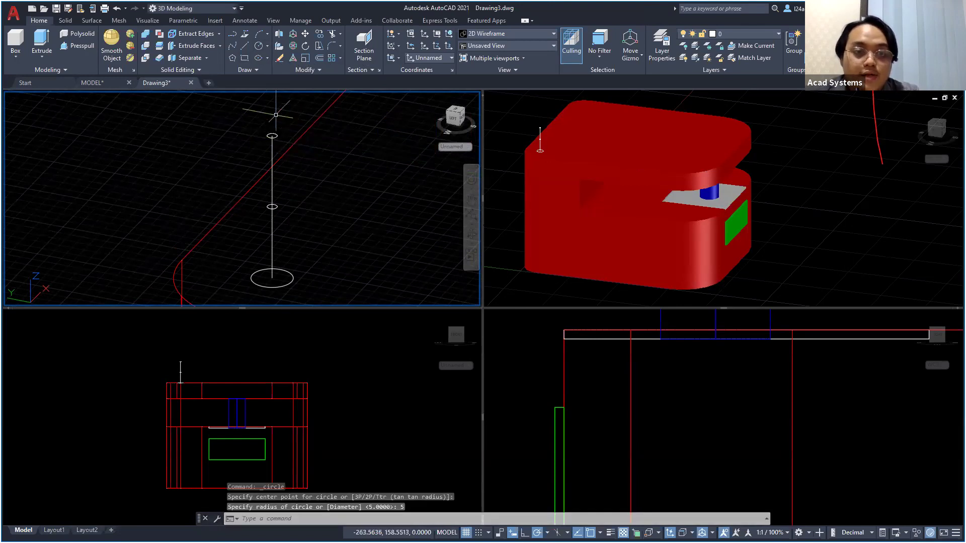
Loft a tapered solid from the large base circle to the small middle circle, using cross sections only
{"action": "left_click", "coordinate": [71, 21]}
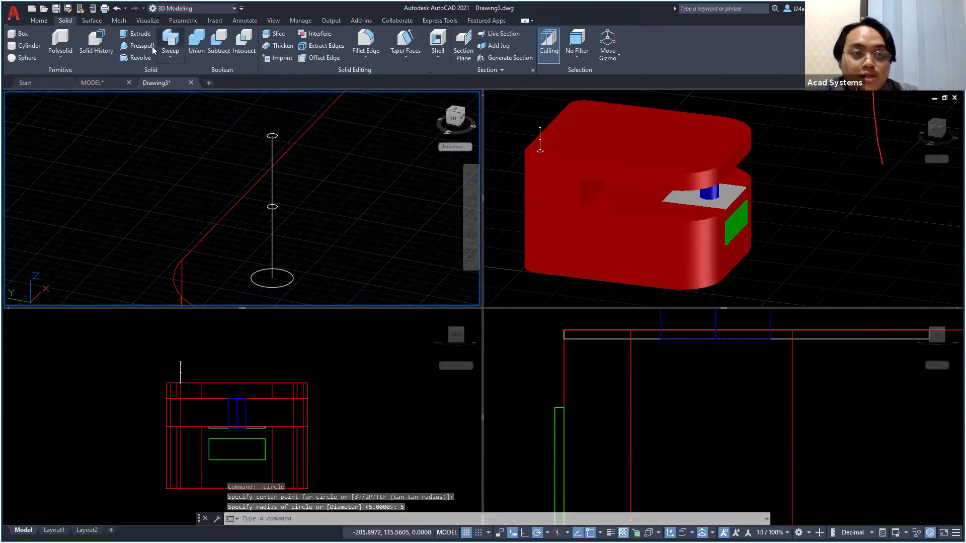
{"action": "left_click", "coordinate": [170, 57]}
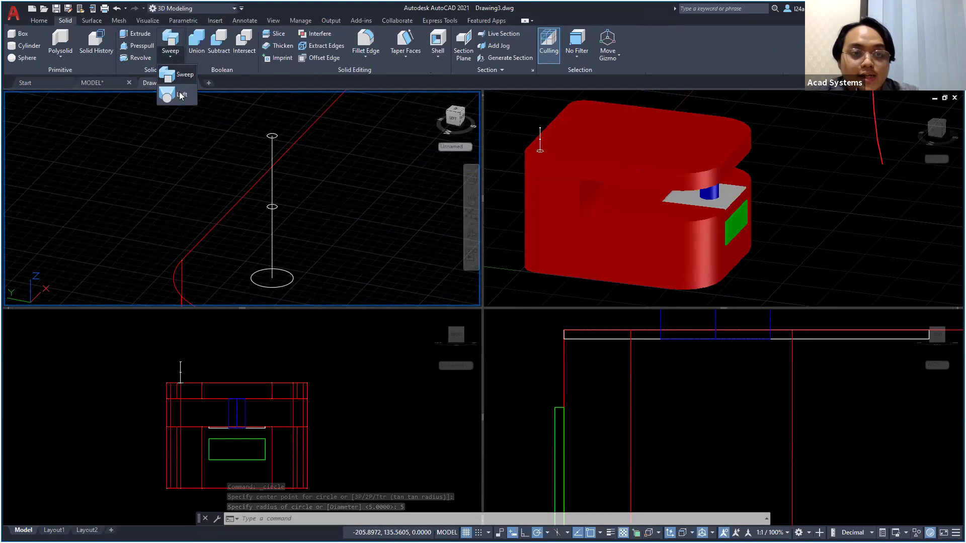
{"action": "left_click", "coordinate": [171, 93]}
{"action": "left_click", "coordinate": [290, 274]}
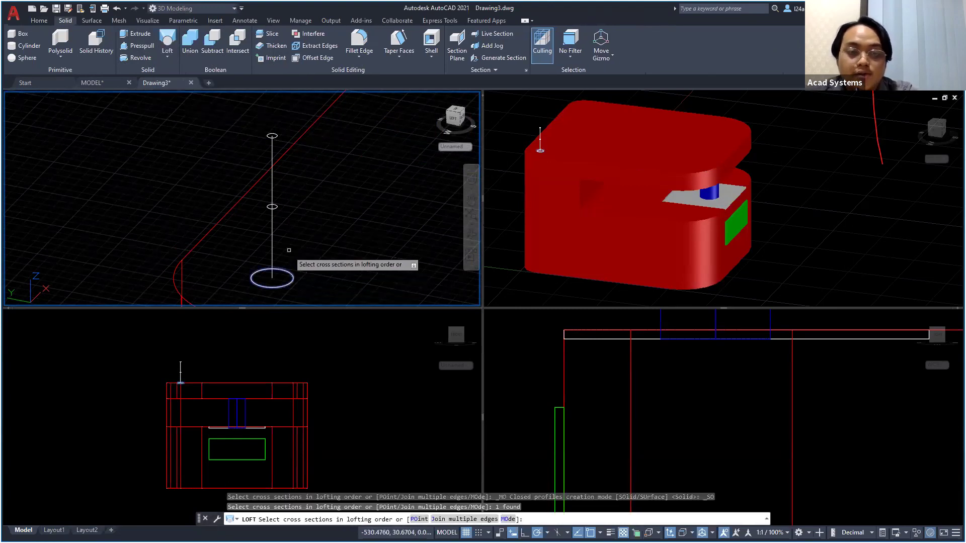
{"action": "key", "text": "Return"}
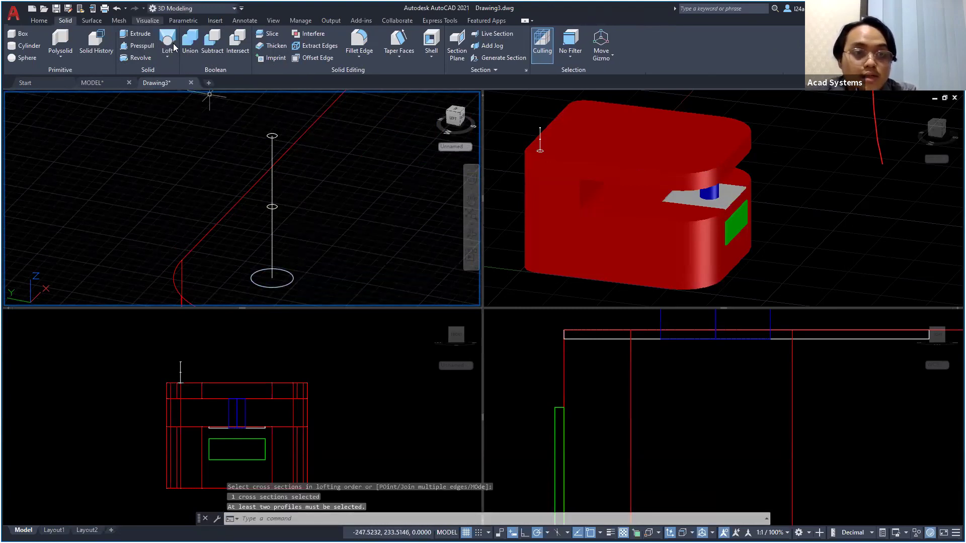
{"action": "left_click", "coordinate": [290, 283]}
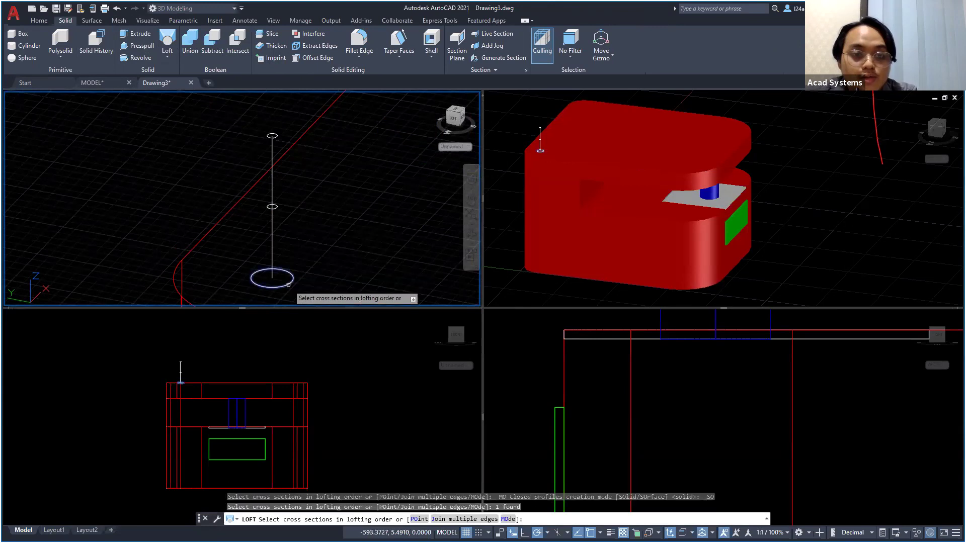
{"action": "left_click", "coordinate": [274, 207]}
{"action": "key", "text": "Return"}
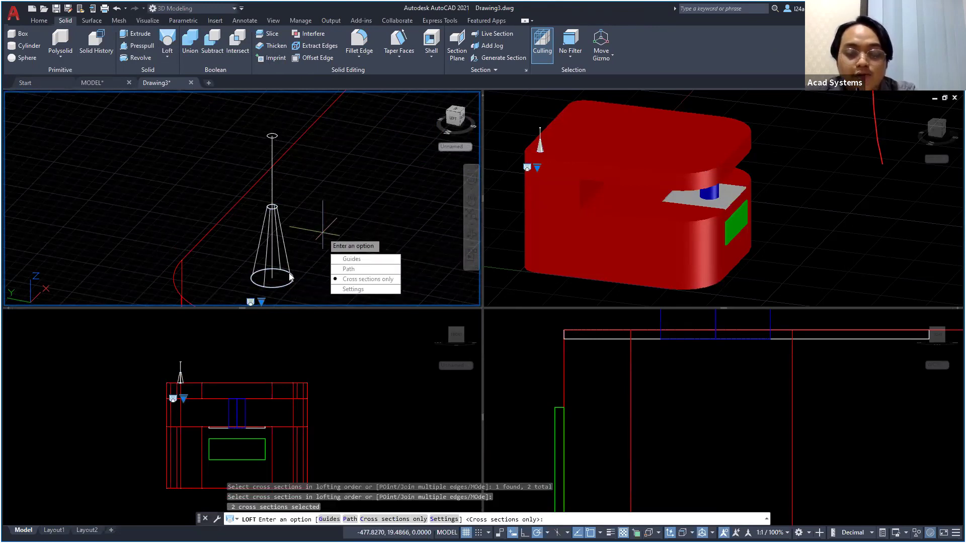
{"action": "key", "text": "Return"}
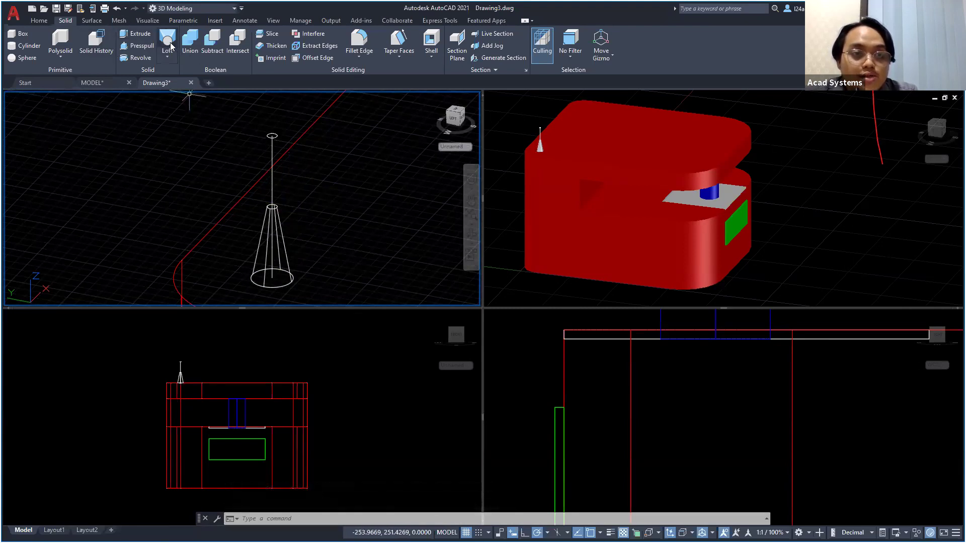
Sweep the top circle along the vertical line to form a solid rod
{"action": "left_click", "coordinate": [169, 59]}
{"action": "left_click", "coordinate": [171, 91]}
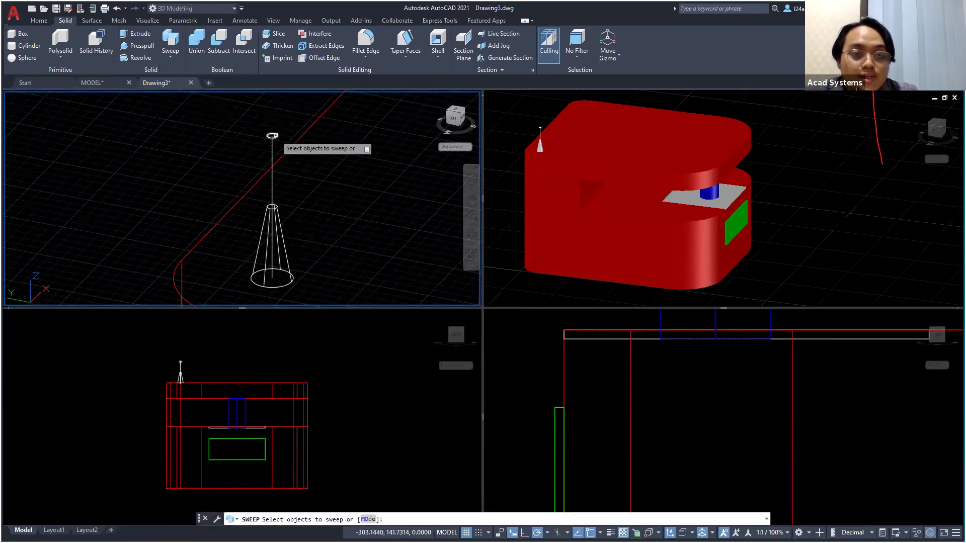
{"action": "left_click", "coordinate": [272, 135]}
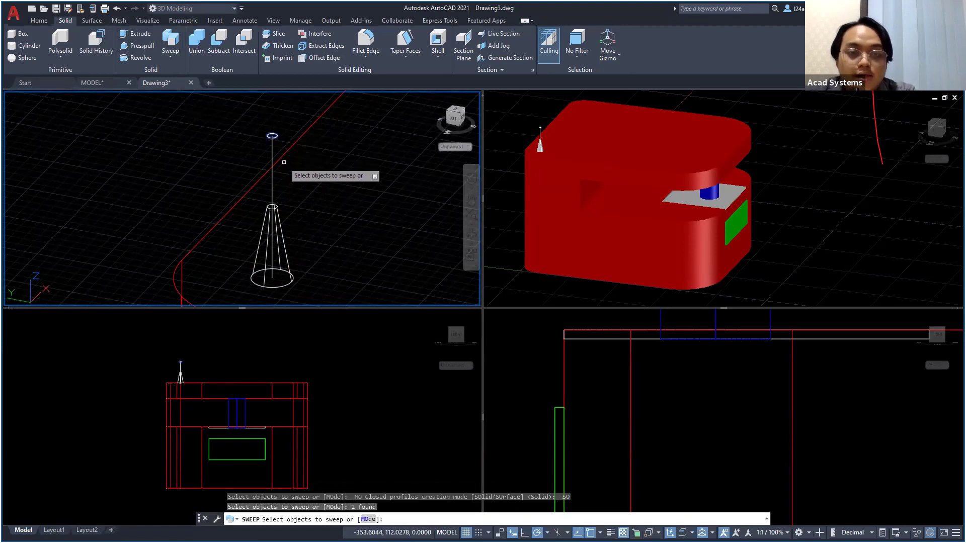
{"action": "key", "text": "Return"}
{"action": "left_click", "coordinate": [272, 150]}
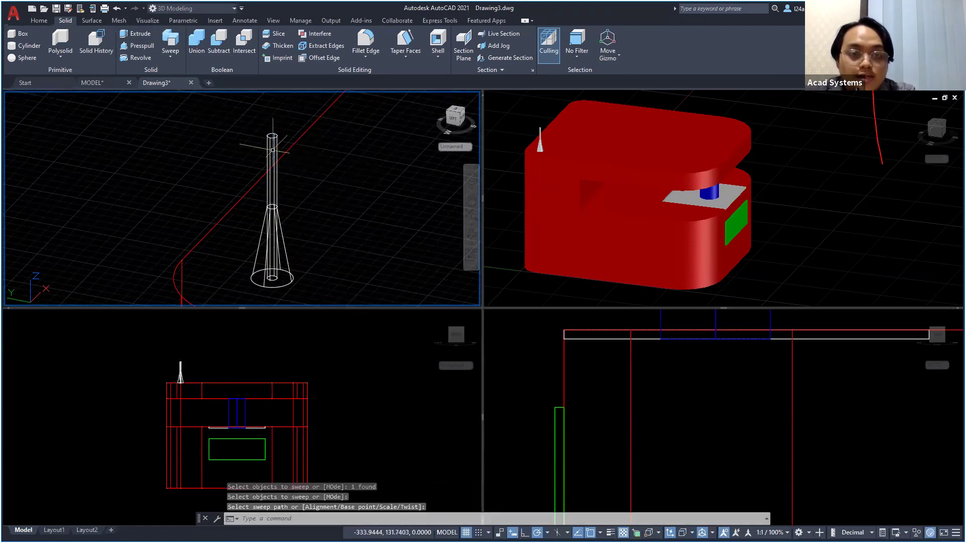
{"action": "key", "text": "Return"}
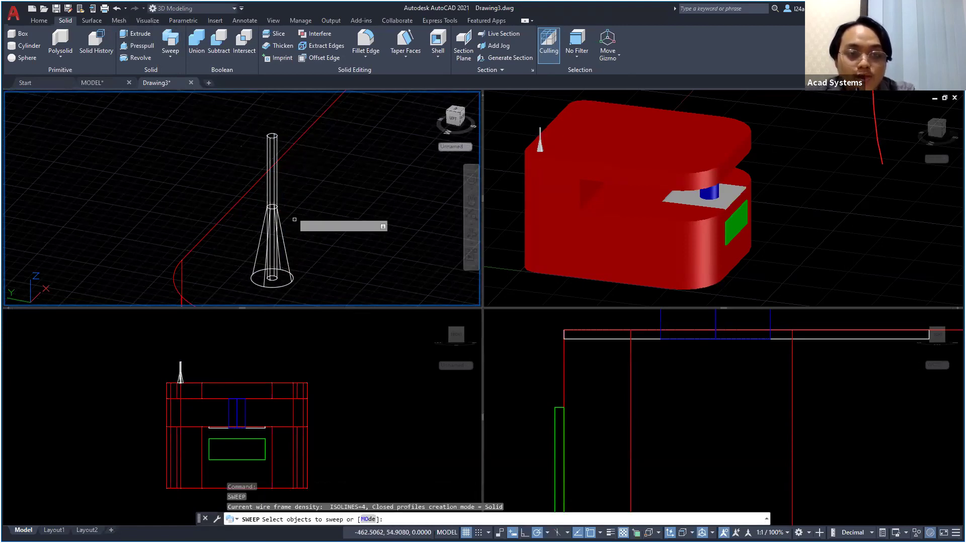
{"action": "key", "text": "Return"}
Union the tapered loft and the swept rod into a single solid
{"action": "left_click", "coordinate": [303, 274]}
{"action": "left_click", "coordinate": [266, 201]}
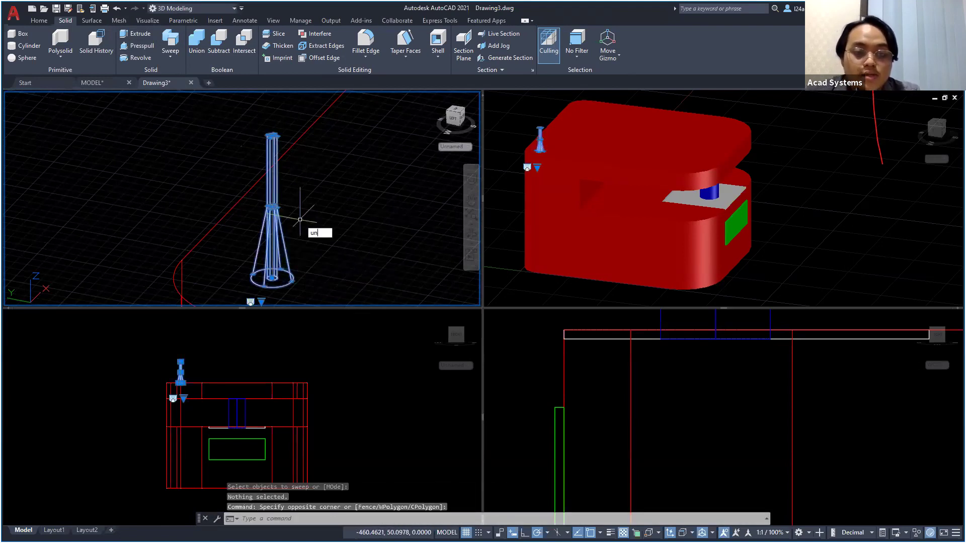
{"action": "key", "text": "Return"}
{"action": "left_click", "coordinate": [292, 276]}
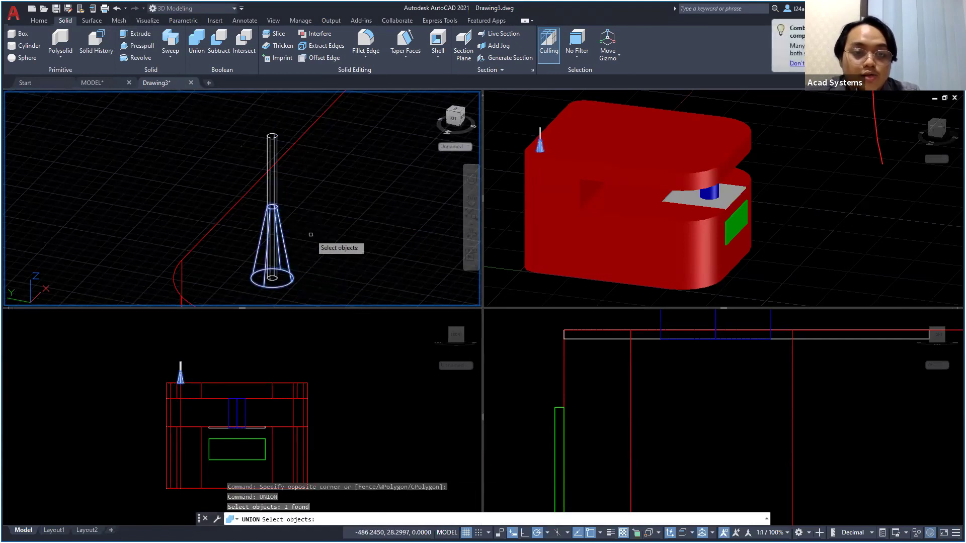
{"action": "left_click", "coordinate": [275, 191]}
{"action": "key", "text": "Return"}
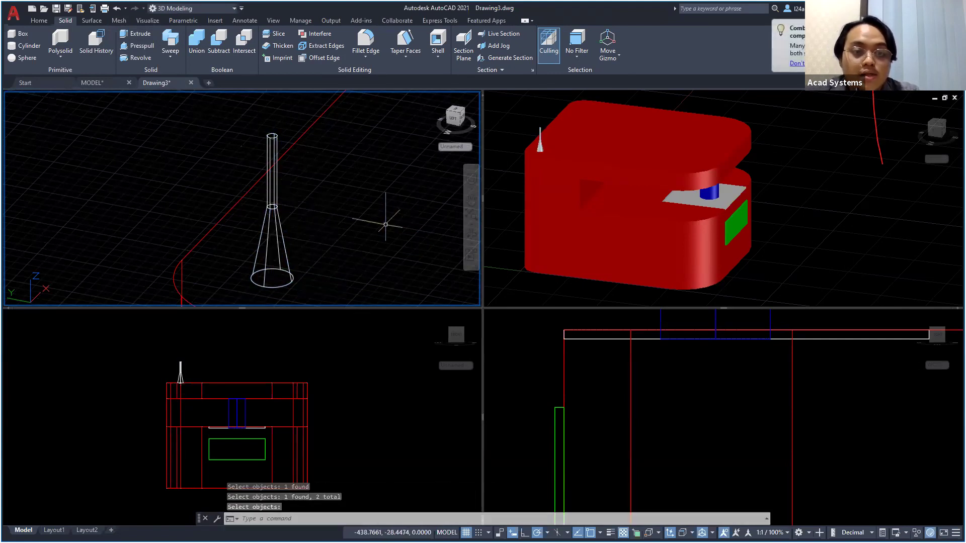
{"action": "scroll", "coordinate": [362, 214], "scroll_direction": "down", "scroll_amount": 4}
{"action": "key", "text": "Escape"}
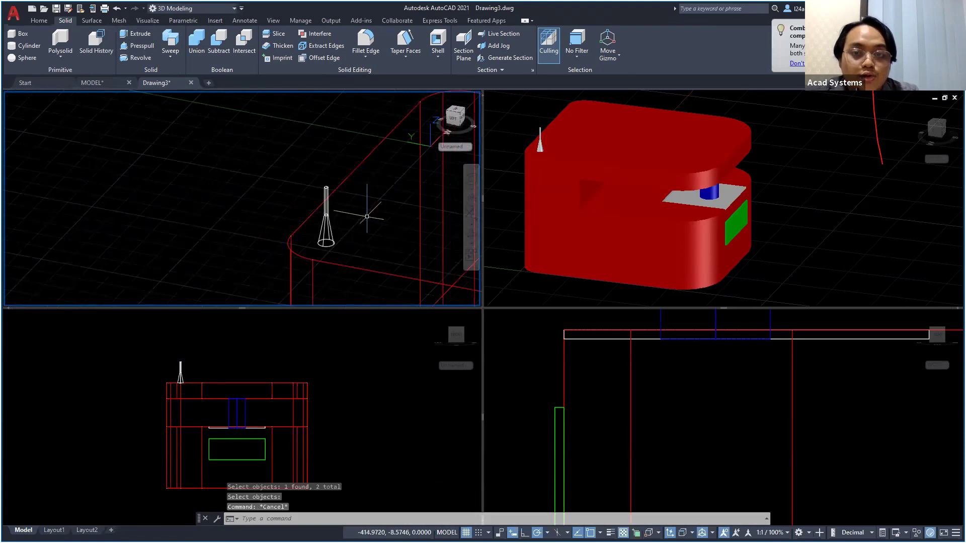
In plan view, mirror the pin across the red body's centreline, from the back edge's midpoint to the blue cylinder's centre, keeping the original
{"action": "scroll", "coordinate": [357, 222], "scroll_direction": "down", "scroll_amount": 2}
{"action": "middle_click_drag", "start_coordinate": [358, 222], "coordinate": [308, 247]}
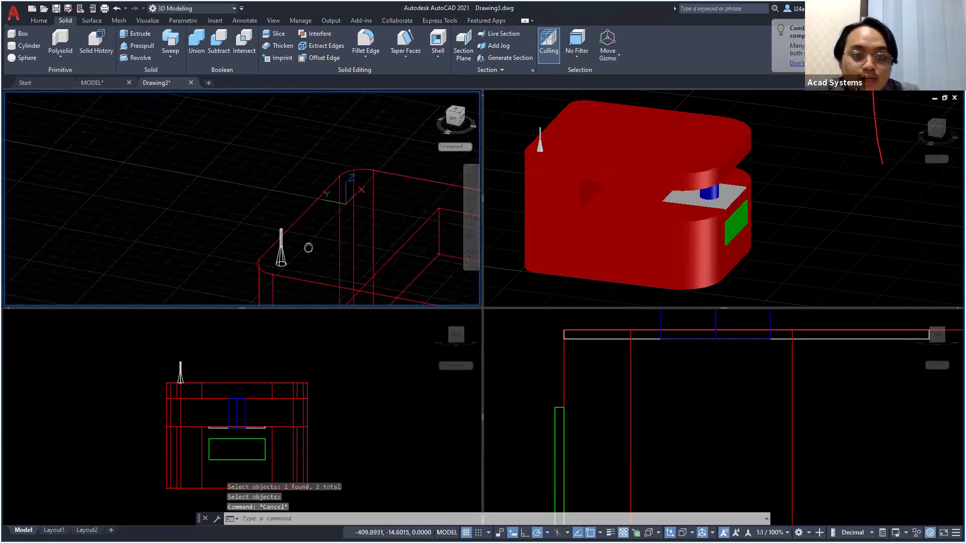
{"action": "middle_click_drag", "start_coordinate": [366, 216], "coordinate": [282, 240], "text": "shift"}
{"action": "middle_click_drag", "start_coordinate": [399, 211], "coordinate": [247, 158]}
{"action": "left_click", "coordinate": [455, 110]}
{"action": "scroll", "coordinate": [302, 151], "scroll_direction": "down", "scroll_amount": 6}
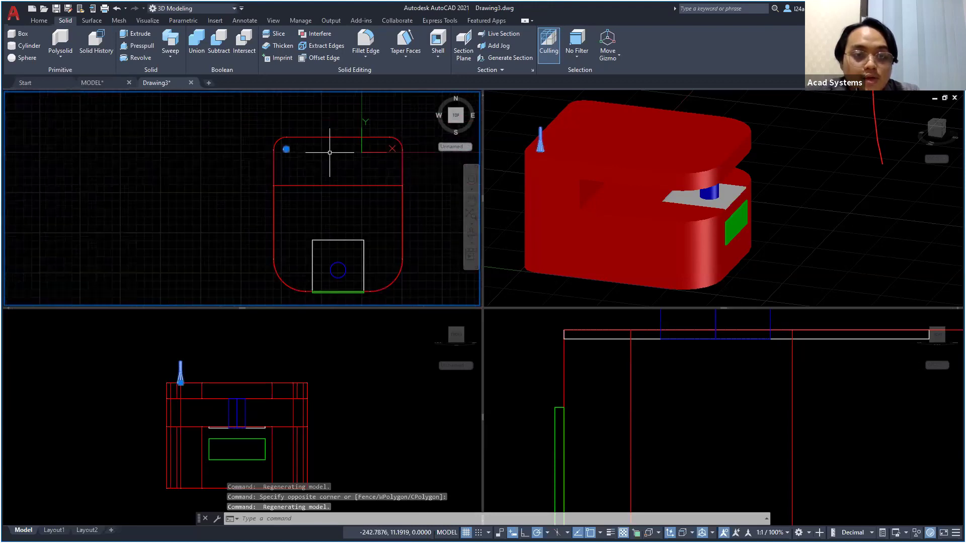
{"action": "scroll", "coordinate": [269, 161], "scroll_direction": "up", "scroll_amount": 2}
{"action": "scroll", "coordinate": [273, 135], "scroll_direction": "down", "scroll_amount": 2}
{"action": "type", "text": "mi"}
{"action": "key", "text": "Return"}
{"action": "left_click", "coordinate": [311, 126]}
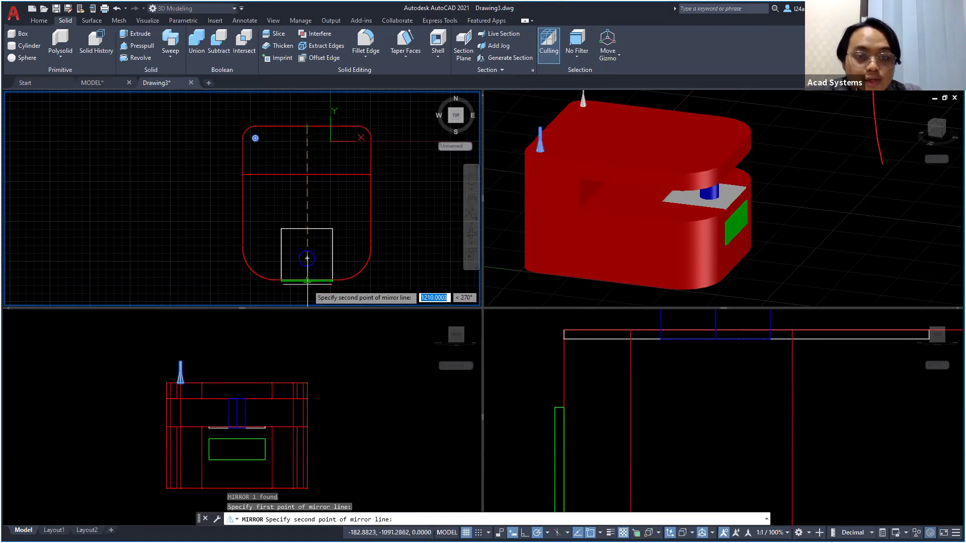
{"action": "left_click", "coordinate": [307, 258]}
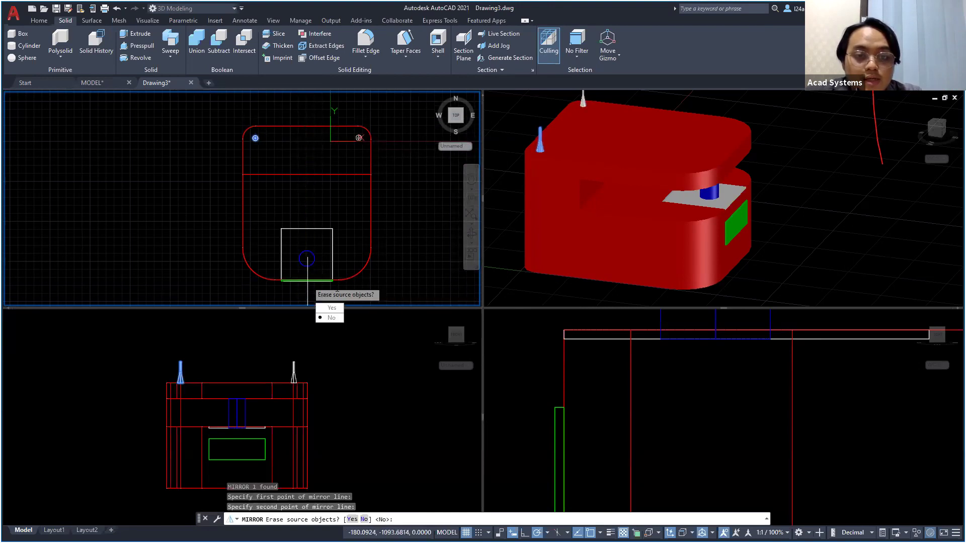
{"action": "left_click", "coordinate": [330, 317]}
Offset the edges of the red body's bottom face outward through a point just outside its back corner
{"action": "middle_click_drag", "start_coordinate": [295, 179], "coordinate": [358, 100], "text": "shift"}
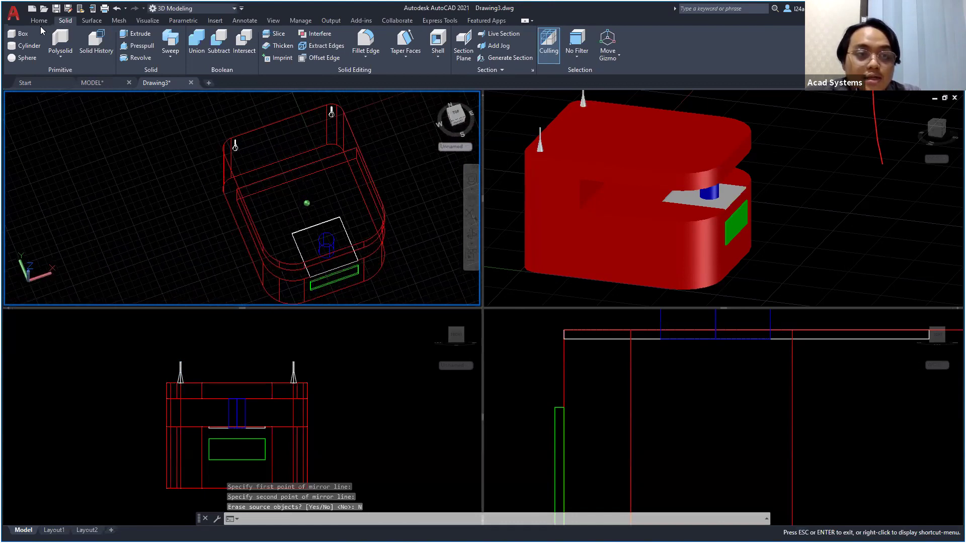
{"action": "middle_click_drag", "start_coordinate": [418, 72], "coordinate": [457, 83], "text": "shift"}
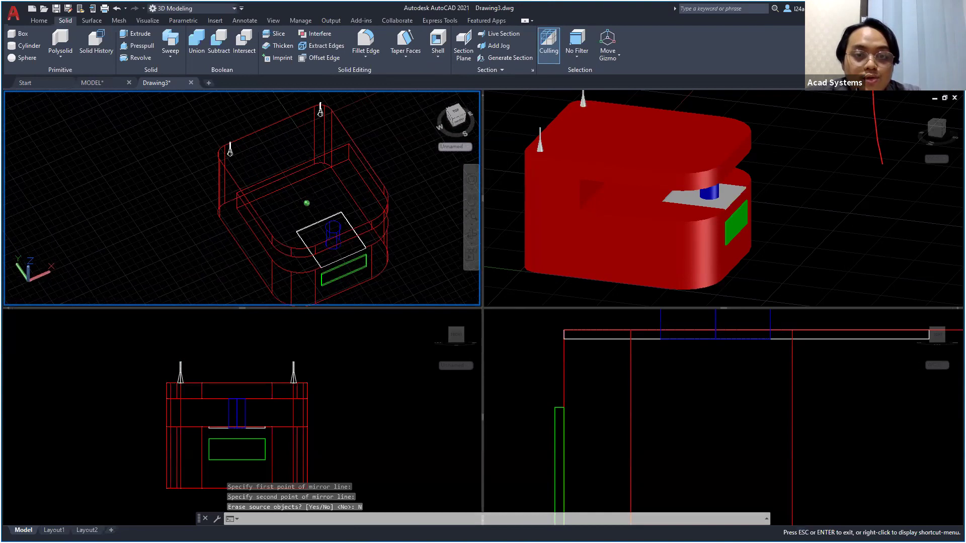
{"action": "left_click", "coordinate": [39, 20]}
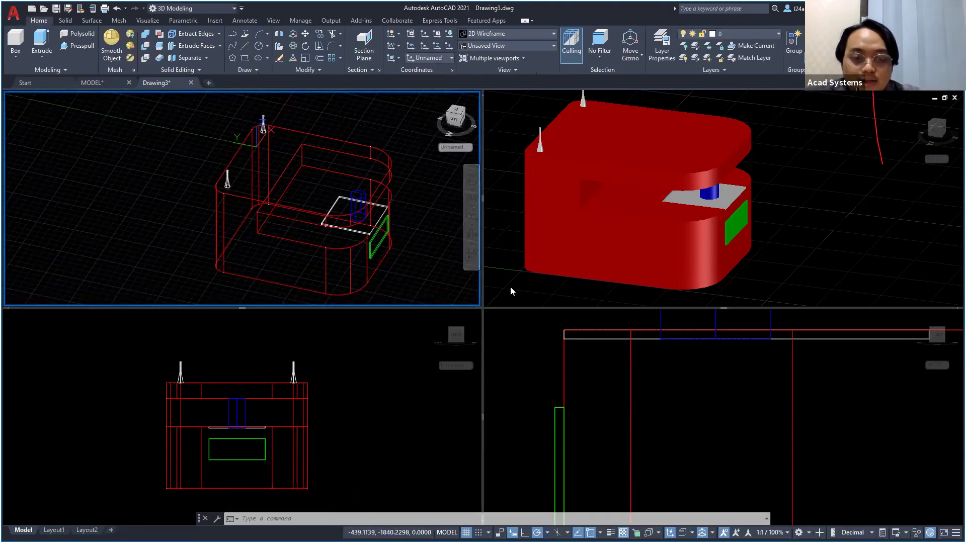
{"action": "left_click", "coordinate": [411, 248]}
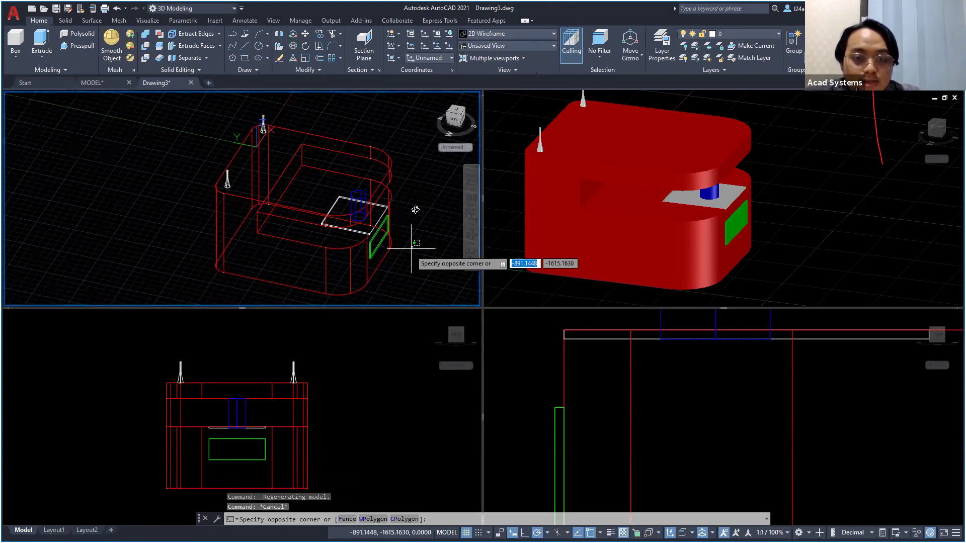
{"action": "left_click", "coordinate": [411, 248]}
{"action": "middle_click_drag", "start_coordinate": [410, 248], "coordinate": [389, 229], "text": "shift"}
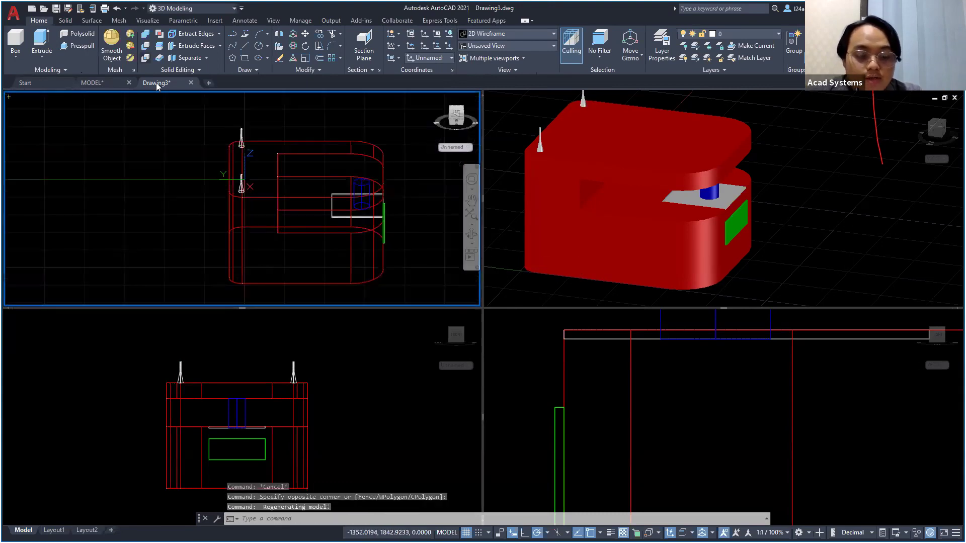
{"action": "mouse_move", "coordinate": [156, 86]}
{"action": "type", "text": "off"}
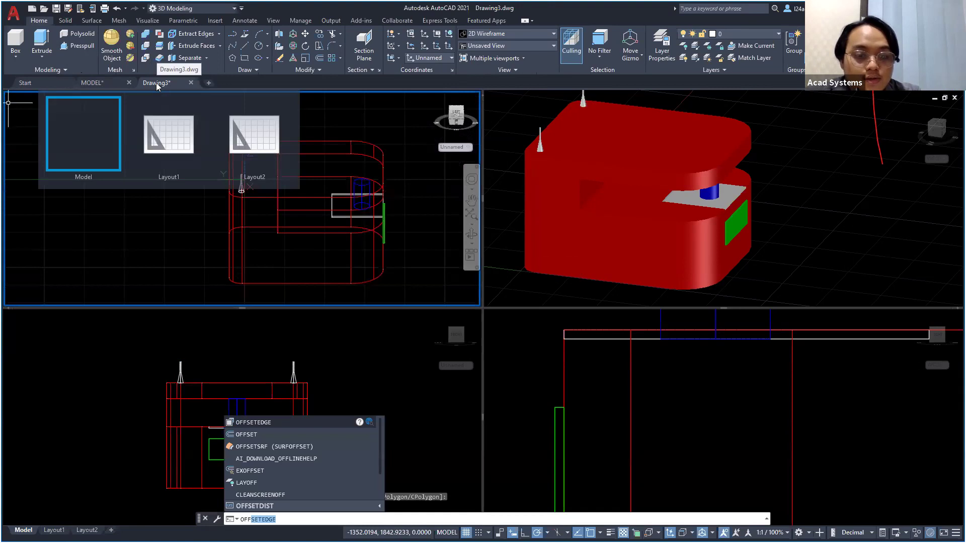
{"action": "key", "text": "Return"}
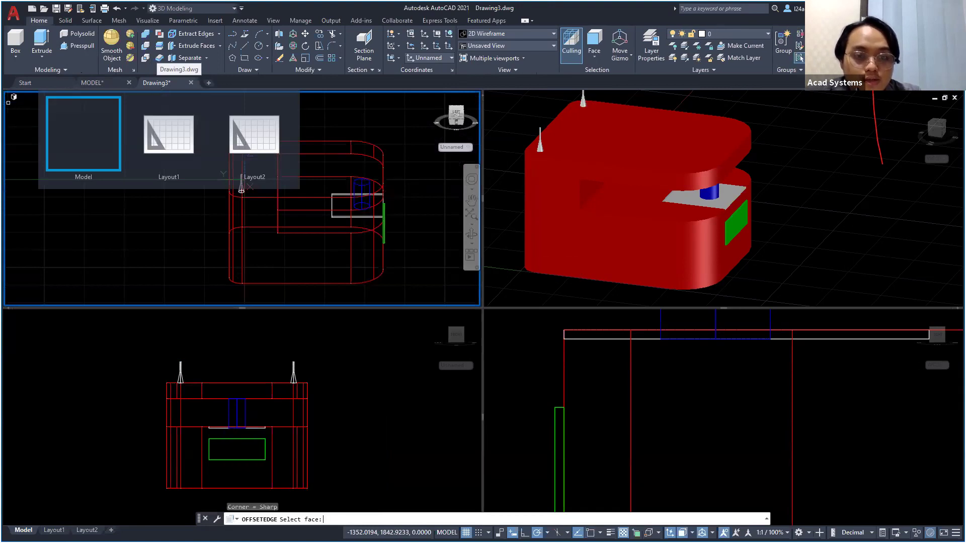
{"action": "left_click", "coordinate": [327, 241]}
{"action": "mouse_move", "coordinate": [391, 269]}
{"action": "middle_mouse_down", "text": "shift"}
{"action": "mouse_move", "coordinate": [393, 292]}
{"action": "mouse_move", "coordinate": [391, 263]}
{"action": "middle_mouse_up", "text": "shift"}
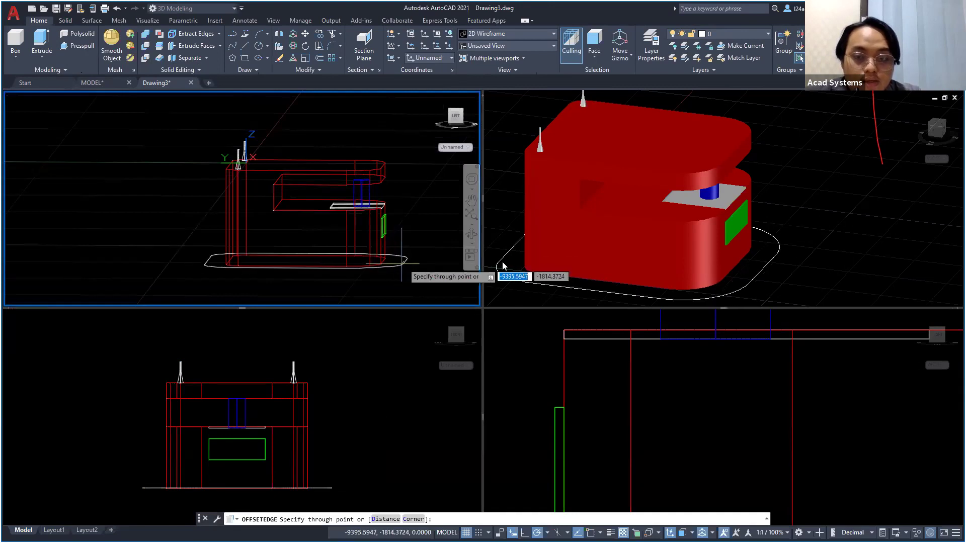
{"action": "left_click", "coordinate": [519, 267]}
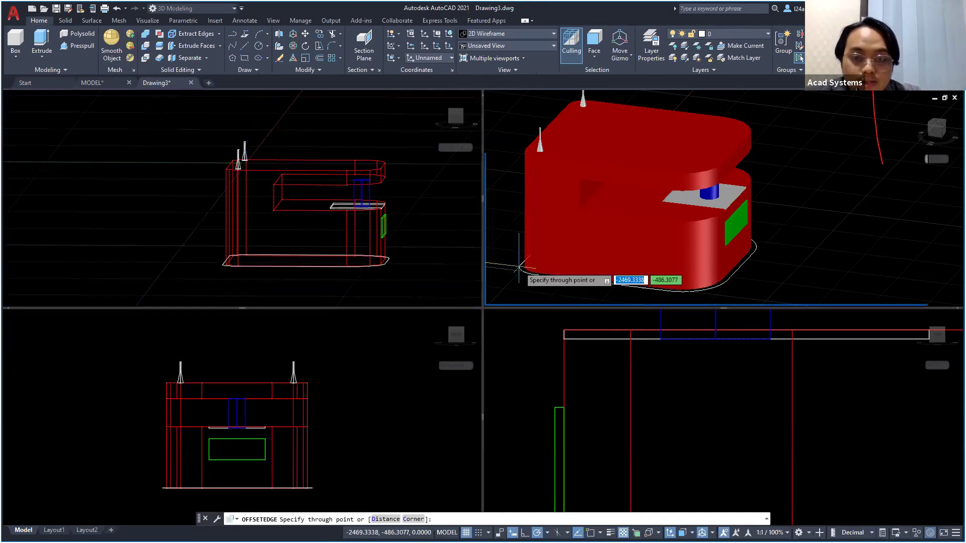
{"action": "left_click", "coordinate": [514, 265]}
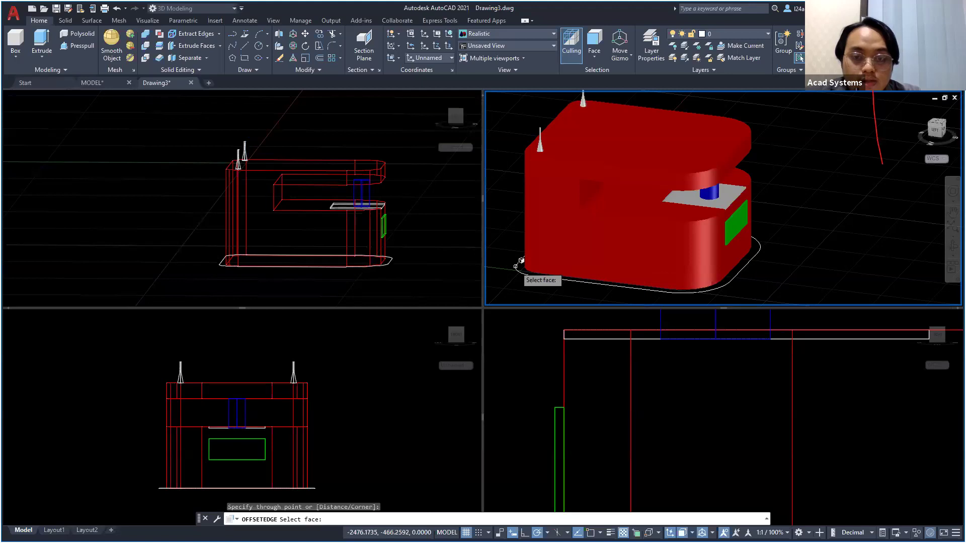
{"action": "key", "text": "Return"}
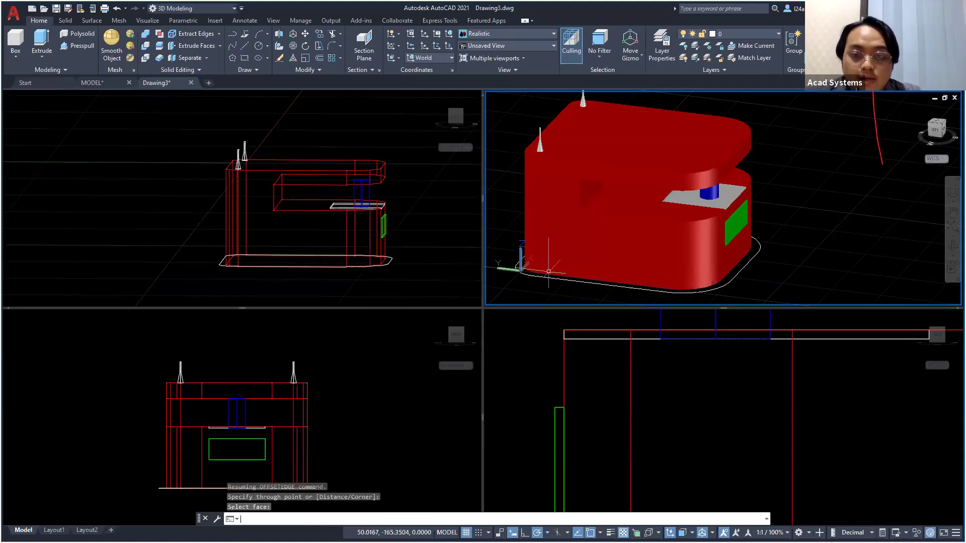
Extrude the offset outline around the red body's base to a height of 5
{"action": "scroll", "coordinate": [671, 205], "scroll_direction": "up", "scroll_amount": 2}
{"action": "scroll", "coordinate": [548, 264], "scroll_direction": "up", "scroll_amount": 2}
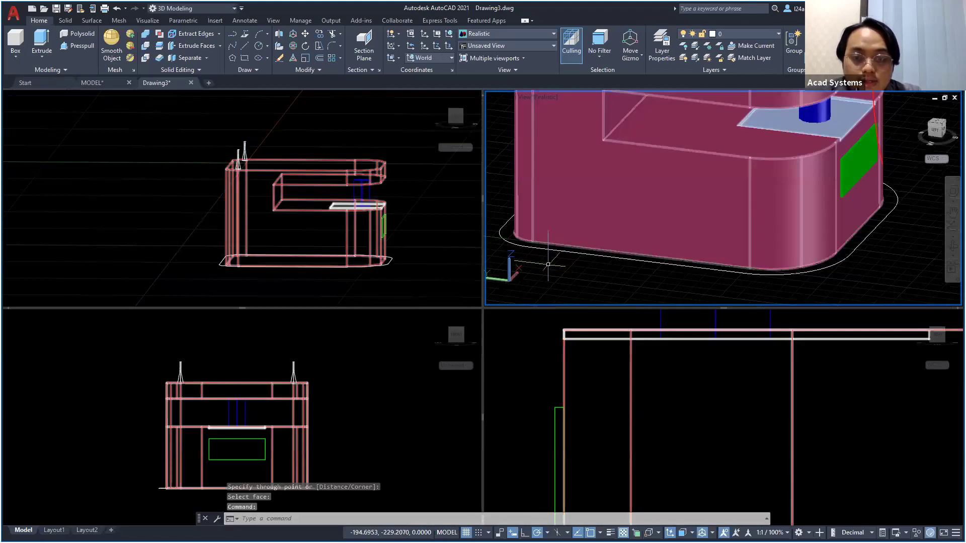
{"action": "left_click", "coordinate": [547, 264]}
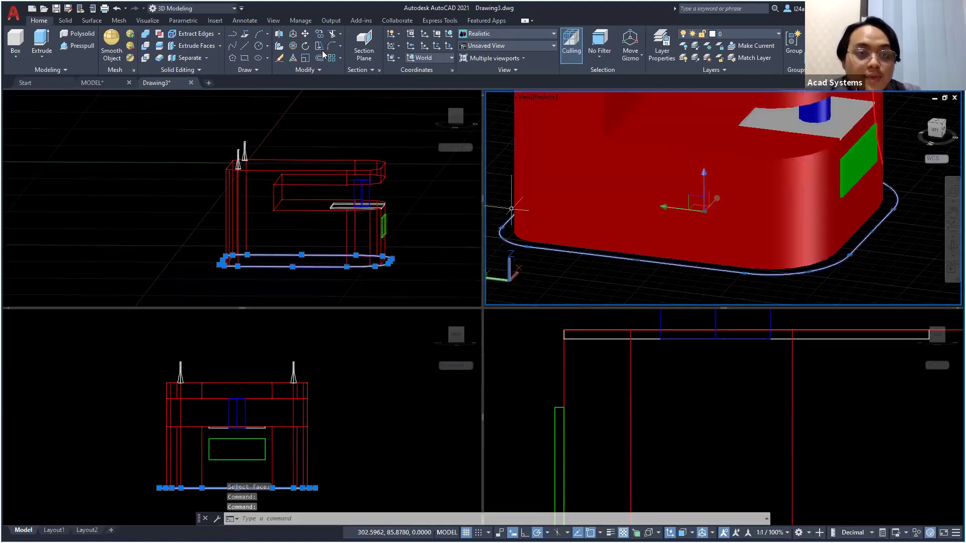
{"action": "left_click", "coordinate": [41, 42]}
{"action": "type", "text": "5"}
{"action": "key", "text": "Return"}
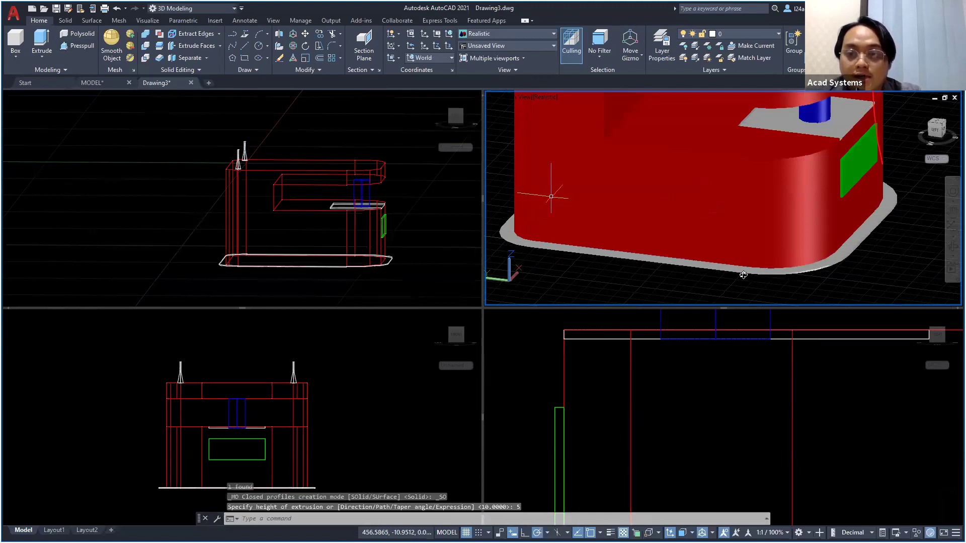
{"action": "middle_click_drag", "start_coordinate": [552, 196], "coordinate": [594, 195], "text": "shift"}
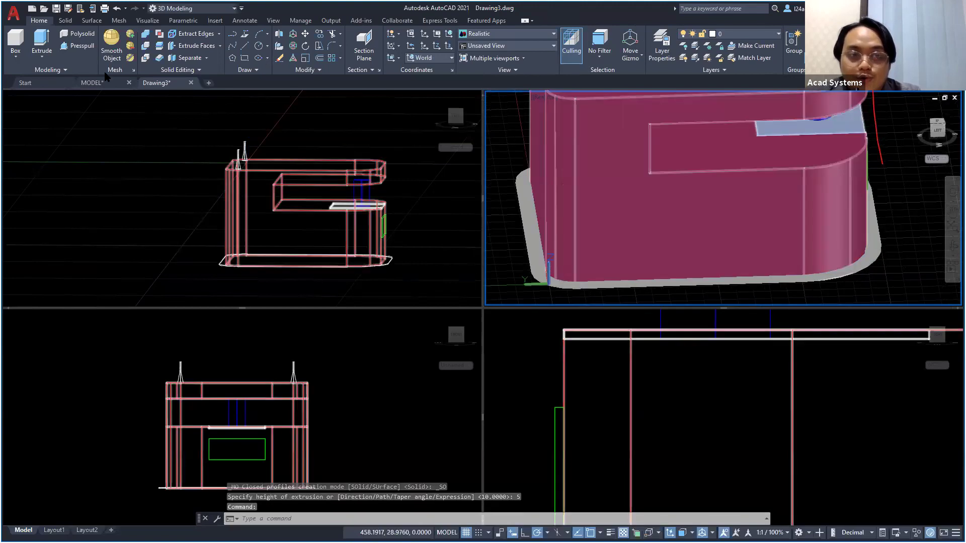
Examine the finished reference model's base plate, wheels and side wedge in MODEL.dwg, and return to Drawing3
{"action": "left_click", "coordinate": [104, 82]}
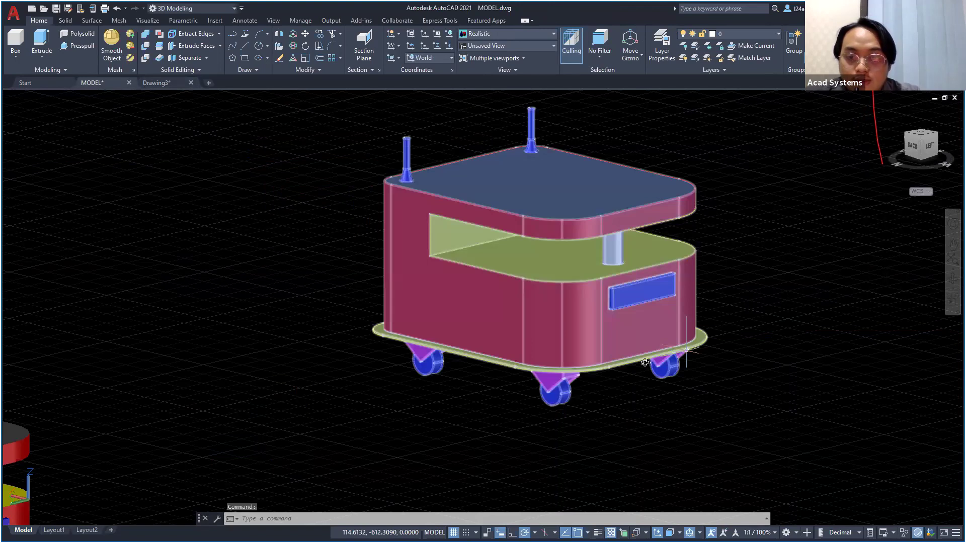
{"action": "middle_click_drag", "start_coordinate": [841, 388], "coordinate": [629, 265], "text": "shift"}
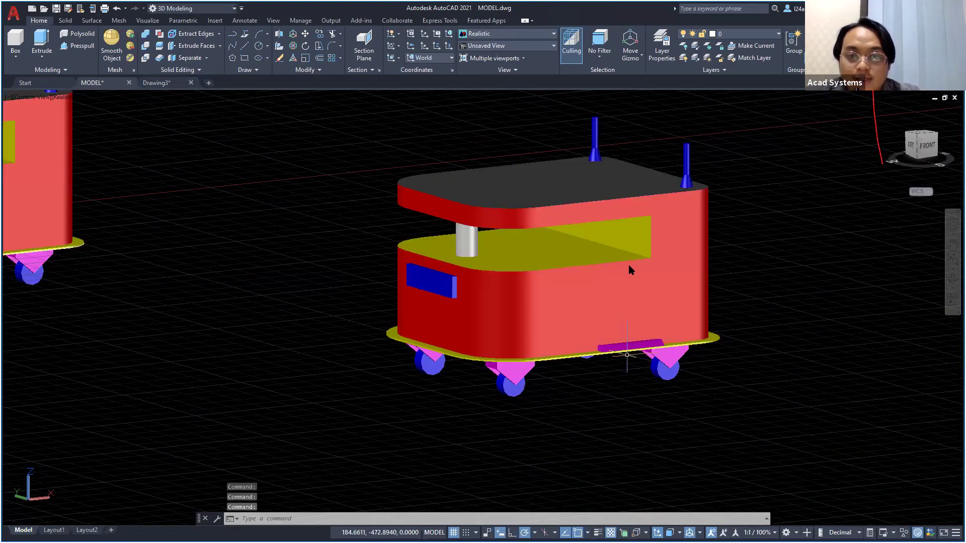
{"action": "key", "text": "alt+Tab"}
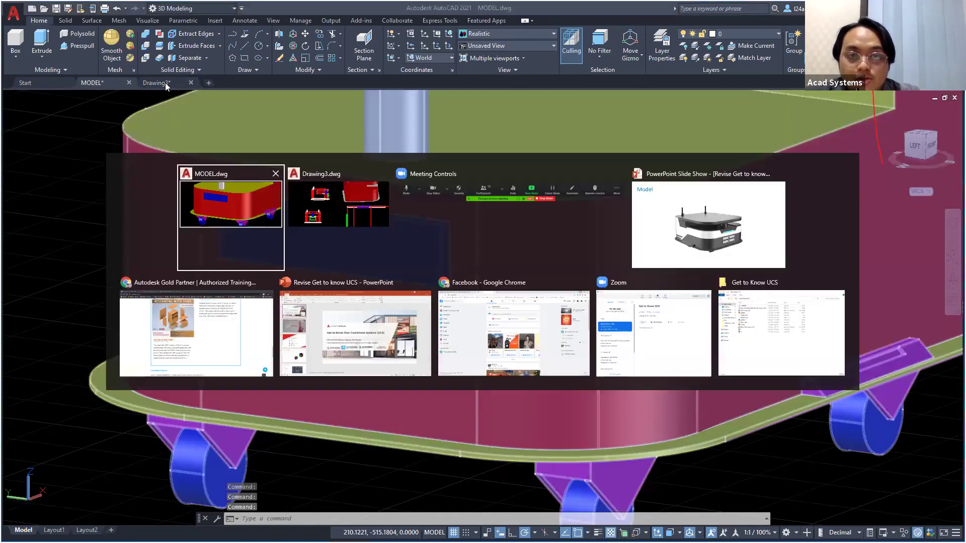
{"action": "left_click", "coordinate": [166, 84]}
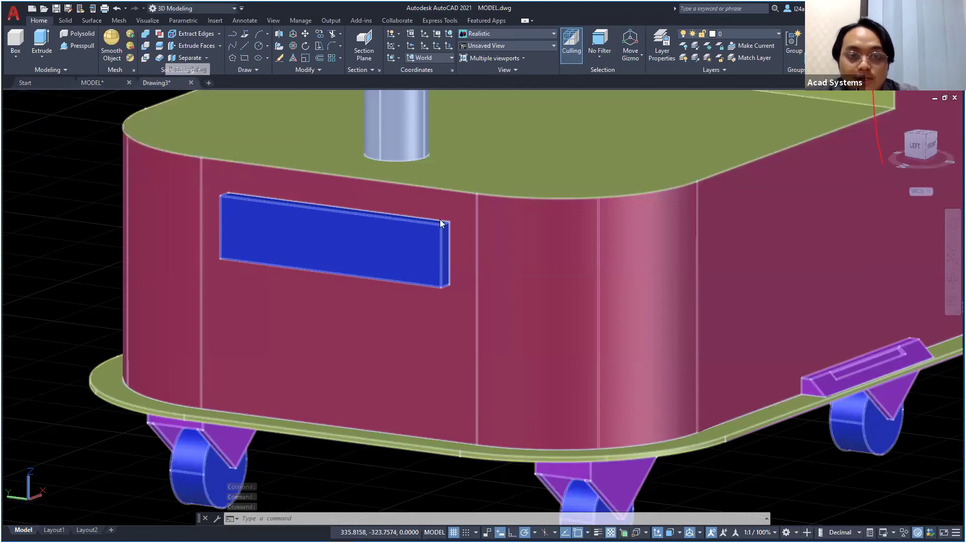
{"action": "scroll", "coordinate": [655, 264], "scroll_direction": "down", "scroll_amount": 3}
{"action": "middle_click_drag", "start_coordinate": [655, 264], "coordinate": [652, 271], "text": "shift"}
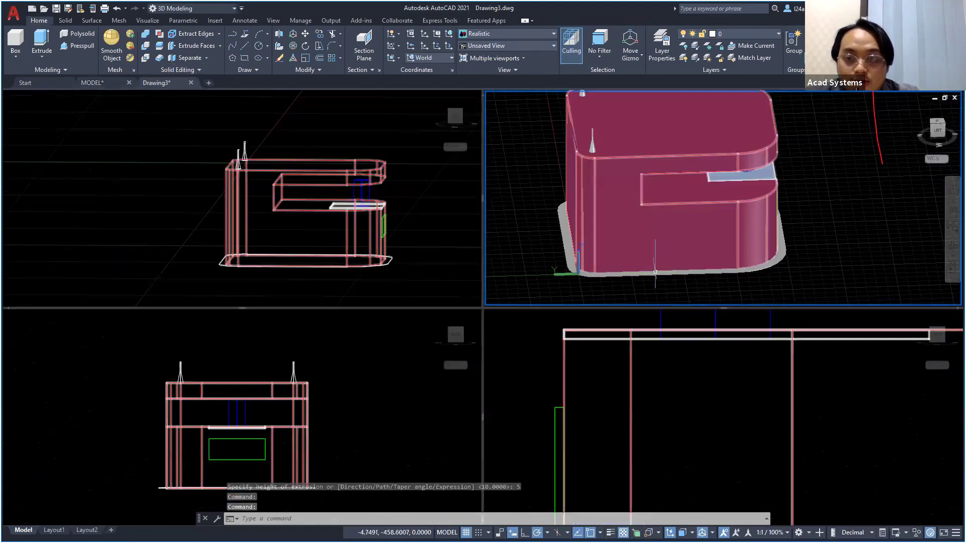
{"action": "key", "text": "Escape"}
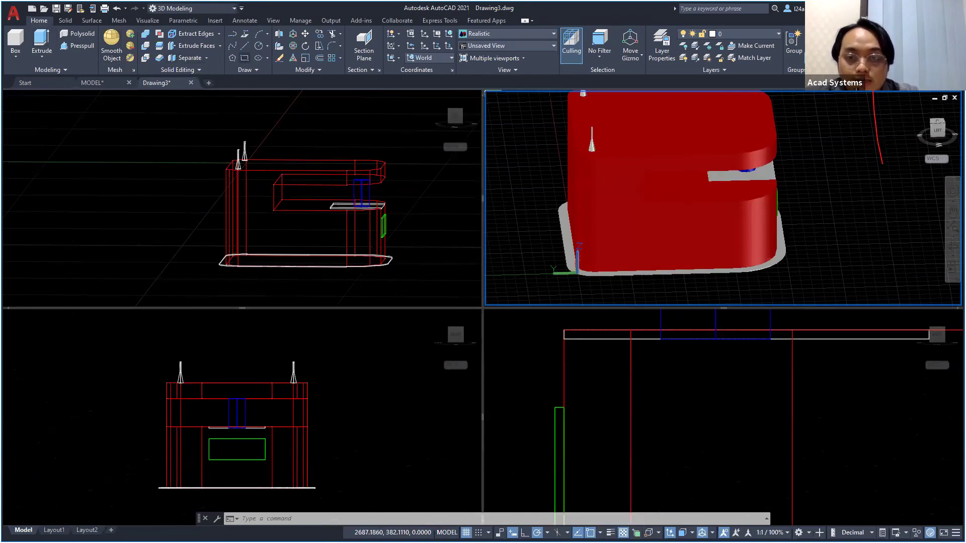
{"action": "scroll", "coordinate": [636, 259], "scroll_direction": "up", "scroll_amount": 4}
{"action": "scroll", "coordinate": [641, 262], "scroll_direction": "up", "scroll_amount": 3}
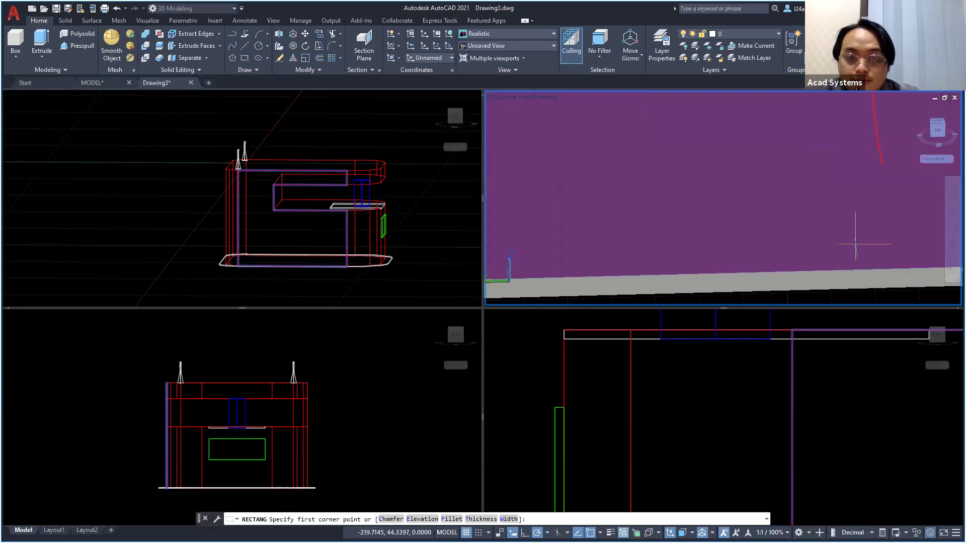
{"action": "middle_click_drag", "start_coordinate": [760, 293], "coordinate": [678, 286], "text": "shift"}
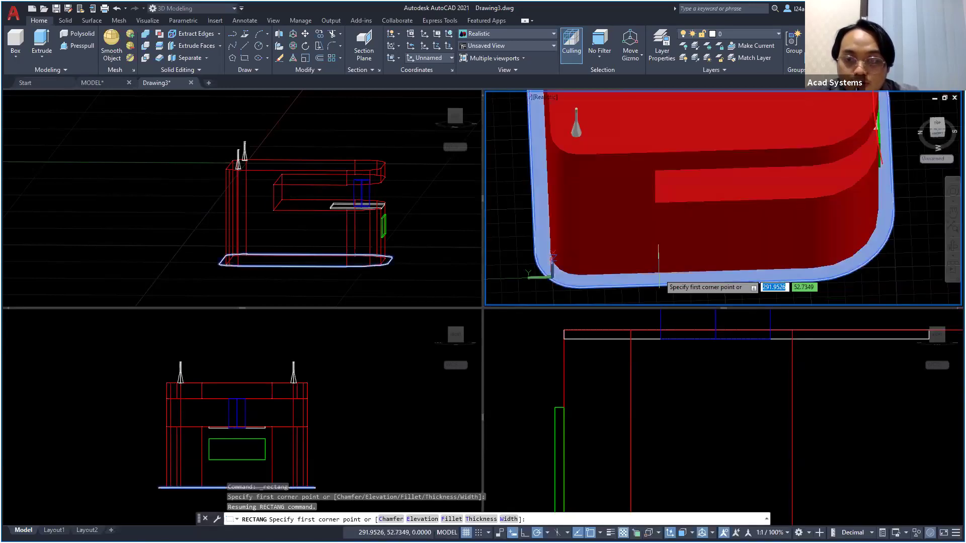
{"action": "left_click", "coordinate": [659, 274]}
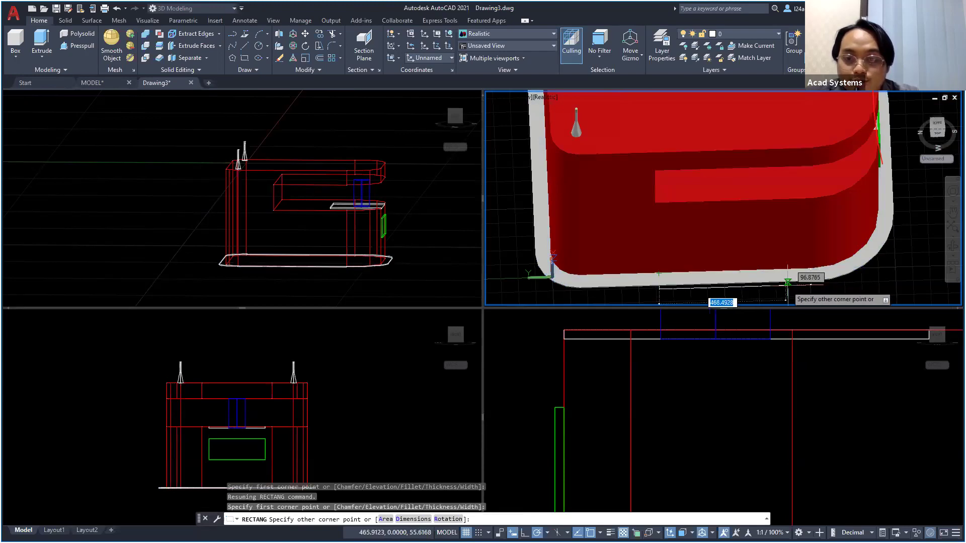
{"action": "key", "text": "Escape"}
{"action": "scroll", "coordinate": [688, 212], "scroll_direction": "down", "scroll_amount": 2}
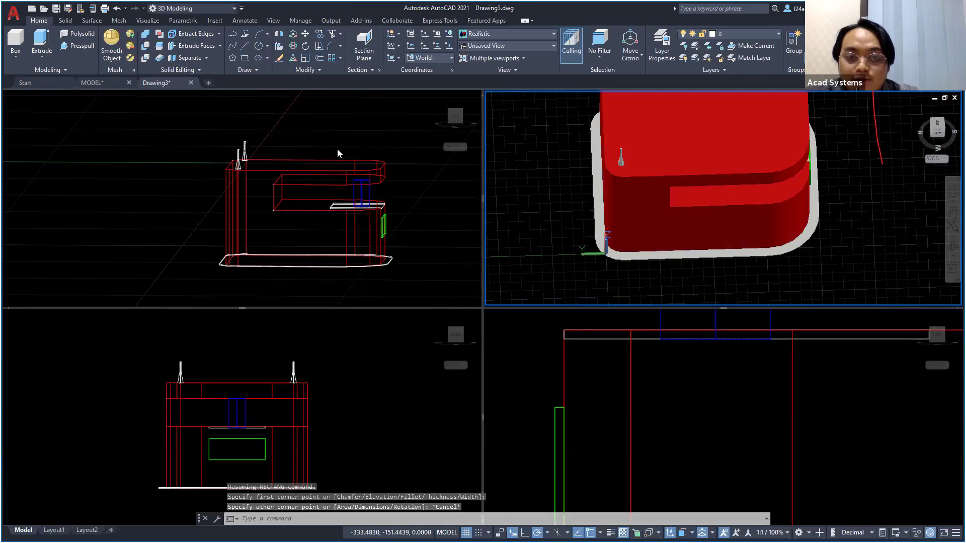
Draw a rectangle on the base plate's rim along the body's long side, from the plate's outer edge to the red body's bottom edge
{"action": "left_click", "coordinate": [372, 383]}
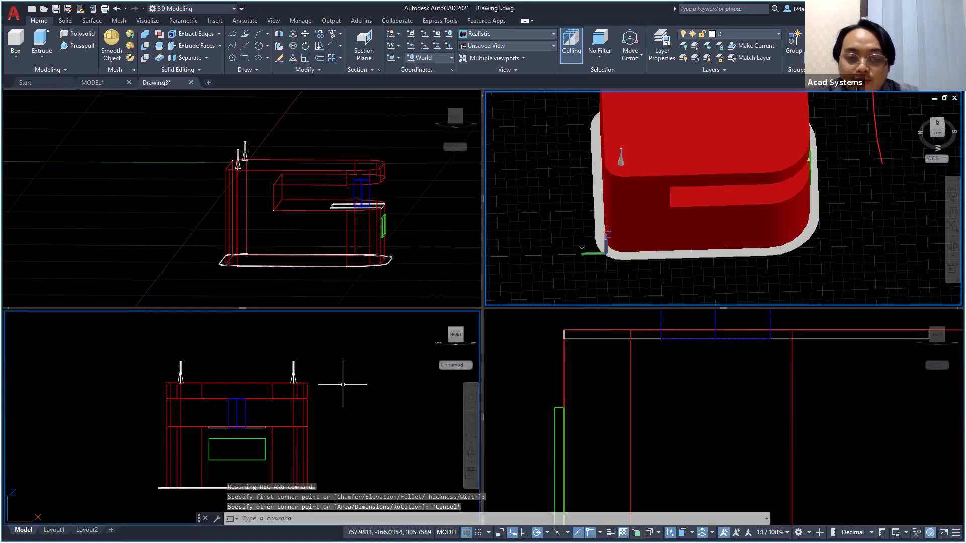
{"action": "left_click", "coordinate": [396, 266]}
{"action": "left_click", "coordinate": [597, 405]}
{"action": "scroll", "coordinate": [599, 409], "scroll_direction": "down", "scroll_amount": 3}
{"action": "scroll", "coordinate": [599, 411], "scroll_direction": "up", "scroll_amount": 2}
{"action": "middle_click_drag", "start_coordinate": [460, 276], "coordinate": [413, 268], "text": "shift"}
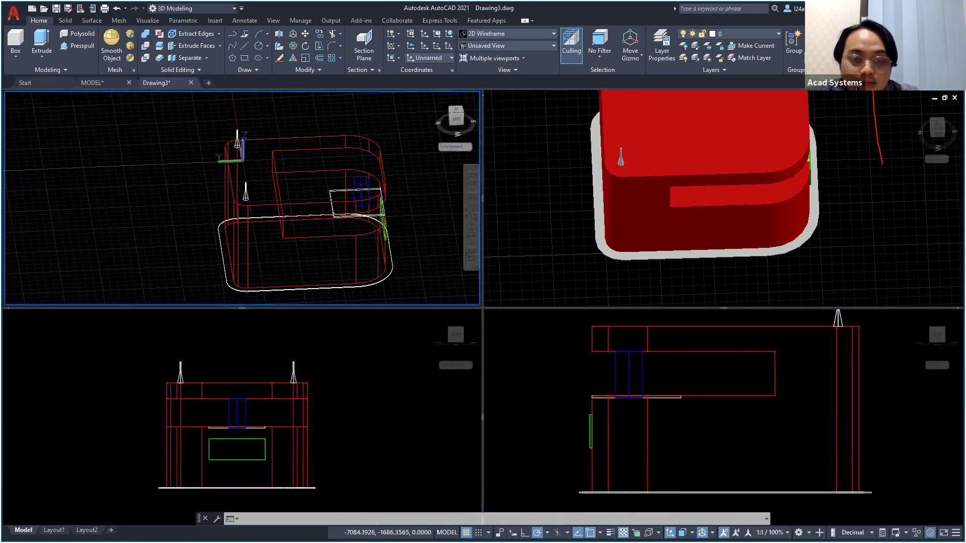
{"action": "scroll", "coordinate": [361, 276], "scroll_direction": "up", "scroll_amount": 4}
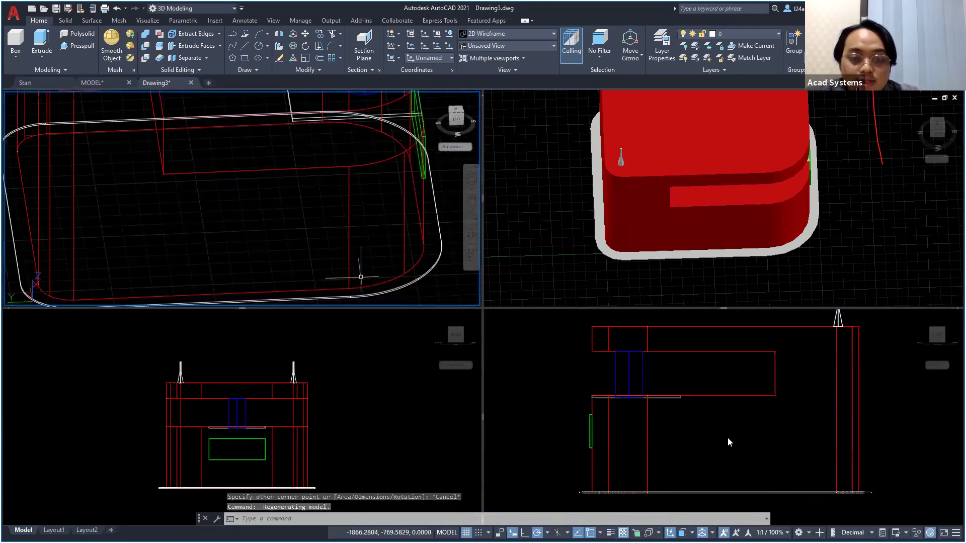
{"action": "scroll", "coordinate": [360, 276], "scroll_direction": "down", "scroll_amount": 3}
{"action": "scroll", "coordinate": [431, 232], "scroll_direction": "up", "scroll_amount": 4}
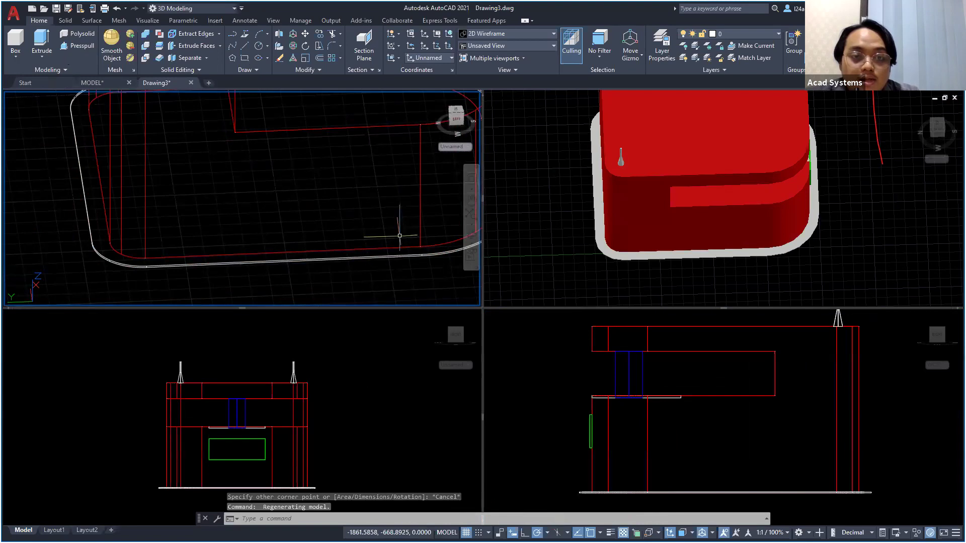
{"action": "key", "text": "Return"}
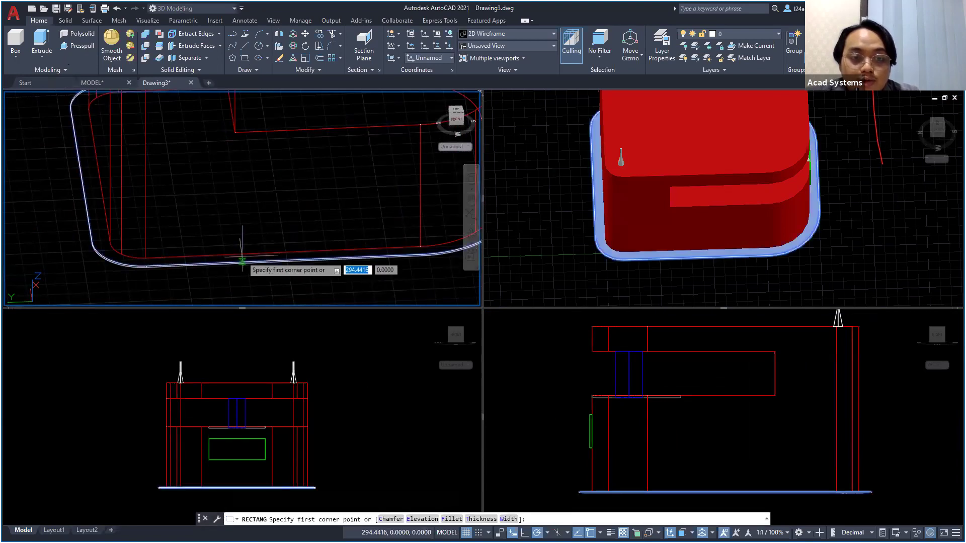
{"action": "left_click", "coordinate": [242, 262]}
{"action": "left_click", "coordinate": [345, 252]}
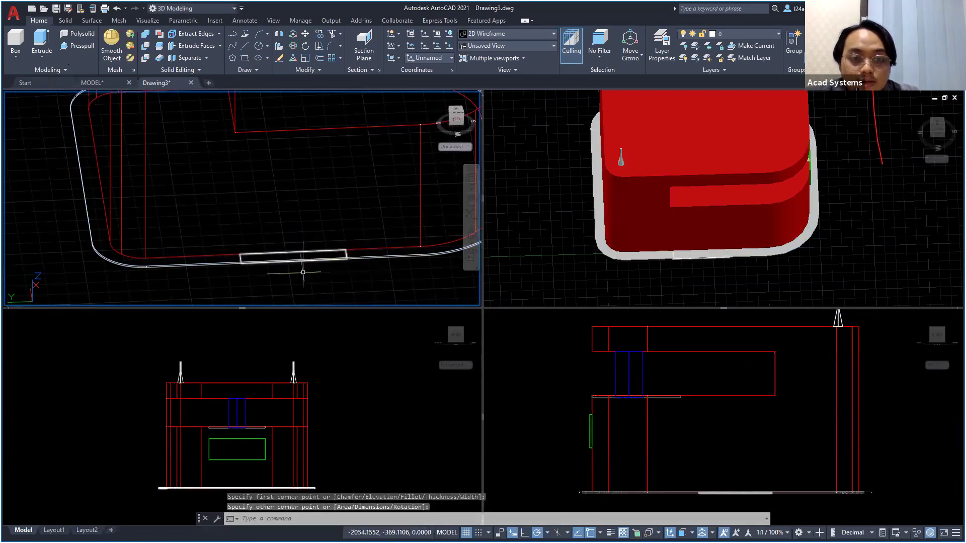
Extrude the rectangle on the base plate's rim to a height of 50
{"action": "scroll", "coordinate": [284, 268], "scroll_direction": "up", "scroll_amount": 2}
{"action": "scroll", "coordinate": [284, 248], "scroll_direction": "up", "scroll_amount": 3}
{"action": "middle_click_drag", "start_coordinate": [263, 248], "coordinate": [273, 244], "text": "shift"}
{"action": "left_click", "coordinate": [43, 37]}
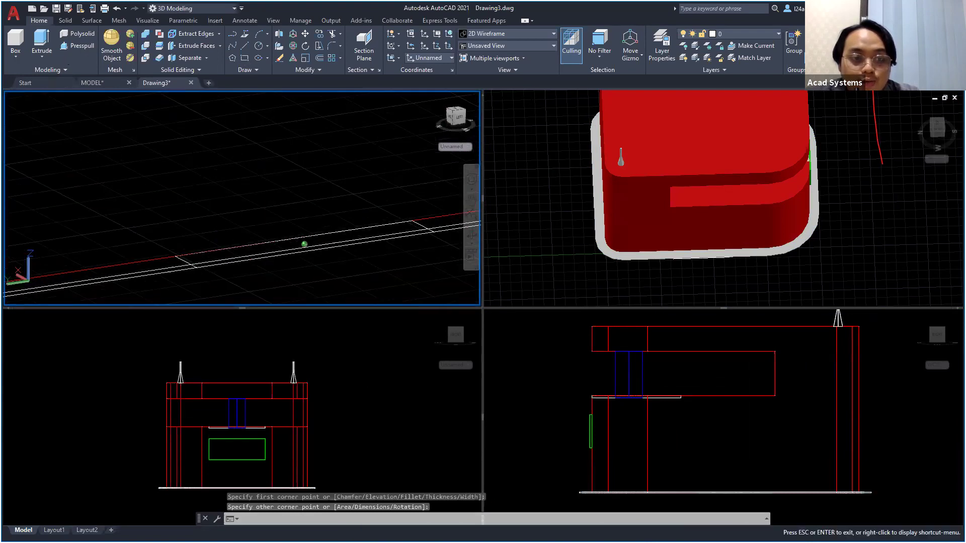
{"action": "left_click", "coordinate": [187, 261]}
{"action": "key", "text": "Return"}
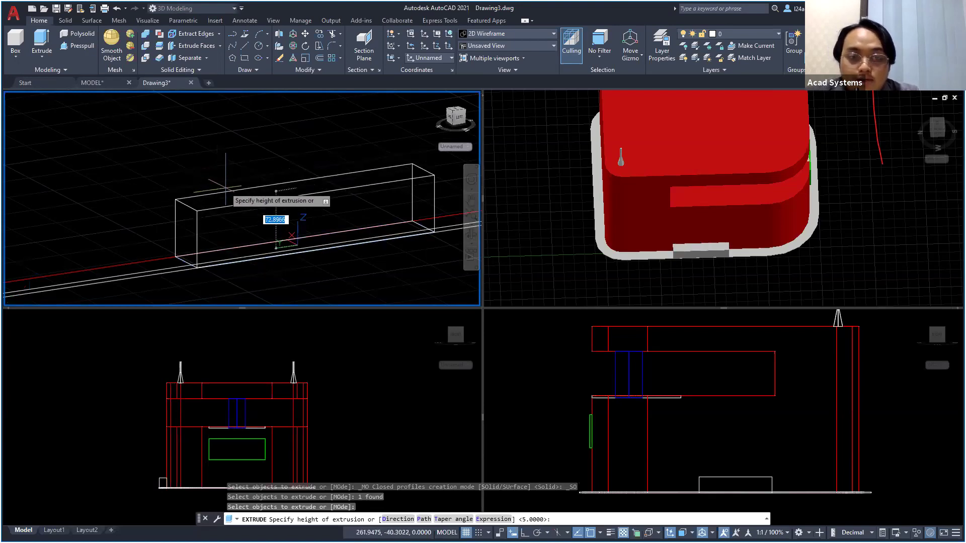
{"action": "type", "text": "50"}
{"action": "key", "text": "Return"}
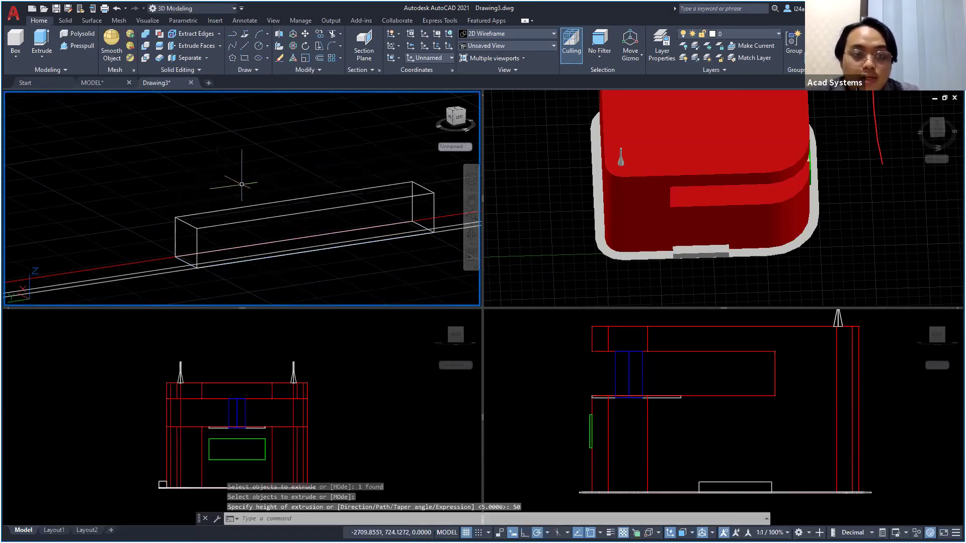
Draw a closed triangle of lines on the small box's end face, with its diagonal running from the outer bottom corner to the inner top corner
{"action": "middle_click_drag", "start_coordinate": [238, 257], "coordinate": [282, 259], "text": "shift"}
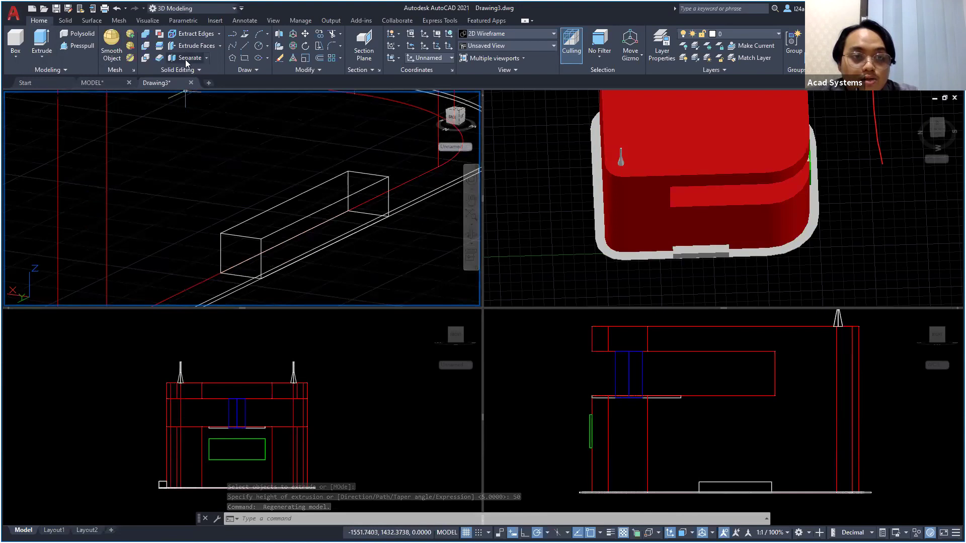
{"action": "left_click", "coordinate": [243, 44]}
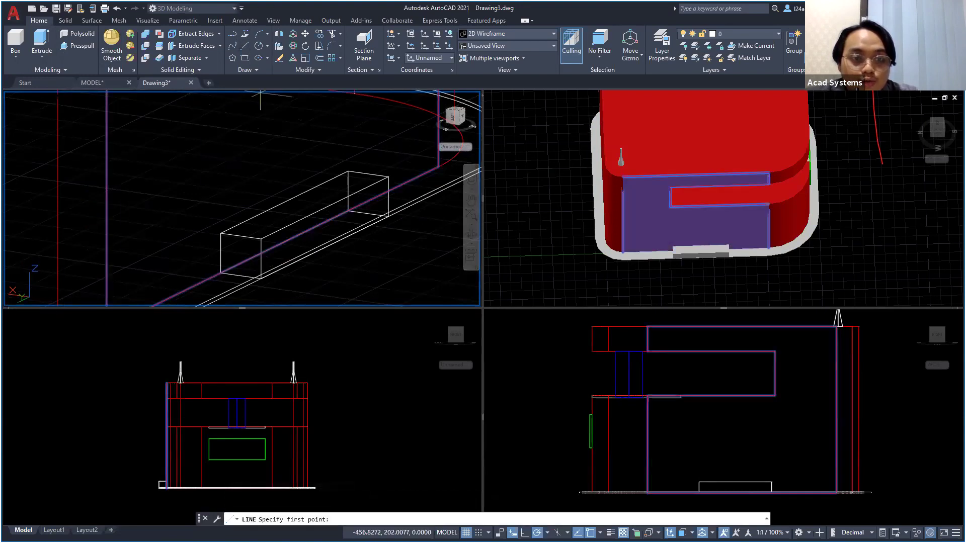
{"action": "left_click", "coordinate": [260, 278]}
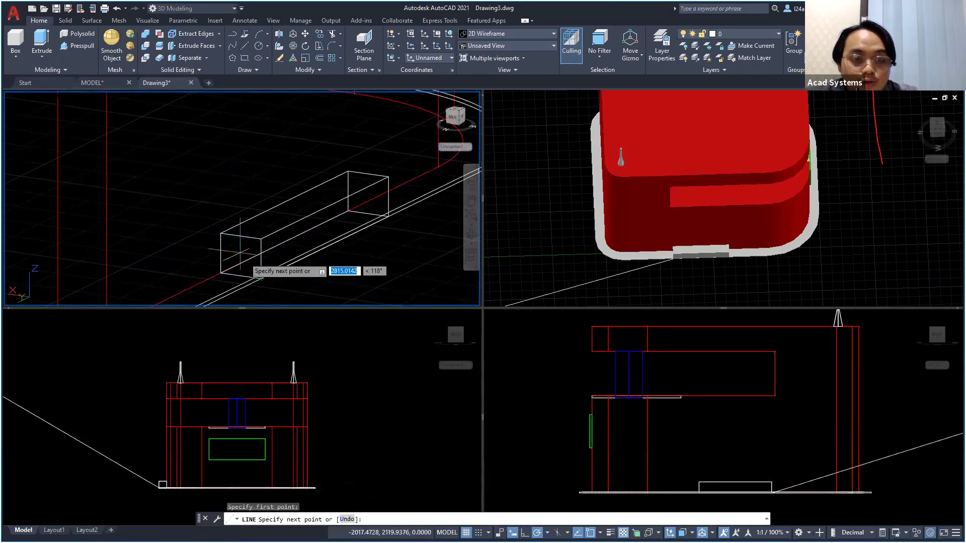
{"action": "left_click", "coordinate": [221, 273]}
{"action": "left_click", "coordinate": [261, 278]}
{"action": "key", "text": "Escape"}
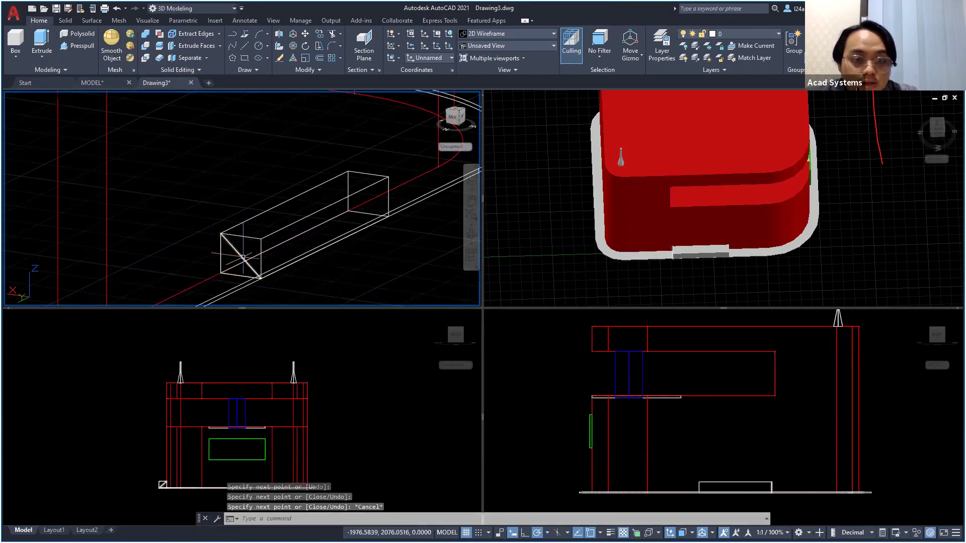
Join the three triangle lines on the box's end face into one polyline
{"action": "left_click", "coordinate": [243, 257]}
{"action": "left_click", "coordinate": [226, 255]}
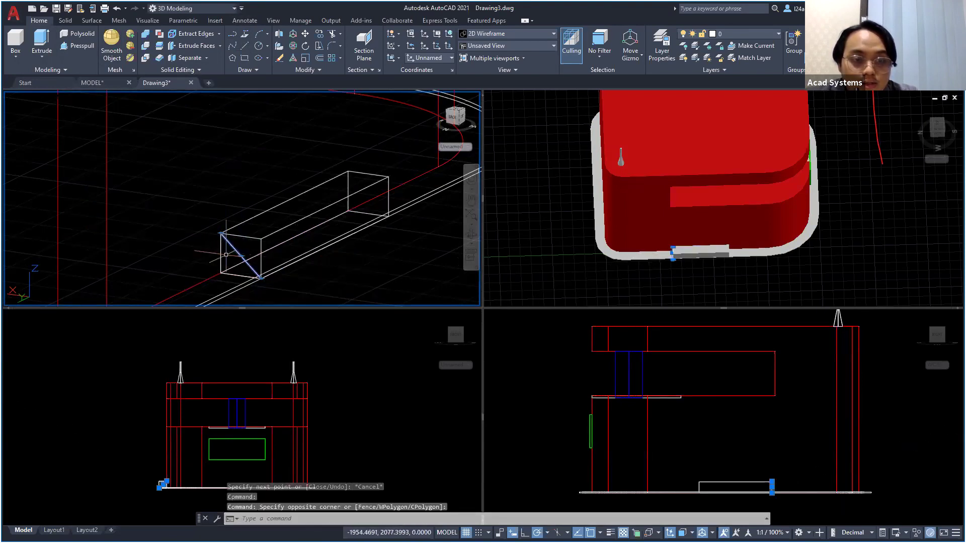
{"action": "left_click", "coordinate": [232, 272]}
{"action": "left_click", "coordinate": [244, 282]}
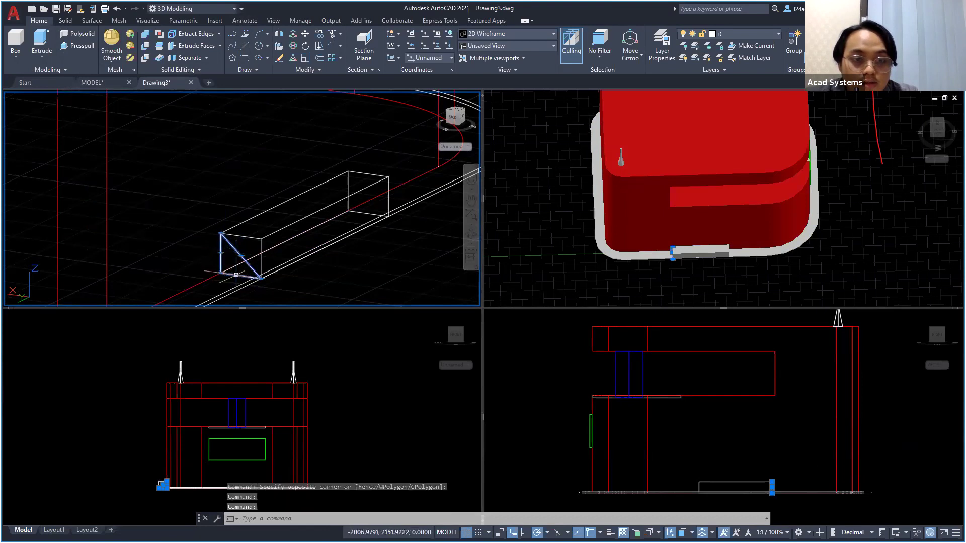
{"action": "type", "text": "j"}
{"action": "key", "text": "Return"}
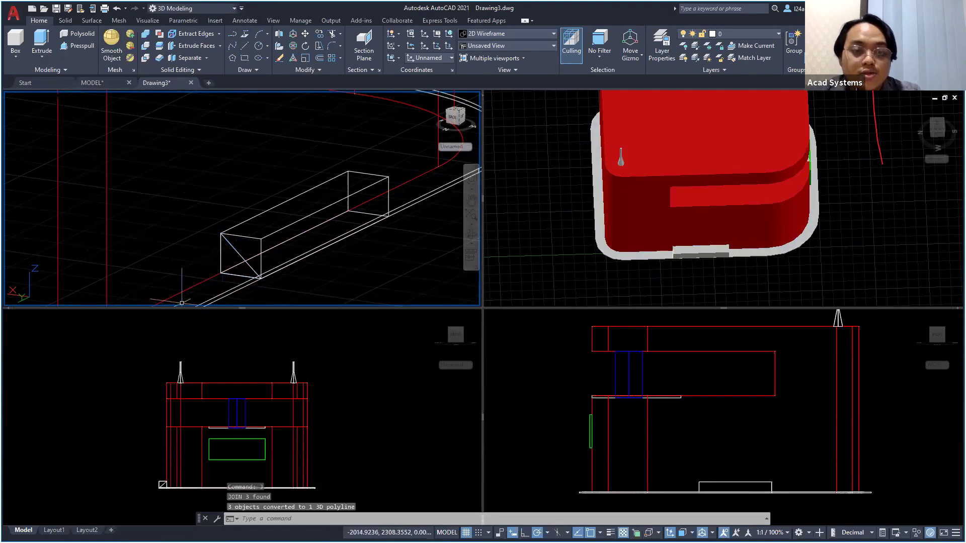
Extrude the joined triangle along the small box to its far end to form a wedge
{"action": "left_click", "coordinate": [40, 40]}
{"action": "left_click", "coordinate": [246, 266]}
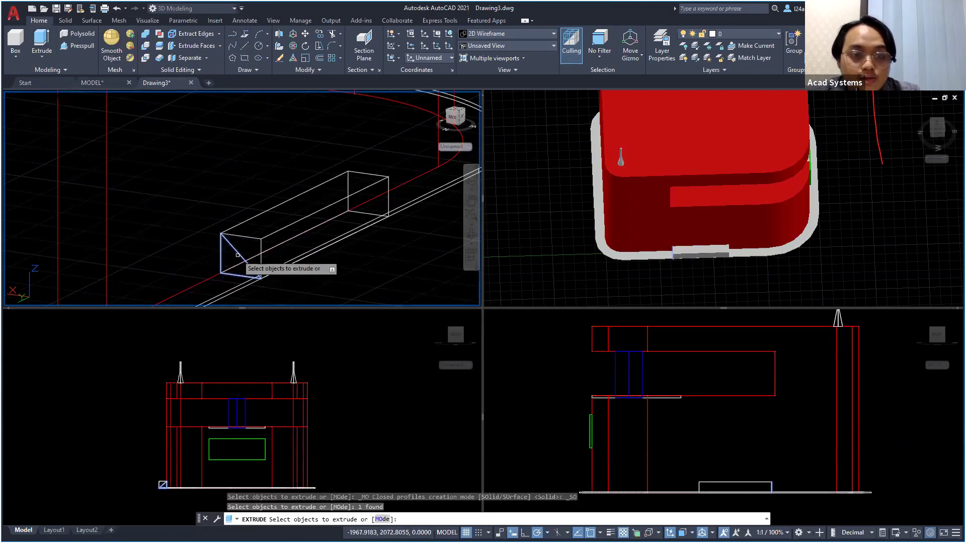
{"action": "key", "text": "Return"}
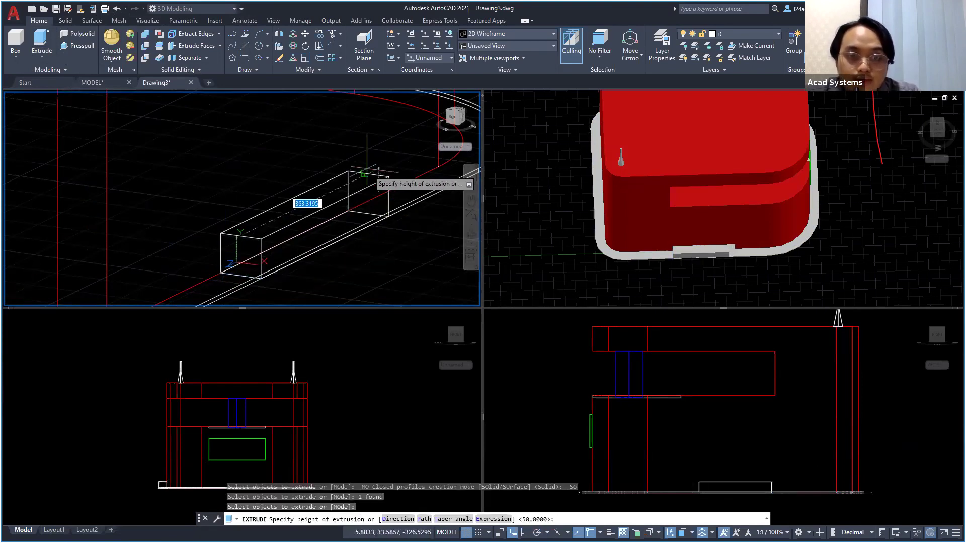
{"action": "left_click", "coordinate": [397, 193]}
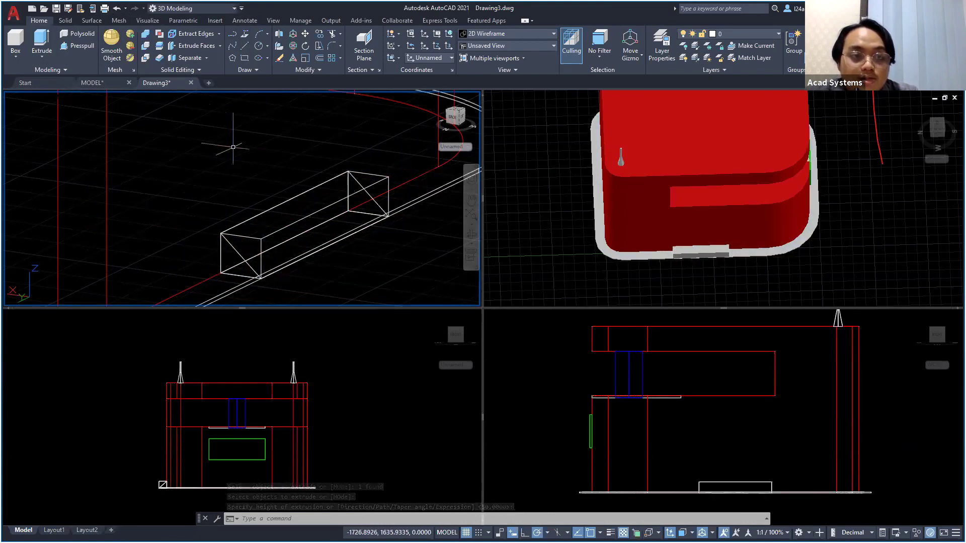
{"action": "left_click", "coordinate": [237, 254]}
{"action": "key", "text": "Escape"}
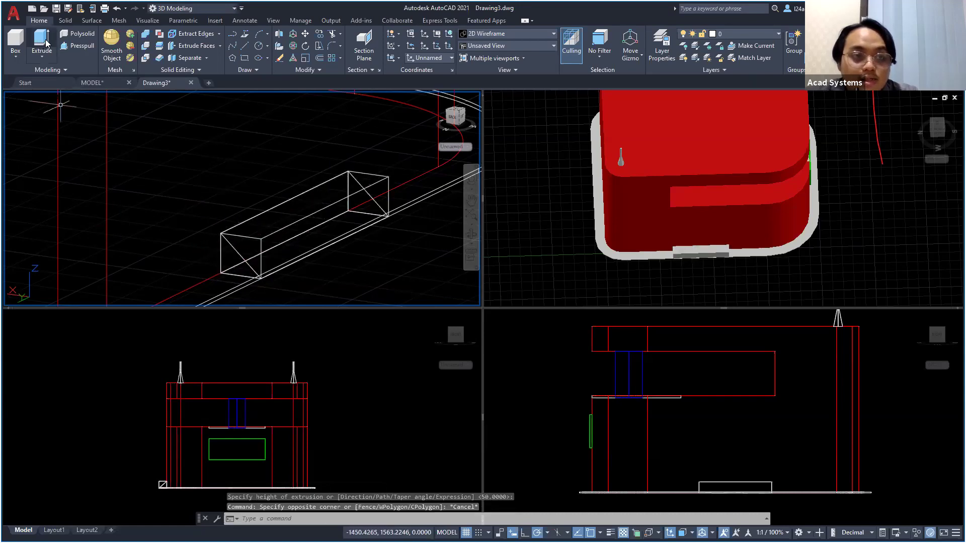
{"action": "left_click", "coordinate": [15, 43]}
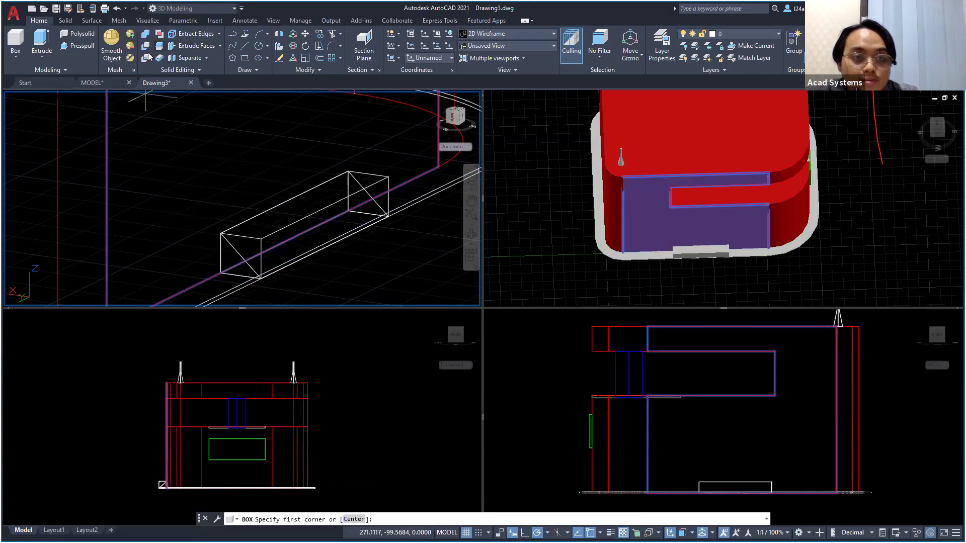
{"action": "left_click", "coordinate": [244, 57]}
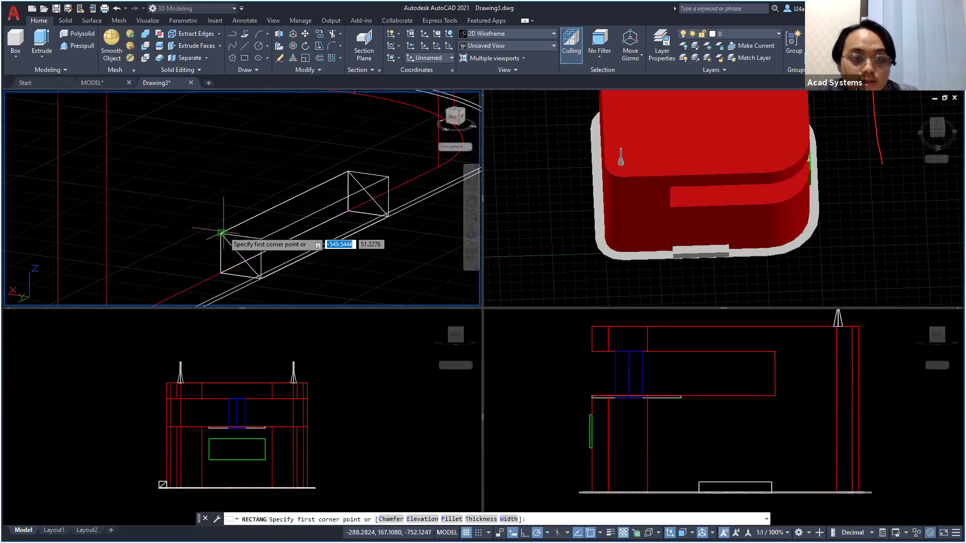
{"action": "left_click", "coordinate": [221, 236]}
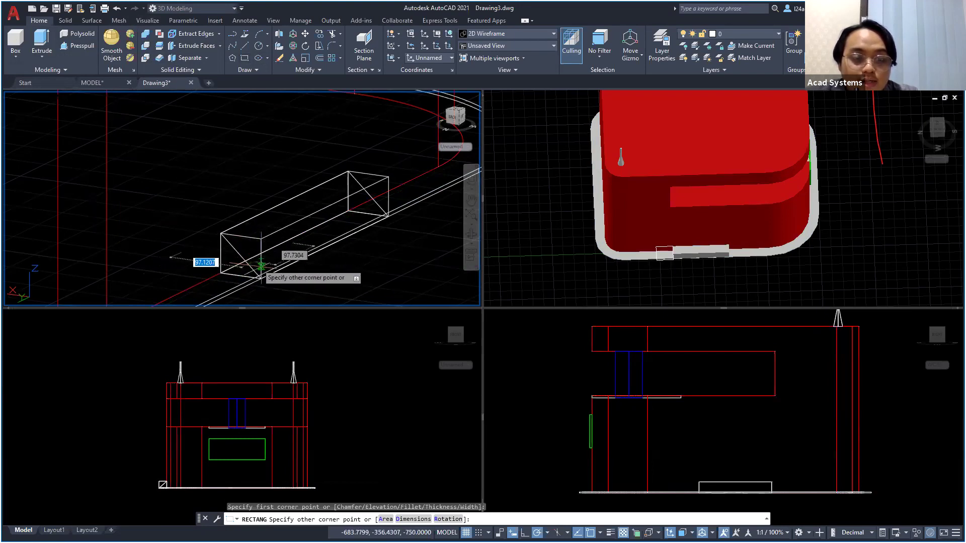
{"action": "key", "text": "Escape"}
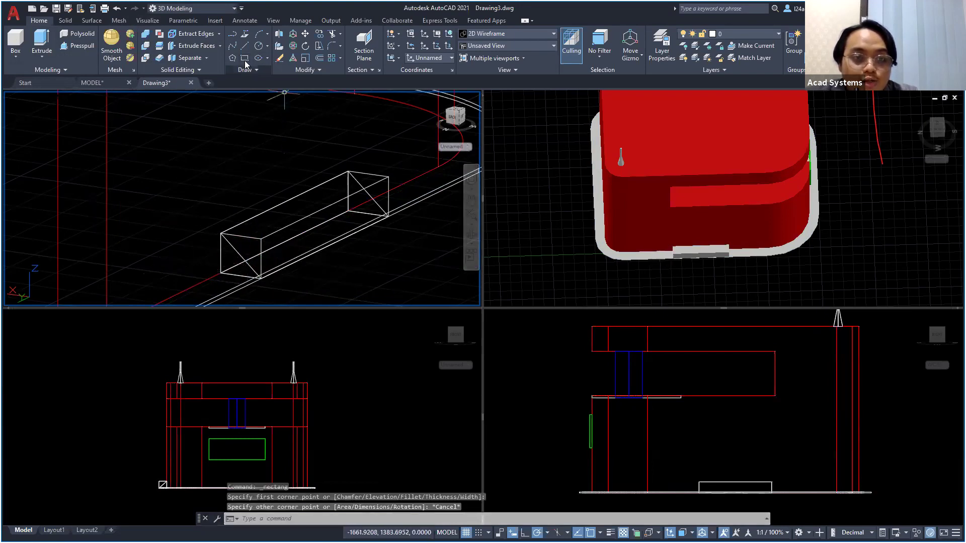
Align the user coordinate system with the near end face of the small box on the base plate's rim
{"action": "left_click", "coordinate": [391, 59]}
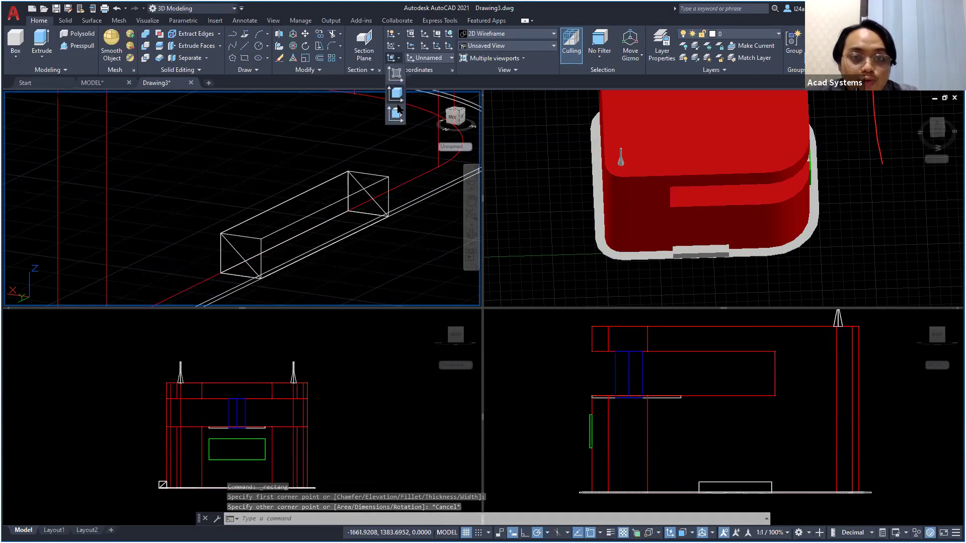
{"action": "left_click", "coordinate": [394, 118]}
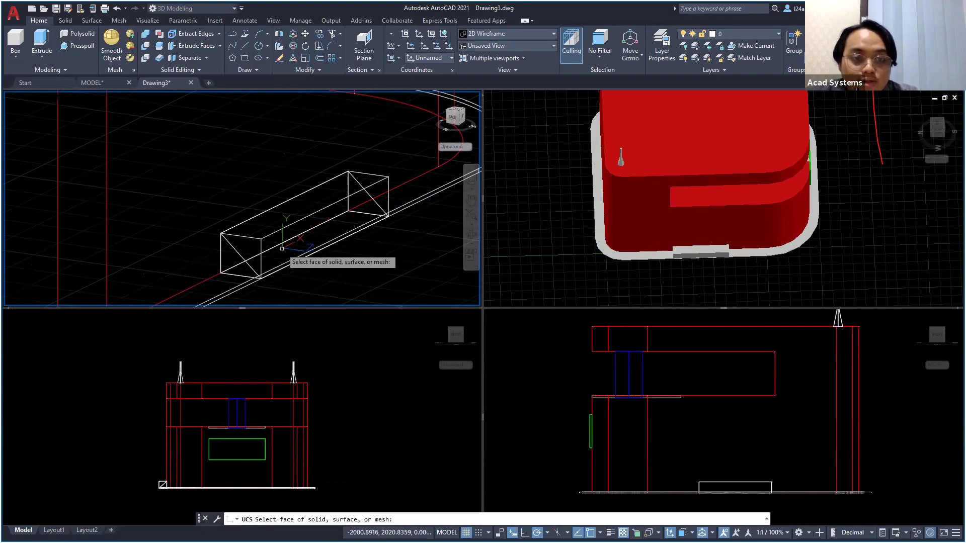
{"action": "left_click", "coordinate": [250, 246]}
{"action": "key", "text": "Return"}
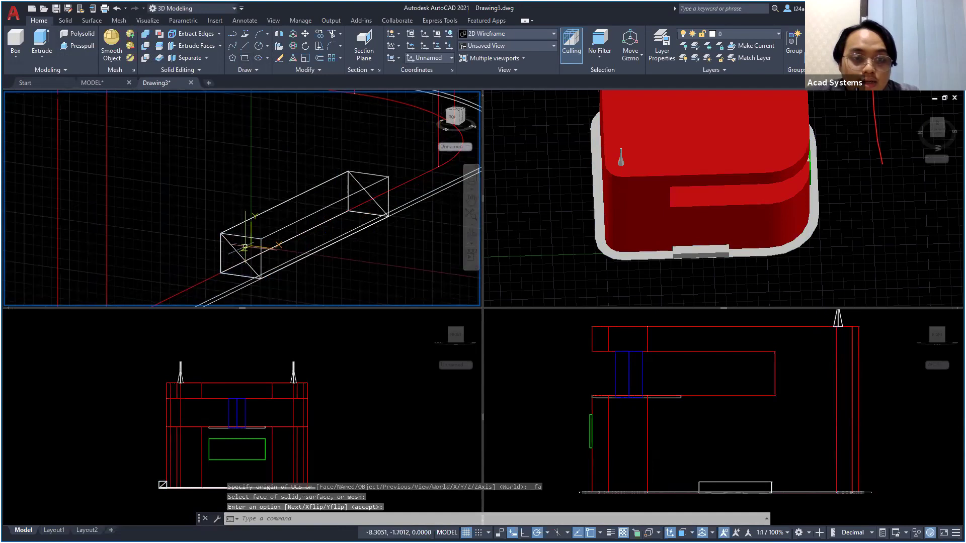
{"action": "scroll", "coordinate": [234, 240], "scroll_direction": "up", "scroll_amount": 4}
{"action": "middle_click_drag", "start_coordinate": [272, 240], "coordinate": [324, 220]}
{"action": "left_click", "coordinate": [244, 58]}
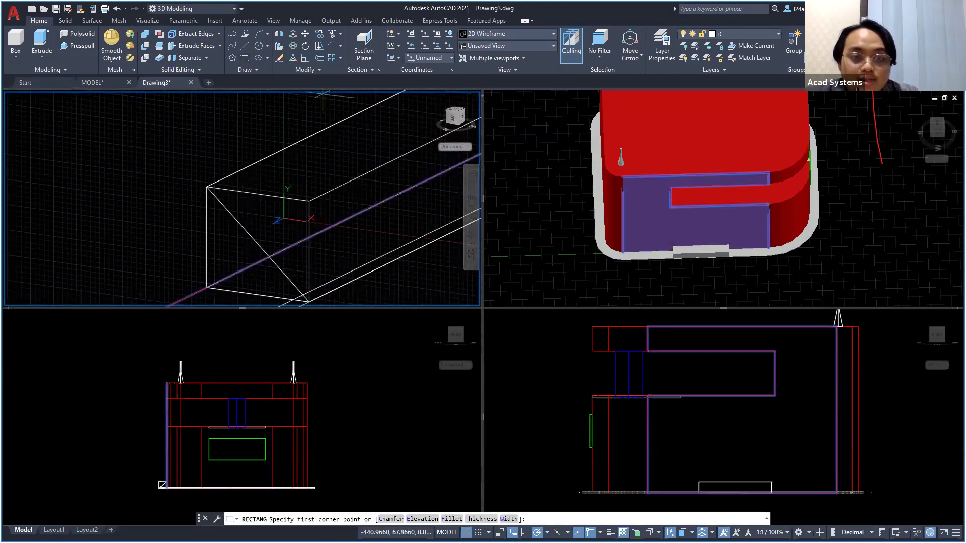
{"action": "left_click", "coordinate": [207, 187]}
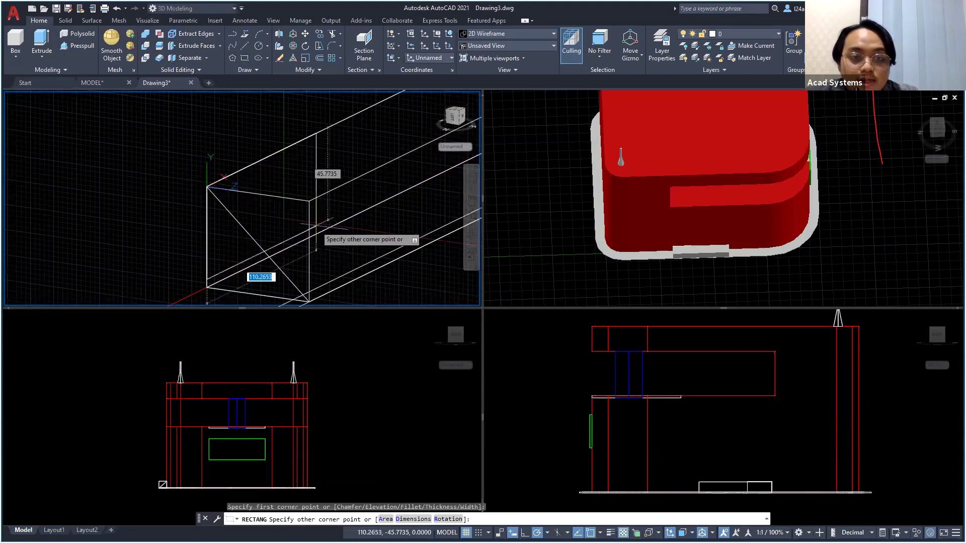
{"action": "key", "text": "Escape"}
{"action": "middle_click_drag", "start_coordinate": [339, 268], "coordinate": [382, 263], "text": "shift"}
{"action": "left_click_drag", "start_coordinate": [354, 265], "coordinate": [360, 265], "text": "shift"}
{"action": "middle_click_drag", "start_coordinate": [360, 265], "coordinate": [373, 265], "text": "shift"}
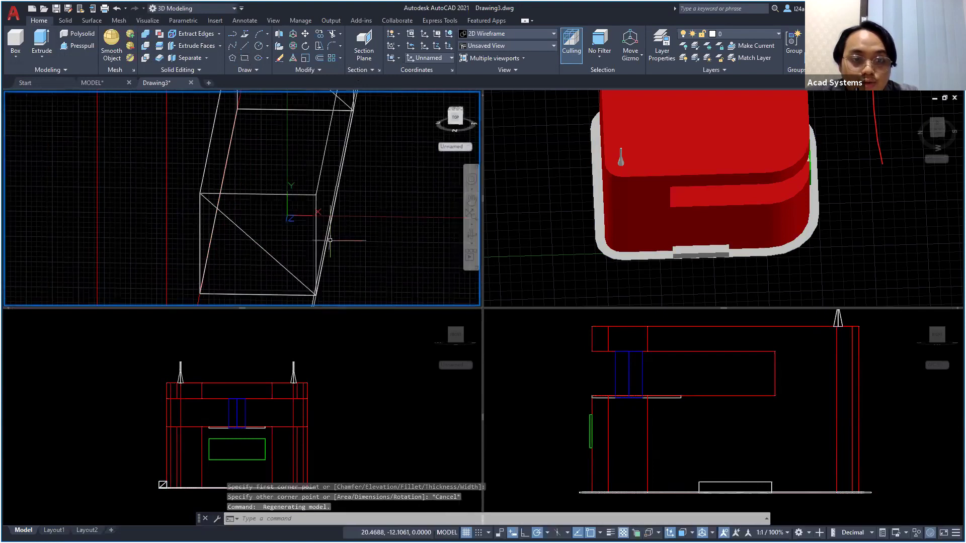
{"action": "scroll", "coordinate": [302, 233], "scroll_direction": "down", "scroll_amount": 2}
{"action": "key", "text": "space"}
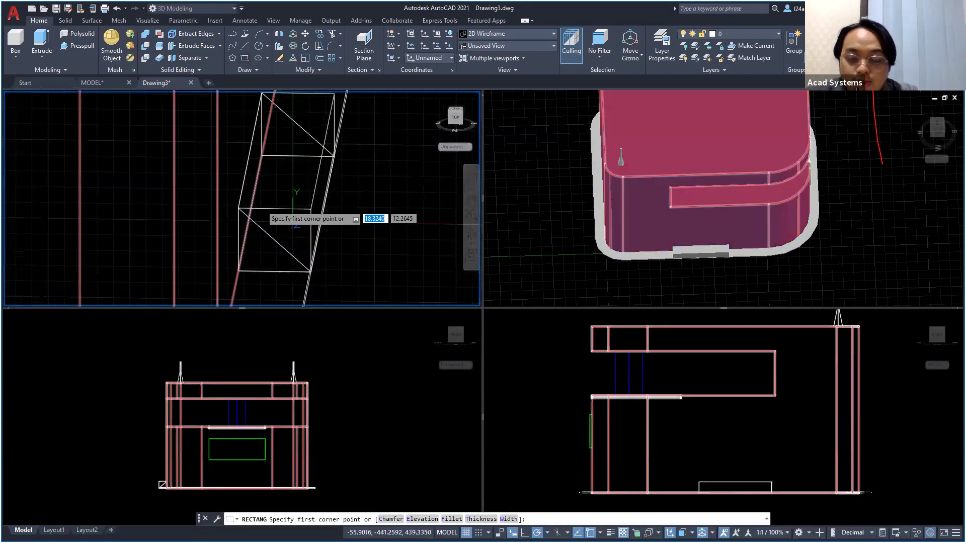
{"action": "left_click", "coordinate": [285, 221]}
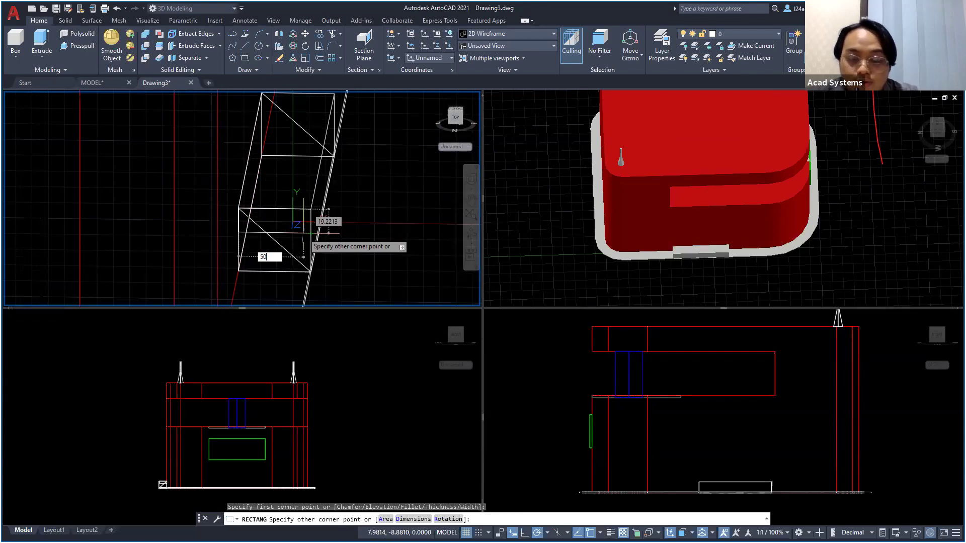
{"action": "key", "text": "Tab"}
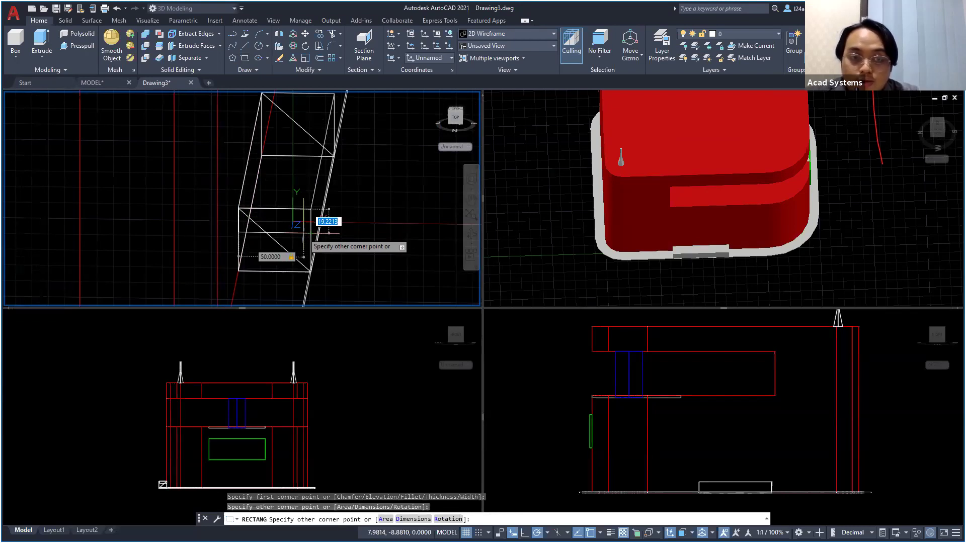
{"action": "key", "text": "Escape"}
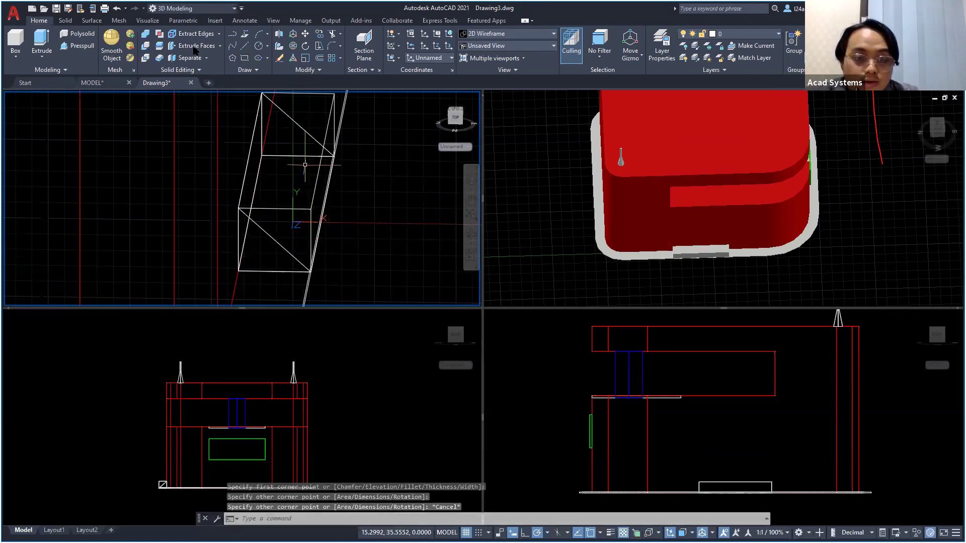
{"action": "left_click", "coordinate": [245, 58]}
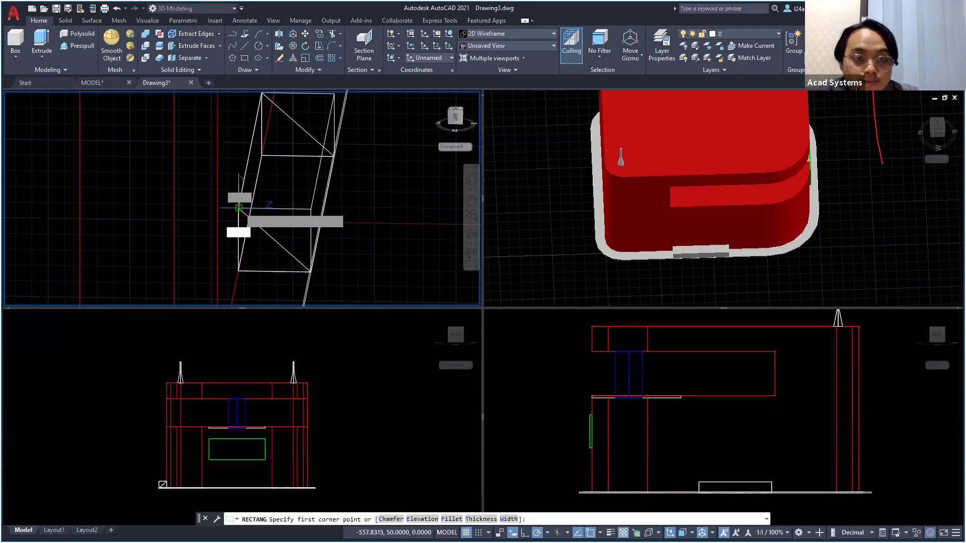
{"action": "left_click", "coordinate": [239, 207]}
{"action": "key", "text": "Escape"}
Turn off Dynamic UCS and draw a rectangle about 18 high across the upper part of the box's end face, starting at its inner top corner
{"action": "scroll", "coordinate": [257, 223], "scroll_direction": "up", "scroll_amount": 2}
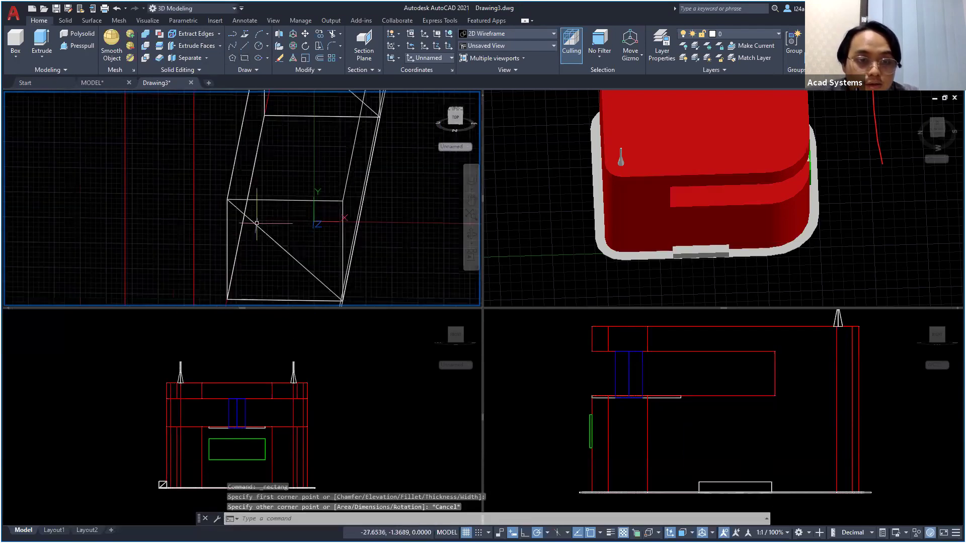
{"action": "scroll", "coordinate": [256, 223], "scroll_direction": "up", "scroll_amount": 2}
{"action": "key", "text": "F6"}
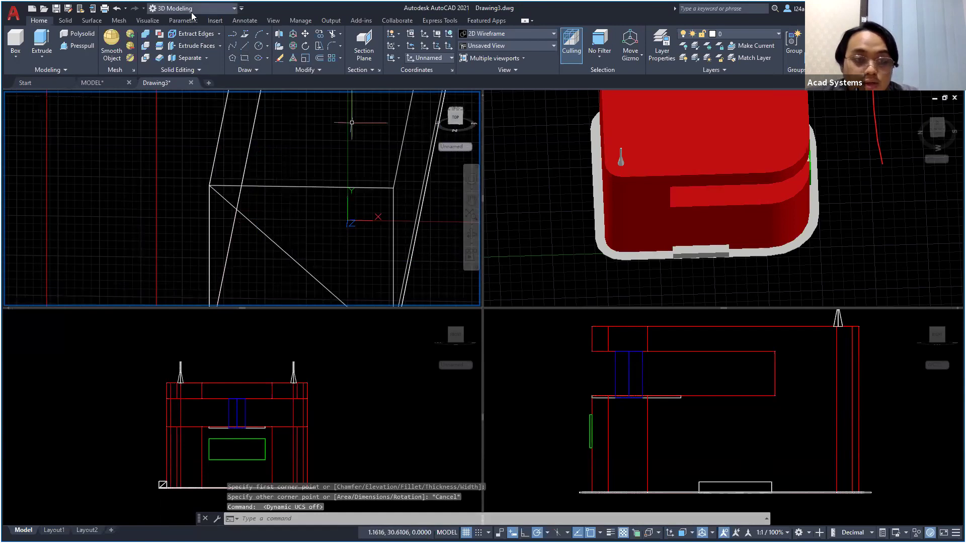
{"action": "left_click", "coordinate": [245, 57]}
{"action": "left_click", "coordinate": [209, 186]}
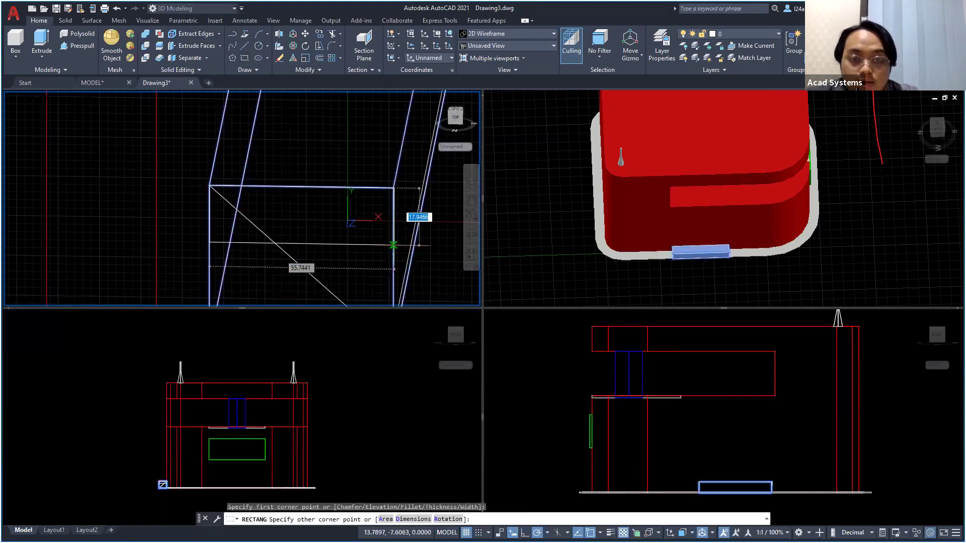
{"action": "type", "text": "15"}
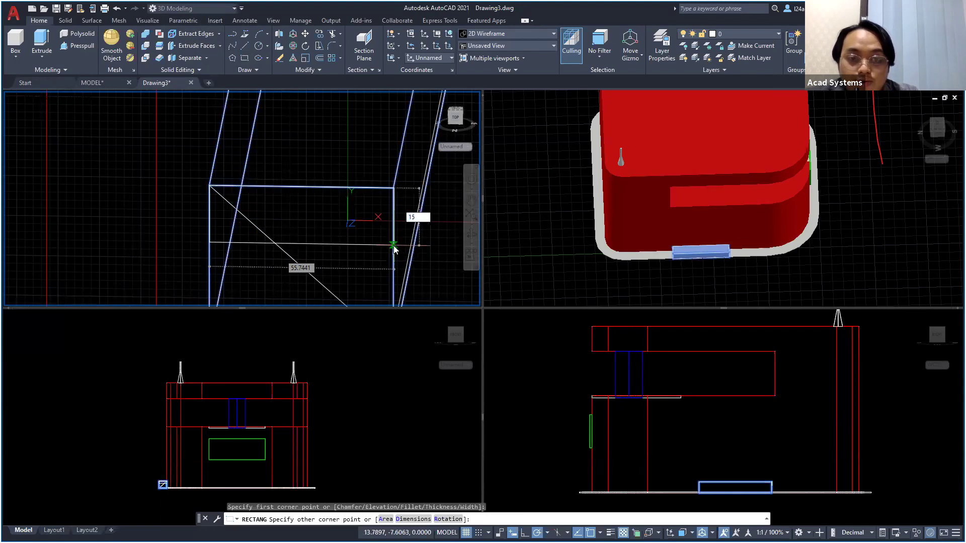
{"action": "key", "text": "Return"}
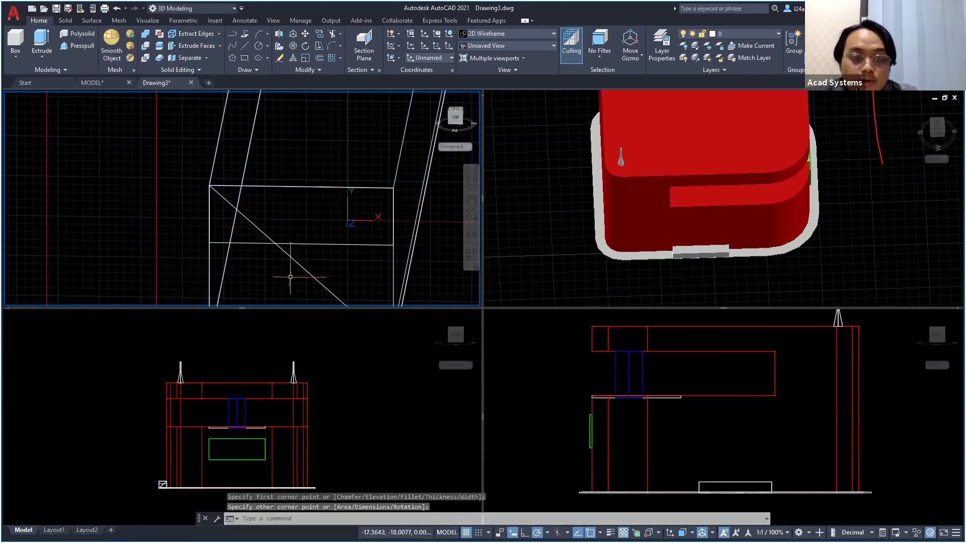
Extrude the end-face rectangle along the small box to its far end
{"action": "left_click", "coordinate": [322, 244]}
{"action": "left_click", "coordinate": [42, 45]}
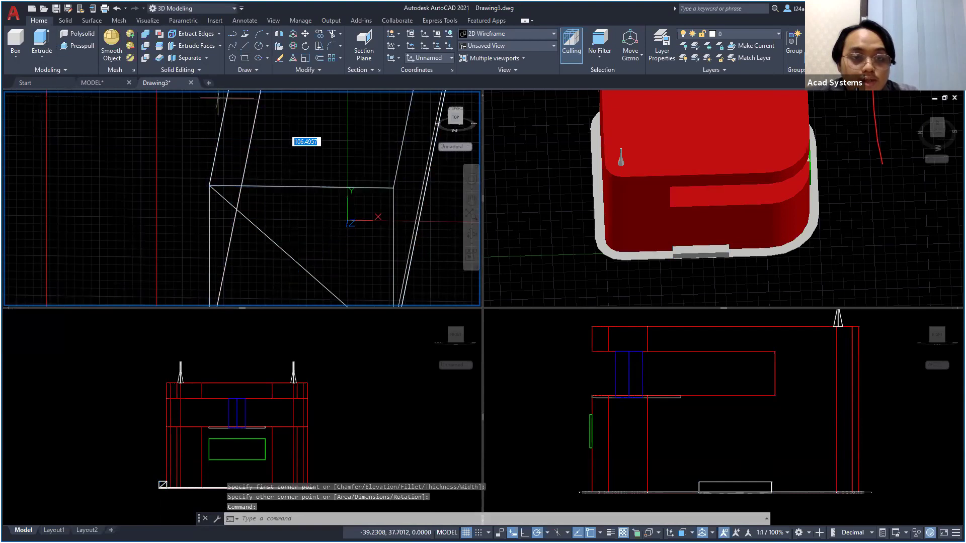
{"action": "middle_click_drag", "start_coordinate": [351, 159], "coordinate": [240, 254]}
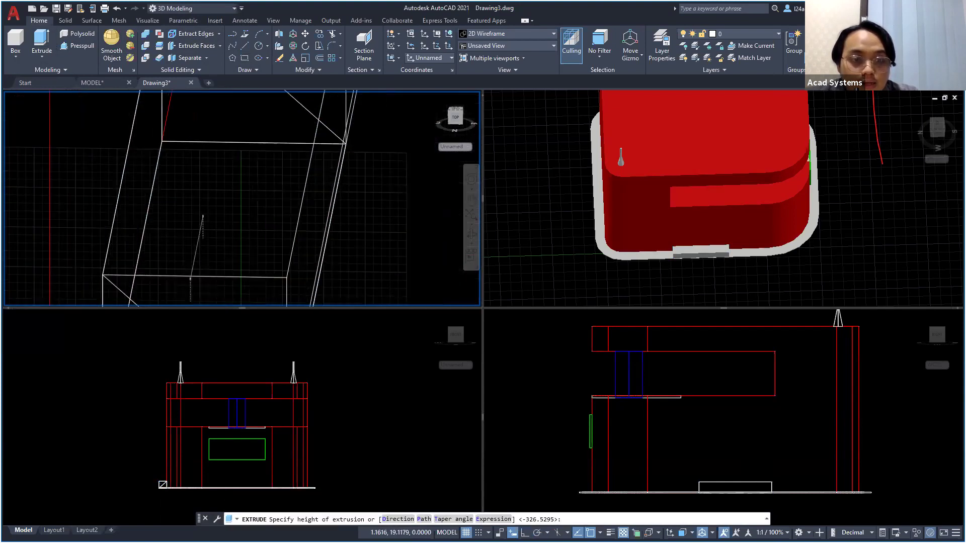
{"action": "scroll", "coordinate": [251, 242], "scroll_direction": "down", "scroll_amount": 3}
{"action": "left_click", "coordinate": [262, 240]}
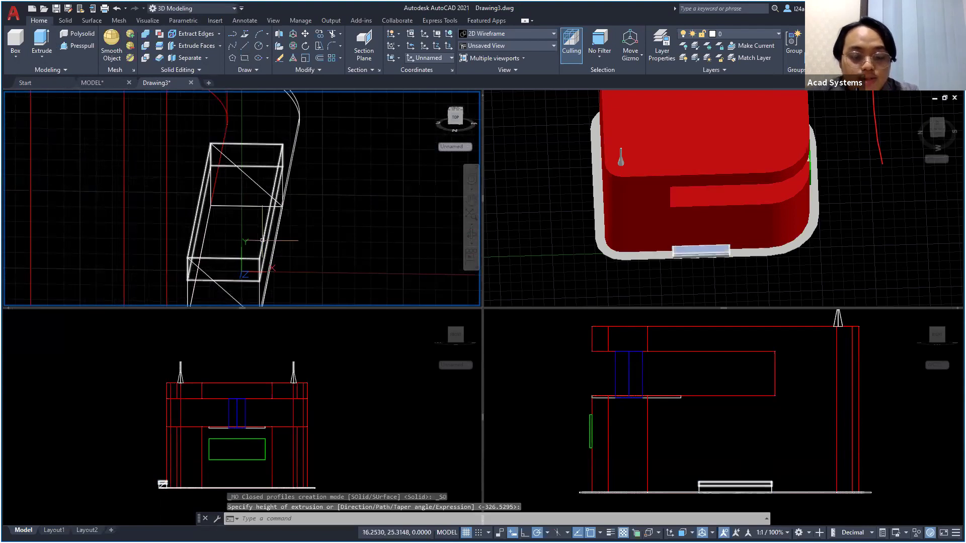
Subtract the extruded upper block from the wedge to cut off its sharp top
{"action": "scroll", "coordinate": [226, 261], "scroll_direction": "down", "scroll_amount": 2}
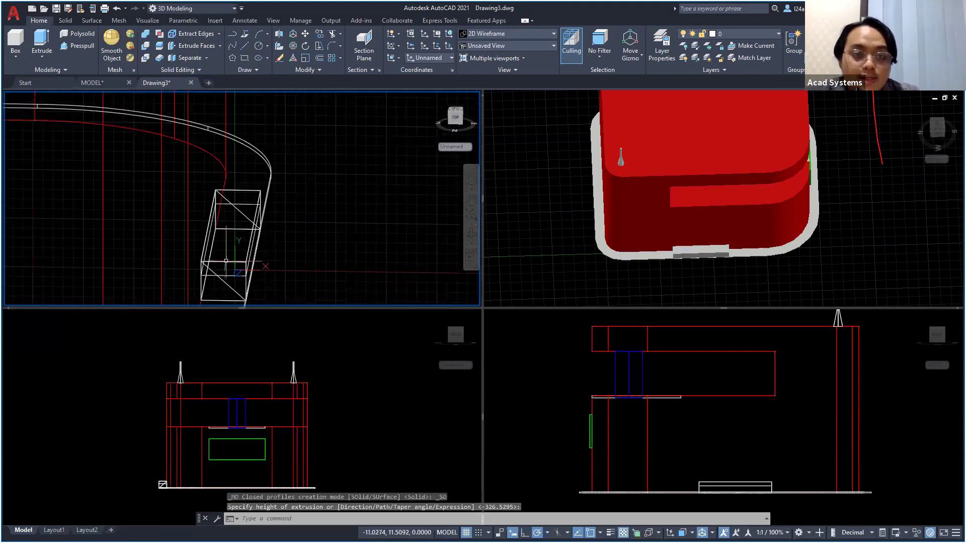
{"action": "middle_click_drag", "start_coordinate": [233, 255], "coordinate": [240, 245]}
{"action": "scroll", "coordinate": [240, 245], "scroll_direction": "up", "scroll_amount": 3}
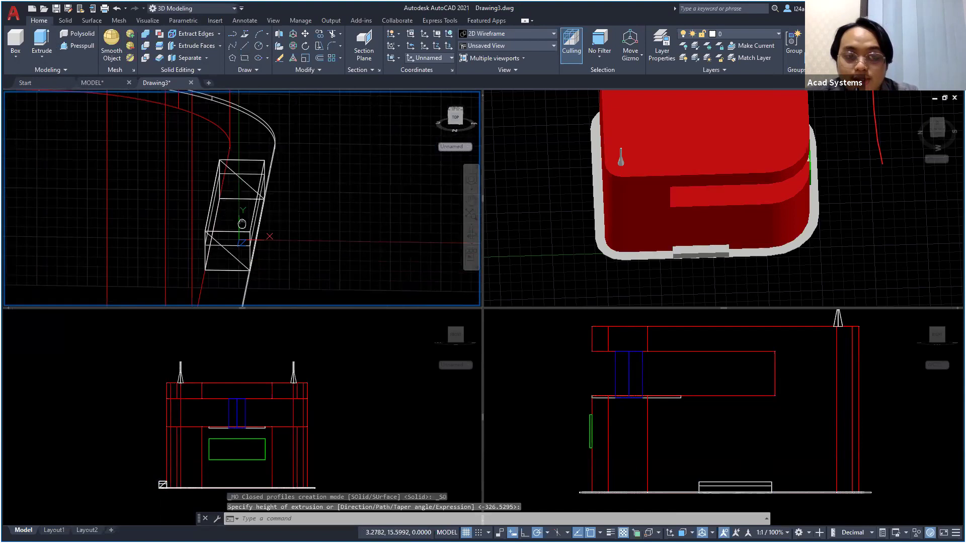
{"action": "type", "text": "sub"}
{"action": "key", "text": "Return"}
{"action": "left_click", "coordinate": [241, 217]}
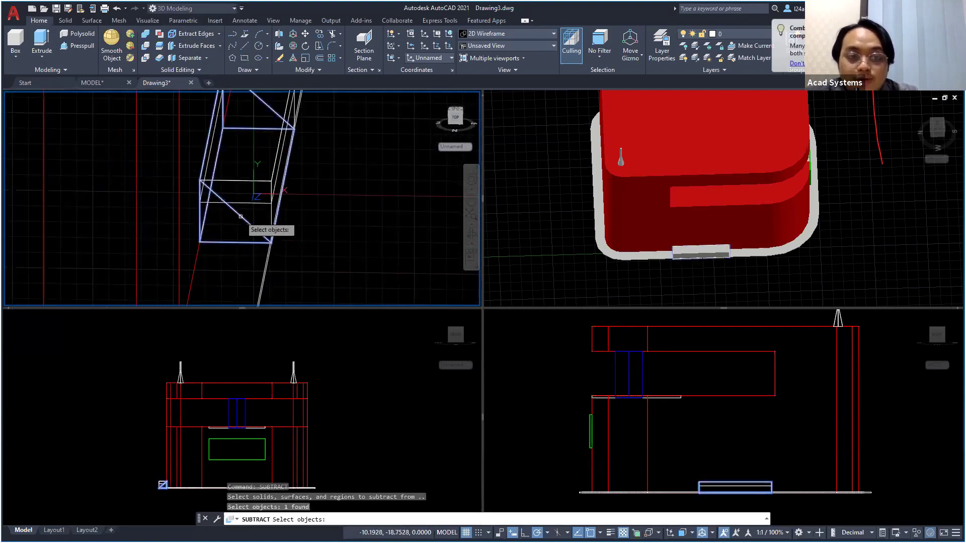
{"action": "key", "text": "Return"}
{"action": "left_click", "coordinate": [271, 206]}
{"action": "key", "text": "Return"}
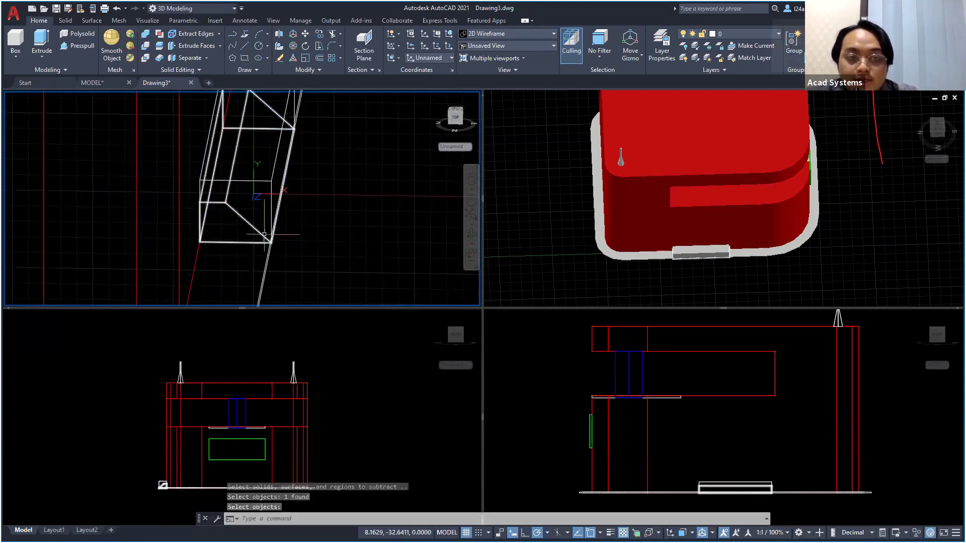
Delete the original small box that encloses the truncated wedge
{"action": "middle_click_drag", "start_coordinate": [271, 207], "coordinate": [296, 156], "text": "shift"}
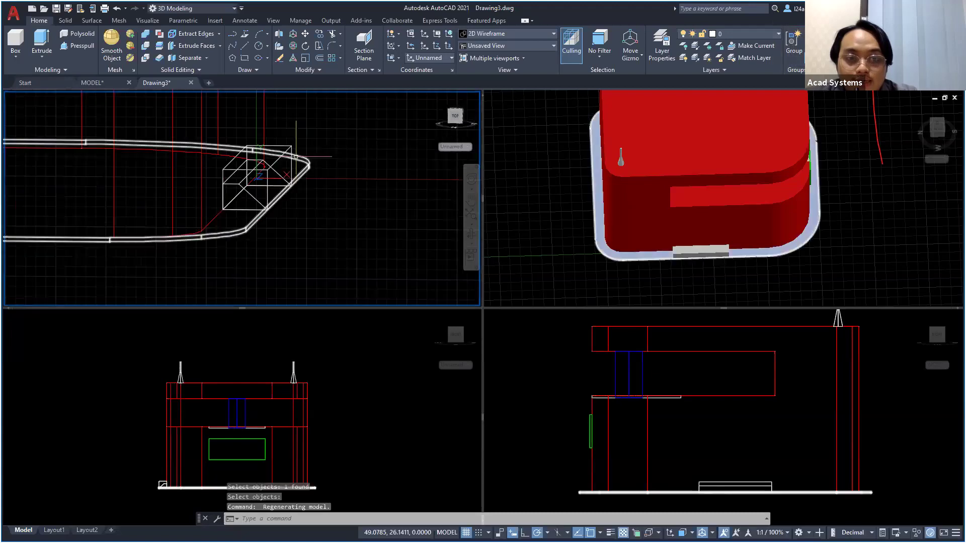
{"action": "key", "text": "Escape"}
{"action": "left_click", "coordinate": [296, 179]}
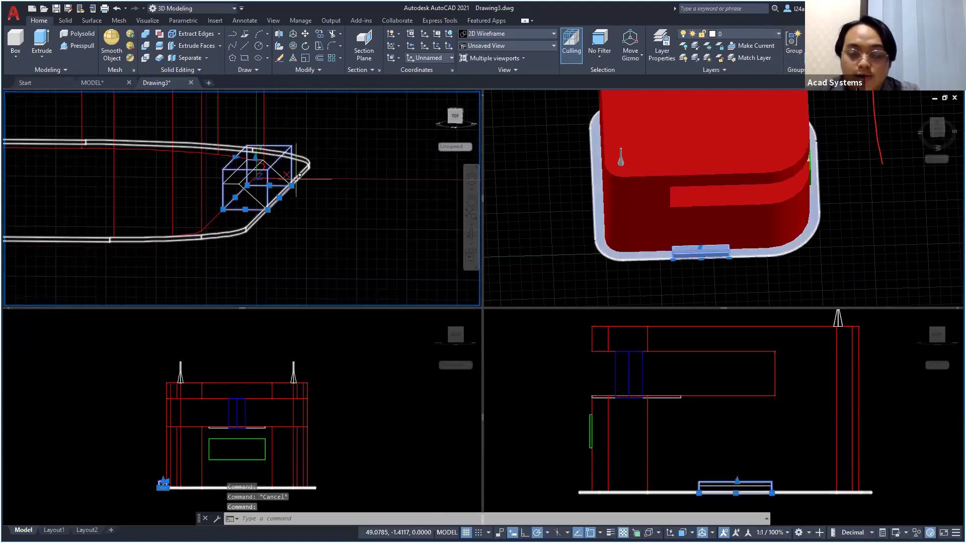
{"action": "key", "text": "Delete"}
Change the truncated wedge's colour to green, index colour 80
{"action": "scroll", "coordinate": [710, 249], "scroll_direction": "up", "scroll_amount": 2}
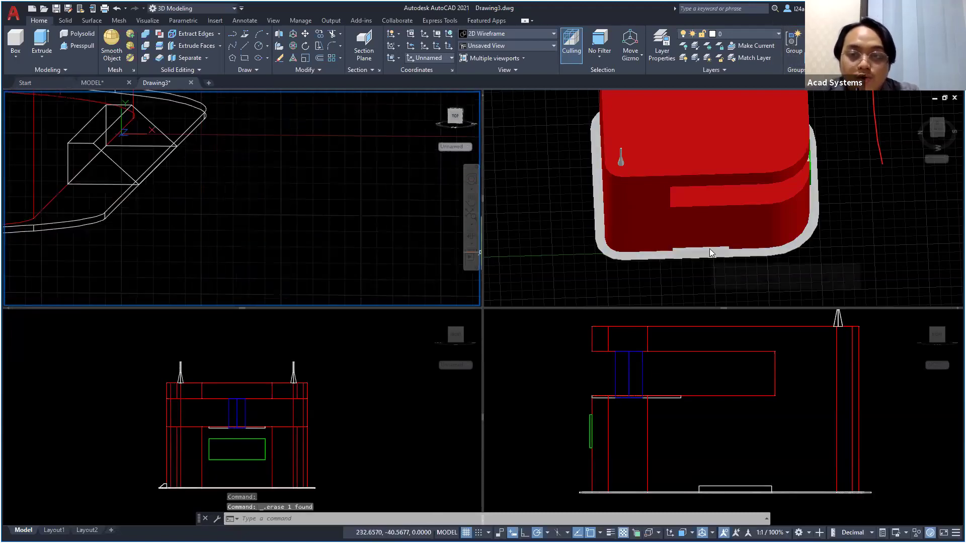
{"action": "scroll", "coordinate": [723, 259], "scroll_direction": "down", "scroll_amount": 2}
{"action": "left_click", "coordinate": [721, 257]}
{"action": "scroll", "coordinate": [721, 257], "scroll_direction": "up", "scroll_amount": 3}
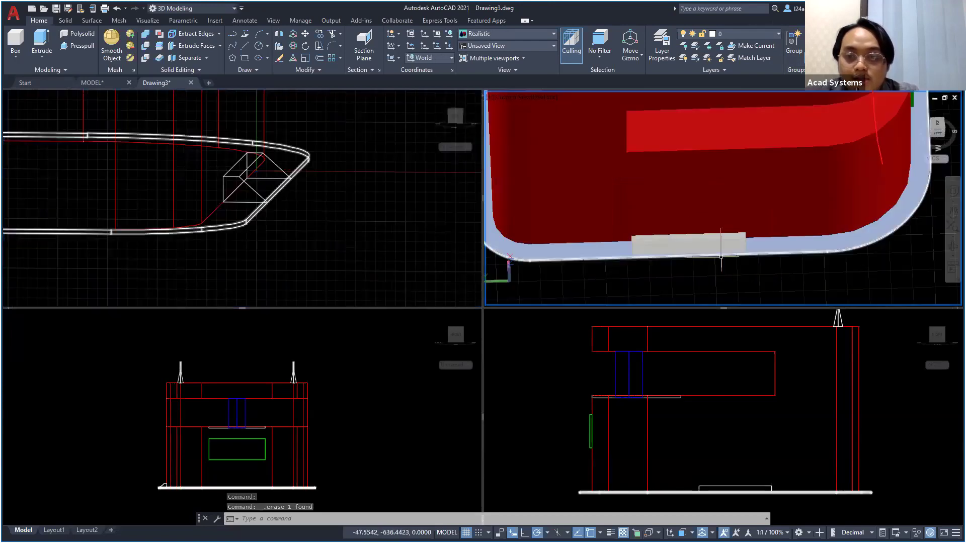
{"action": "scroll", "coordinate": [722, 257], "scroll_direction": "up", "scroll_amount": 3}
{"action": "middle_click_drag", "start_coordinate": [721, 257], "coordinate": [753, 229], "text": "shift"}
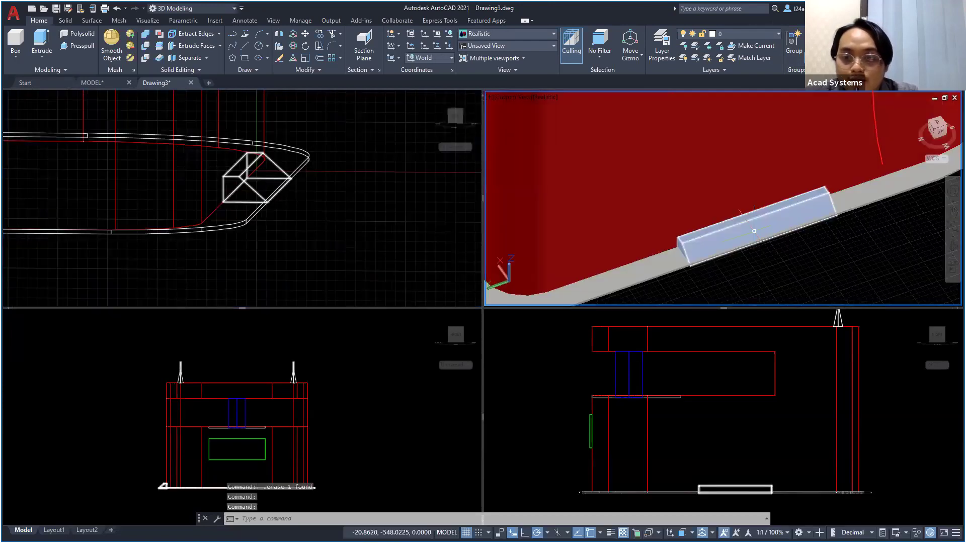
{"action": "left_click", "coordinate": [753, 230]}
{"action": "right_click", "coordinate": [753, 230]}
{"action": "left_click", "coordinate": [798, 214]}
{"action": "right_click", "coordinate": [798, 214]}
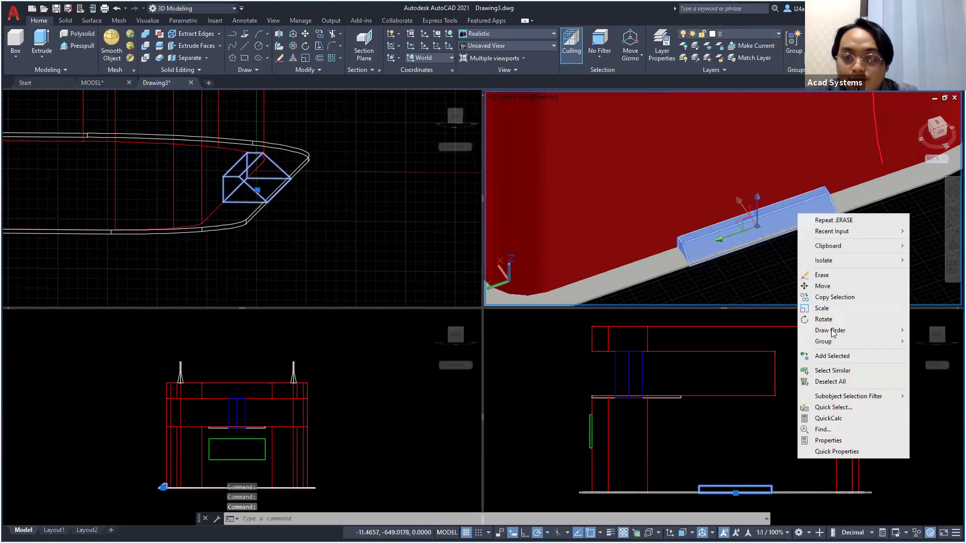
{"action": "left_click", "coordinate": [830, 441]}
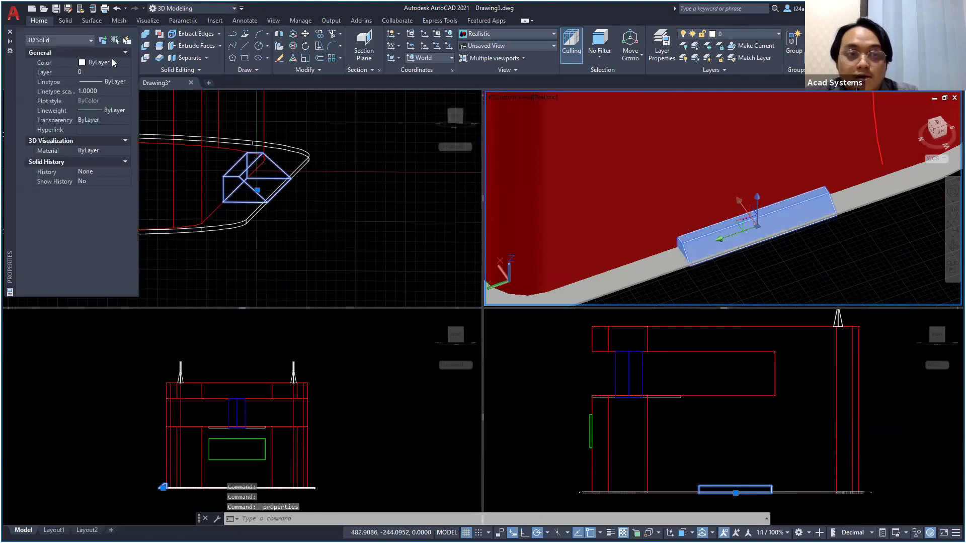
{"action": "left_click", "coordinate": [119, 62]}
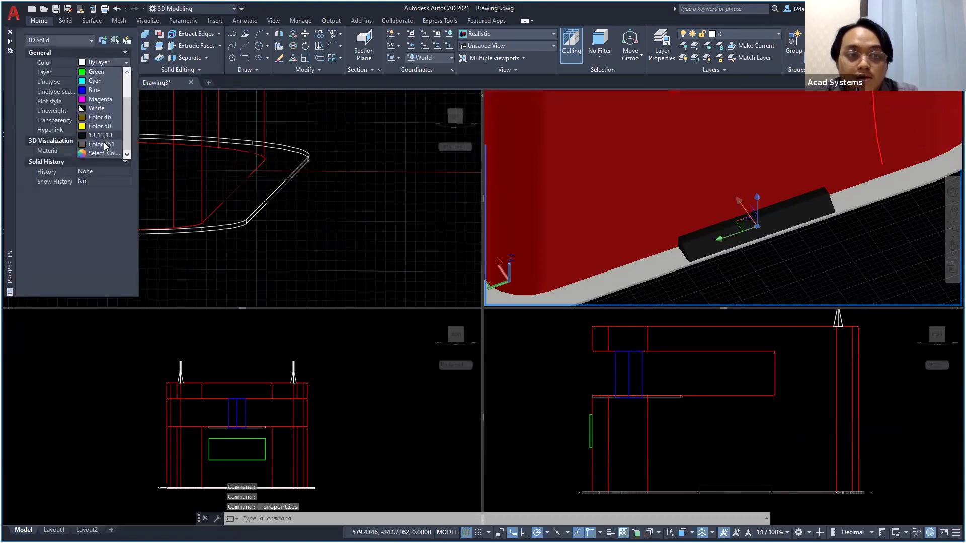
{"action": "left_click", "coordinate": [103, 153]}
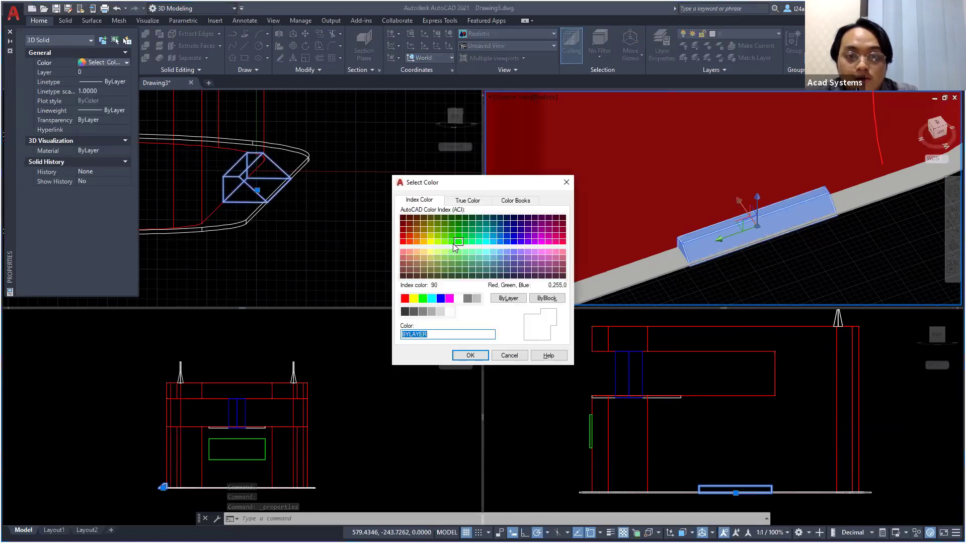
{"action": "left_click", "coordinate": [451, 242]}
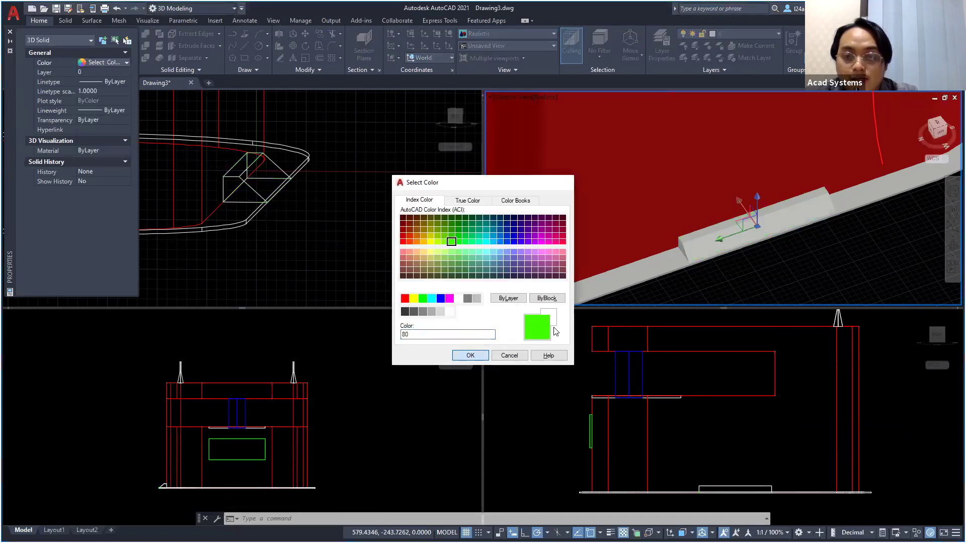
{"action": "left_click", "coordinate": [470, 355]}
{"action": "key", "text": "Escape"}
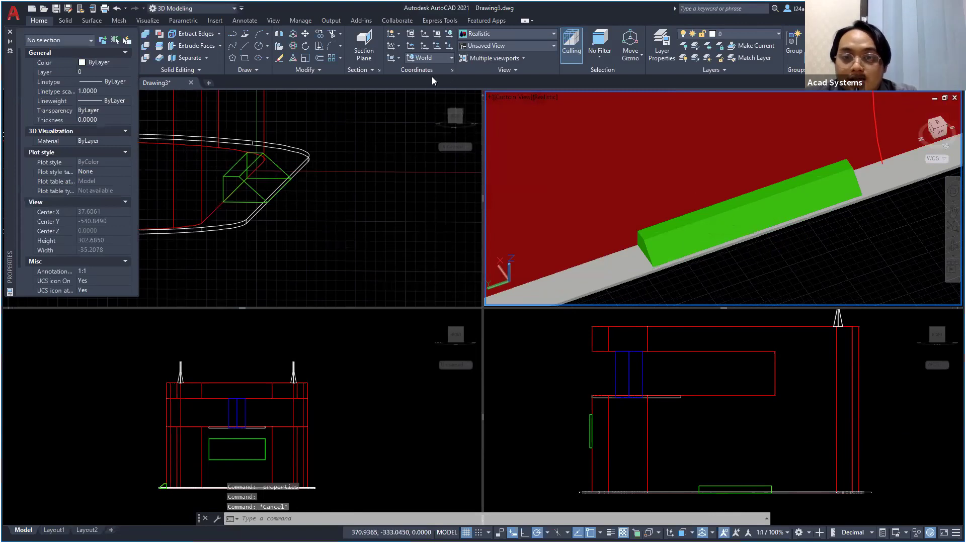
Close the object properties palette and maximize the realistic 3D viewport that shows the green wedge
{"action": "left_click", "coordinate": [490, 97]}
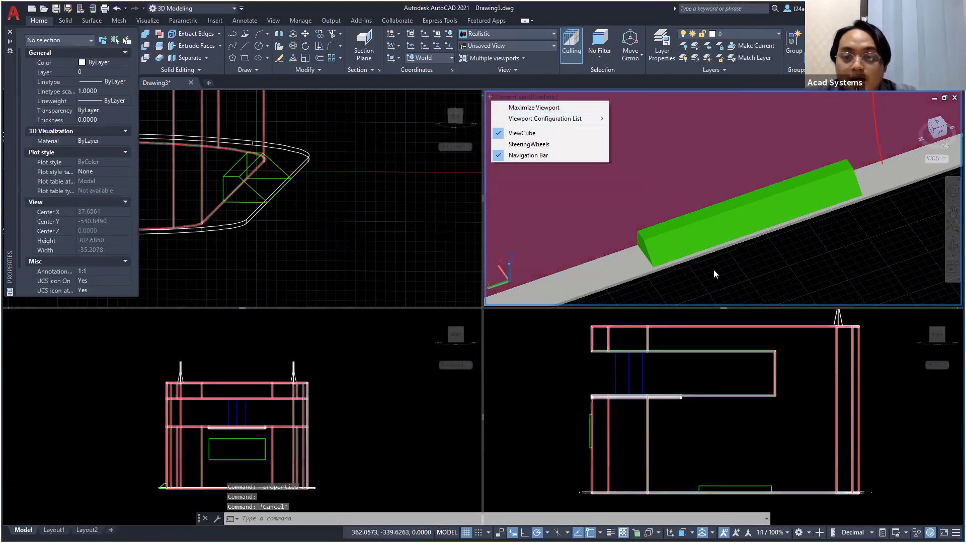
{"action": "left_click", "coordinate": [785, 257]}
{"action": "key", "text": "Escape"}
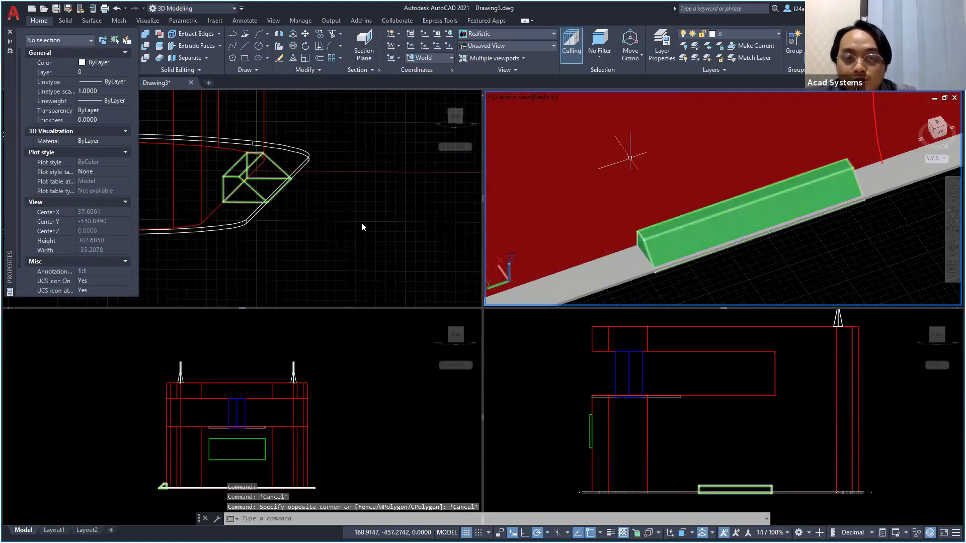
{"action": "key", "text": "ctrl+1"}
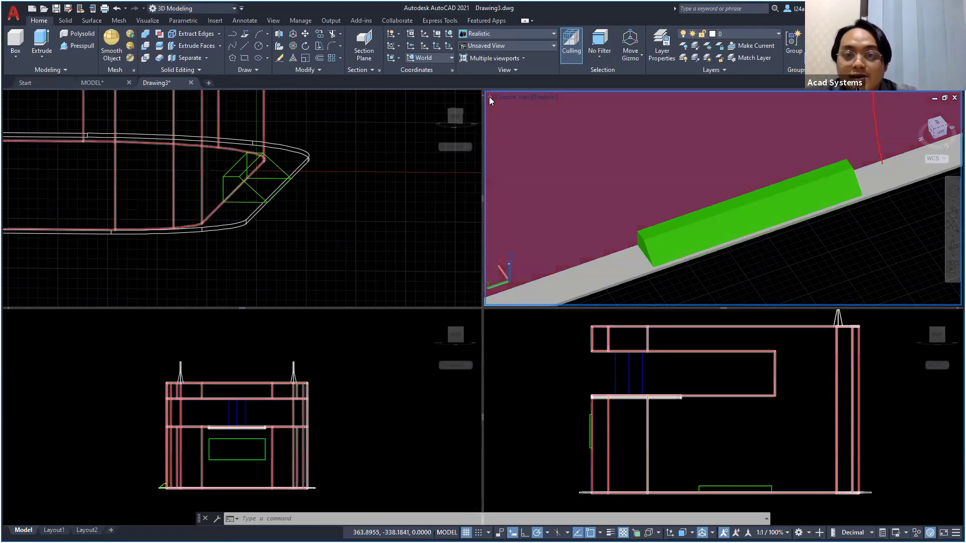
{"action": "left_click", "coordinate": [489, 97]}
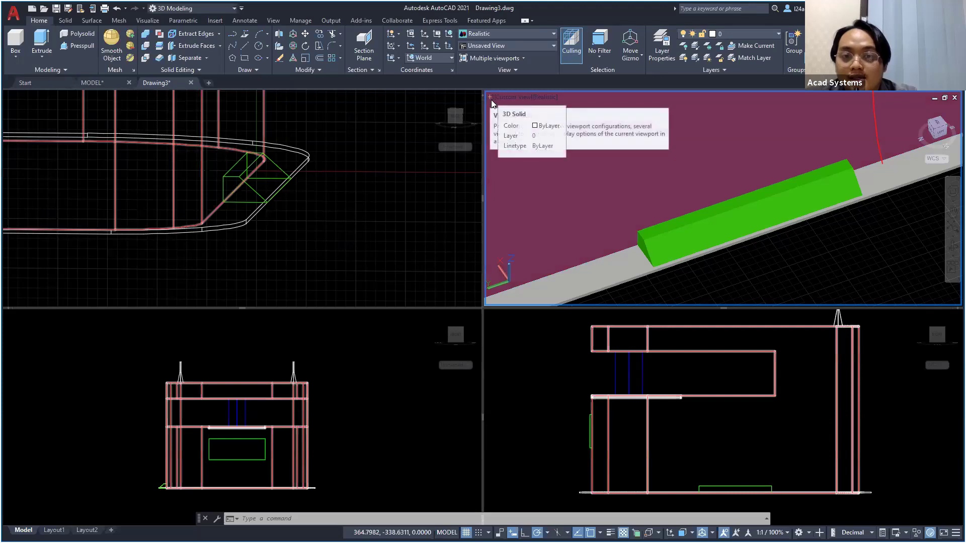
{"action": "key", "text": "Escape"}
{"action": "left_click", "coordinate": [518, 60]}
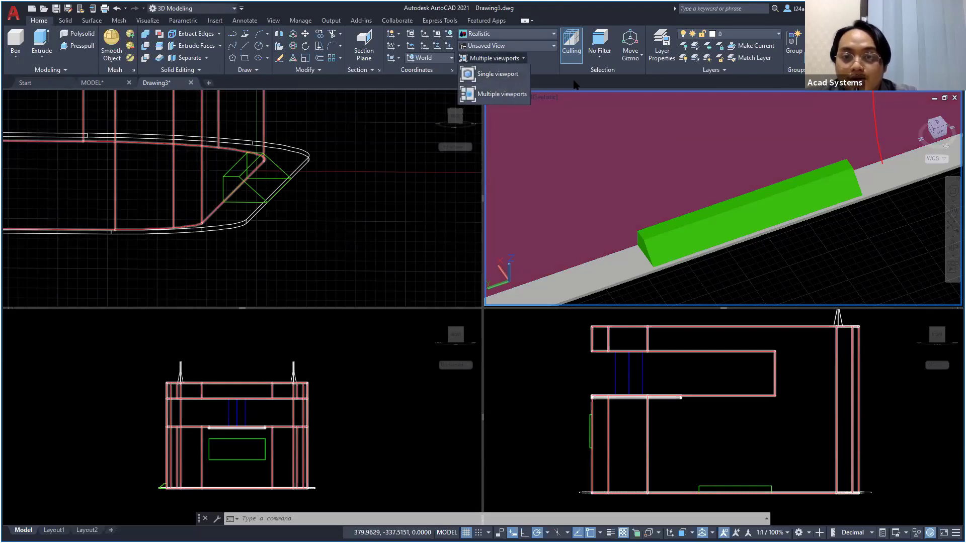
{"action": "left_click", "coordinate": [490, 97]}
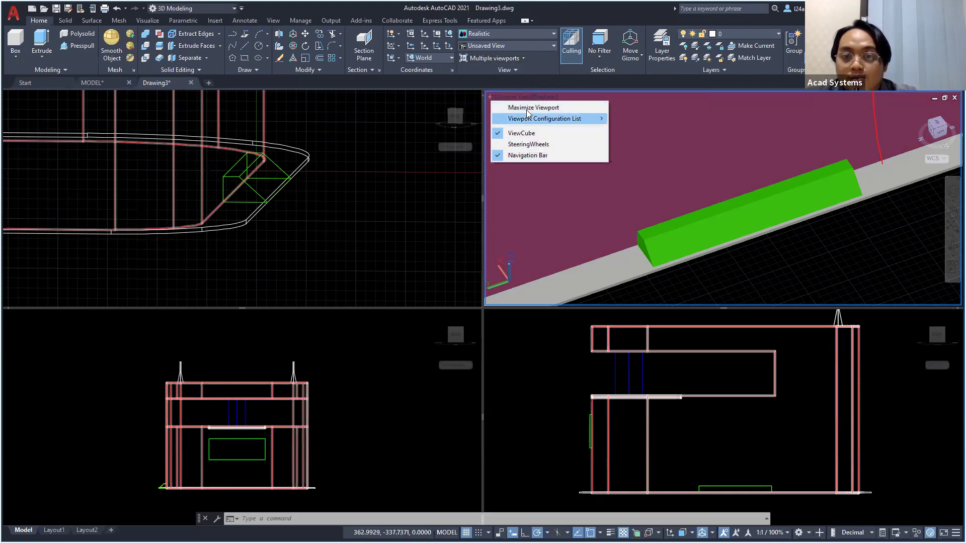
{"action": "left_click", "coordinate": [523, 108]}
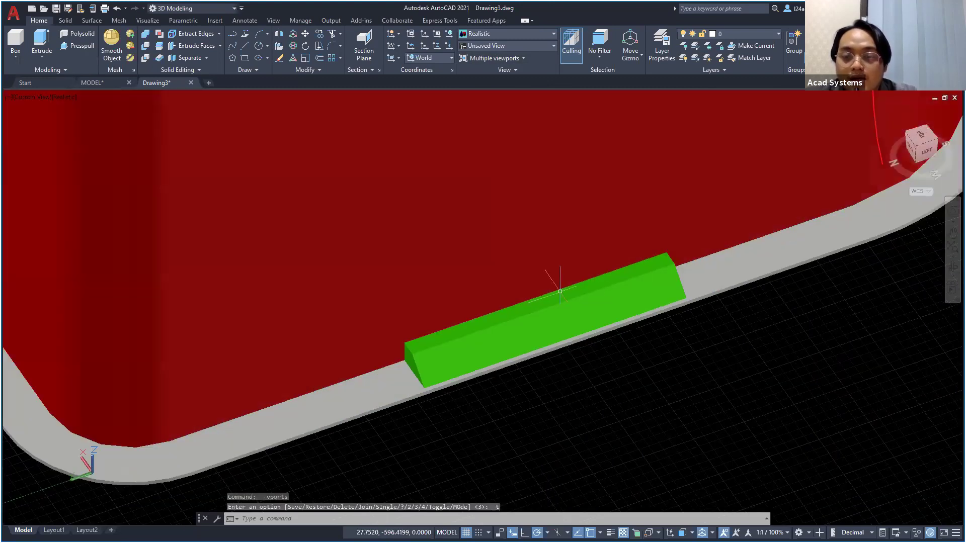
Align the UCS to the wedge's sloping face with three points: lower near corner, lower far corner and upper near corner
{"action": "scroll", "coordinate": [560, 291], "scroll_direction": "down", "scroll_amount": 2}
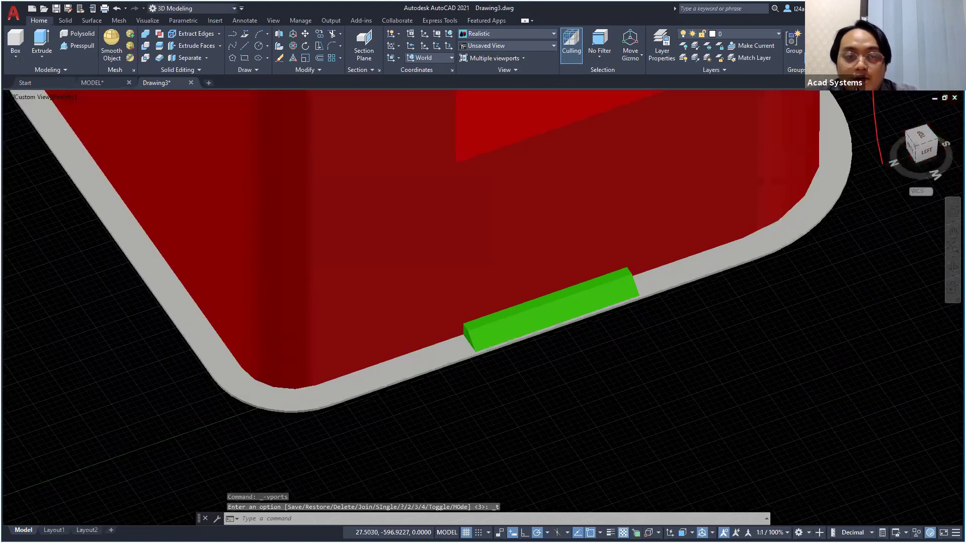
{"action": "middle_click_drag", "start_coordinate": [543, 288], "coordinate": [653, 309], "text": "shift"}
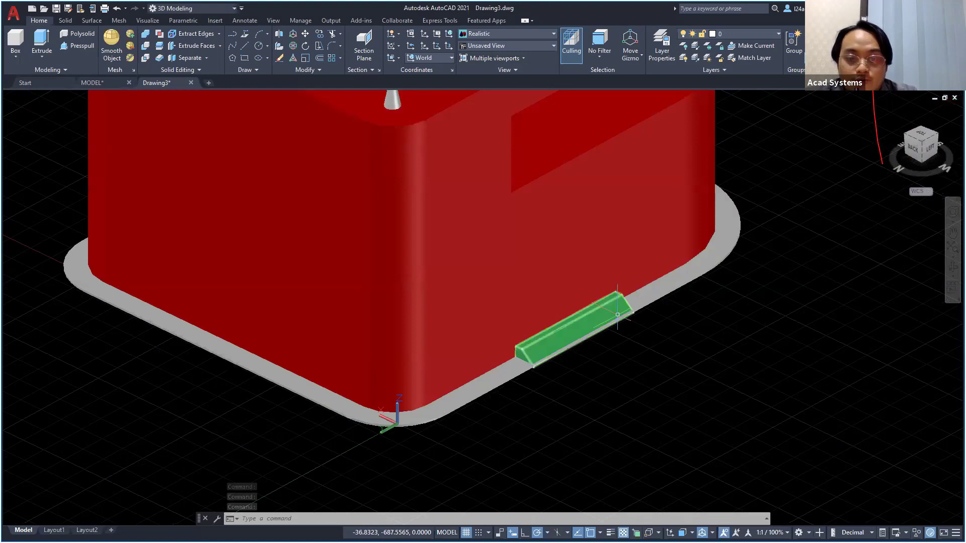
{"action": "scroll", "coordinate": [590, 317], "scroll_direction": "up", "scroll_amount": 4}
{"action": "key", "text": "Escape"}
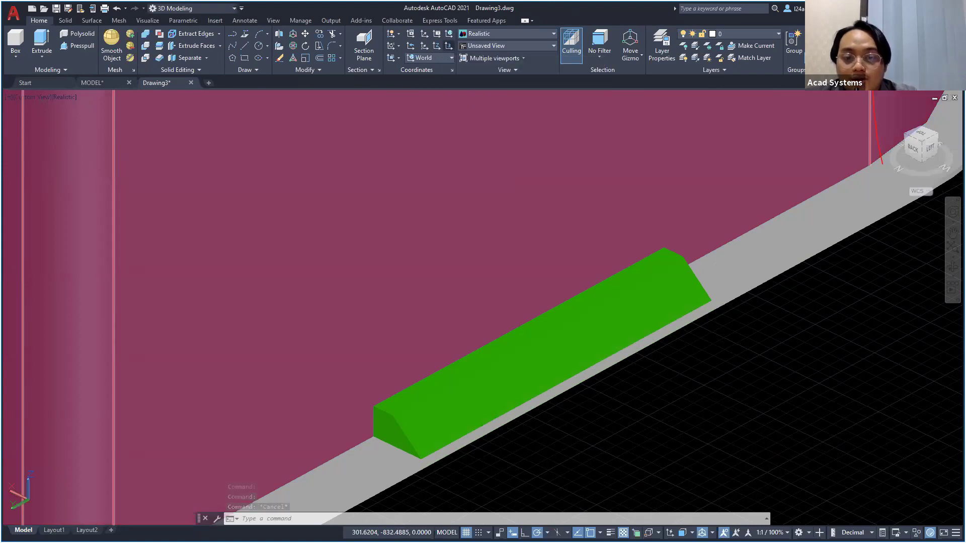
{"action": "left_click", "coordinate": [449, 47]}
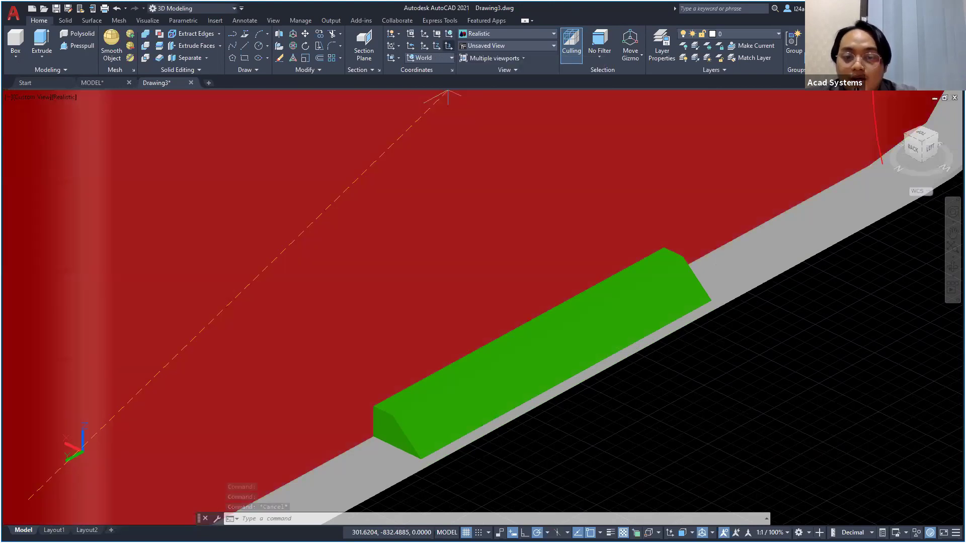
{"action": "left_click", "coordinate": [421, 458]}
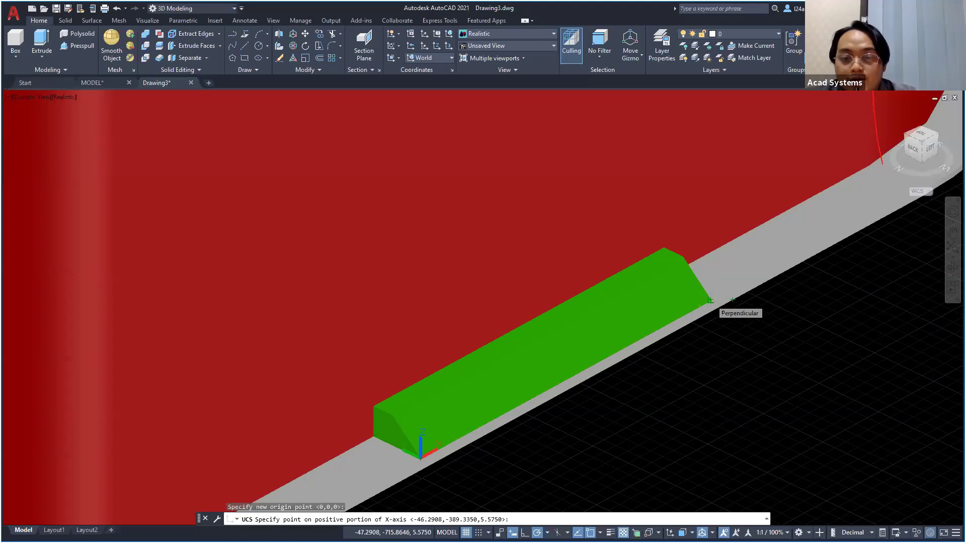
{"action": "left_click", "coordinate": [709, 300]}
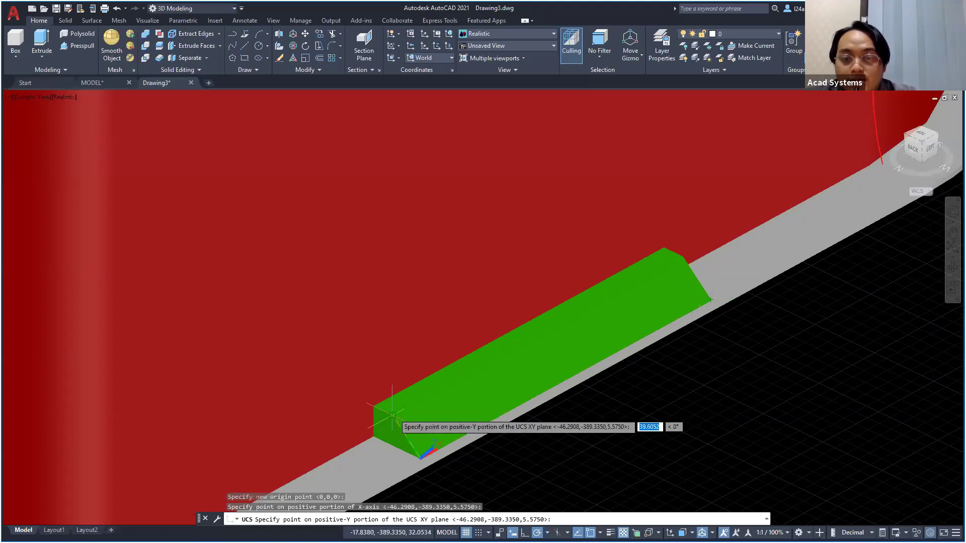
{"action": "left_click", "coordinate": [391, 415]}
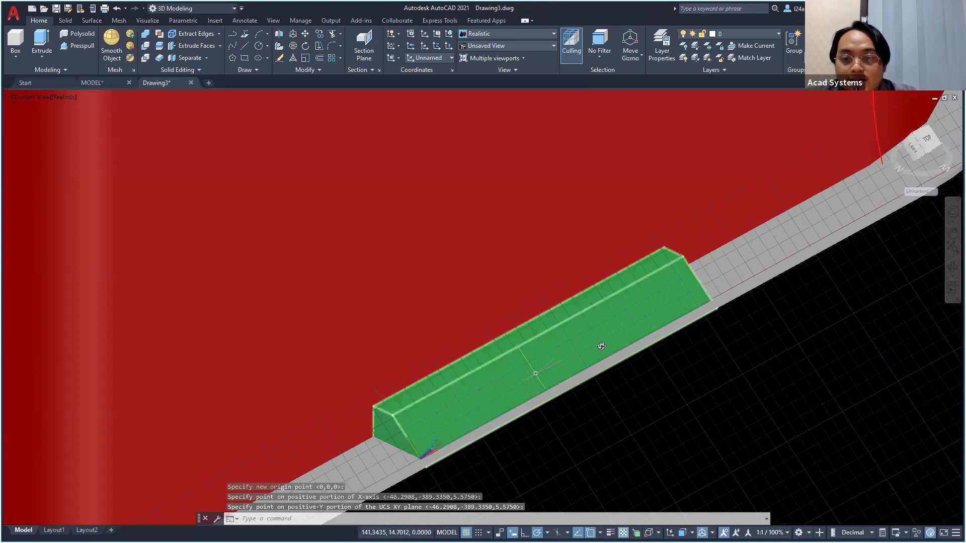
Inspect the wedge's end and sloping face from the side, and restore the four-viewport layout
{"action": "middle_click_drag", "start_coordinate": [631, 309], "coordinate": [590, 332], "text": "shift"}
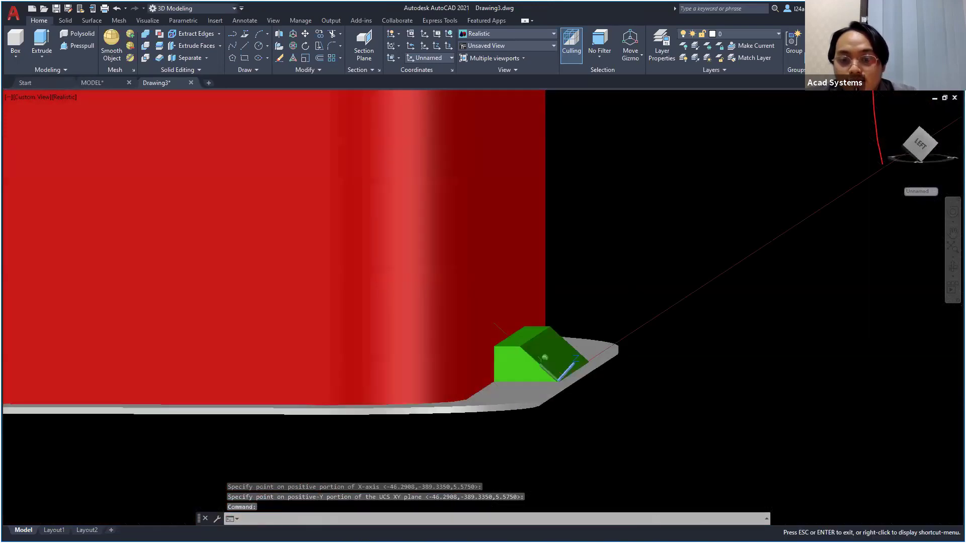
{"action": "middle_click_drag", "start_coordinate": [545, 357], "coordinate": [523, 353], "text": "shift"}
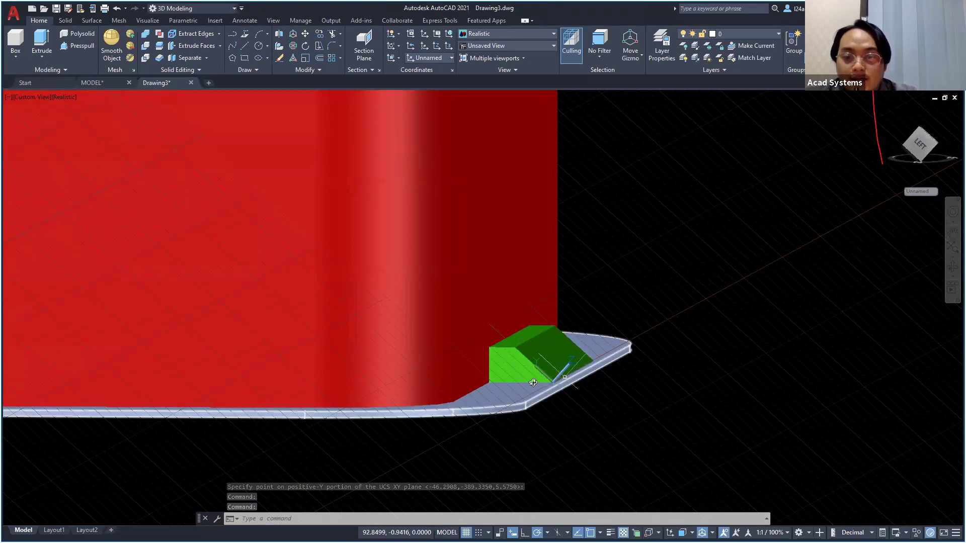
{"action": "middle_click_drag", "start_coordinate": [564, 377], "coordinate": [523, 397], "text": "shift"}
{"action": "middle_click_drag", "start_coordinate": [626, 334], "coordinate": [543, 355], "text": "shift"}
{"action": "left_click", "coordinate": [9, 97]}
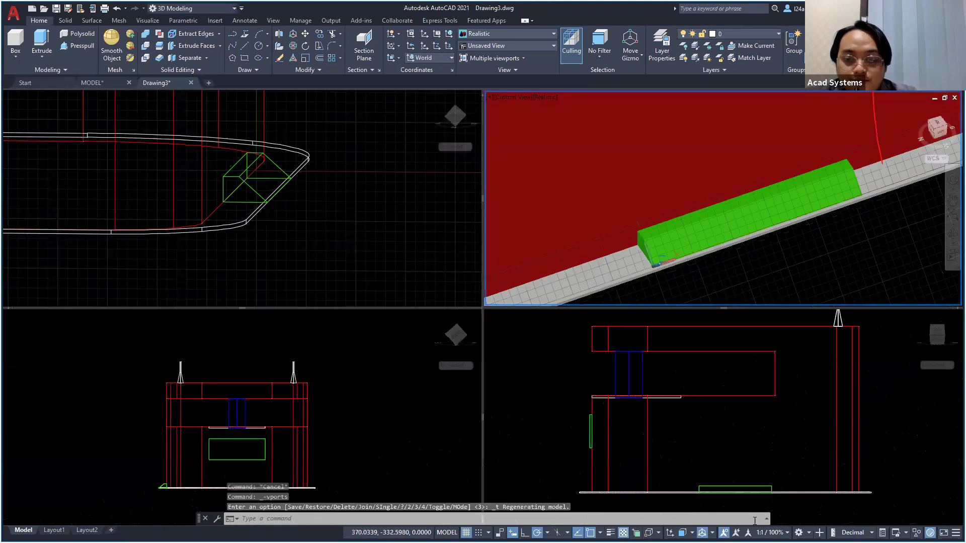
In the wireframe top-view viewport, align the UCS to the wedge's sloping face using three of its corners
{"action": "left_click", "coordinate": [278, 202]}
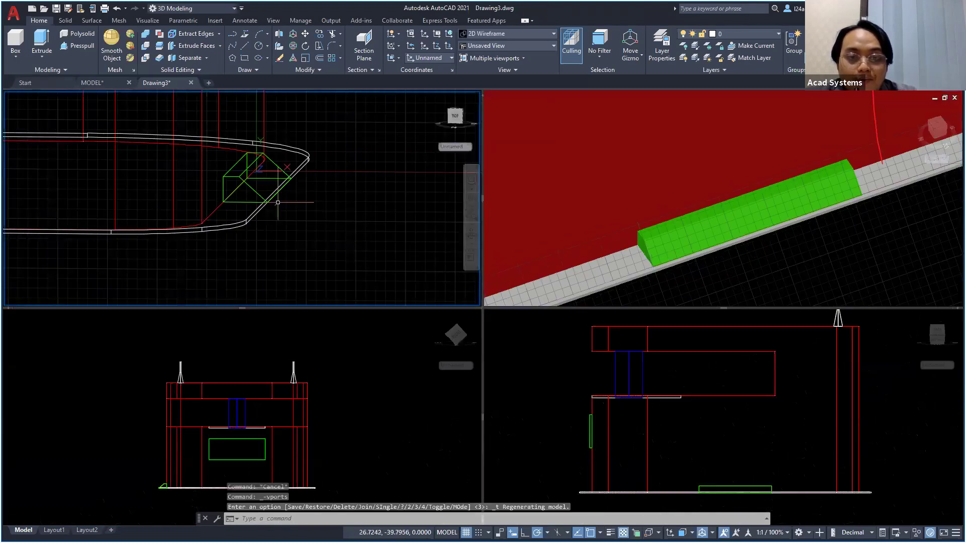
{"action": "scroll", "coordinate": [302, 206], "scroll_direction": "up", "scroll_amount": 3}
{"action": "middle_click_drag", "start_coordinate": [319, 208], "coordinate": [219, 211], "text": "shift"}
{"action": "scroll", "coordinate": [317, 240], "scroll_direction": "down", "scroll_amount": 2}
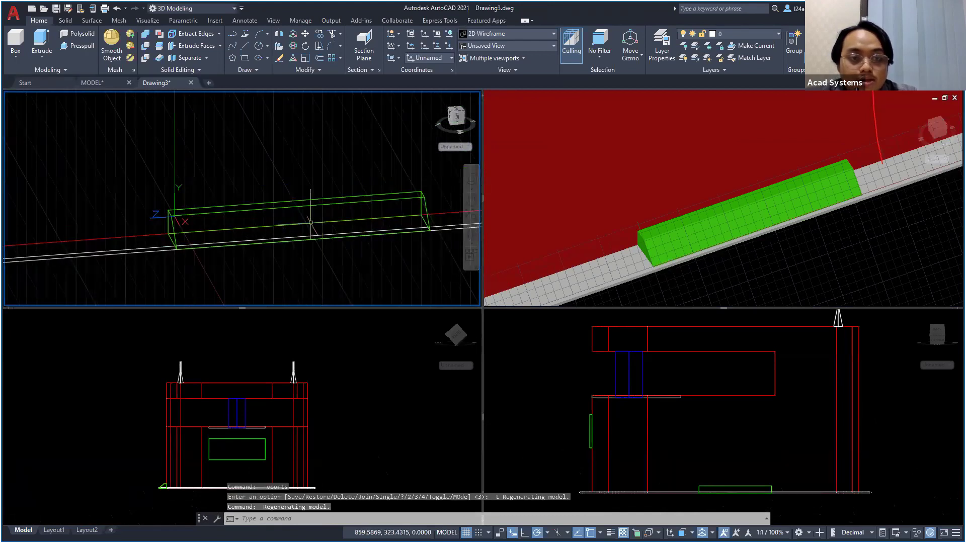
{"action": "middle_click_drag", "start_coordinate": [311, 223], "coordinate": [292, 212]}
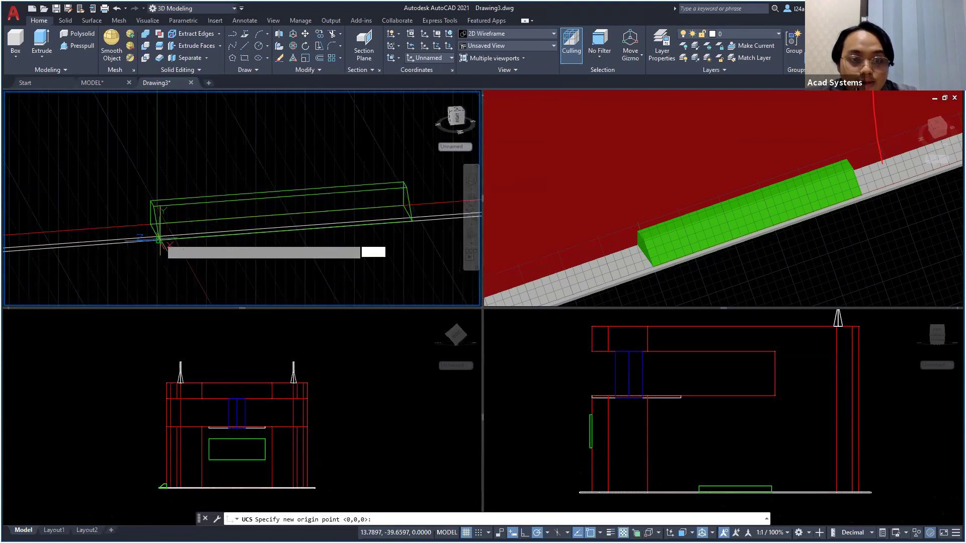
{"action": "left_click", "coordinate": [159, 237]}
{"action": "left_click", "coordinate": [412, 221]}
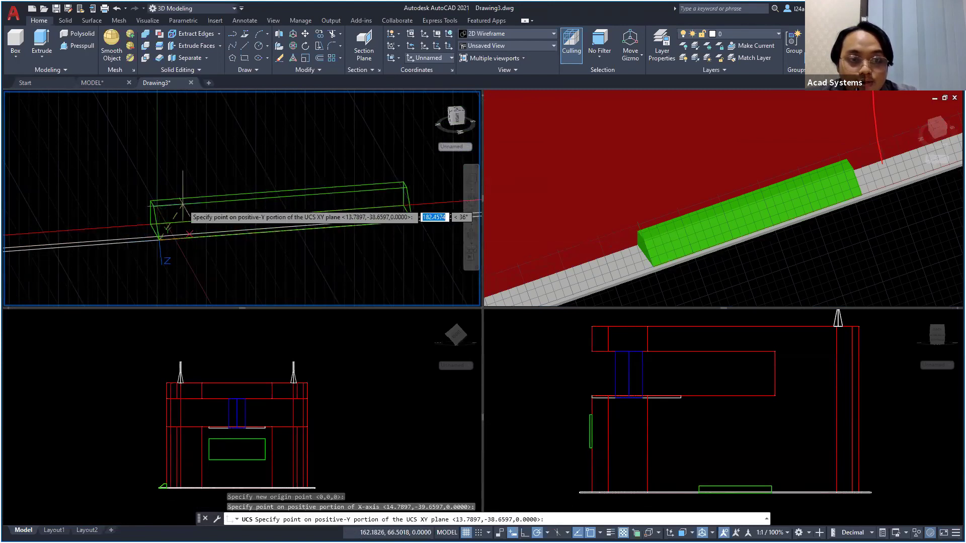
{"action": "left_click", "coordinate": [153, 207]}
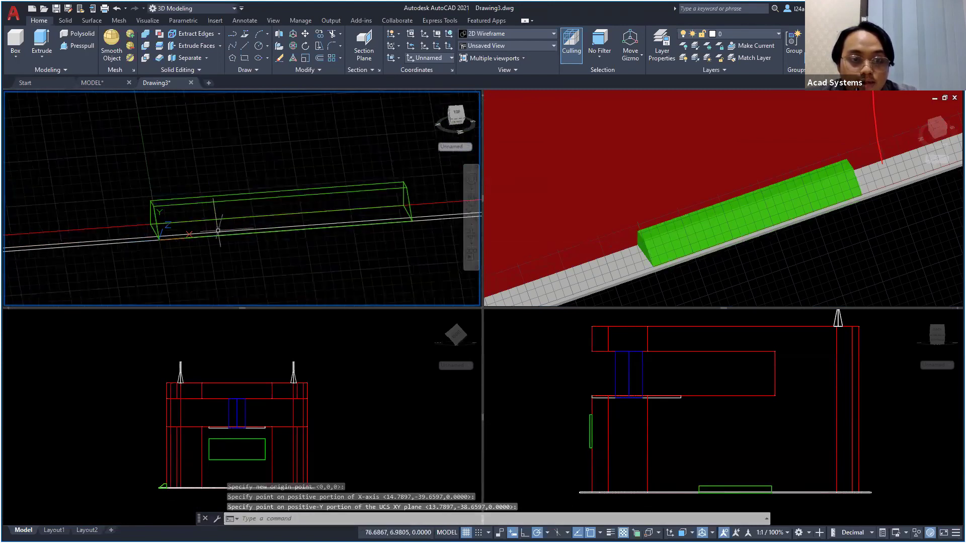
Draw a 100 by 15 rectangle on the wedge's sloping face, starting from the middle of its length
{"action": "scroll", "coordinate": [205, 217], "scroll_direction": "up", "scroll_amount": 2}
{"action": "middle_click_drag", "start_coordinate": [221, 211], "coordinate": [82, 234]}
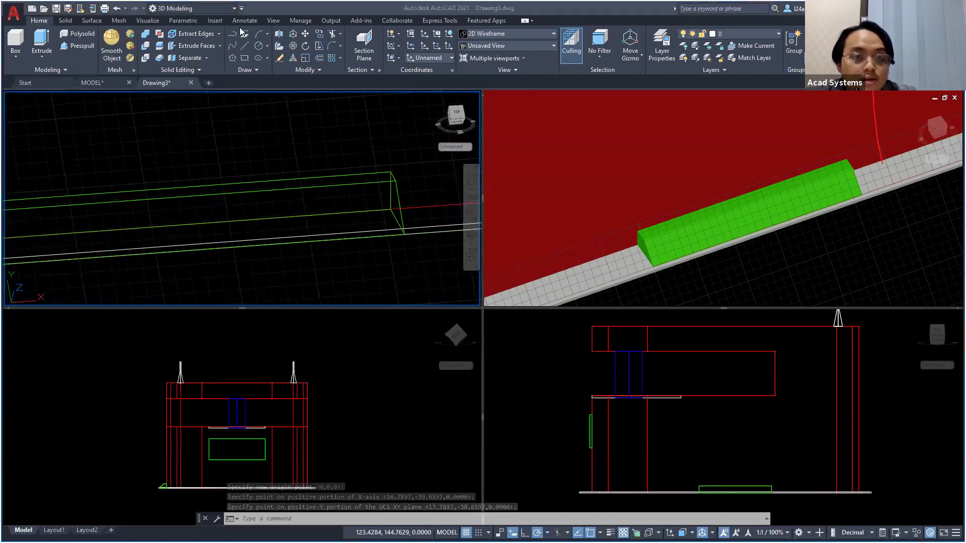
{"action": "scroll", "coordinate": [176, 206], "scroll_direction": "down", "scroll_amount": 2}
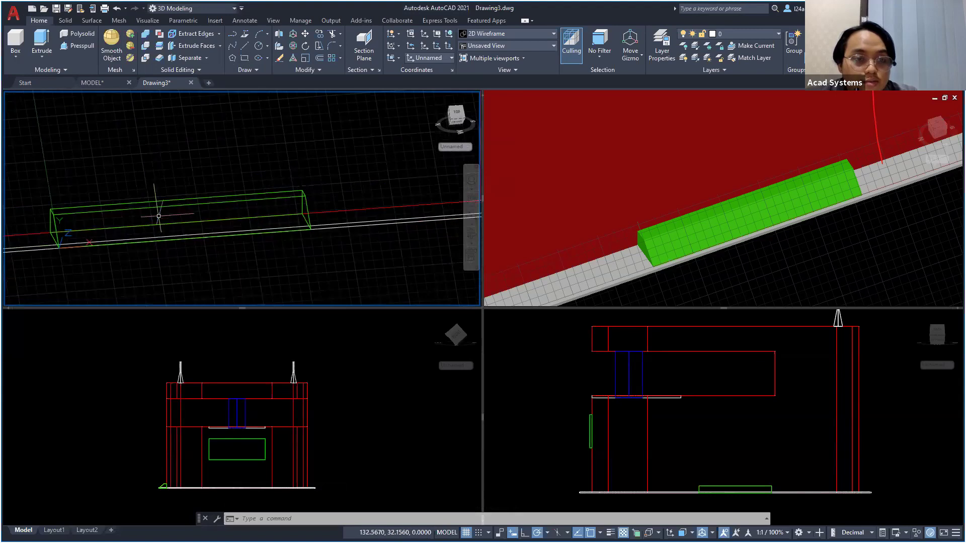
{"action": "left_click", "coordinate": [245, 58]}
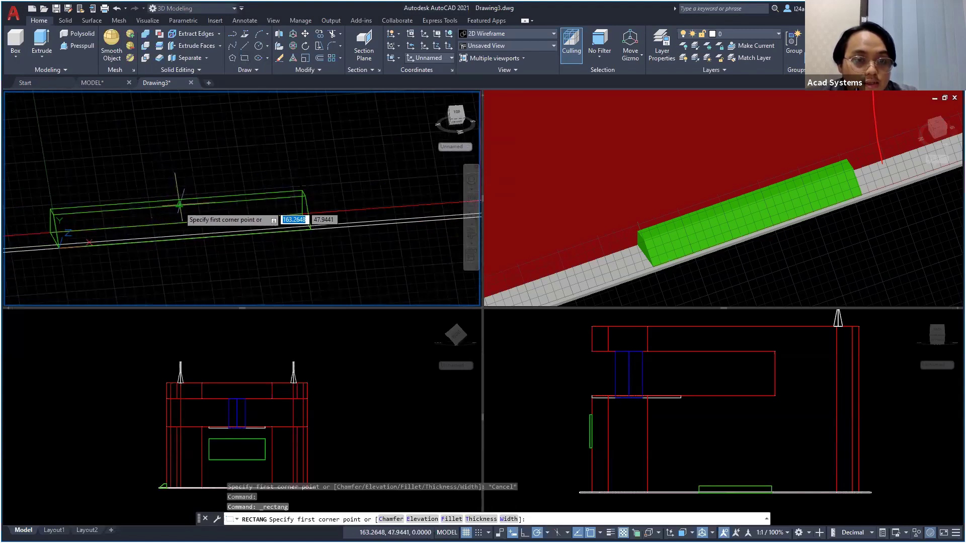
{"action": "left_click", "coordinate": [184, 224]}
{"action": "type", "text": "100"}
{"action": "key", "text": "Tab"}
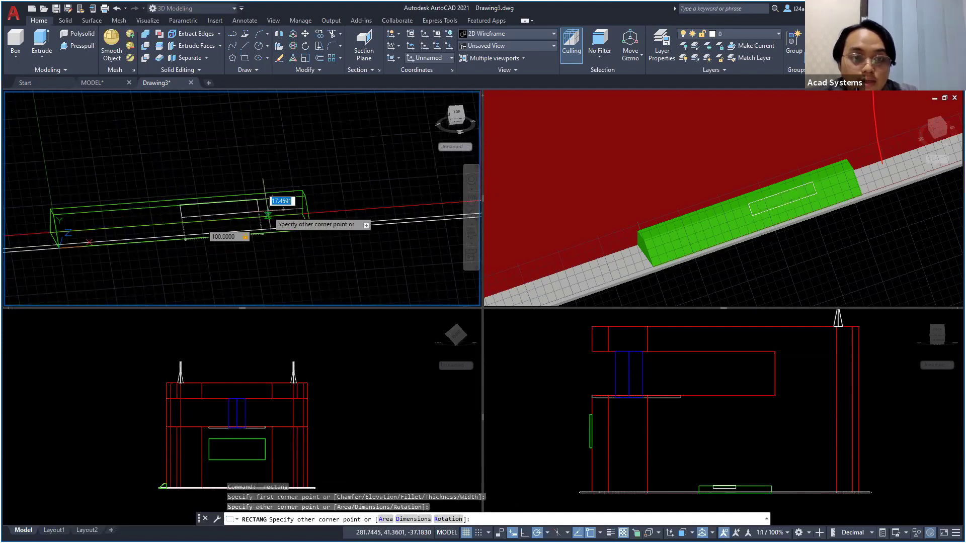
{"action": "type", "text": "15"}
{"action": "key", "text": "Return"}
Mirror the rectangle about its short edge at the middle of the wedge, keeping the source rectangle
{"action": "scroll", "coordinate": [263, 206], "scroll_direction": "up", "scroll_amount": 3}
{"action": "scroll", "coordinate": [244, 220], "scroll_direction": "up", "scroll_amount": 2}
{"action": "middle_click_drag", "start_coordinate": [173, 233], "coordinate": [291, 237]}
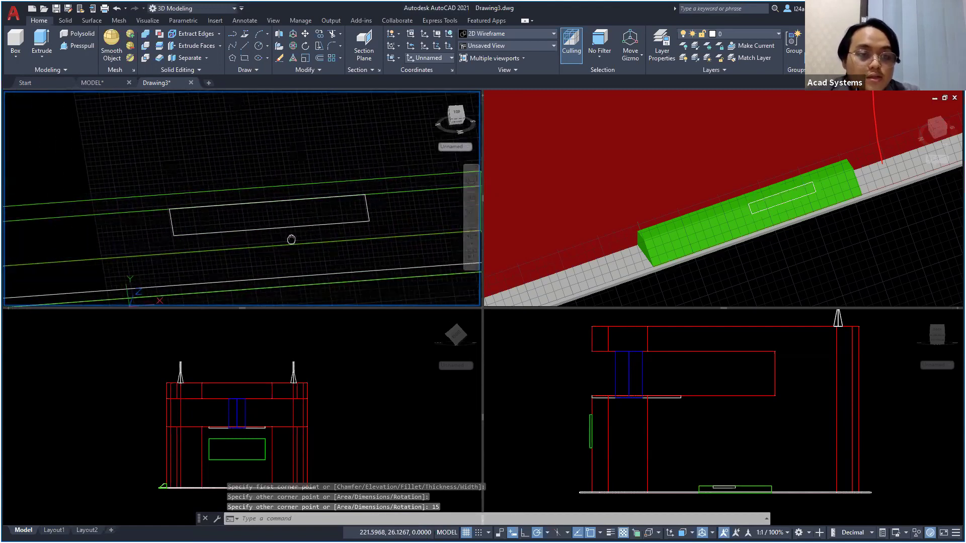
{"action": "left_click", "coordinate": [182, 236]}
{"action": "type", "text": "mi"}
{"action": "key", "text": "Return"}
{"action": "left_click", "coordinate": [177, 210]}
{"action": "left_click", "coordinate": [181, 236]}
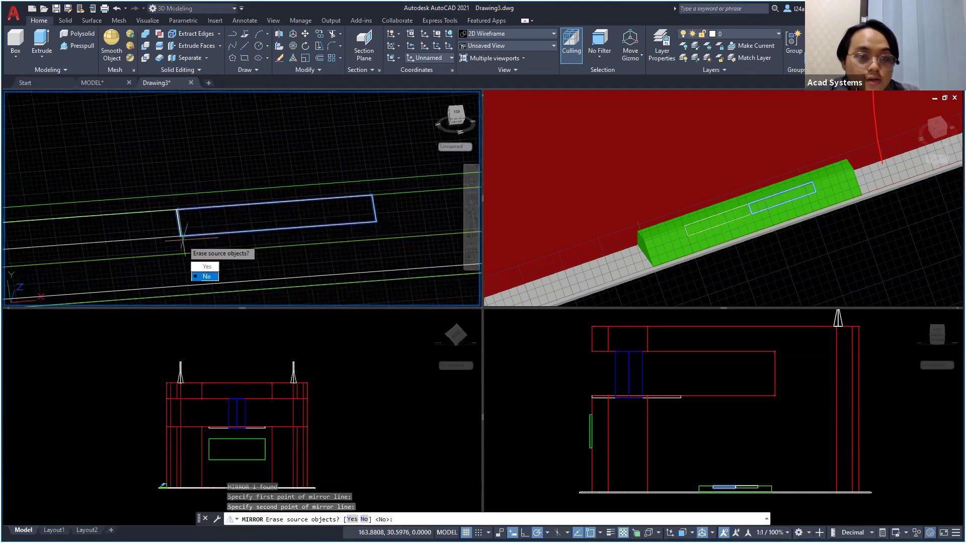
{"action": "key", "text": "Return"}
Trim away the shared short edge between the two mirrored rectangles
{"action": "left_click", "coordinate": [186, 229]}
{"action": "left_click", "coordinate": [172, 226]}
{"action": "type", "text": "tr"}
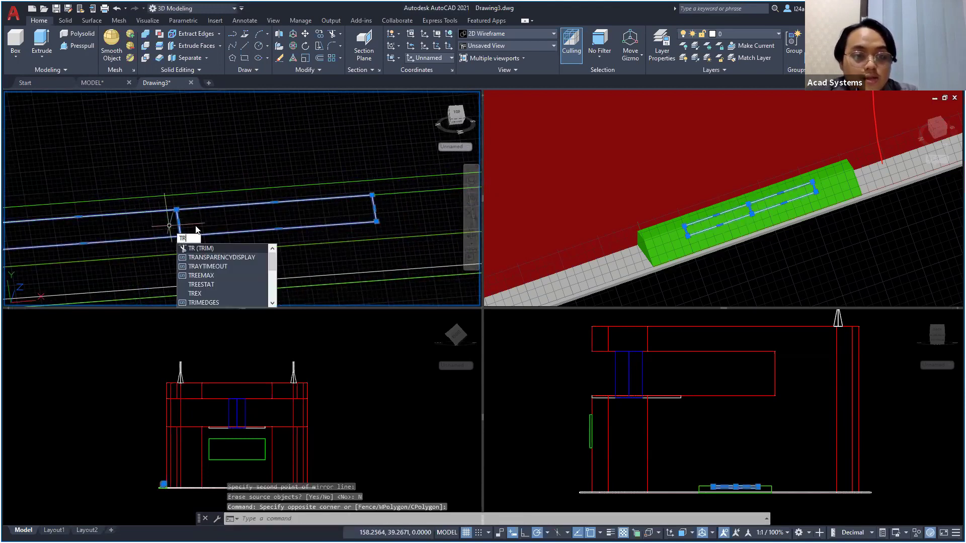
{"action": "key", "text": "Return"}
{"action": "left_click", "coordinate": [192, 224]}
{"action": "left_click", "coordinate": [174, 223]}
{"action": "key", "text": "Return"}
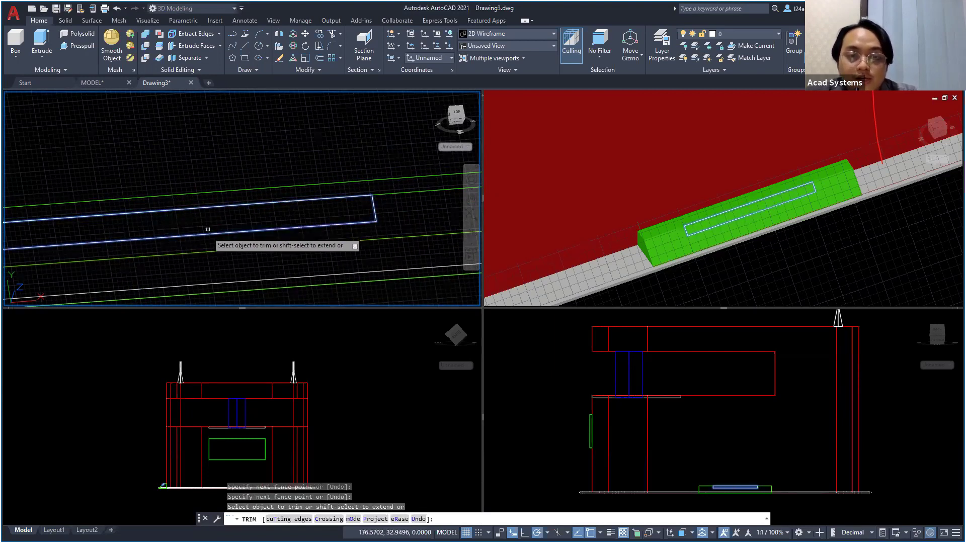
{"action": "key", "text": "Escape"}
Join the two trimmed outlines on the sloping face into one closed polyline
{"action": "scroll", "coordinate": [197, 230], "scroll_direction": "down", "scroll_amount": 2}
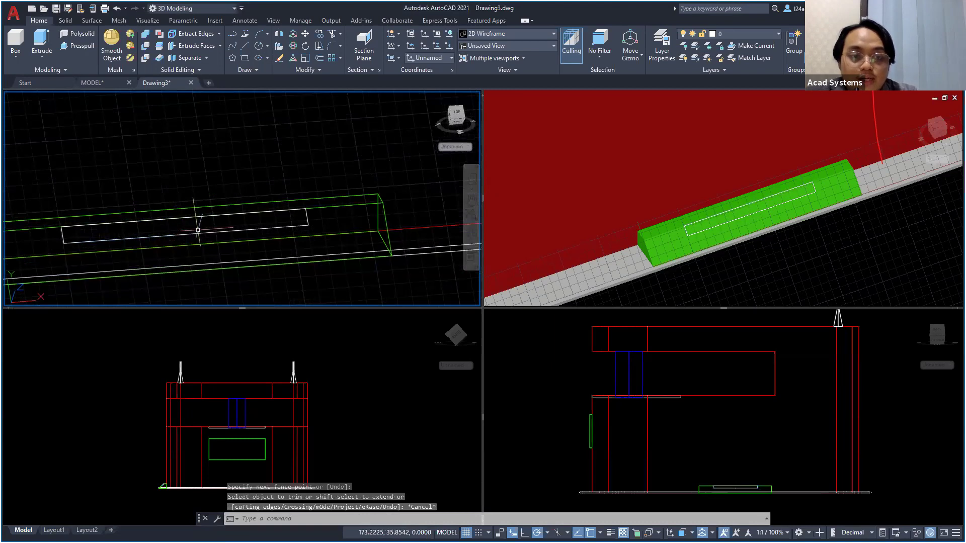
{"action": "scroll", "coordinate": [197, 230], "scroll_direction": "down", "scroll_amount": 2}
{"action": "left_click", "coordinate": [193, 235]}
{"action": "left_click", "coordinate": [191, 232]}
{"action": "type", "text": "j"}
{"action": "key", "text": "Return"}
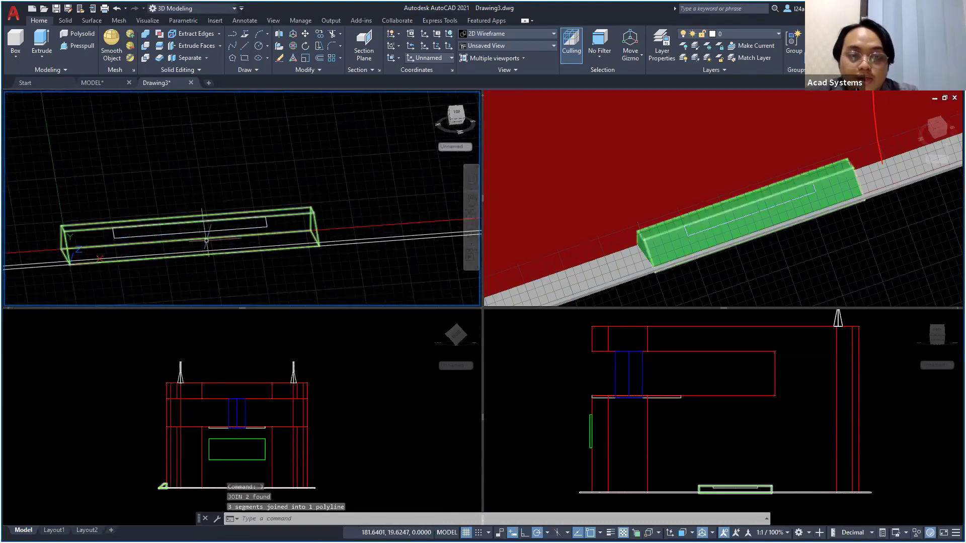
Use Presspull to recess the joined rectangular outline 5 units into the wedge's sloping face
{"action": "middle_click_drag", "start_coordinate": [263, 233], "coordinate": [300, 219], "text": "shift"}
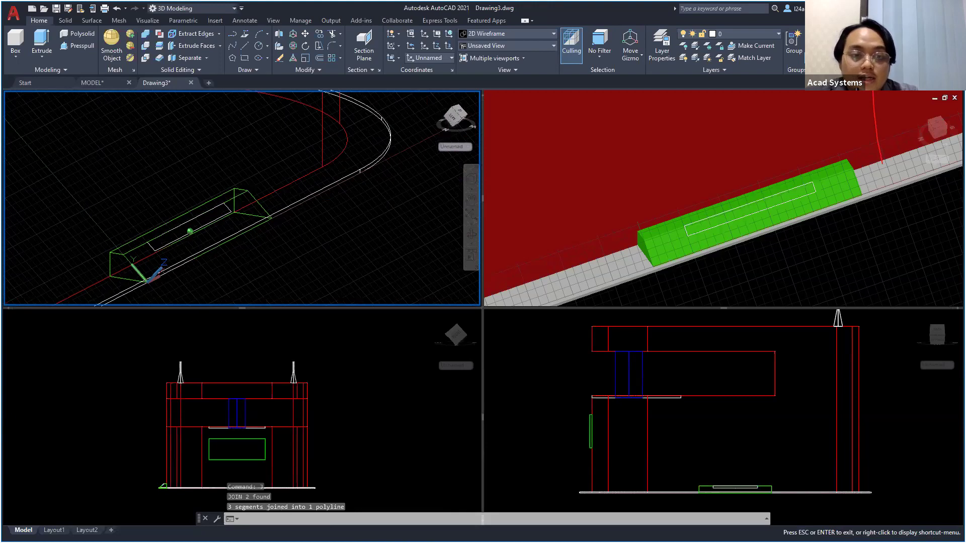
{"action": "middle_click_drag", "start_coordinate": [168, 254], "coordinate": [203, 237], "text": "shift"}
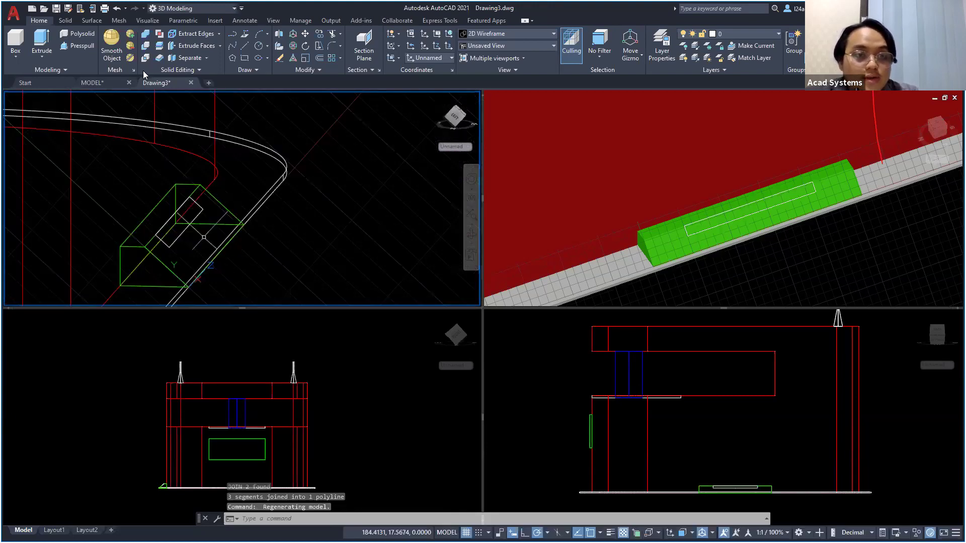
{"action": "scroll", "coordinate": [205, 237], "scroll_direction": "up", "scroll_amount": 2}
{"action": "left_click", "coordinate": [192, 235]}
{"action": "left_click", "coordinate": [169, 222]}
{"action": "left_click", "coordinate": [77, 46]}
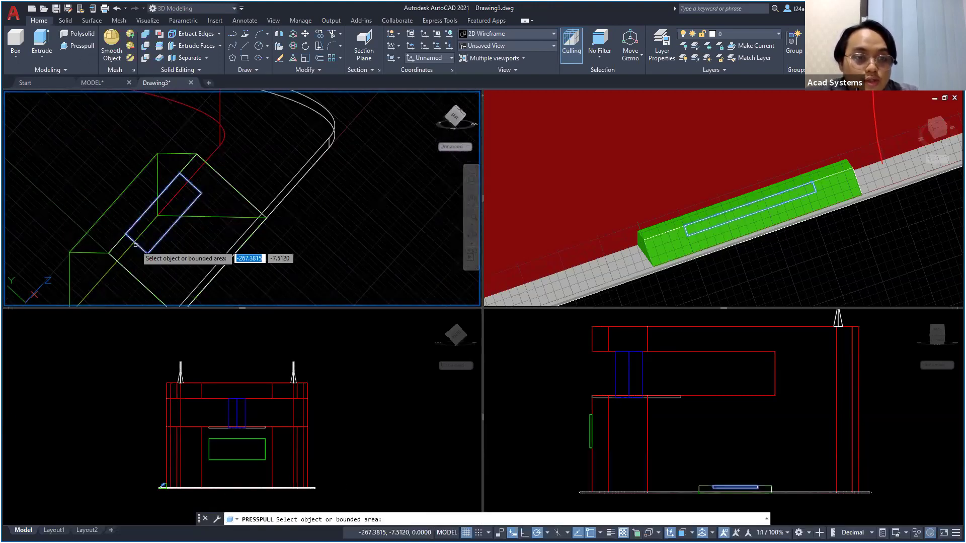
{"action": "left_click", "coordinate": [135, 243]}
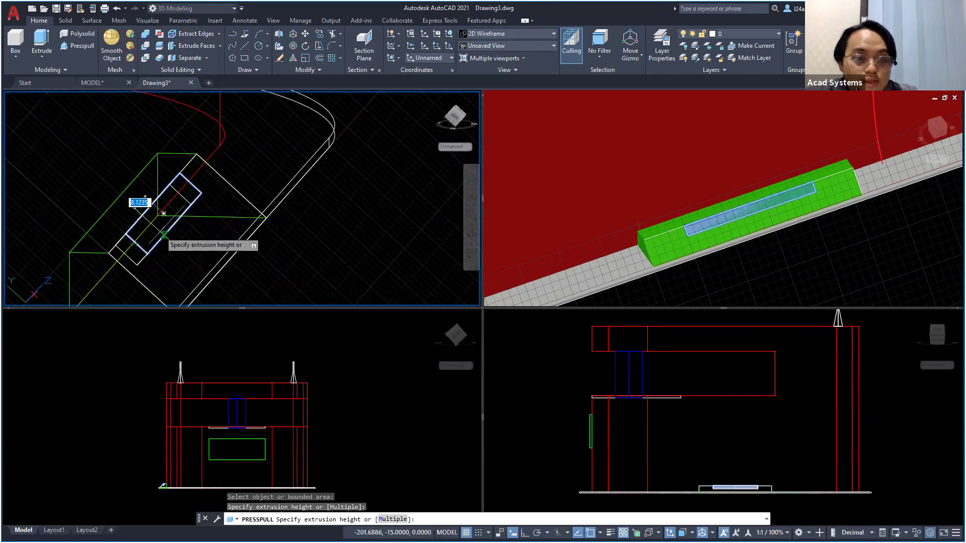
{"action": "type", "text": "5"}
{"action": "key", "text": "Return"}
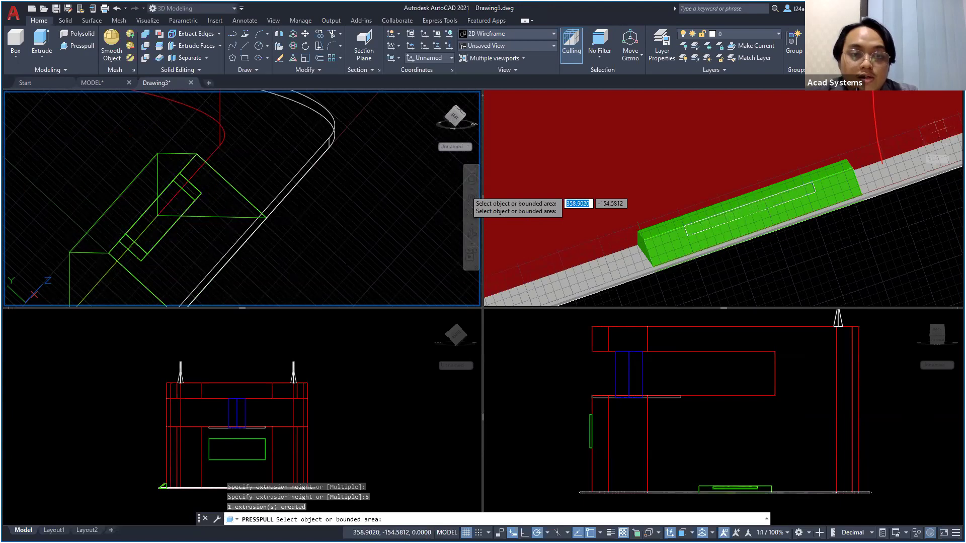
{"action": "scroll", "coordinate": [427, 219], "scroll_direction": "down", "scroll_amount": 2}
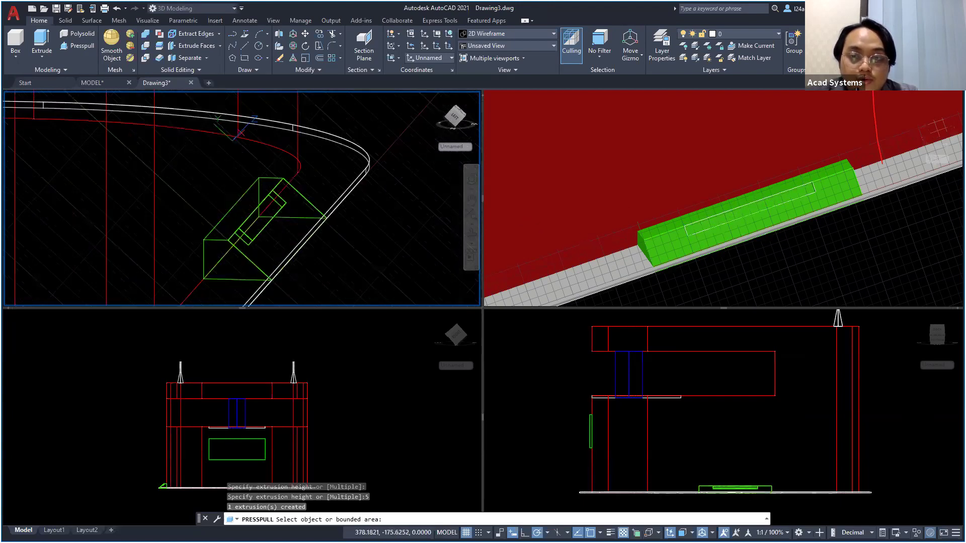
{"action": "left_click", "coordinate": [649, 228]}
{"action": "key", "text": "Return"}
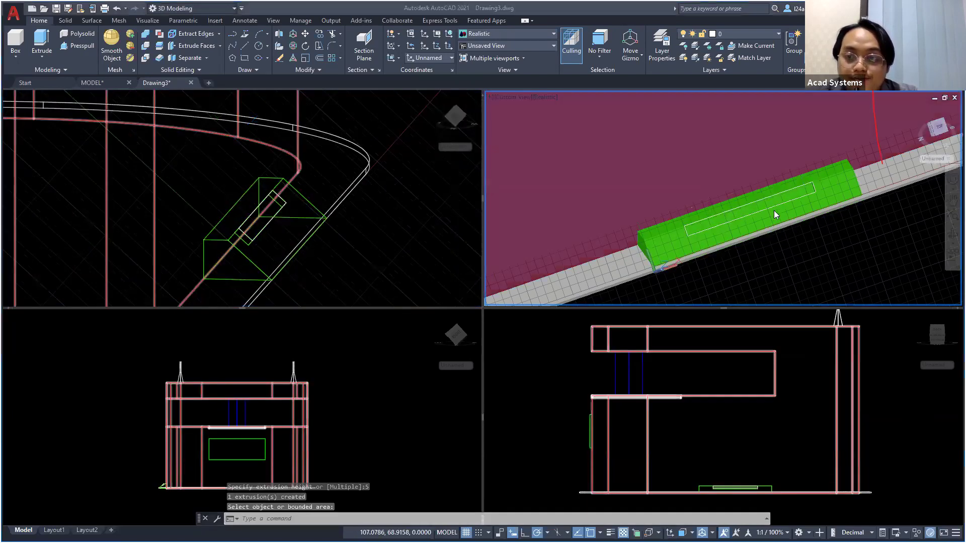
Change the colour of the floor face inside the wedge's rectangular slot to Color 46
{"action": "scroll", "coordinate": [765, 207], "scroll_direction": "up", "scroll_amount": 4}
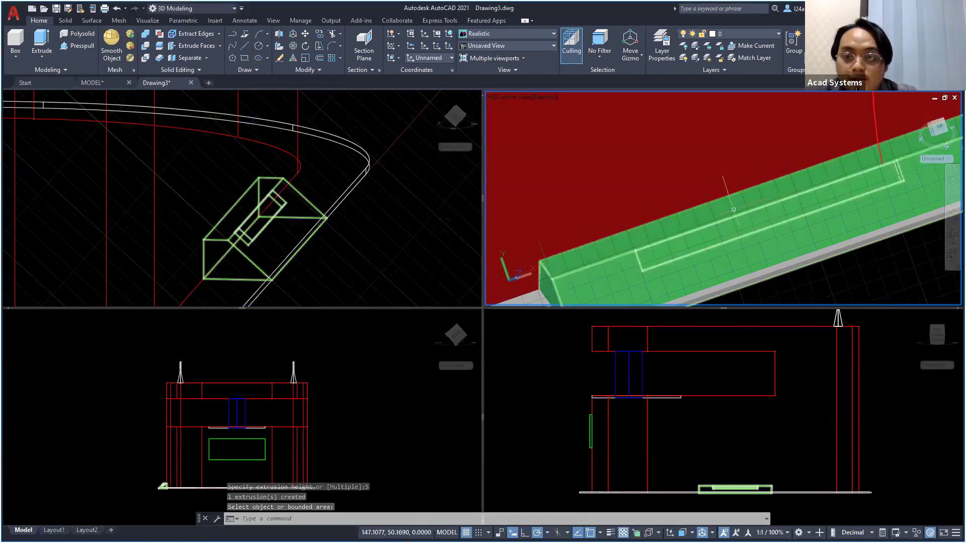
{"action": "key", "text": "Escape"}
{"action": "left_click", "coordinate": [813, 266]}
{"action": "middle_click_drag", "start_coordinate": [825, 269], "coordinate": [760, 427], "text": "shift"}
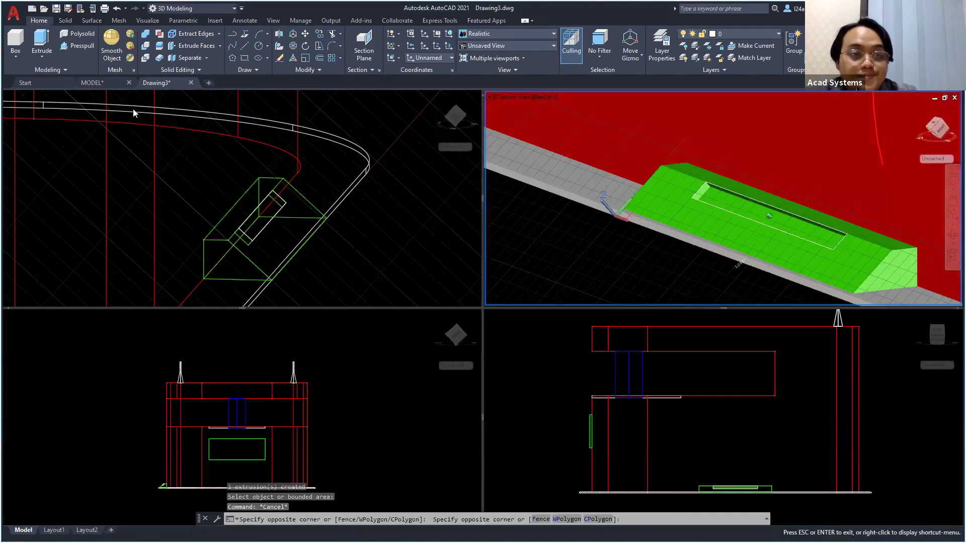
{"action": "key", "text": "ctrl+1"}
{"action": "left_click", "coordinate": [120, 61]}
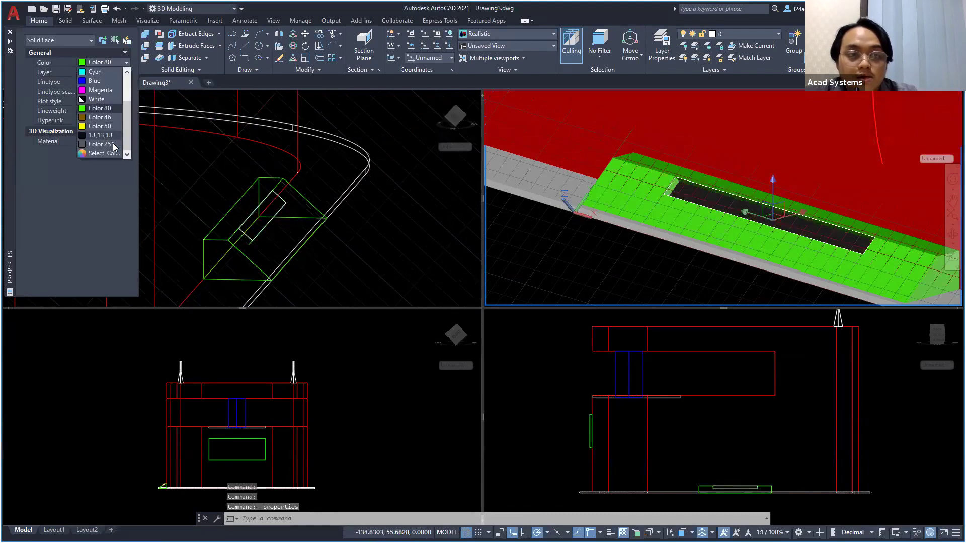
{"action": "left_click", "coordinate": [99, 118]}
{"action": "key", "text": "Escape"}
Reset the coordinate system of the shaded viewport to World
{"action": "middle_click_drag", "start_coordinate": [733, 271], "coordinate": [869, 263], "text": "shift"}
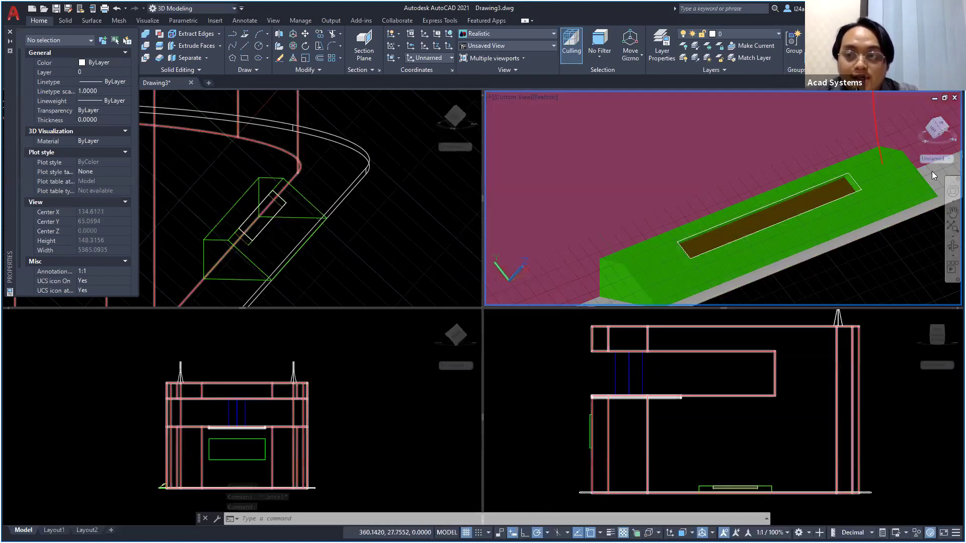
{"action": "left_click", "coordinate": [946, 159]}
{"action": "left_click", "coordinate": [946, 169]}
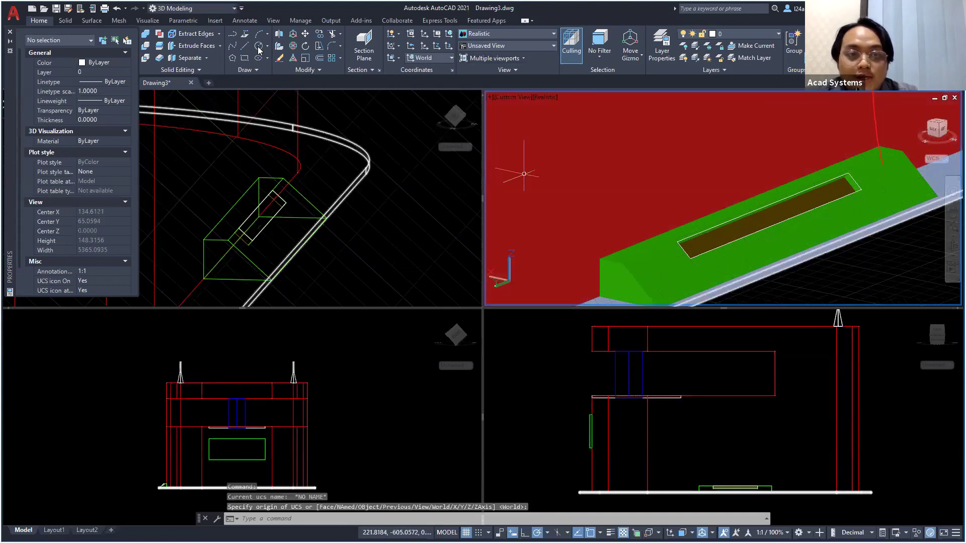
{"action": "type", "text": "c"}
{"action": "key", "text": "Return"}
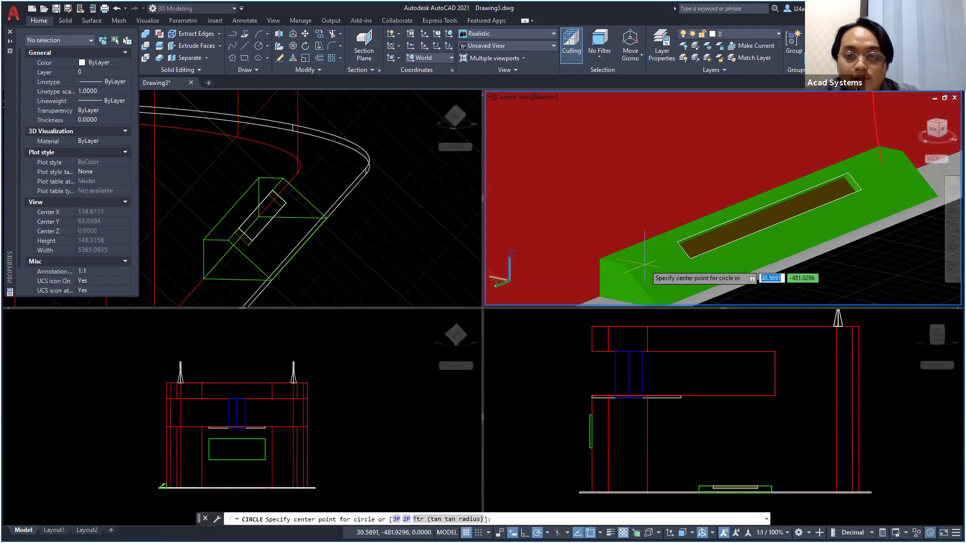
{"action": "key", "text": "F6"}
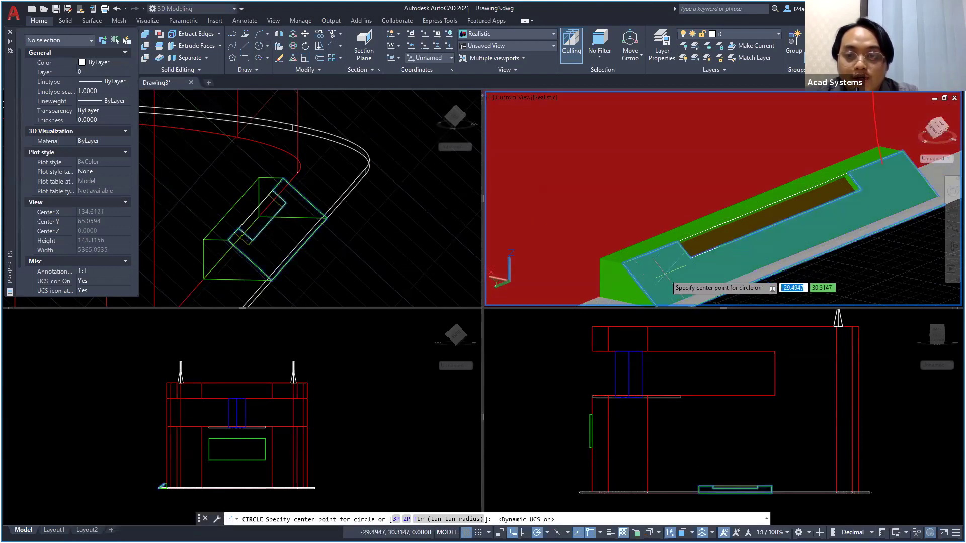
{"action": "left_click", "coordinate": [647, 267]}
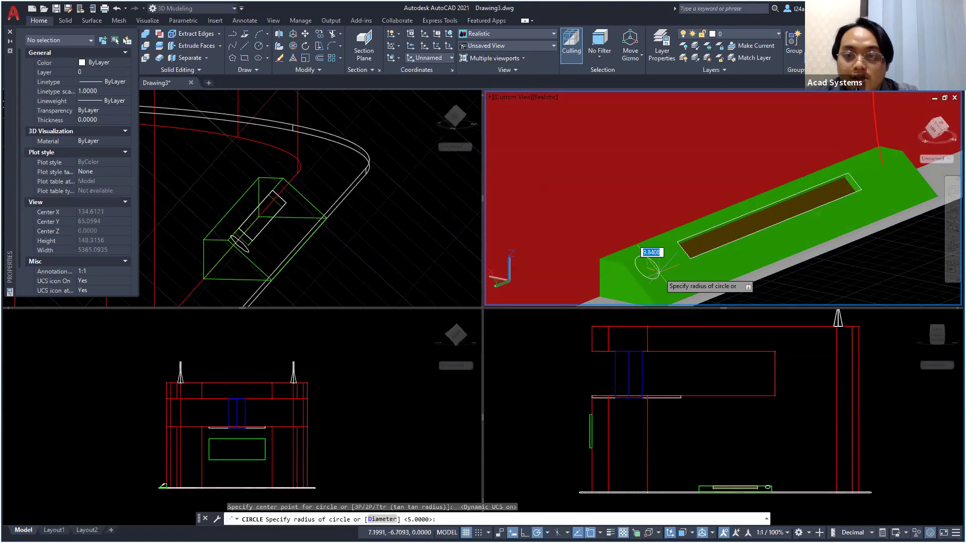
{"action": "key", "text": "Escape"}
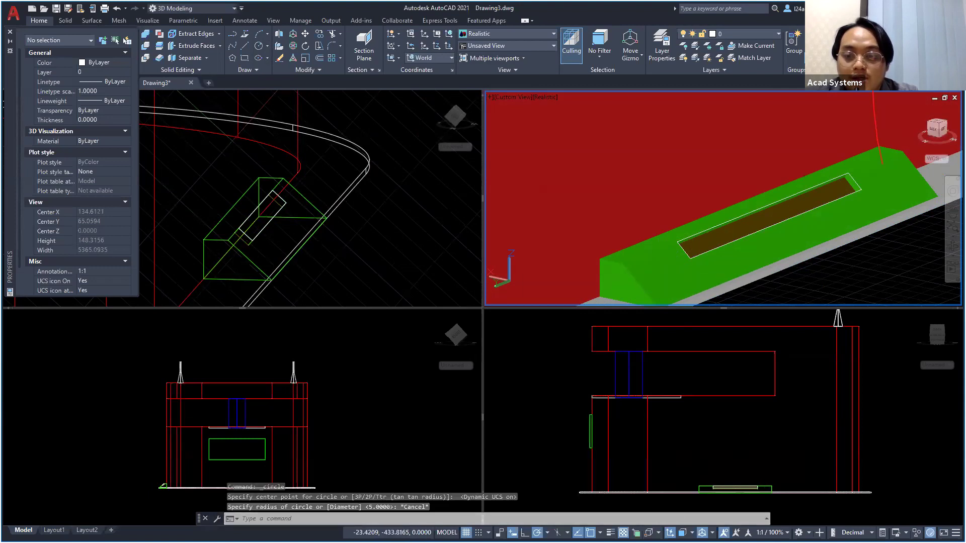
Turn on dynamic UCS and try a circle centred at the upper corner of the wedge's sloping face
{"action": "left_click", "coordinate": [670, 532]}
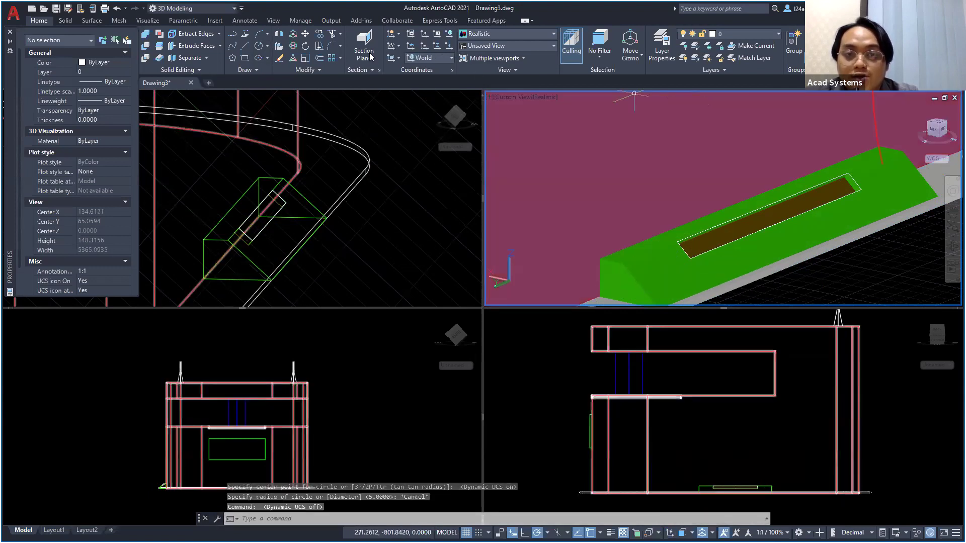
{"action": "left_click", "coordinate": [258, 48]}
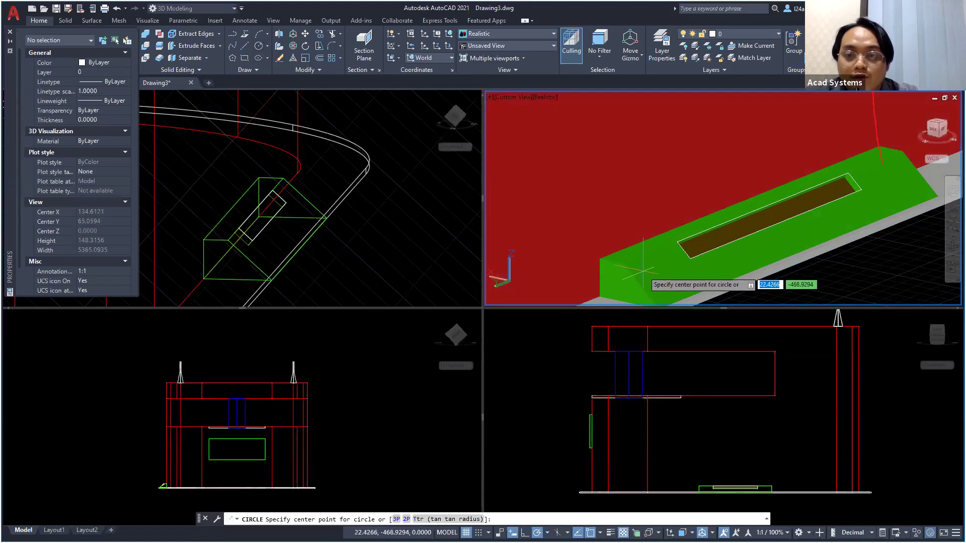
{"action": "key", "text": "F6"}
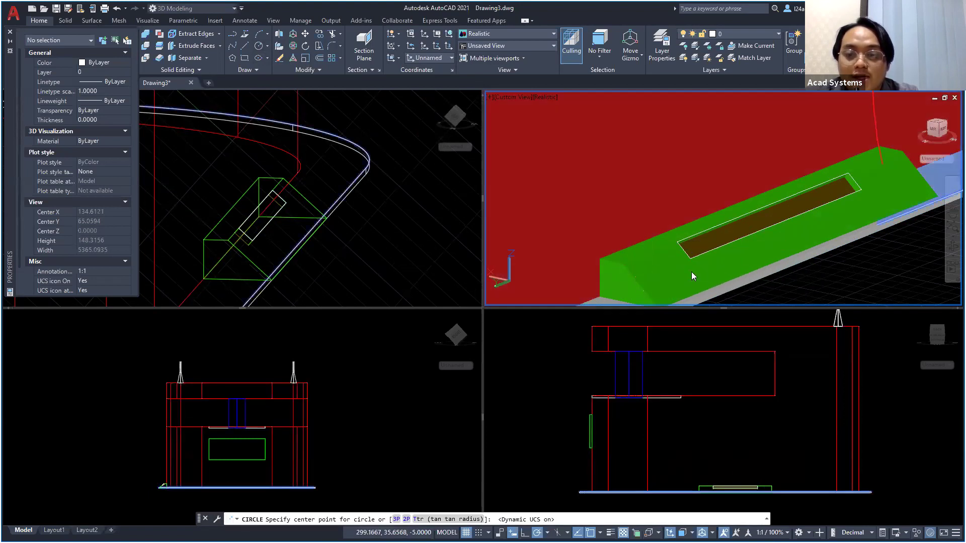
{"action": "left_click", "coordinate": [623, 263]}
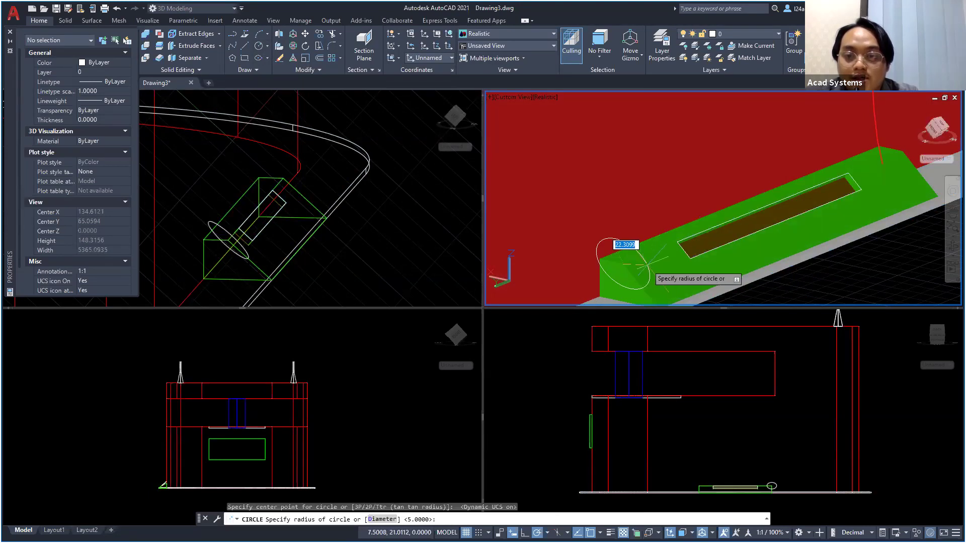
{"action": "key", "text": "Escape"}
{"action": "left_click", "coordinate": [638, 251]}
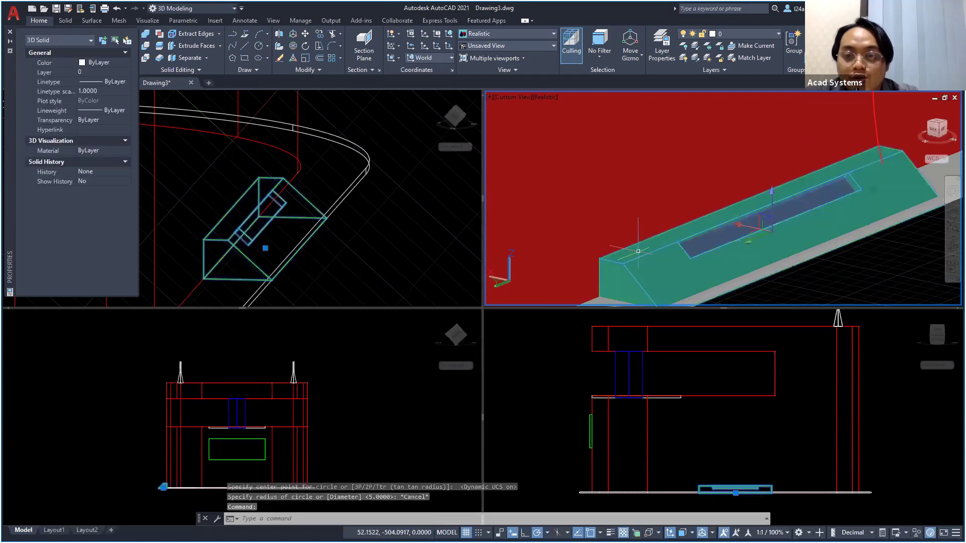
{"action": "key", "text": "Escape"}
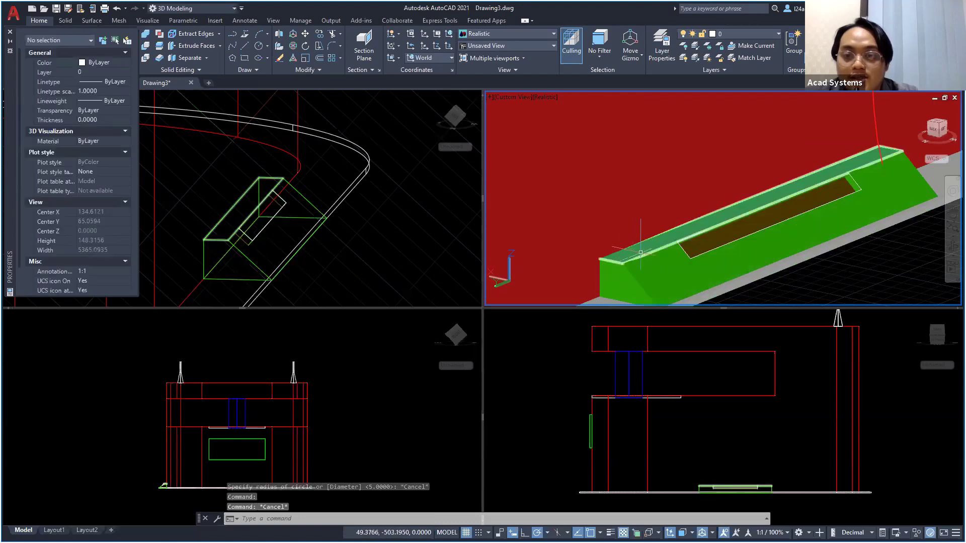
{"action": "key", "text": "Escape"}
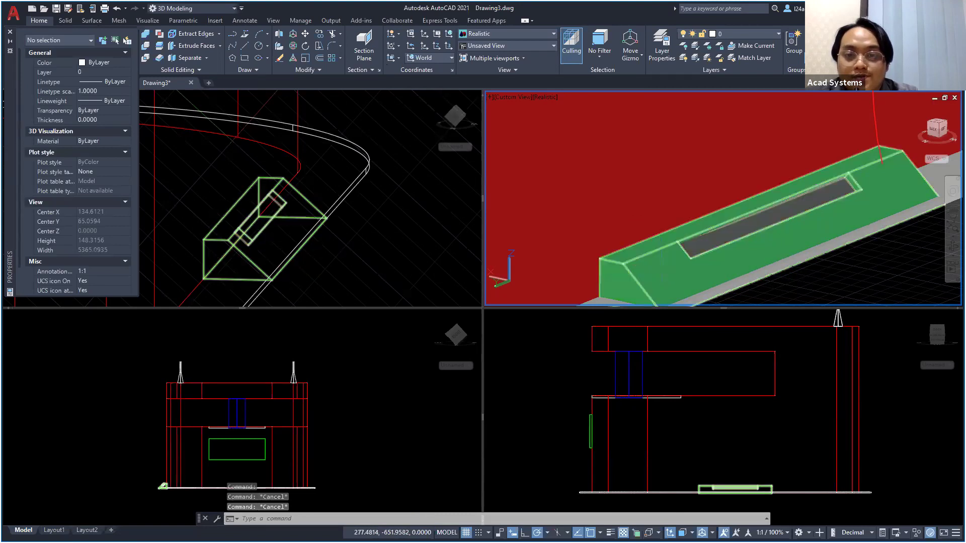
{"action": "left_click", "coordinate": [258, 45]}
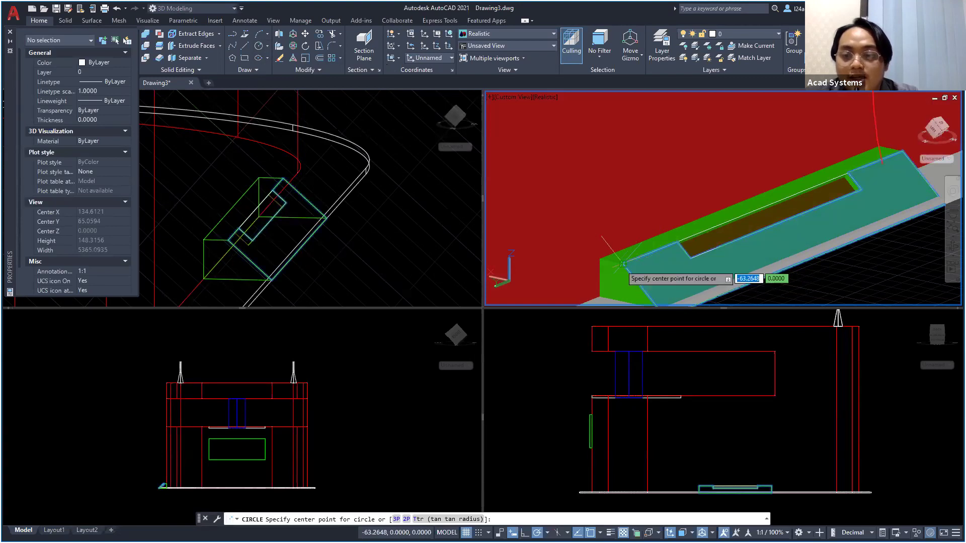
{"action": "left_click", "coordinate": [620, 260]}
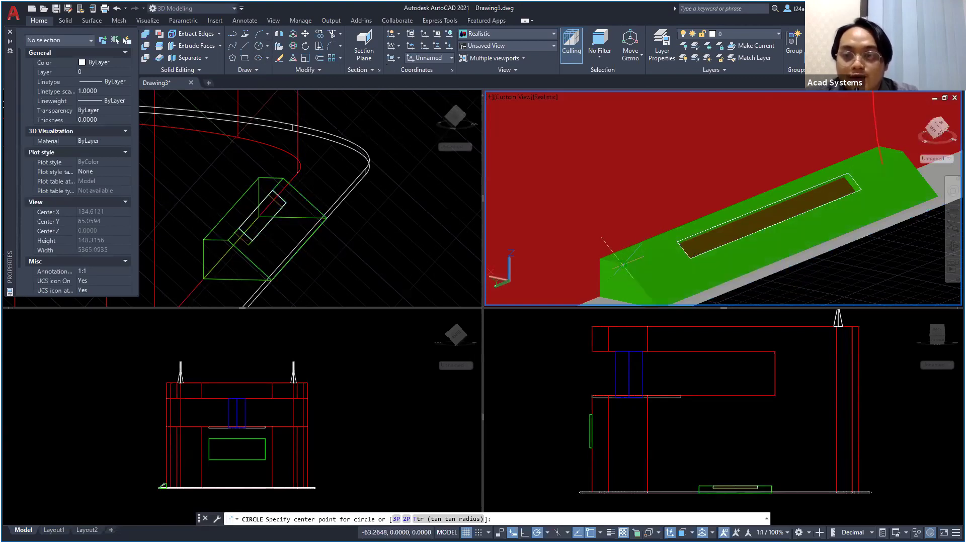
{"action": "key", "text": "Escape"}
Look over the whole robot body from several sides in the shaded viewport
{"action": "scroll", "coordinate": [705, 272], "scroll_direction": "down", "scroll_amount": 3}
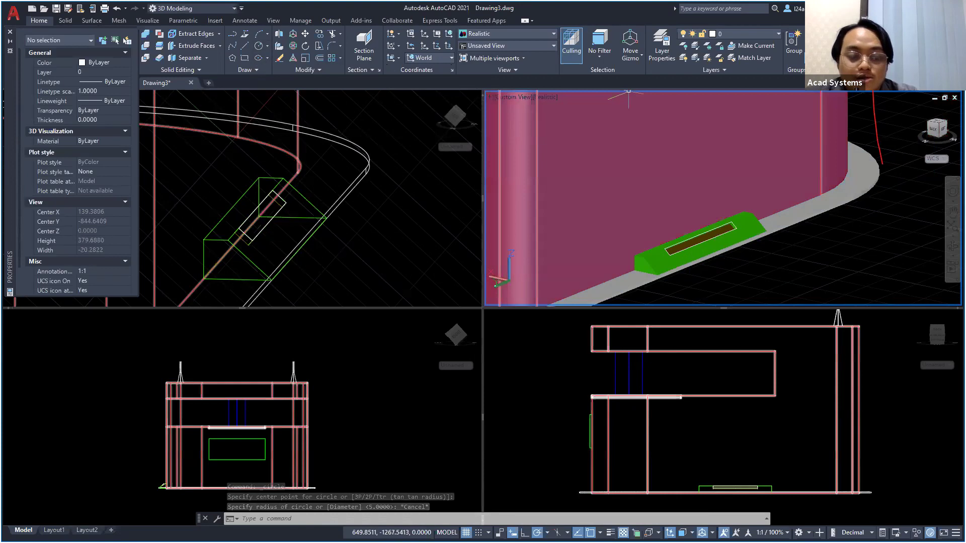
{"action": "scroll", "coordinate": [629, 93], "scroll_direction": "down", "scroll_amount": 2}
{"action": "scroll", "coordinate": [597, 221], "scroll_direction": "down", "scroll_amount": 3}
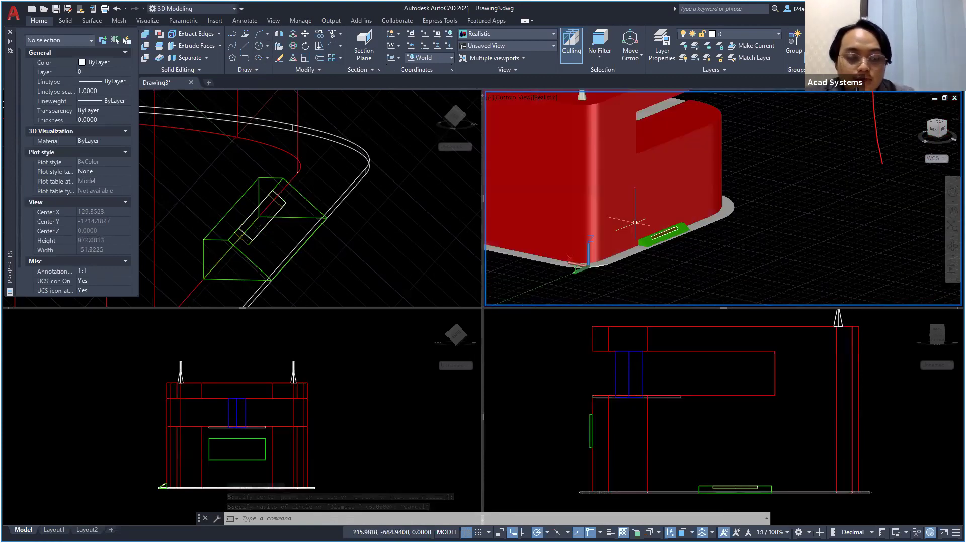
{"action": "scroll", "coordinate": [653, 216], "scroll_direction": "down", "scroll_amount": 3}
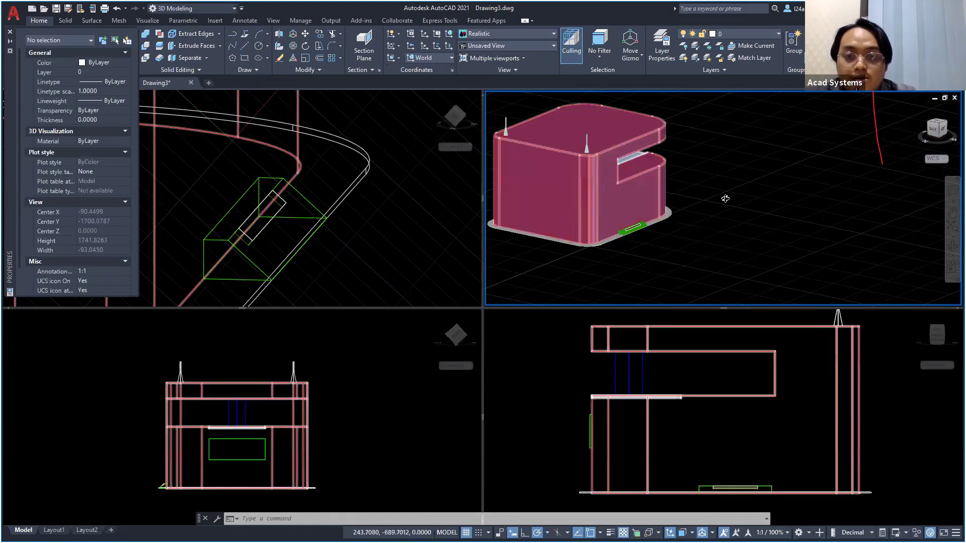
{"action": "scroll", "coordinate": [617, 219], "scroll_direction": "up", "scroll_amount": 2}
{"action": "middle_click_drag", "start_coordinate": [627, 222], "coordinate": [629, 223], "text": "shift"}
{"action": "middle_click_drag", "start_coordinate": [705, 269], "coordinate": [705, 225], "text": "shift"}
Reset the coordinate system of the wireframe viewport to World
{"action": "middle_click_drag", "start_coordinate": [350, 245], "coordinate": [400, 213], "text": "shift"}
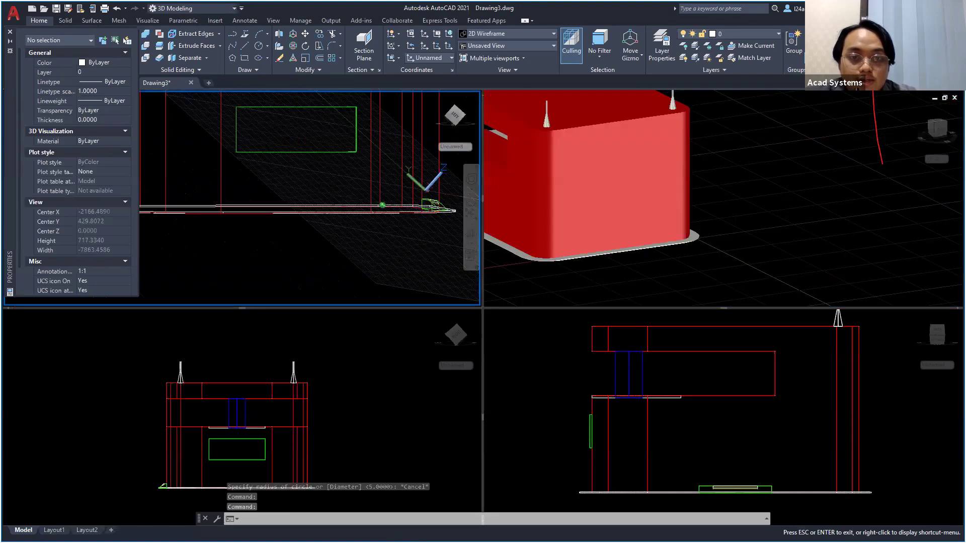
{"action": "left_click", "coordinate": [457, 148]}
{"action": "left_click", "coordinate": [474, 156]}
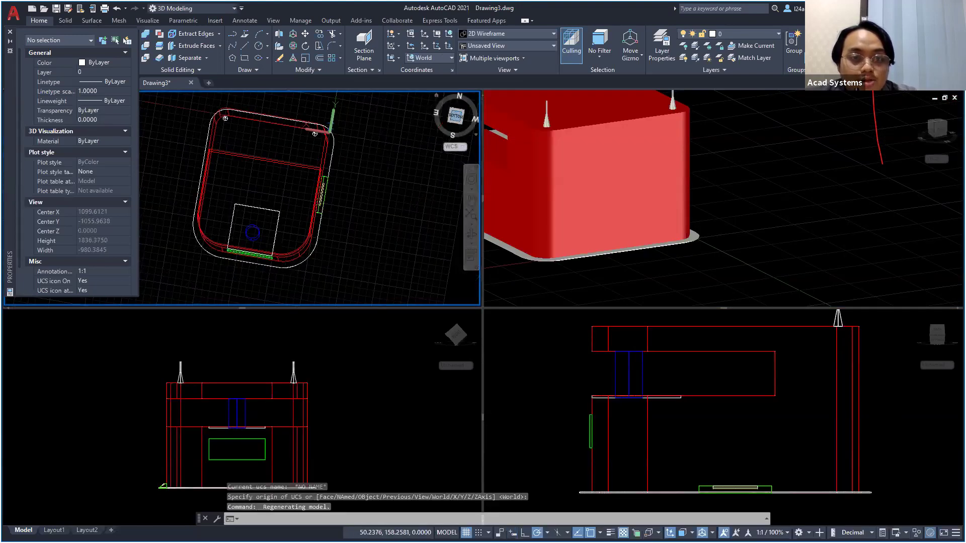
Align the wireframe viewport's coordinate system with the flat face of the base plate
{"action": "left_click", "coordinate": [398, 58]}
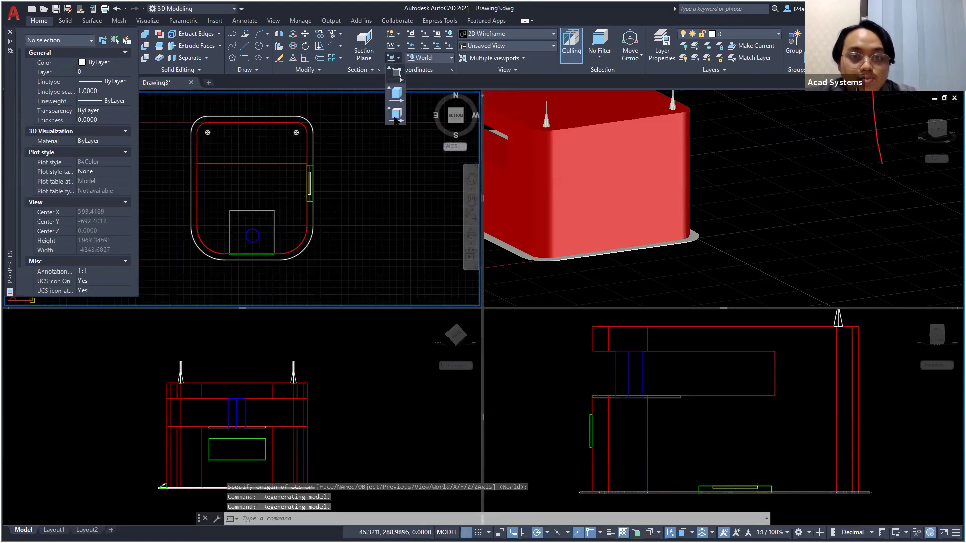
{"action": "left_click", "coordinate": [396, 113]}
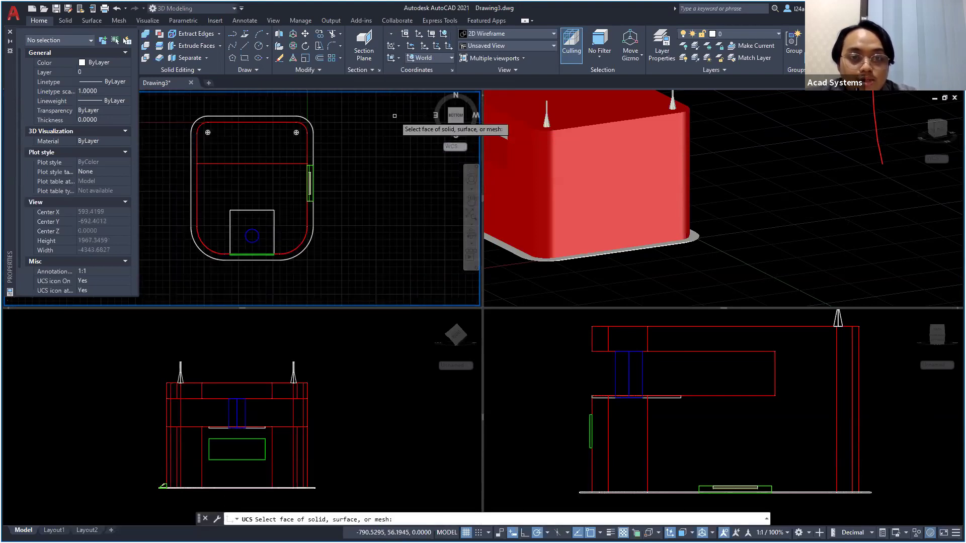
{"action": "left_click", "coordinate": [267, 140]}
{"action": "key", "text": "Return"}
{"action": "key", "text": "Return"}
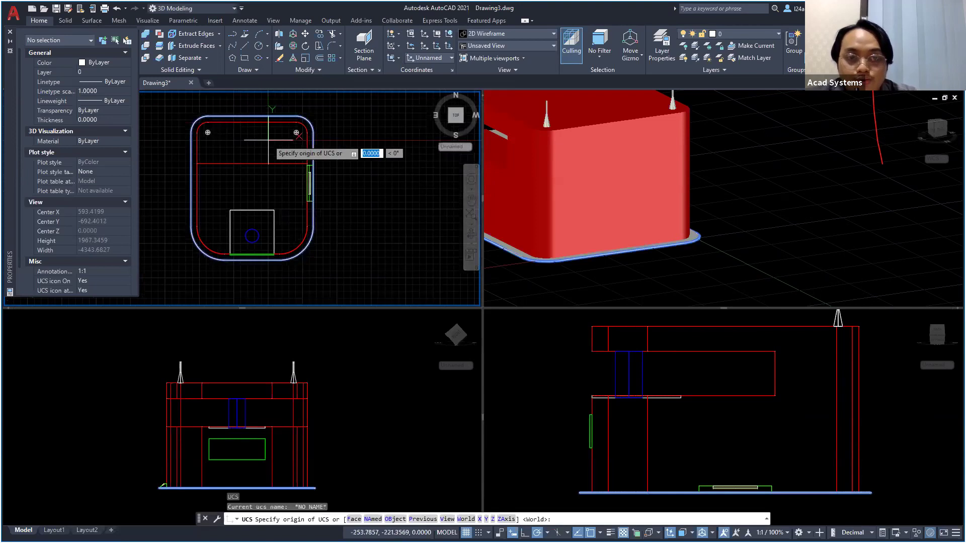
{"action": "key", "text": "Escape"}
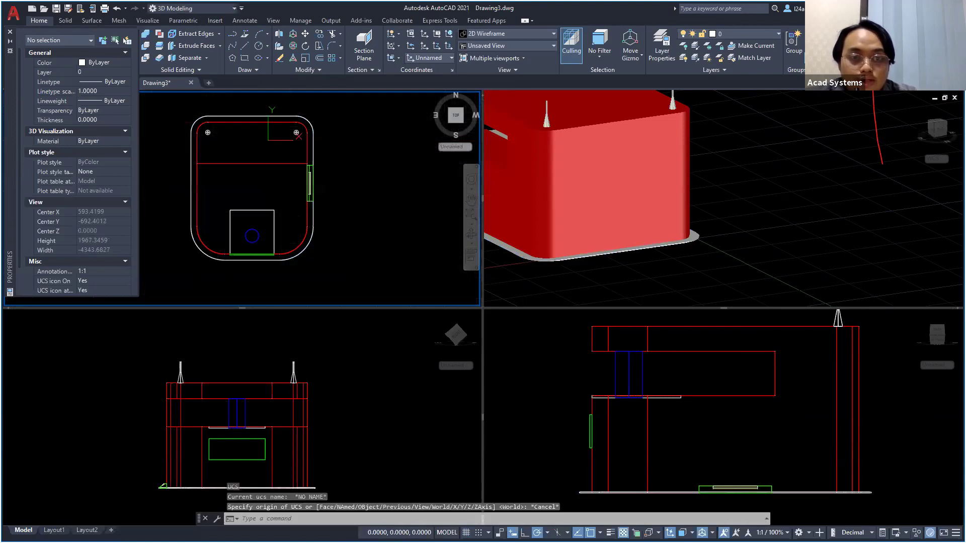
{"action": "middle_click_drag", "start_coordinate": [322, 216], "coordinate": [272, 173], "text": "shift"}
{"action": "middle_click_drag", "start_coordinate": [430, 61], "coordinate": [421, 51], "text": "shift"}
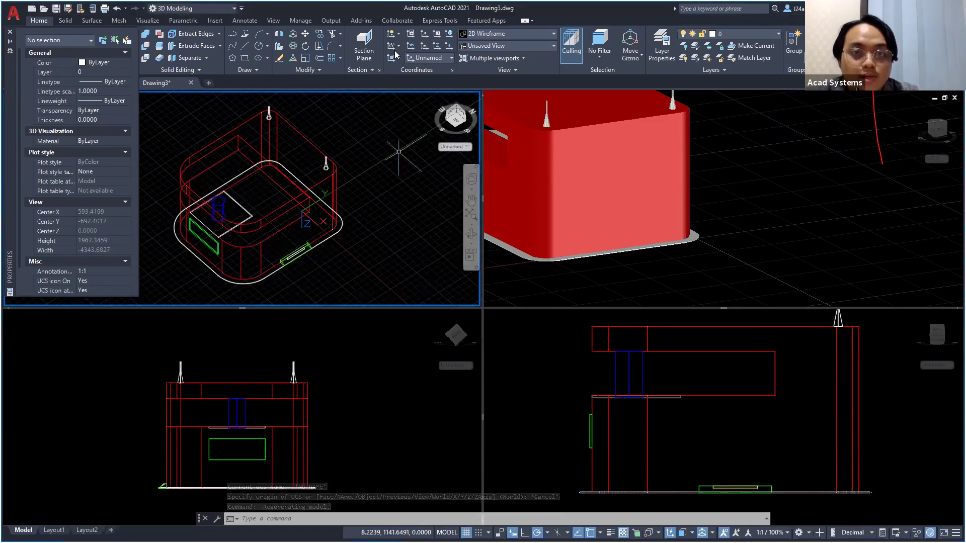
Hide the UCS icon in the wireframe viewport
{"action": "key", "text": "Escape"}
{"action": "left_click", "coordinate": [398, 34]}
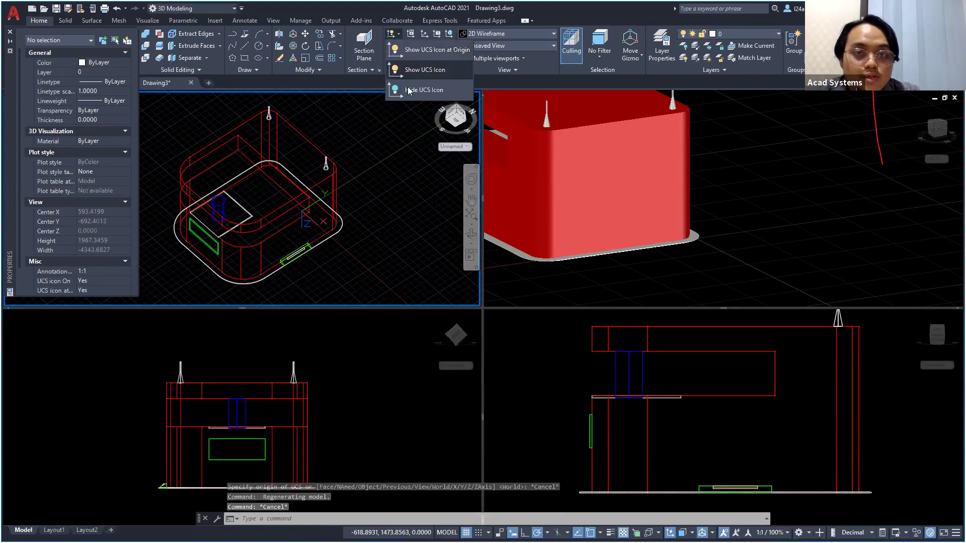
{"action": "left_click", "coordinate": [408, 89]}
Draw a 60 by 120 rectangle on the base plate beside one of the pins, working in the plan view of the wireframe viewport
{"action": "scroll", "coordinate": [267, 227], "scroll_direction": "up", "scroll_amount": 4}
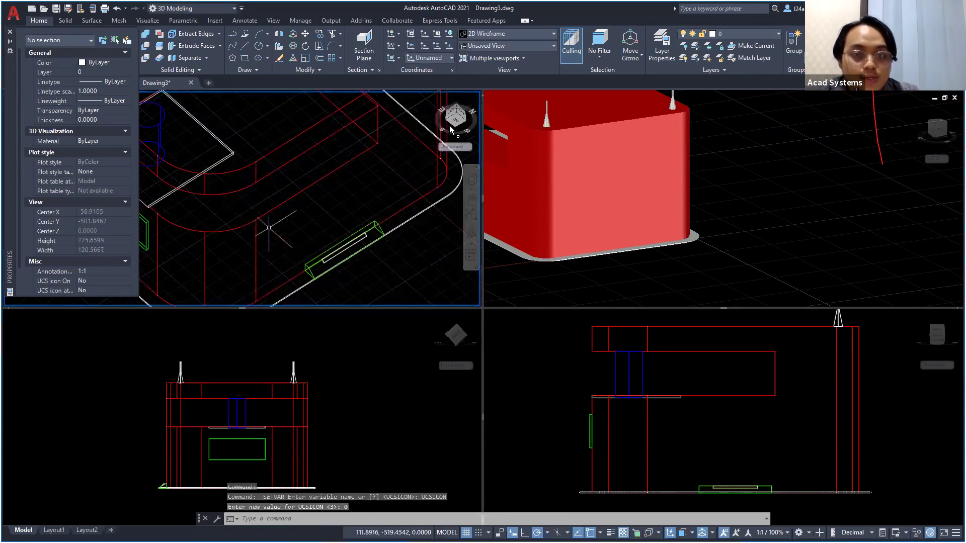
{"action": "left_click", "coordinate": [456, 122]}
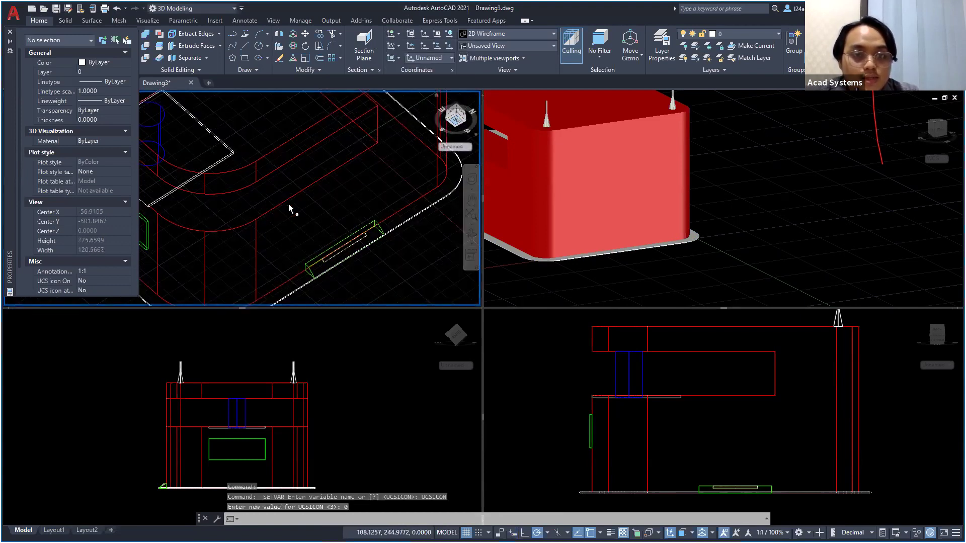
{"action": "left_click", "coordinate": [471, 96]}
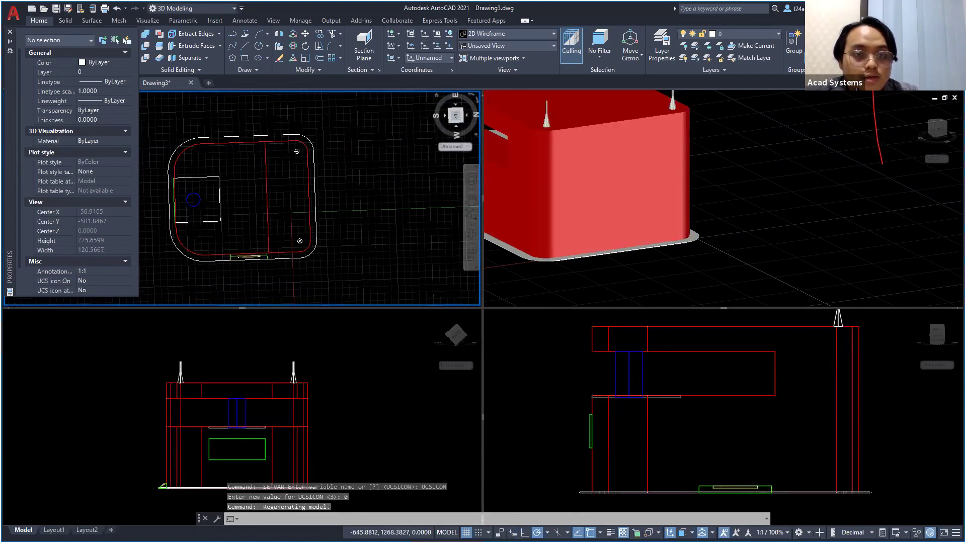
{"action": "scroll", "coordinate": [217, 199], "scroll_direction": "up", "scroll_amount": 3}
{"action": "mouse_move", "coordinate": [230, 227]}
{"action": "middle_mouse_down"}
{"action": "mouse_move", "coordinate": [243, 202]}
{"action": "mouse_move", "coordinate": [266, 247]}
{"action": "middle_mouse_up"}
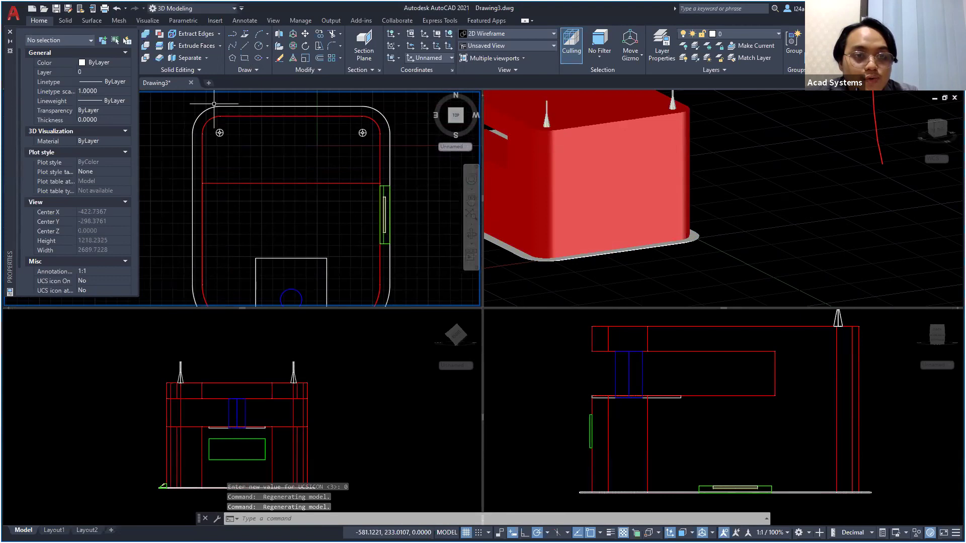
{"action": "key", "text": "ctrl+1"}
{"action": "type", "text": "rec"}
{"action": "key", "text": "Return"}
{"action": "left_click", "coordinate": [207, 122]}
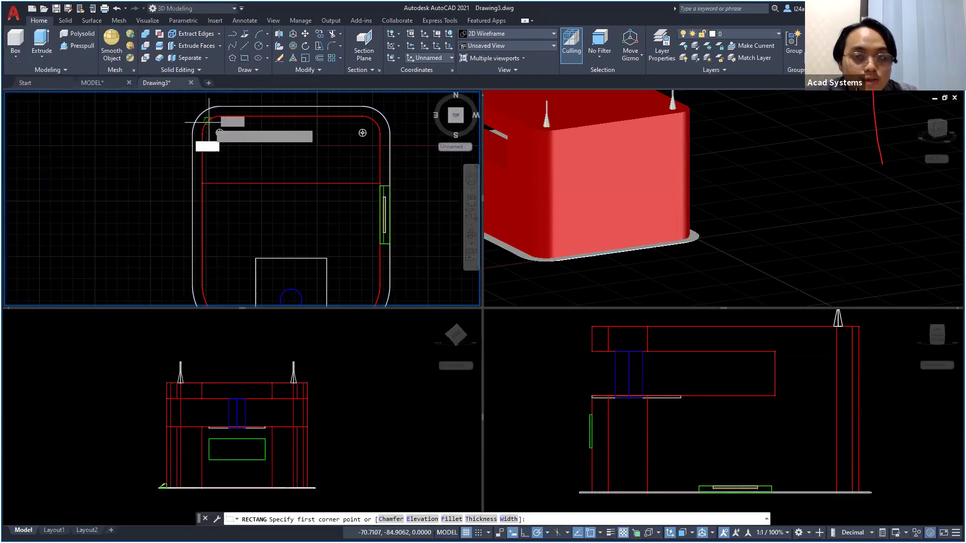
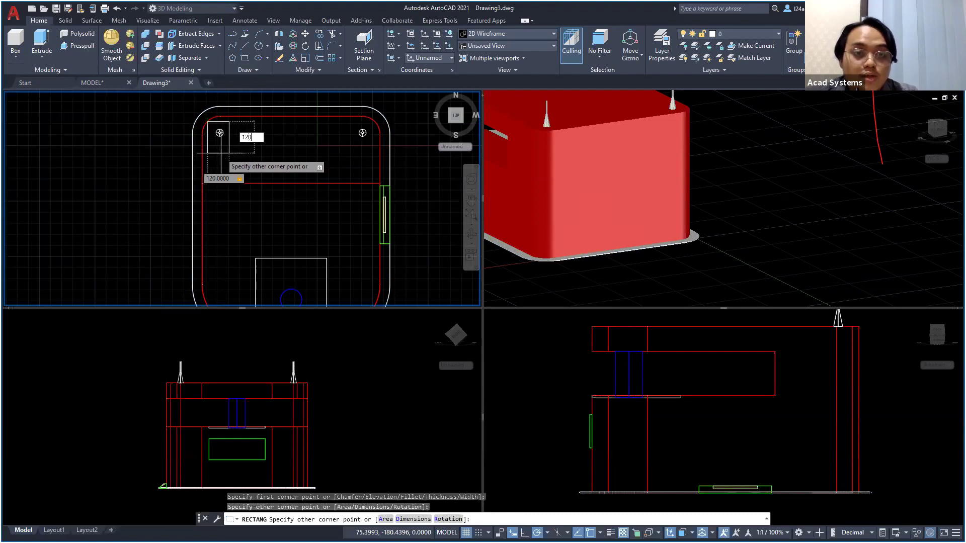
{"action": "type", "text": "60"}
{"action": "key", "text": "Return"}
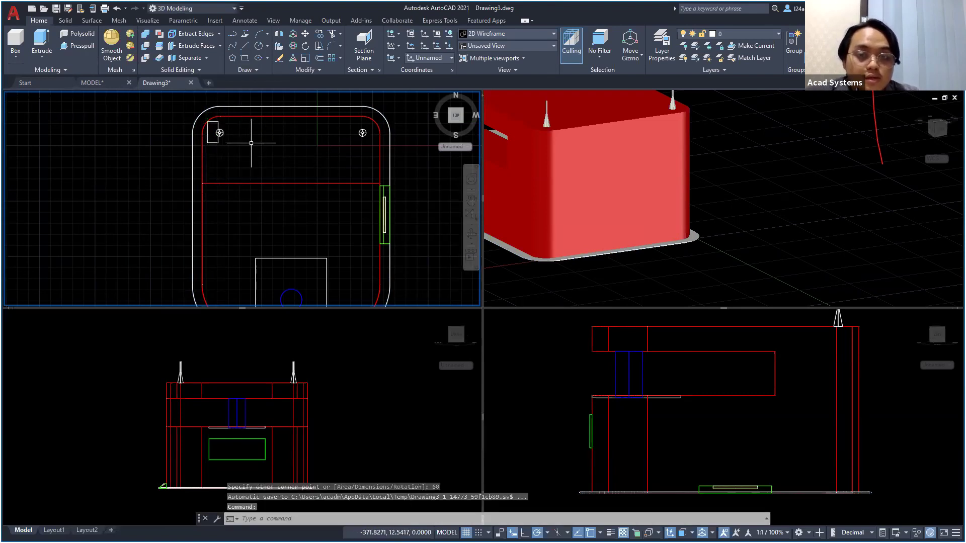
Mirror the small rectangle across the body's lengthwise centre line to the other pin's corner, keeping the original
{"action": "middle_click_drag", "start_coordinate": [255, 170], "coordinate": [346, 146], "text": "shift"}
{"action": "scroll", "coordinate": [323, 246], "scroll_direction": "up", "scroll_amount": 2}
{"action": "scroll", "coordinate": [372, 234], "scroll_direction": "up", "scroll_amount": 2}
{"action": "scroll", "coordinate": [371, 234], "scroll_direction": "down", "scroll_amount": 2}
{"action": "middle_click_drag", "start_coordinate": [378, 229], "coordinate": [307, 227]}
{"action": "scroll", "coordinate": [356, 212], "scroll_direction": "down", "scroll_amount": 4}
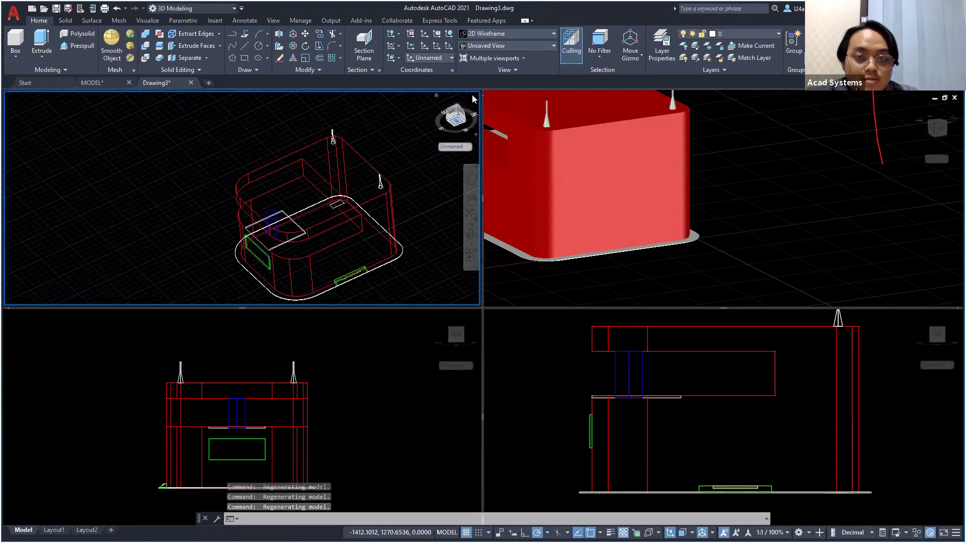
{"action": "left_click_drag", "start_coordinate": [484, 93], "coordinate": [441, 266]}
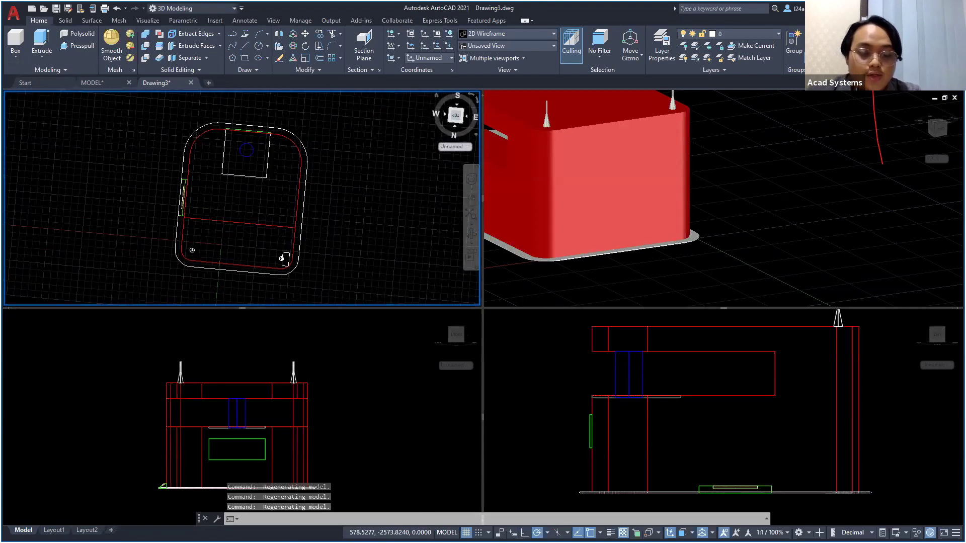
{"action": "left_click", "coordinate": [477, 99]}
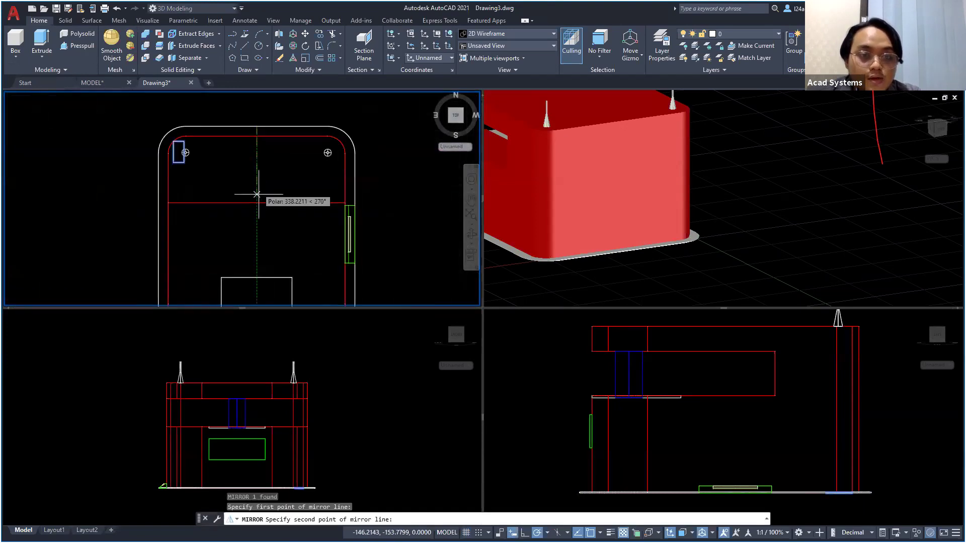
{"action": "scroll", "coordinate": [262, 222], "scroll_direction": "down", "scroll_amount": 2}
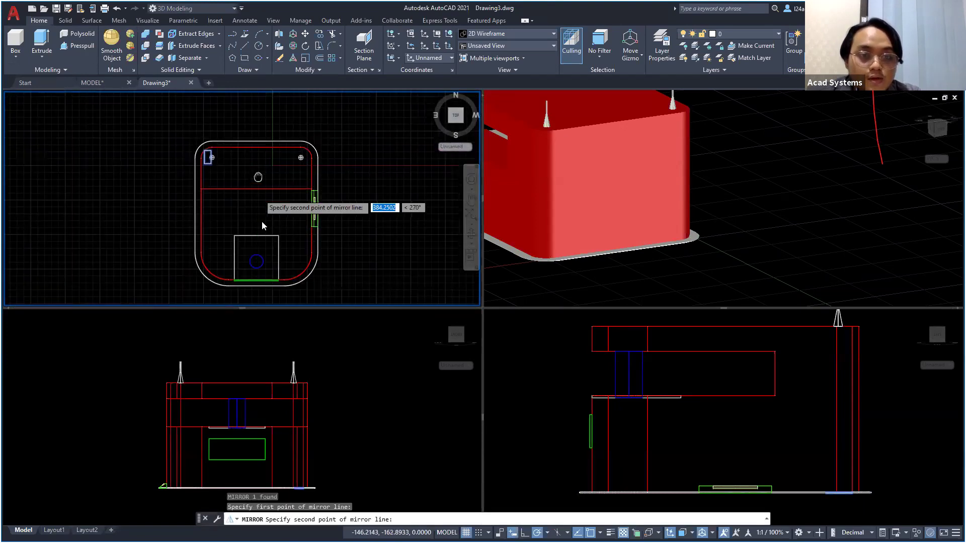
{"action": "left_click", "coordinate": [261, 231]}
{"action": "scroll", "coordinate": [289, 178], "scroll_direction": "down", "scroll_amount": 2}
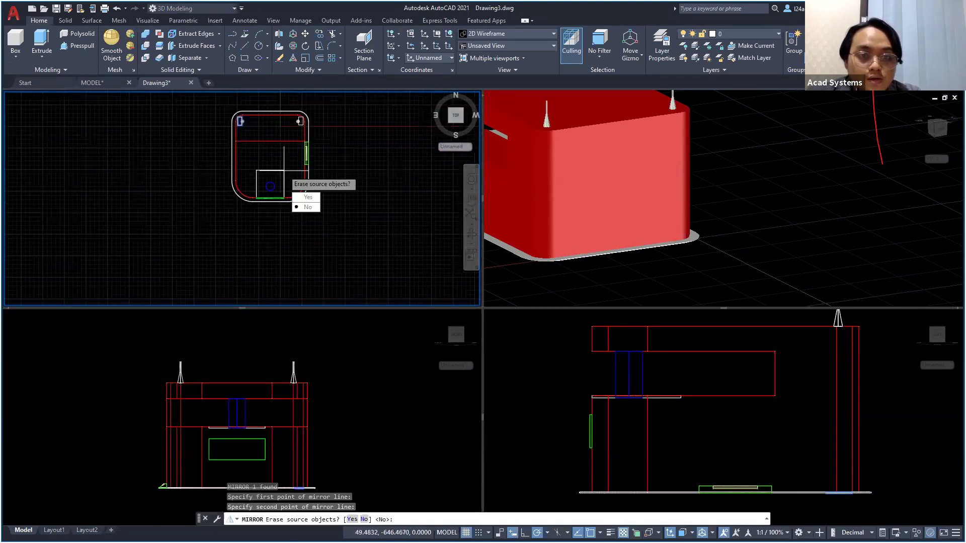
{"action": "type", "text": "N"}
{"action": "key", "text": "Return"}
Mirror both small rectangles to the opposite end of the base plate about its crosswise centre line, keeping the originals
{"action": "scroll", "coordinate": [272, 176], "scroll_direction": "up", "scroll_amount": 4}
{"action": "middle_click_drag", "start_coordinate": [276, 162], "coordinate": [266, 260]}
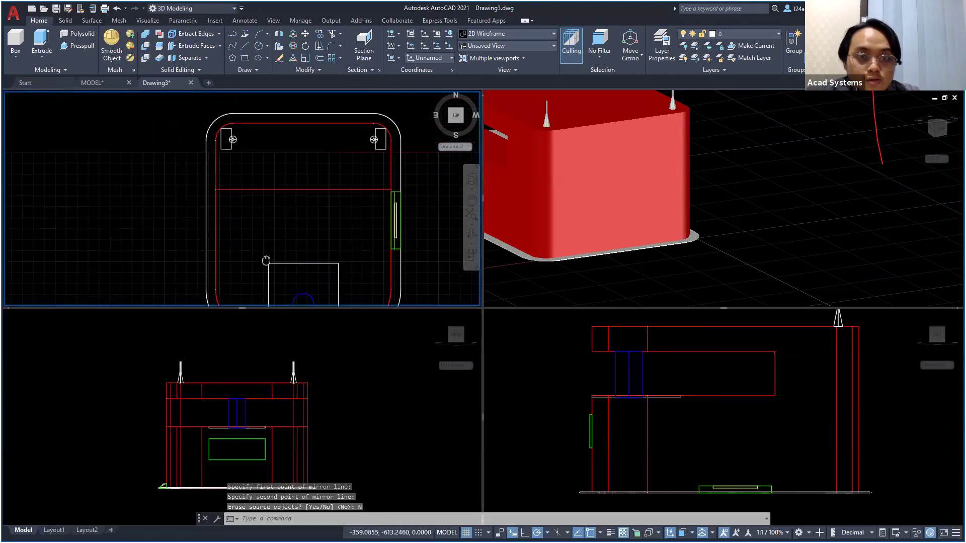
{"action": "scroll", "coordinate": [303, 167], "scroll_direction": "down", "scroll_amount": 2}
{"action": "left_click", "coordinate": [359, 162]}
{"action": "key", "text": "Escape"}
{"action": "double_click", "coordinate": [352, 155]}
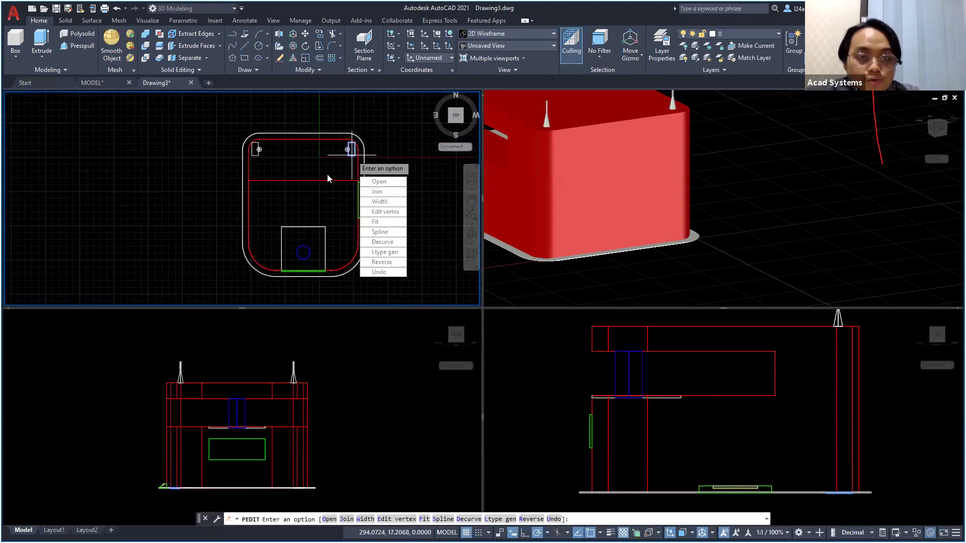
{"action": "key", "text": "Escape"}
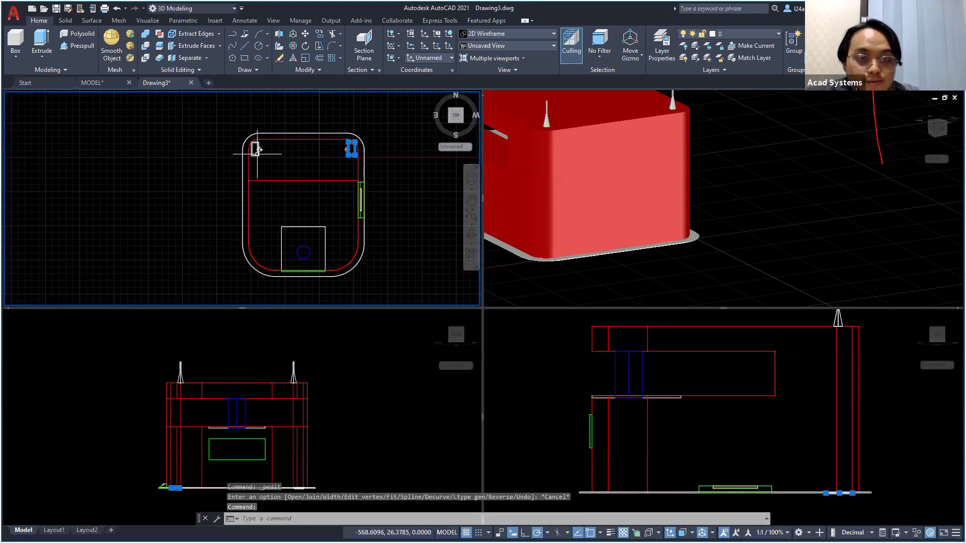
{"action": "left_click", "coordinate": [256, 149]}
{"action": "mouse_move", "coordinate": [257, 157]}
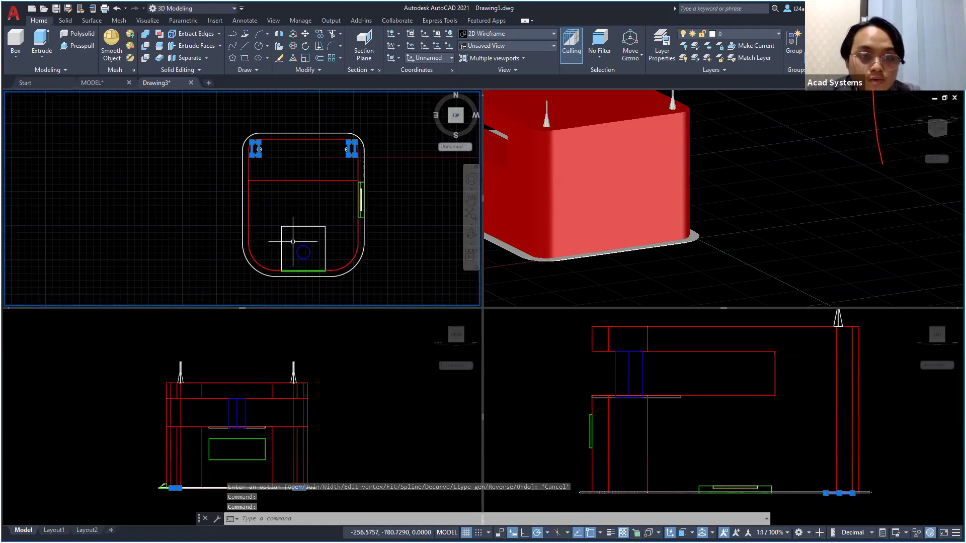
{"action": "type", "text": "mi"}
{"action": "key", "text": "Return"}
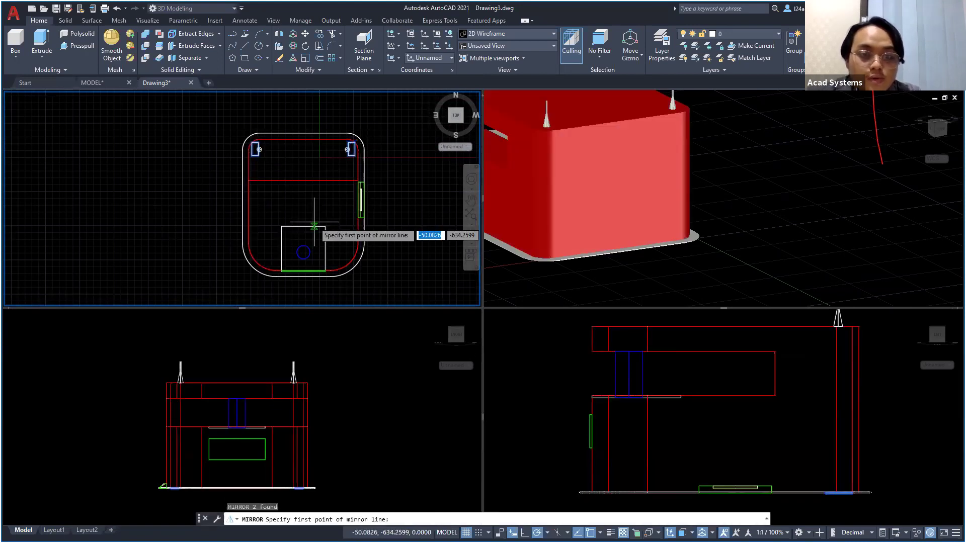
{"action": "left_click", "coordinate": [363, 204]}
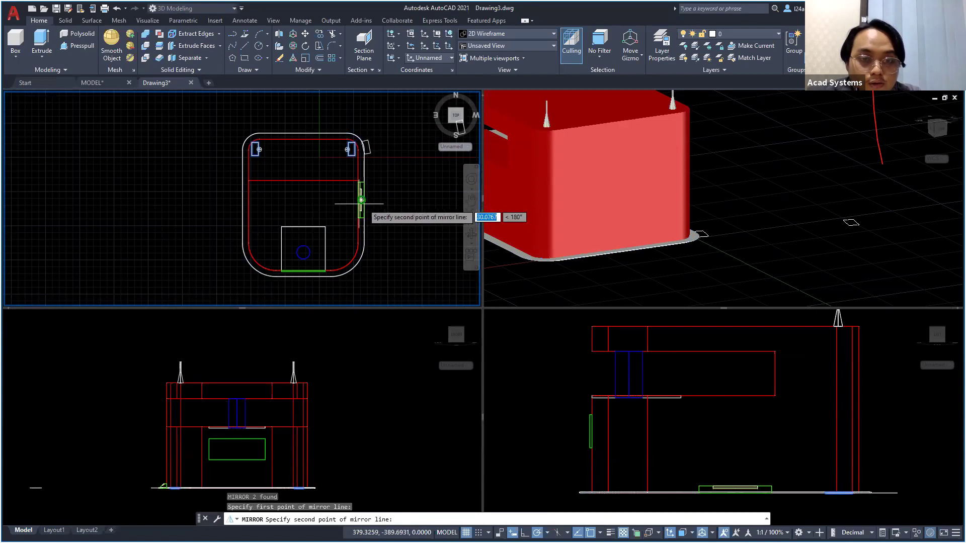
{"action": "left_click", "coordinate": [240, 200]}
{"action": "left_click", "coordinate": [264, 236]}
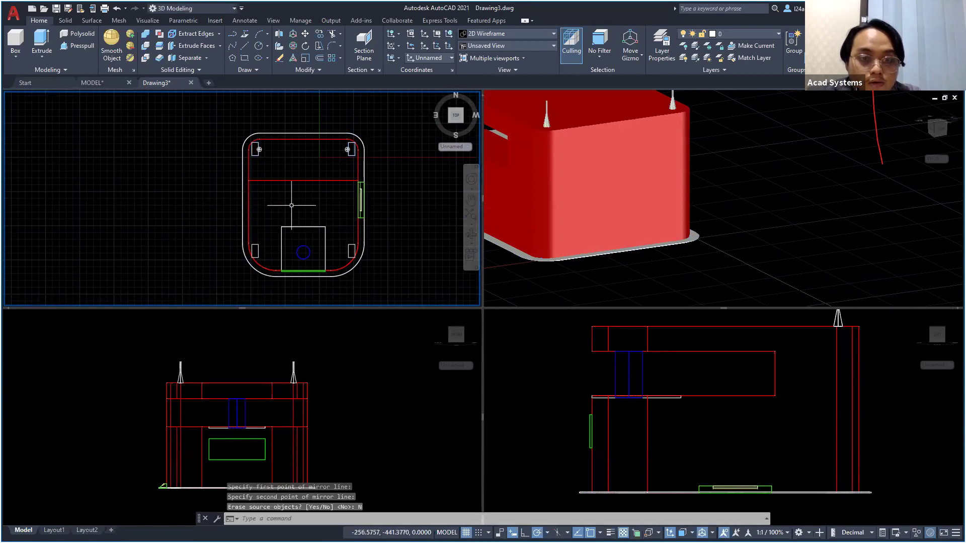
Extrude the four corner rectangles 15 units downward from the base plate to form feet
{"action": "scroll", "coordinate": [319, 155], "scroll_direction": "up", "scroll_amount": 2}
{"action": "scroll", "coordinate": [344, 207], "scroll_direction": "down", "scroll_amount": 2}
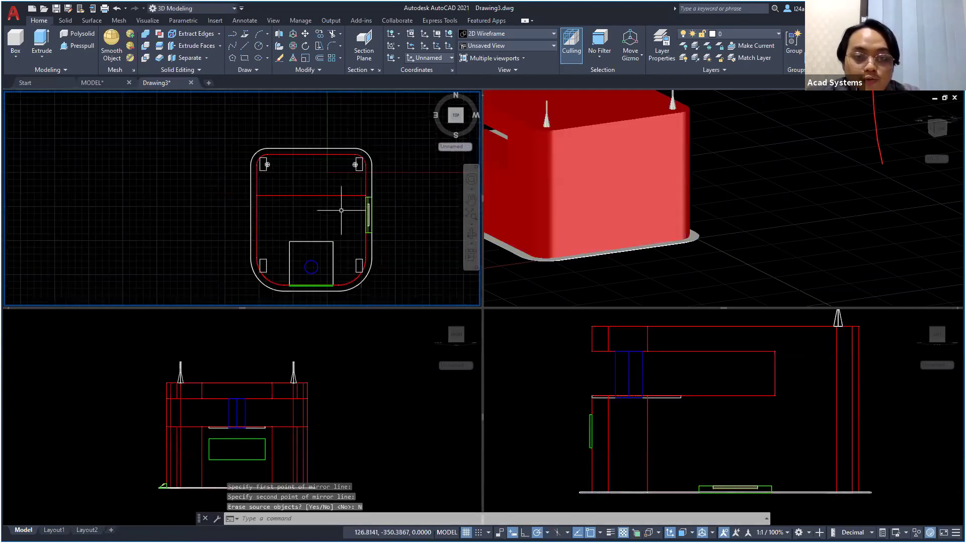
{"action": "left_click", "coordinate": [359, 265]}
{"action": "left_click", "coordinate": [263, 259]}
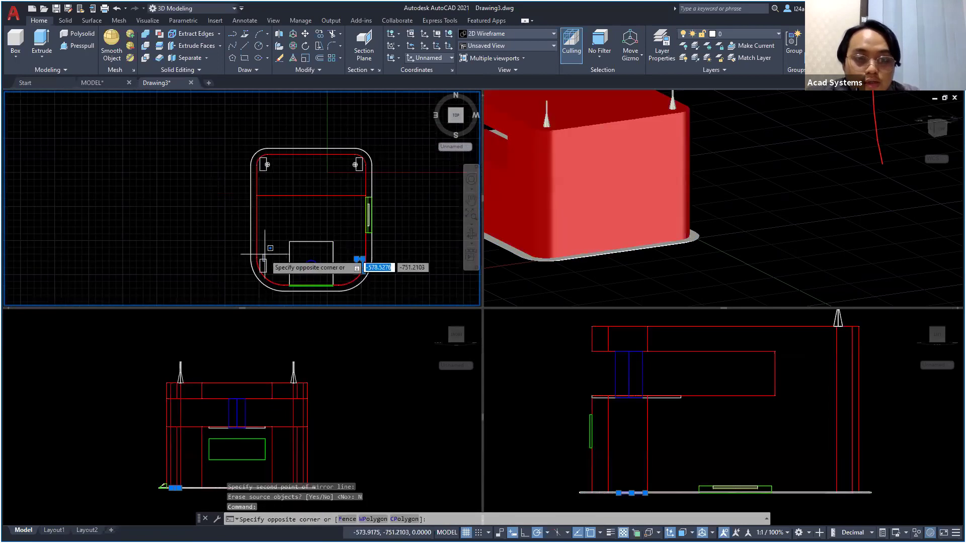
{"action": "left_click", "coordinate": [261, 257]}
{"action": "left_click", "coordinate": [264, 172]}
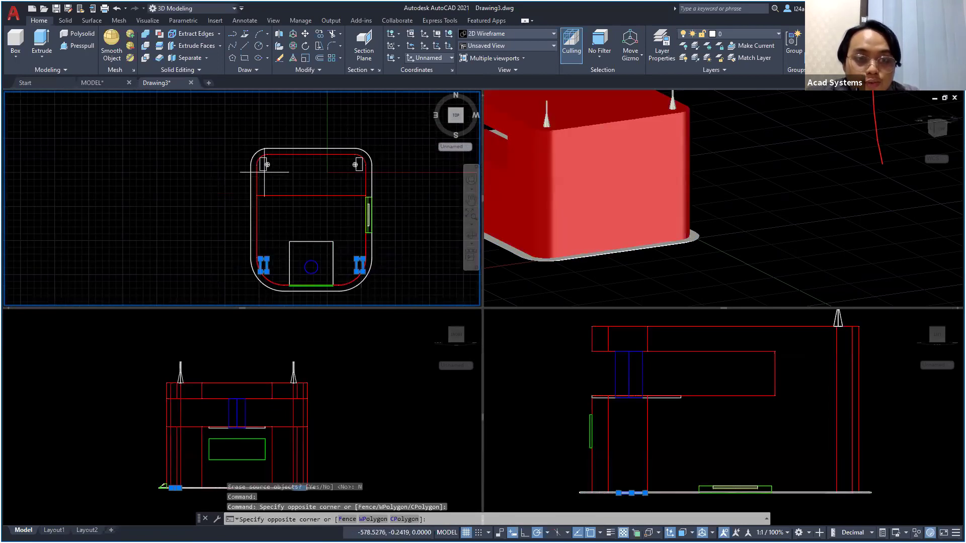
{"action": "left_click", "coordinate": [263, 169]}
{"action": "left_click", "coordinate": [362, 172]}
{"action": "left_click", "coordinate": [360, 171]}
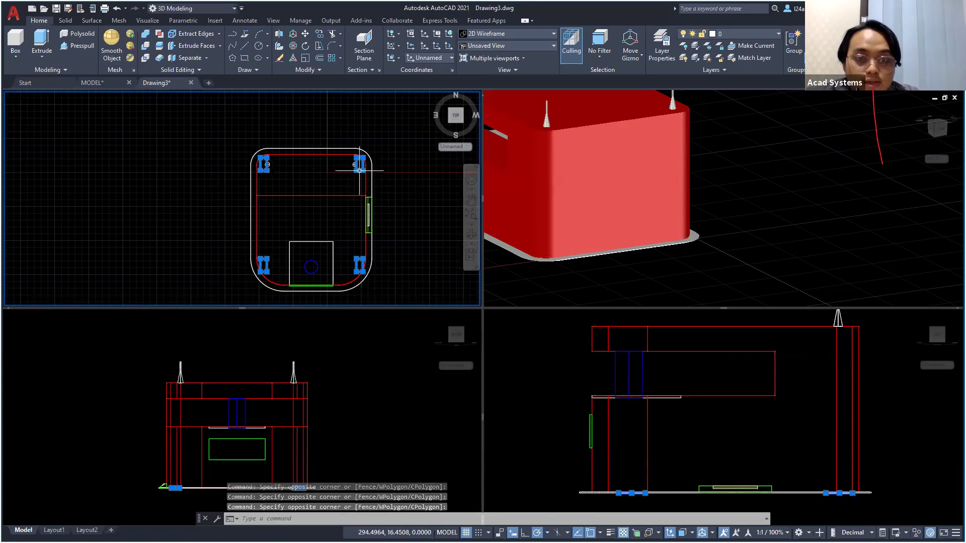
{"action": "left_click", "coordinate": [41, 43]}
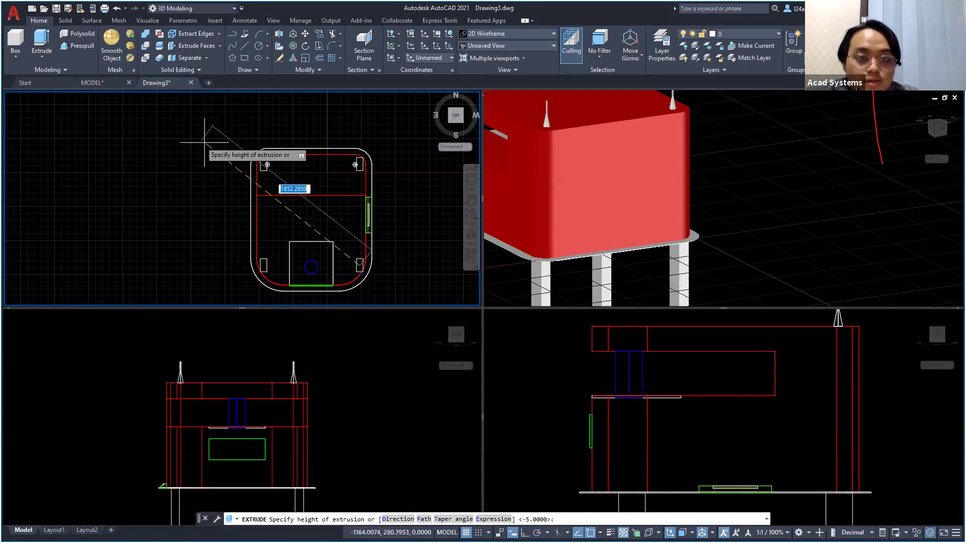
{"action": "left_click", "coordinate": [624, 299]}
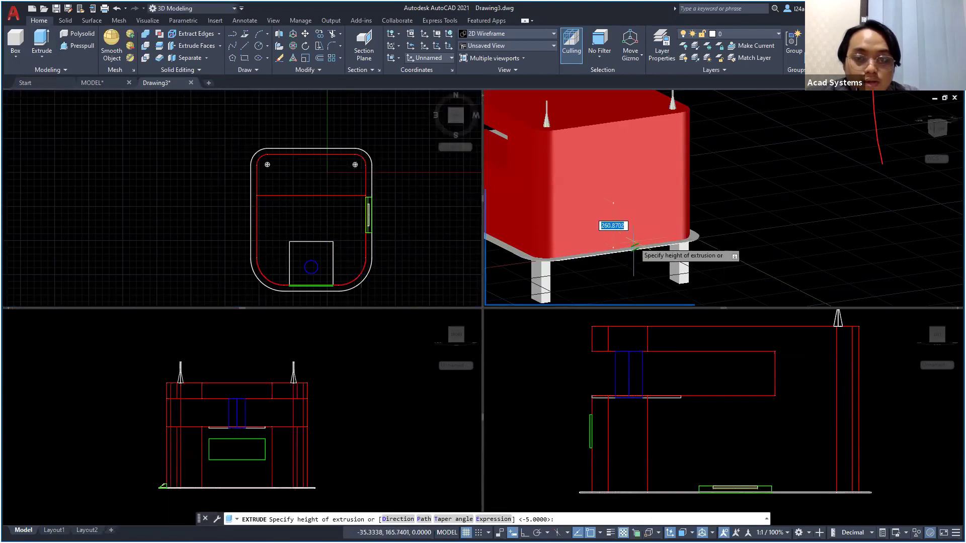
{"action": "type", "text": "15"}
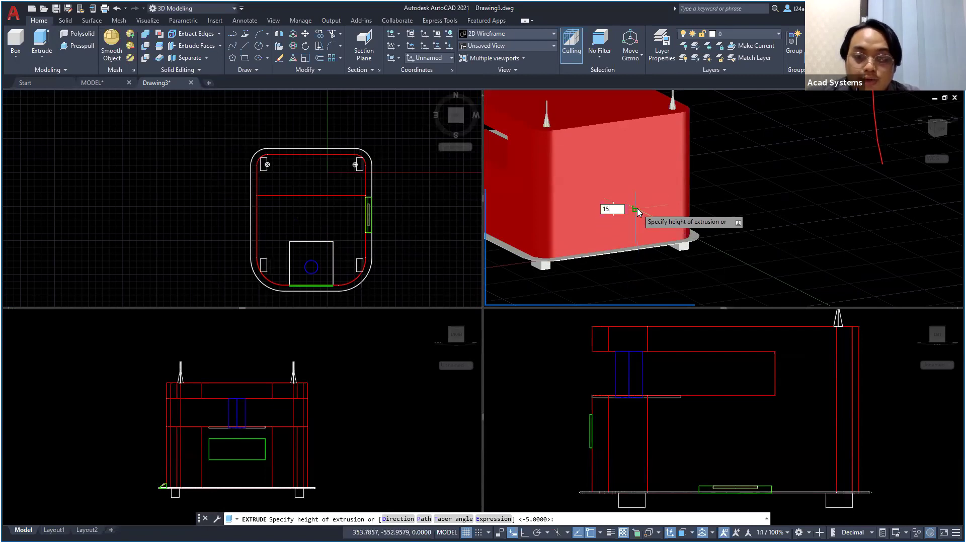
{"action": "key", "text": "Return"}
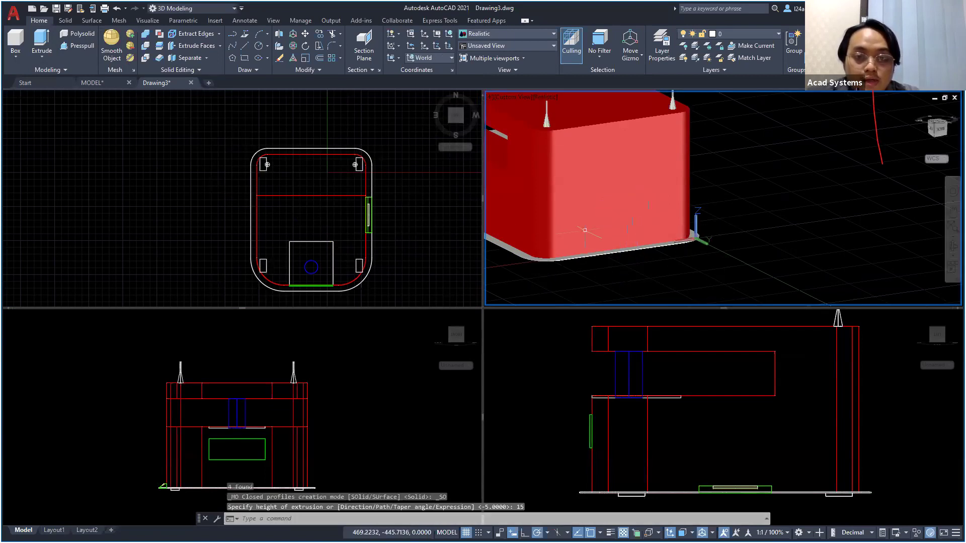
Turn the wireframe viewport to an upright left view of the robot and align its coordinate system with that view
{"action": "middle_click_drag", "start_coordinate": [658, 275], "coordinate": [679, 231], "text": "shift"}
{"action": "middle_click_drag", "start_coordinate": [390, 256], "coordinate": [411, 269], "text": "shift"}
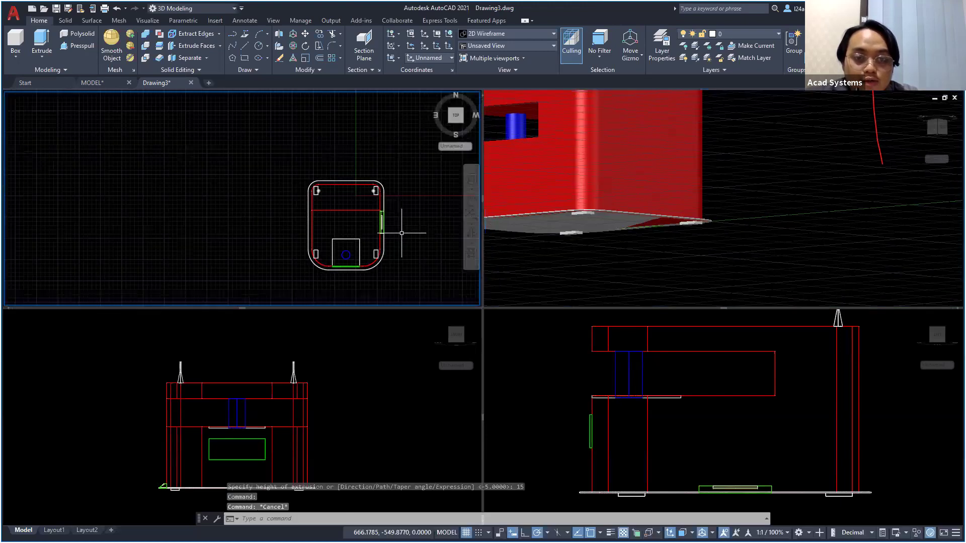
{"action": "scroll", "coordinate": [401, 233], "scroll_direction": "up", "scroll_amount": 2}
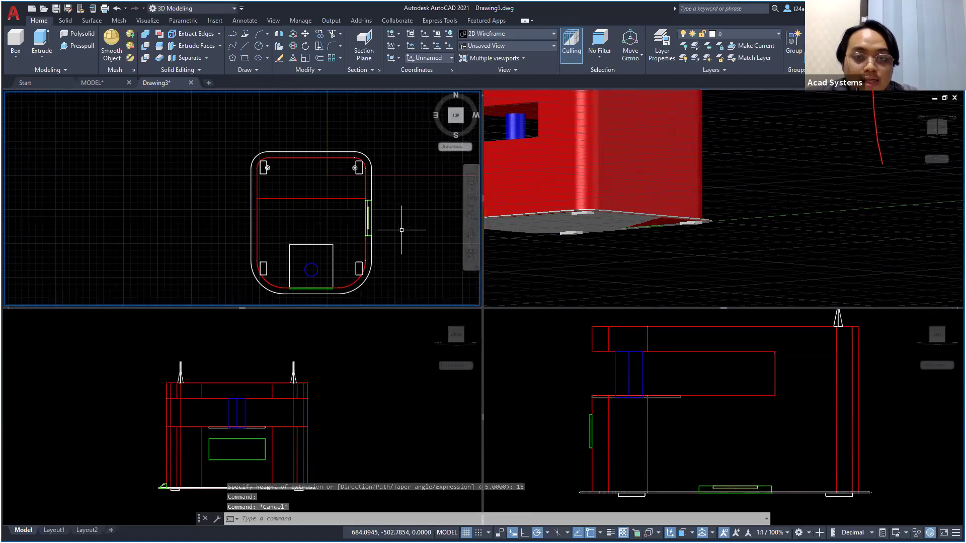
{"action": "middle_click_drag", "start_coordinate": [441, 57], "coordinate": [392, 56], "text": "shift"}
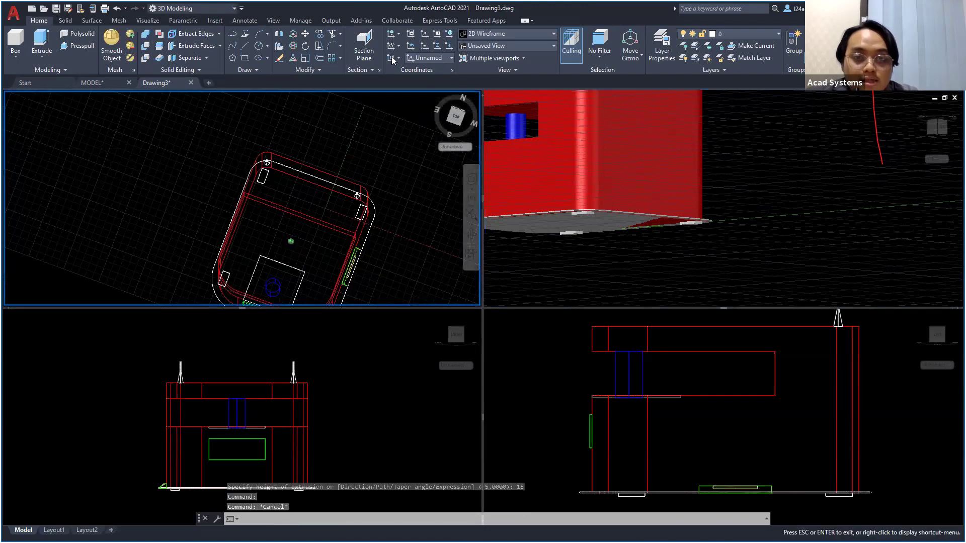
{"action": "middle_click_drag", "start_coordinate": [465, 119], "coordinate": [447, 129], "text": "shift"}
{"action": "left_click", "coordinate": [455, 117]}
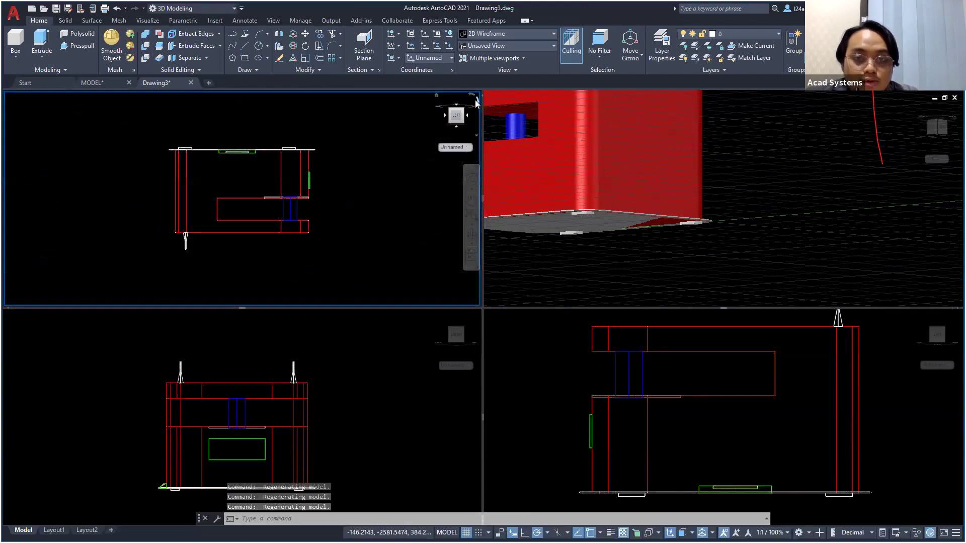
{"action": "left_click", "coordinate": [475, 100]}
{"action": "left_click", "coordinate": [476, 101]}
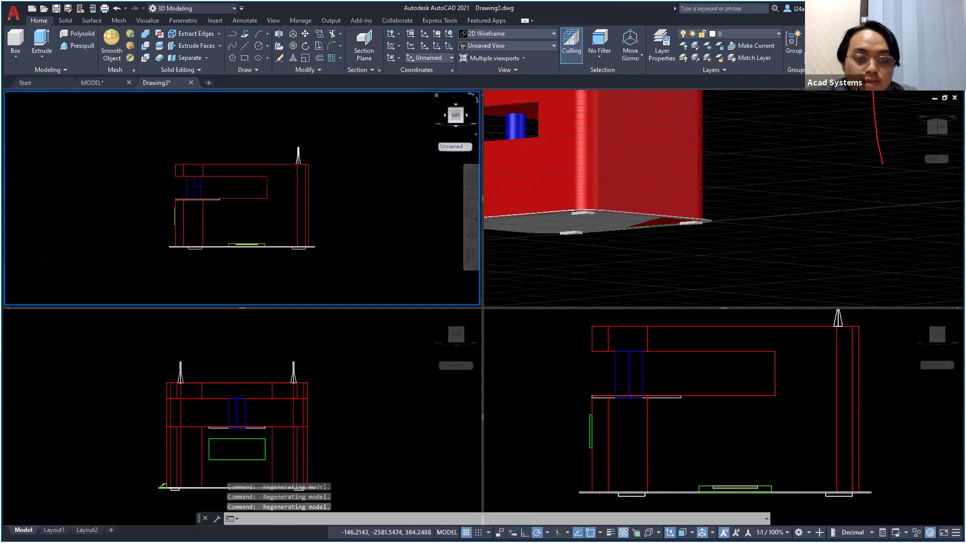
{"action": "middle_click_drag", "start_coordinate": [299, 217], "coordinate": [325, 192]}
{"action": "left_click", "coordinate": [398, 59]}
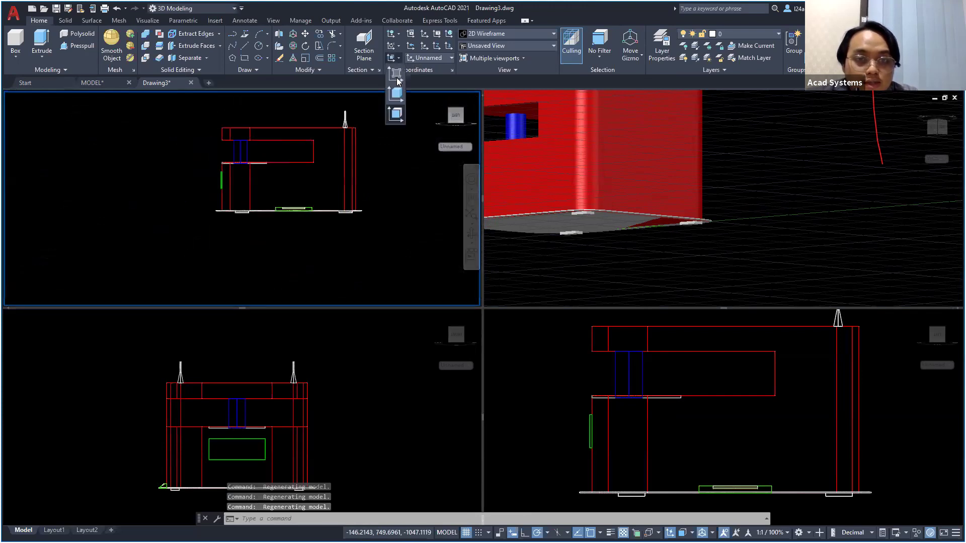
{"action": "left_click", "coordinate": [396, 78]}
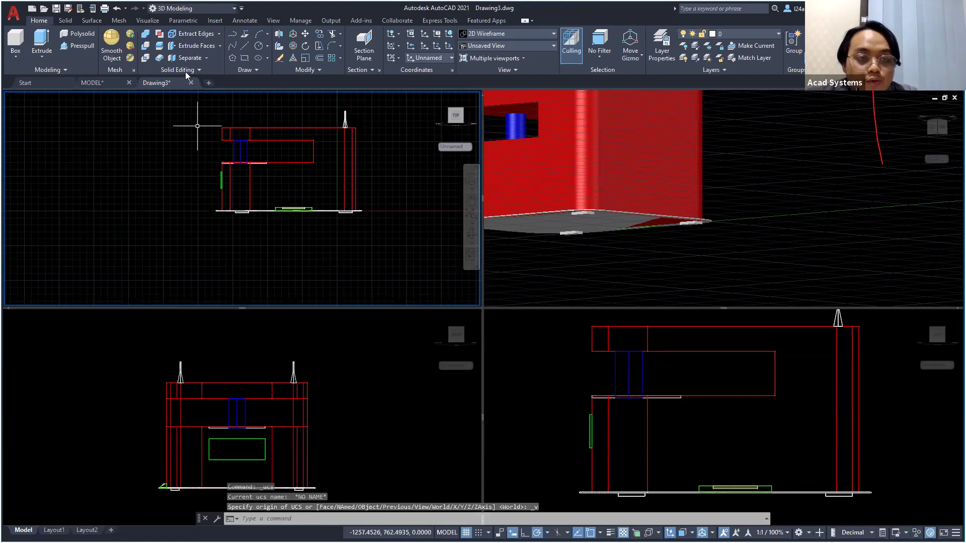
Draw a circle with a 30-unit radius just below the front foot in the left view
{"action": "left_click", "coordinate": [259, 46]}
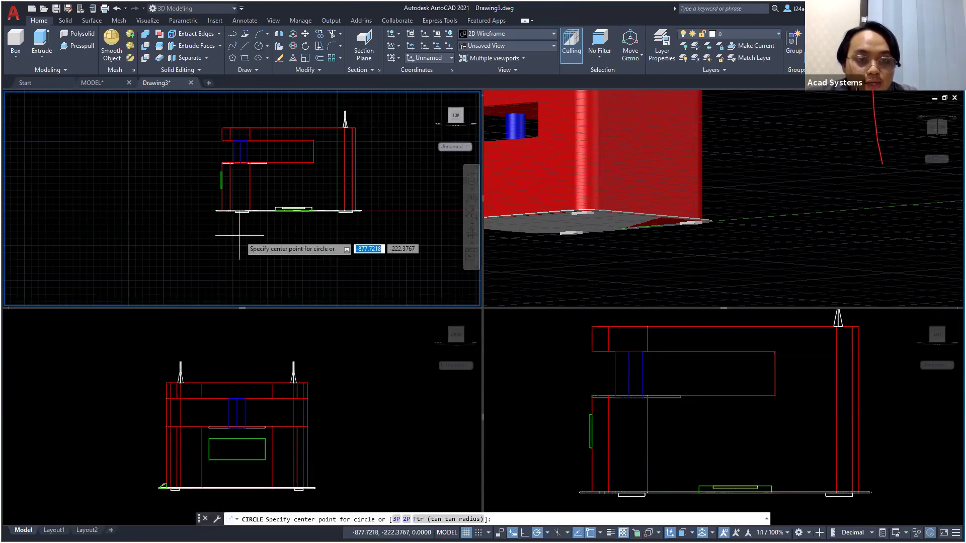
{"action": "left_click", "coordinate": [242, 229]}
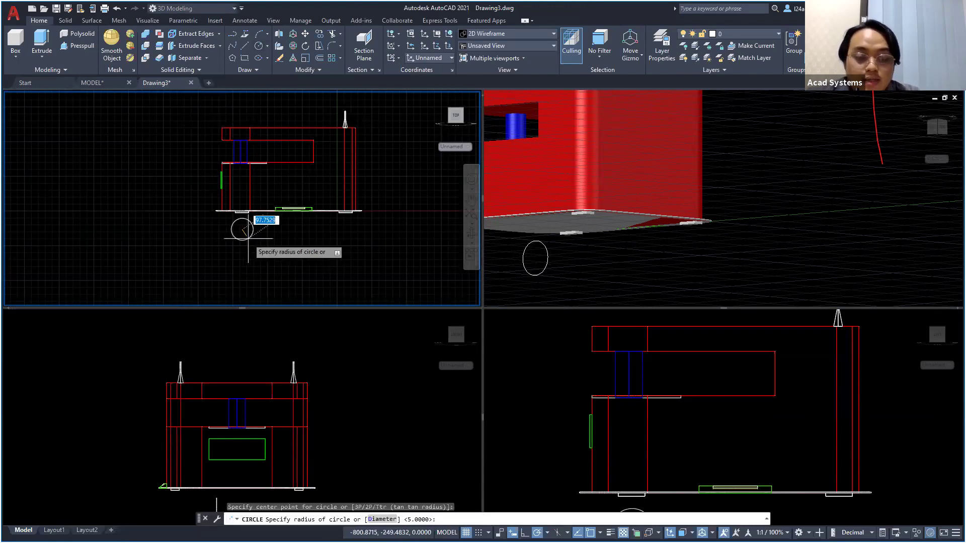
{"action": "key", "text": "Return"}
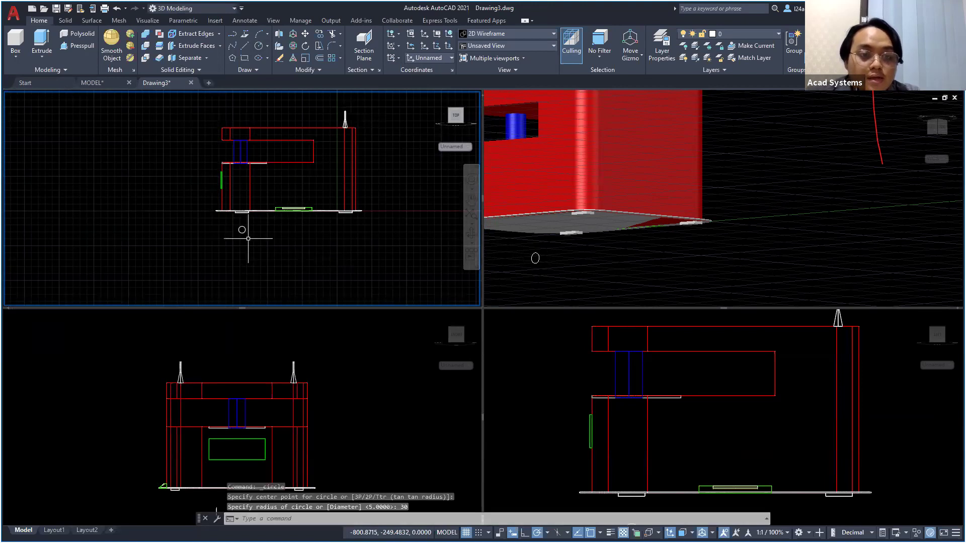
Change the radius of the circle below the foot to 45 units
{"action": "left_click", "coordinate": [251, 239]}
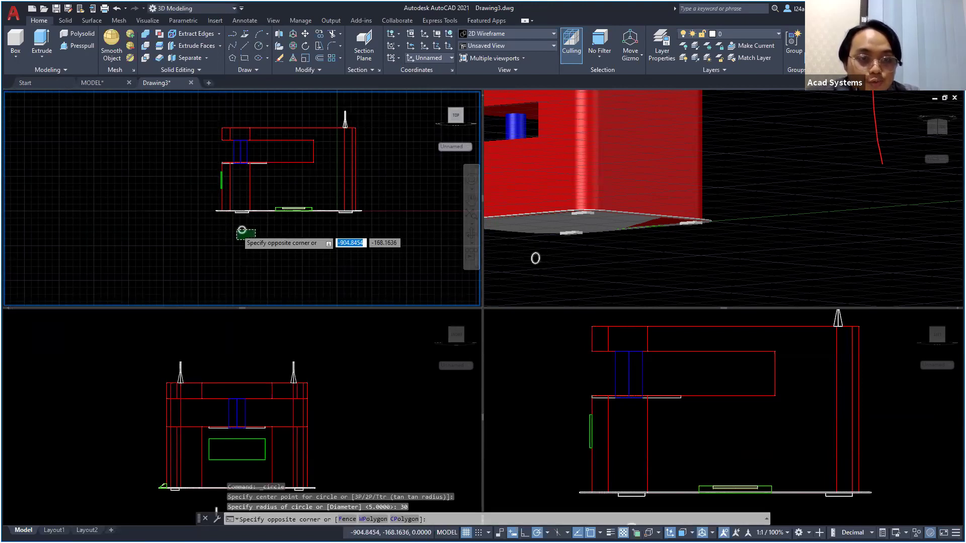
{"action": "left_click", "coordinate": [236, 230]}
{"action": "scroll", "coordinate": [245, 233], "scroll_direction": "up", "scroll_amount": 4}
{"action": "scroll", "coordinate": [245, 232], "scroll_direction": "up", "scroll_amount": 4}
{"action": "double_click", "coordinate": [241, 229]}
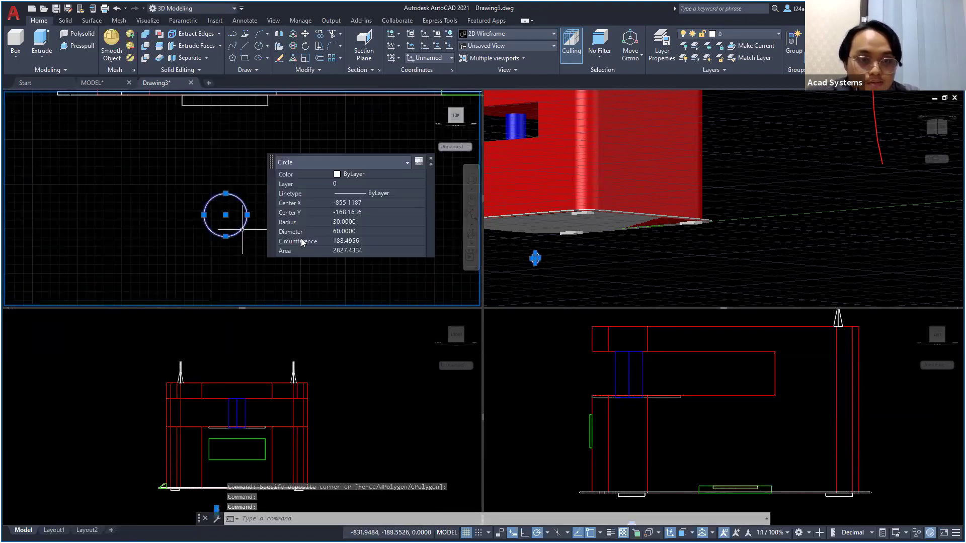
{"action": "type", "text": "4"}
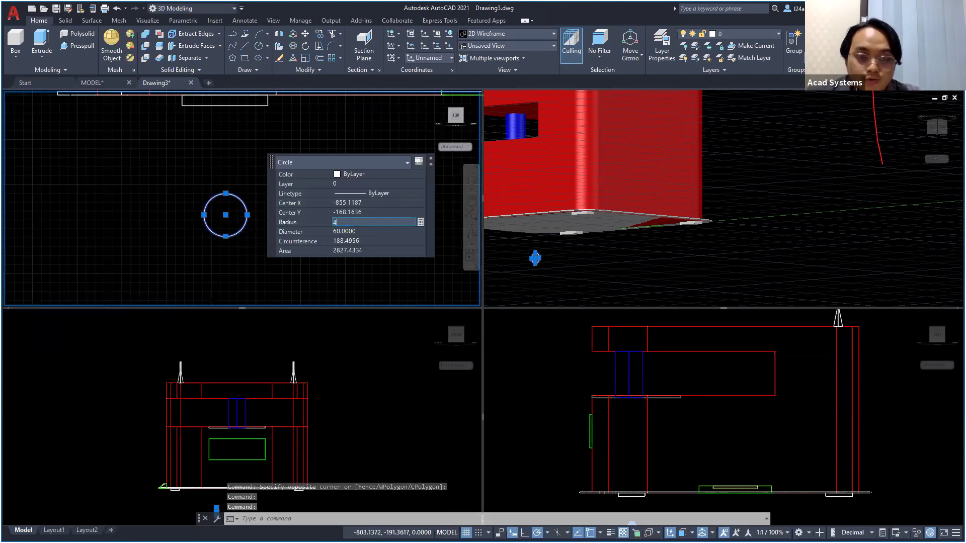
{"action": "type", "text": "5"}
{"action": "key", "text": "Return"}
{"action": "left_click", "coordinate": [248, 162]}
{"action": "key", "text": "Escape"}
{"action": "key", "text": "Escape"}
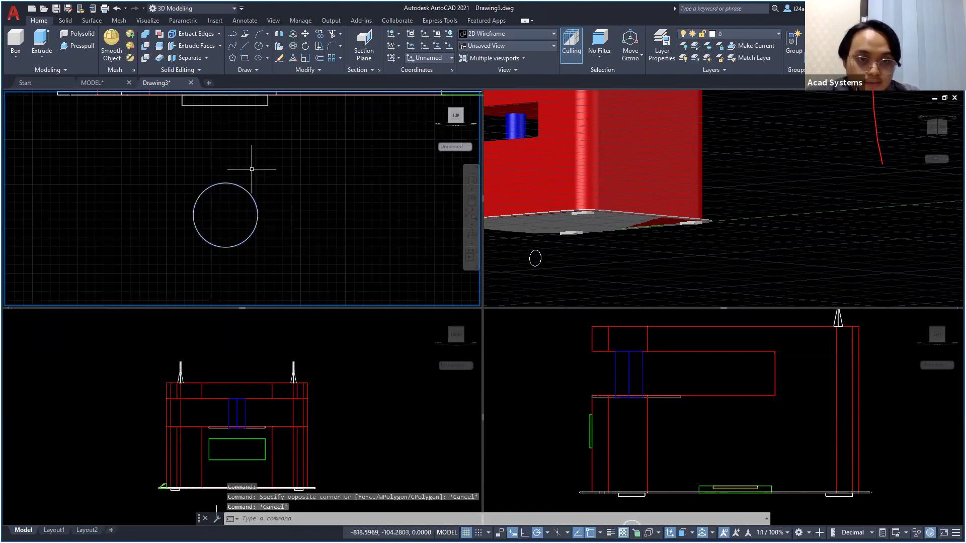
Extrude the circle below the foot 45 units into a wheel cylinder
{"action": "scroll", "coordinate": [252, 169], "scroll_direction": "down", "scroll_amount": 4}
{"action": "left_click", "coordinate": [342, 205]}
{"action": "left_click", "coordinate": [196, 138]}
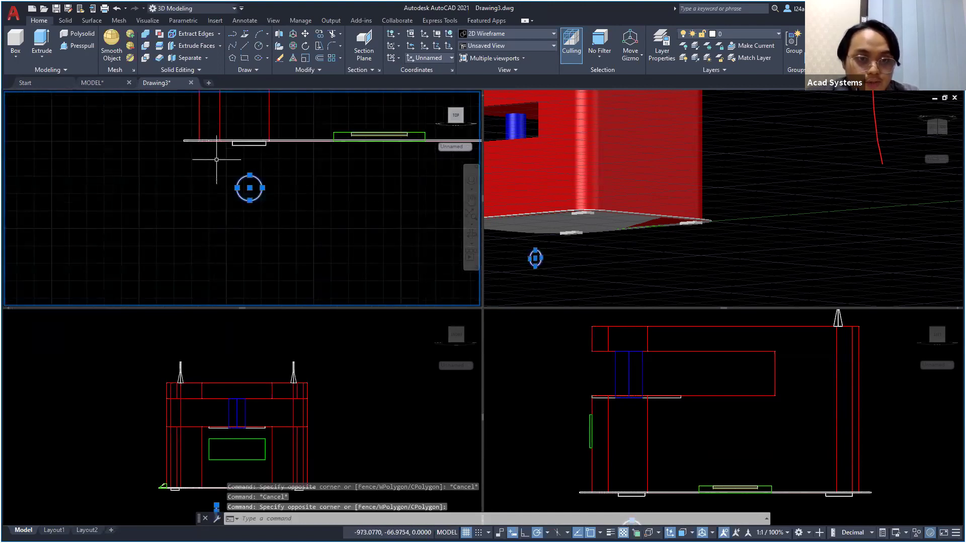
{"action": "left_click", "coordinate": [40, 42]}
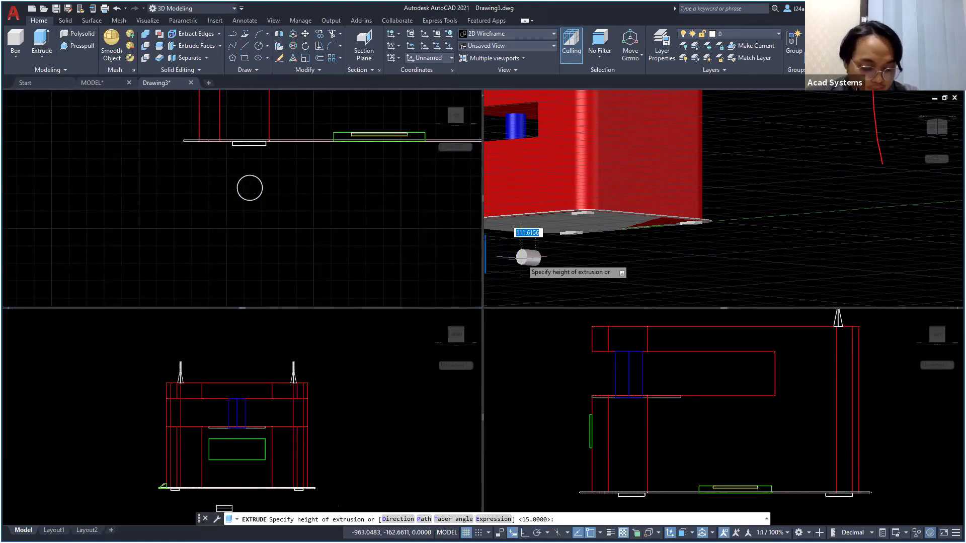
{"action": "type", "text": "45"}
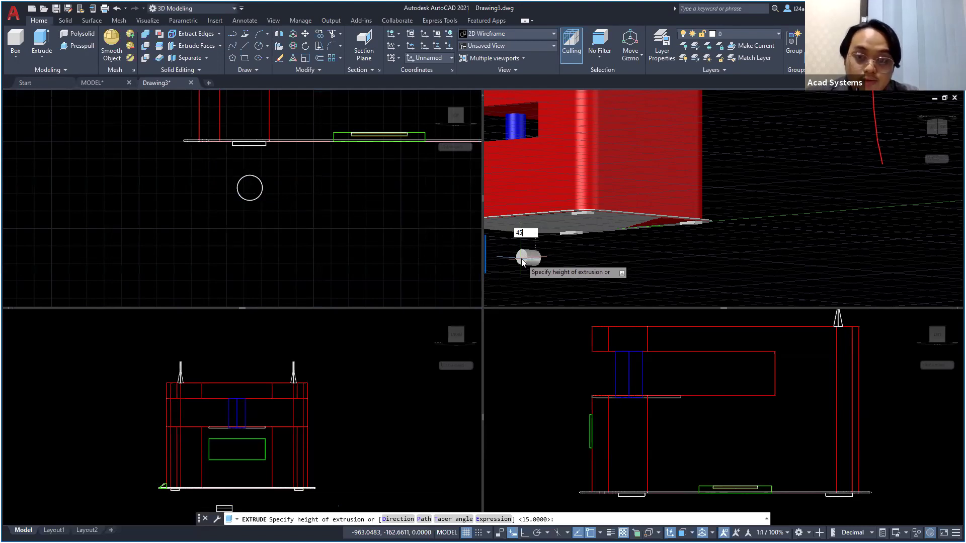
{"action": "key", "text": "Return"}
{"action": "scroll", "coordinate": [564, 271], "scroll_direction": "down", "scroll_amount": 3}
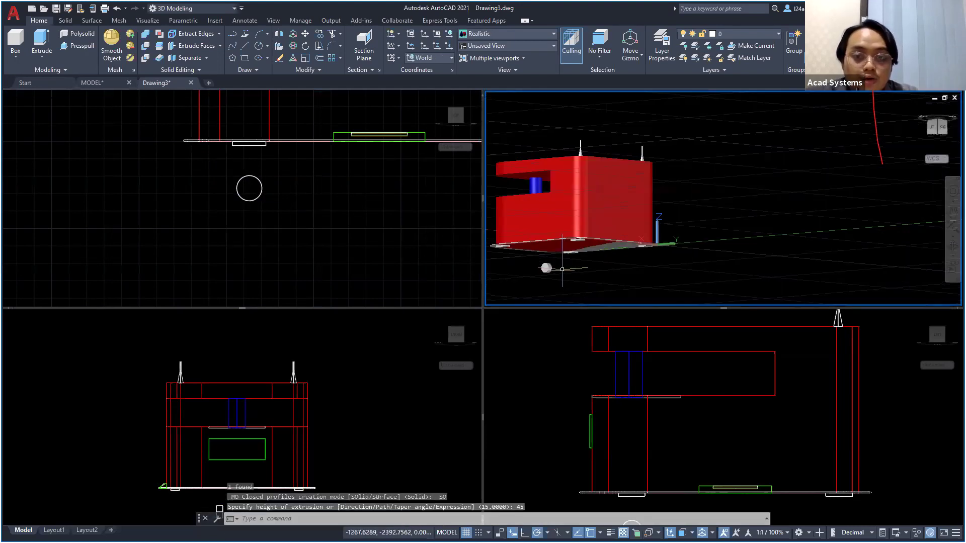
{"action": "scroll", "coordinate": [549, 267], "scroll_direction": "up", "scroll_amount": 2}
{"action": "left_click", "coordinate": [294, 193]}
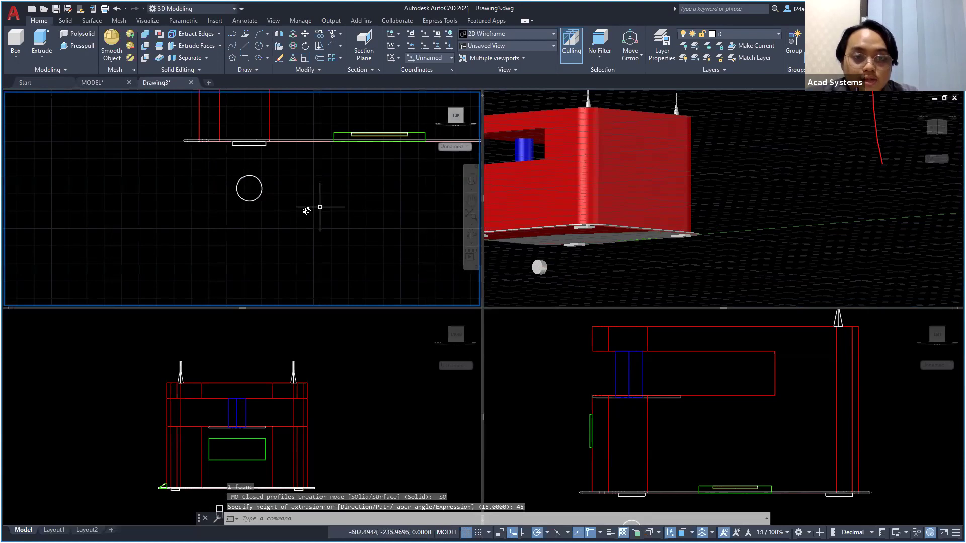
{"action": "key", "text": "Escape"}
{"action": "scroll", "coordinate": [311, 209], "scroll_direction": "down", "scroll_amount": 2}
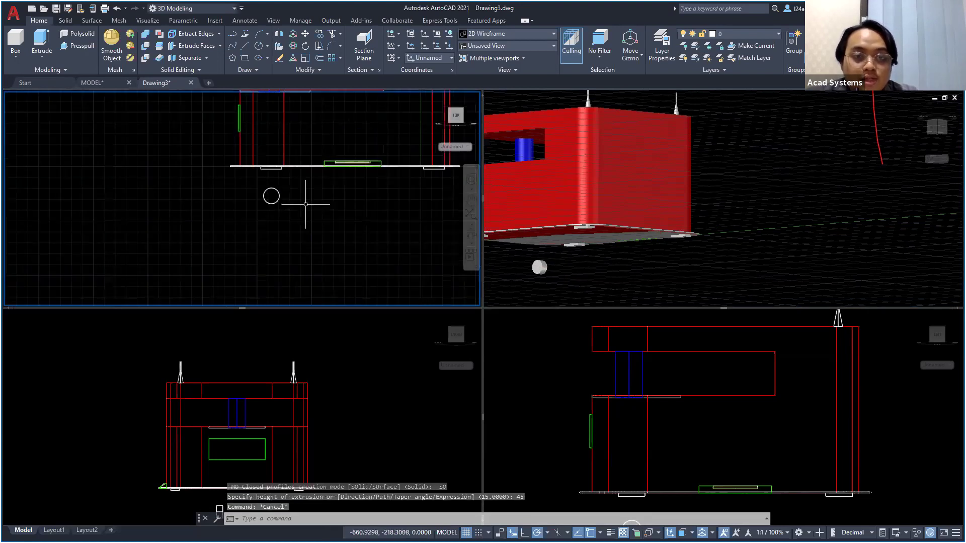
Orbit the wireframe view to a tilted front view and draw a 45-unit-radius circle flat on the ground plane, clear of the robot
{"action": "middle_click_drag", "start_coordinate": [304, 203], "coordinate": [317, 215], "text": "shift"}
{"action": "middle_click_drag", "start_coordinate": [443, 62], "coordinate": [444, 61], "text": "shift"}
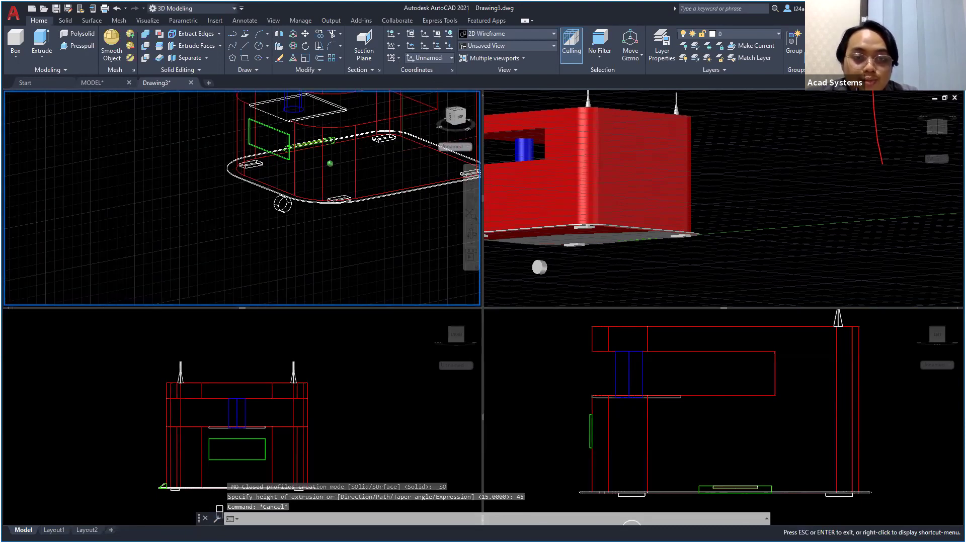
{"action": "middle_click_drag", "start_coordinate": [282, 226], "coordinate": [328, 225], "text": "shift"}
{"action": "scroll", "coordinate": [304, 227], "scroll_direction": "down", "scroll_amount": 3}
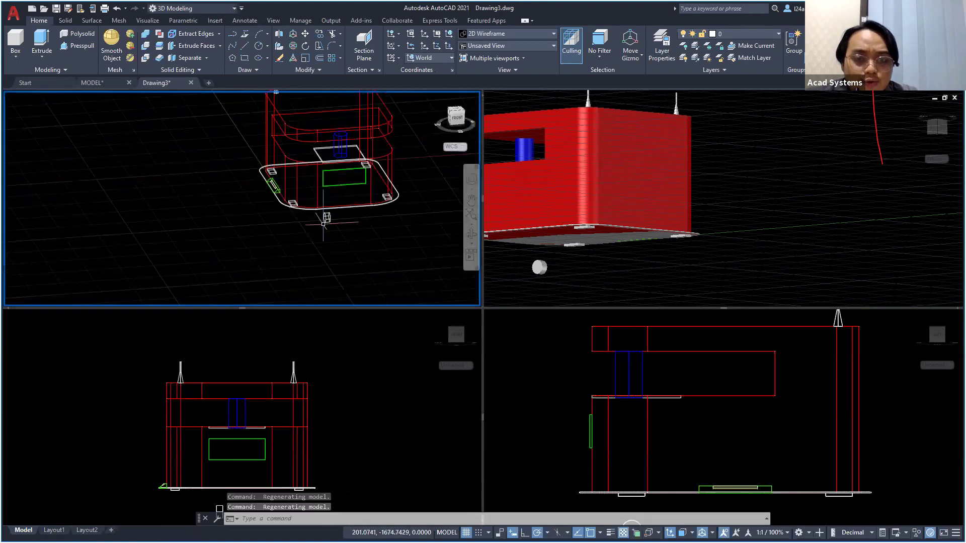
{"action": "left_click", "coordinate": [259, 46]}
{"action": "left_click", "coordinate": [218, 219]}
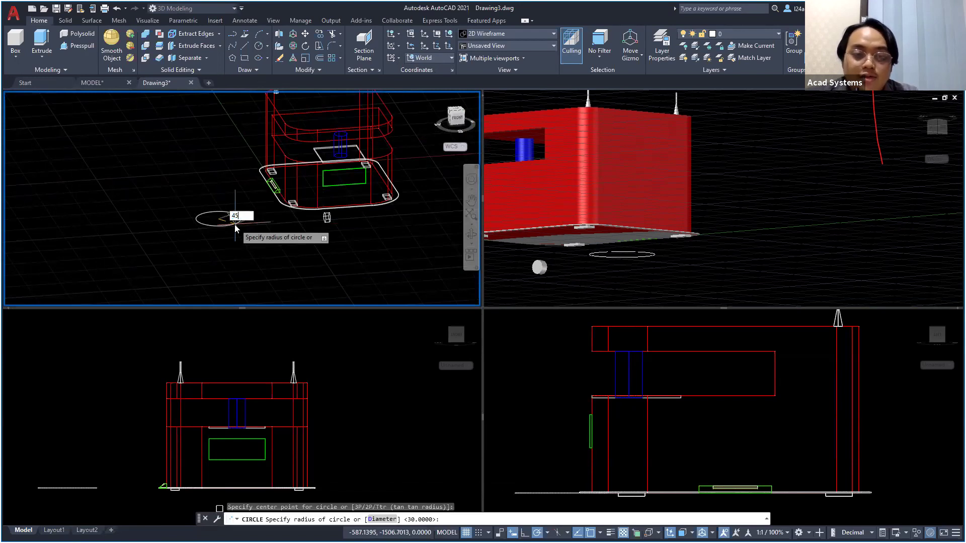
{"action": "key", "text": "Return"}
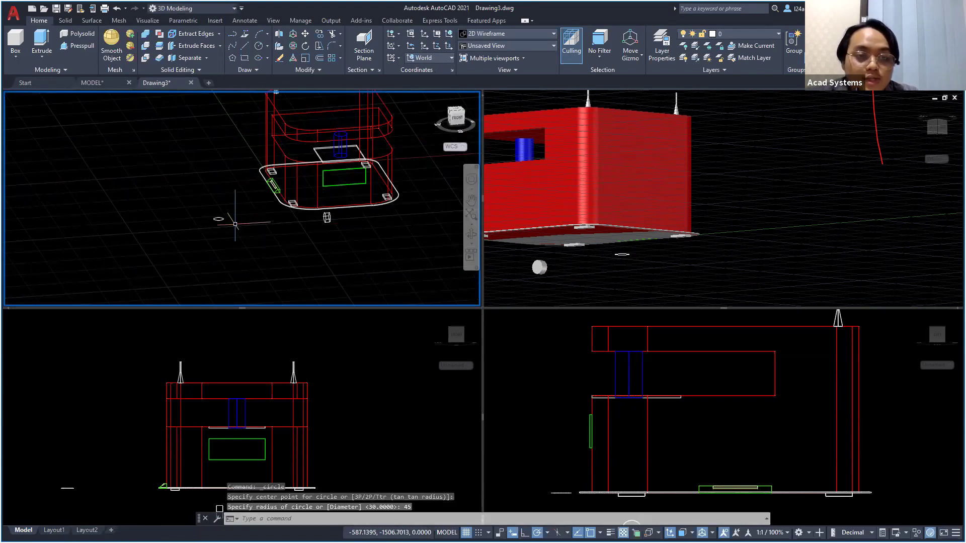
Extrude the circle on the ground plane 45 units upward into a cylinder
{"action": "scroll", "coordinate": [226, 216], "scroll_direction": "up", "scroll_amount": 5}
{"action": "left_click", "coordinate": [41, 43]}
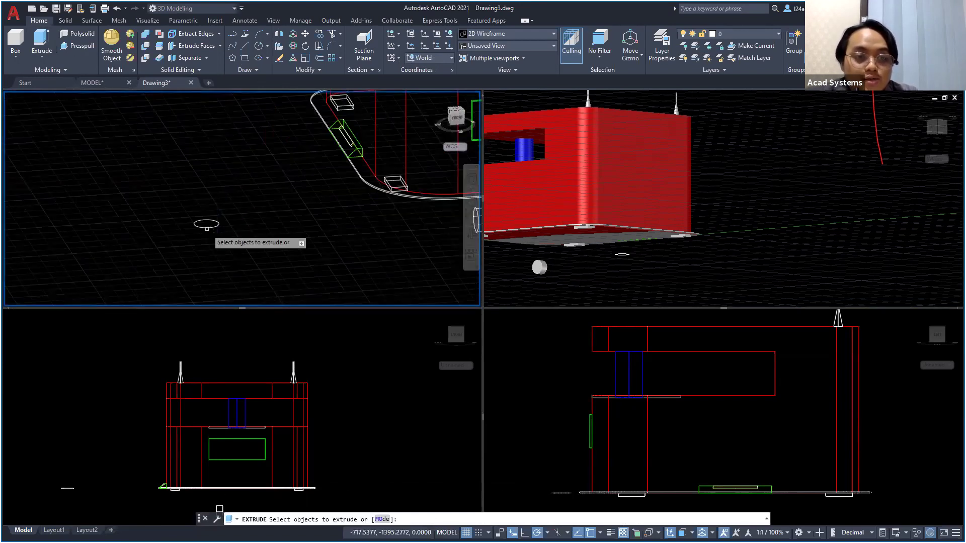
{"action": "left_click", "coordinate": [207, 227]}
{"action": "left_click", "coordinate": [207, 228]}
{"action": "key", "text": "Return"}
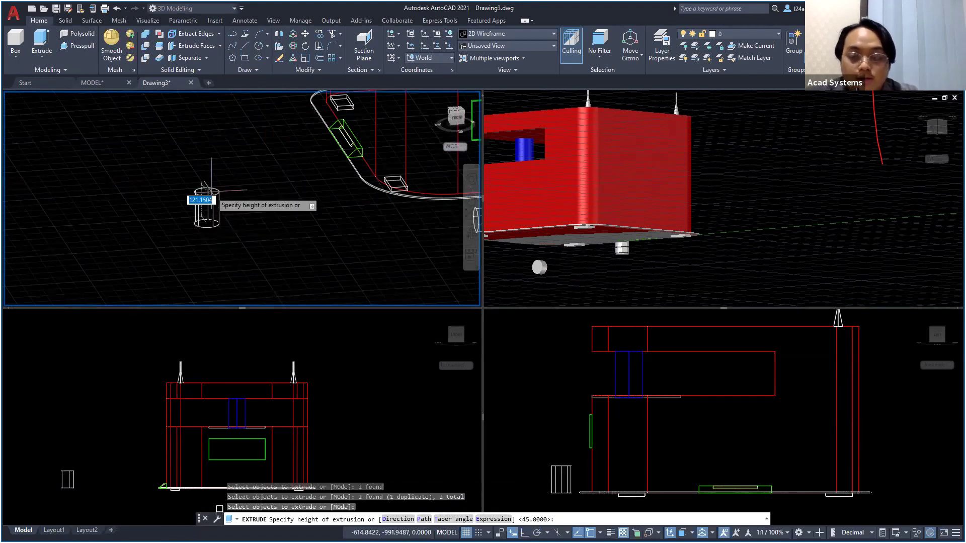
{"action": "type", "text": "45"}
{"action": "key", "text": "Return"}
{"action": "left_click", "coordinate": [236, 239]}
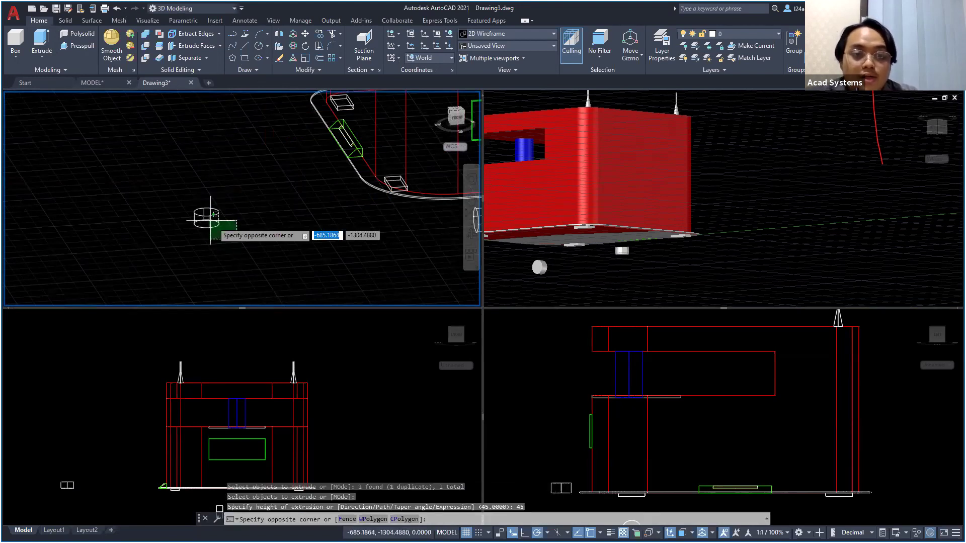
{"action": "key", "text": "Escape"}
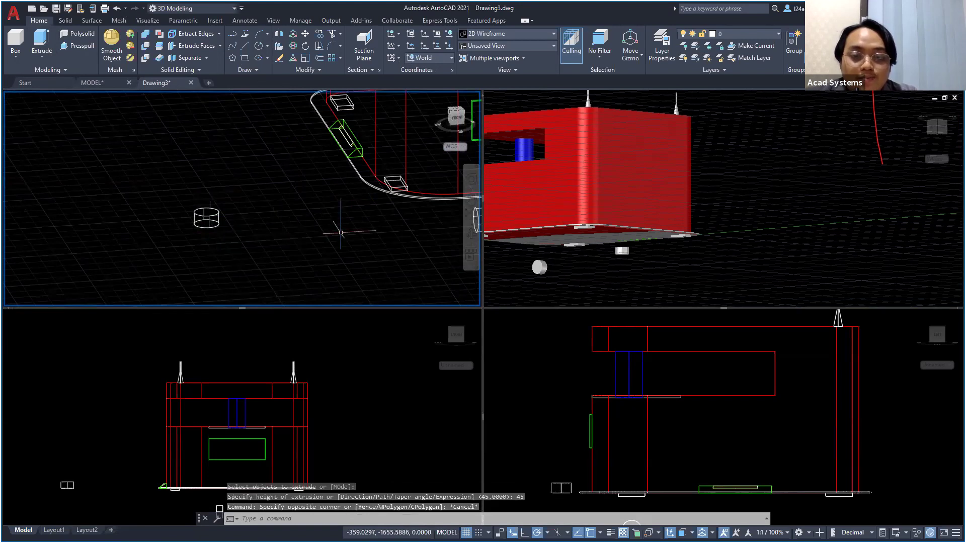
Rotate the upright cylinder beside the robot 90 degrees about the X axis using the Rotate Gizmo
{"action": "left_click", "coordinate": [611, 273]}
{"action": "key", "text": "Escape"}
{"action": "middle_click_drag", "start_coordinate": [611, 273], "coordinate": [684, 263], "text": "shift"}
{"action": "left_click", "coordinate": [782, 261]}
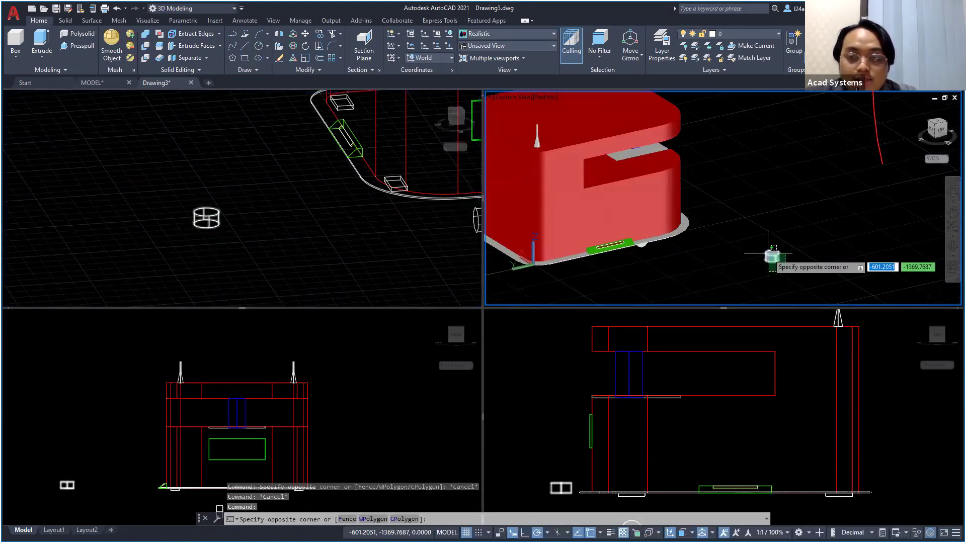
{"action": "left_click", "coordinate": [768, 254]}
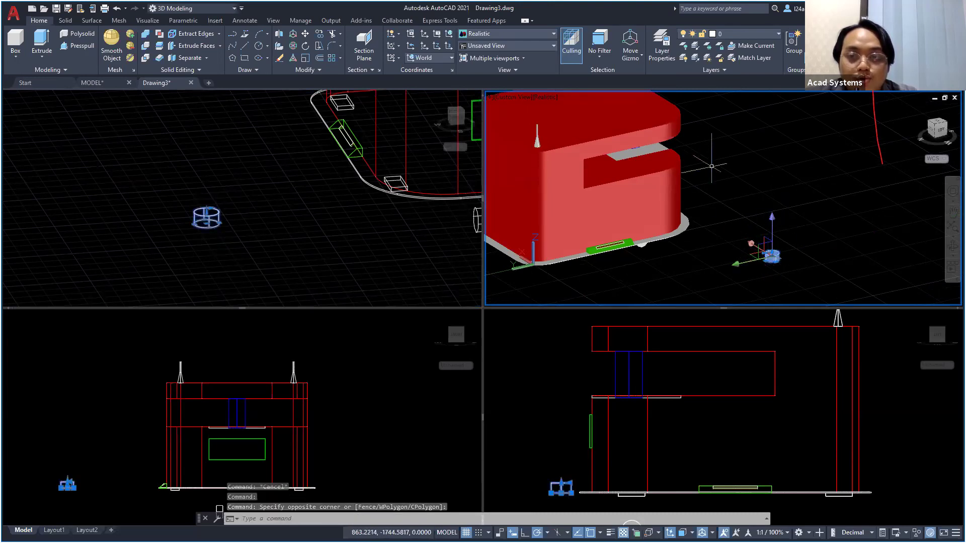
{"action": "left_click", "coordinate": [659, 110]}
{"action": "left_click", "coordinate": [636, 56]}
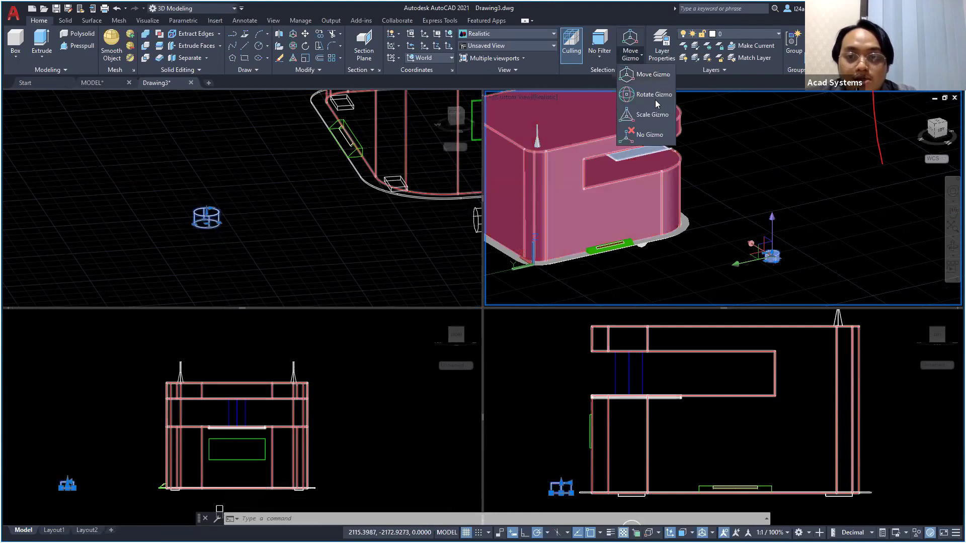
{"action": "left_click", "coordinate": [654, 95]}
{"action": "mouse_move", "coordinate": [792, 263]}
{"action": "middle_mouse_down", "text": "shift"}
{"action": "mouse_move", "coordinate": [784, 226]}
{"action": "mouse_move", "coordinate": [785, 248]}
{"action": "middle_mouse_up", "text": "shift"}
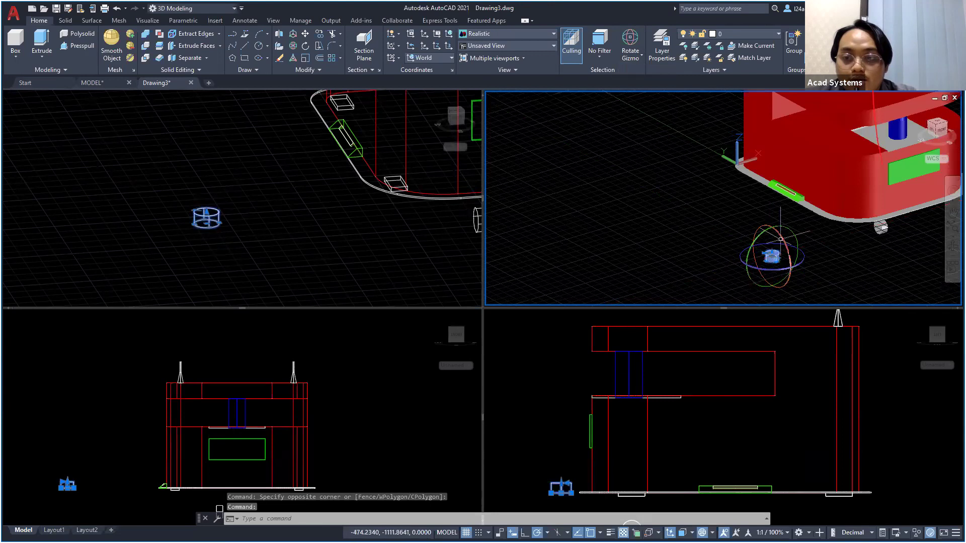
{"action": "left_click", "coordinate": [787, 248]}
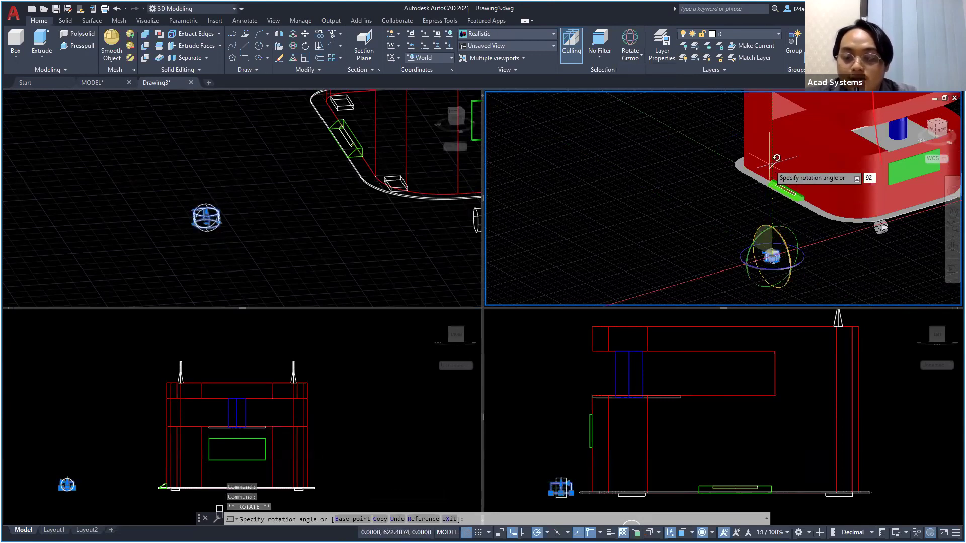
{"action": "key", "text": "Return"}
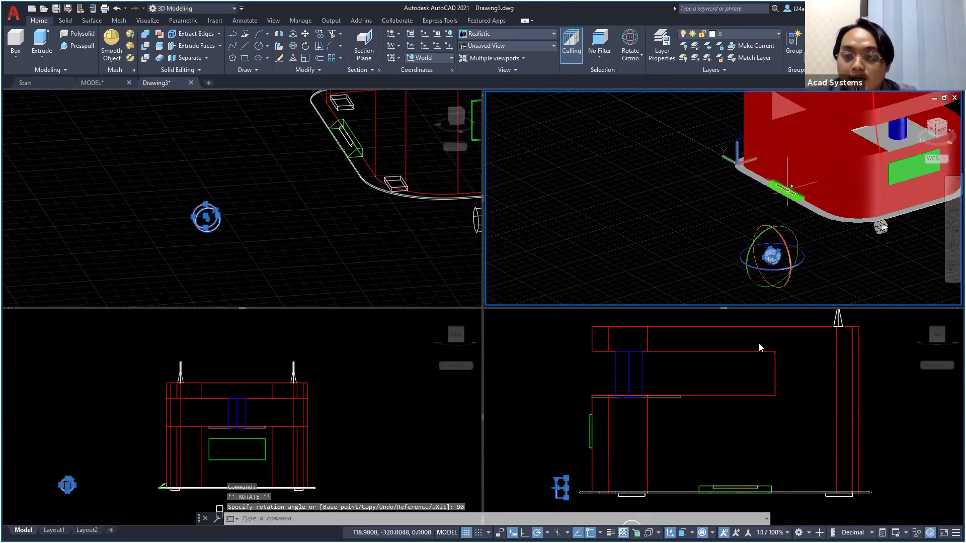
Rotate the same cylinder 90 degrees about the Z axis so it stands parallel to the wheel cylinder under the base
{"action": "scroll", "coordinate": [809, 244], "scroll_direction": "up", "scroll_amount": 3}
{"action": "scroll", "coordinate": [802, 238], "scroll_direction": "down", "scroll_amount": 2}
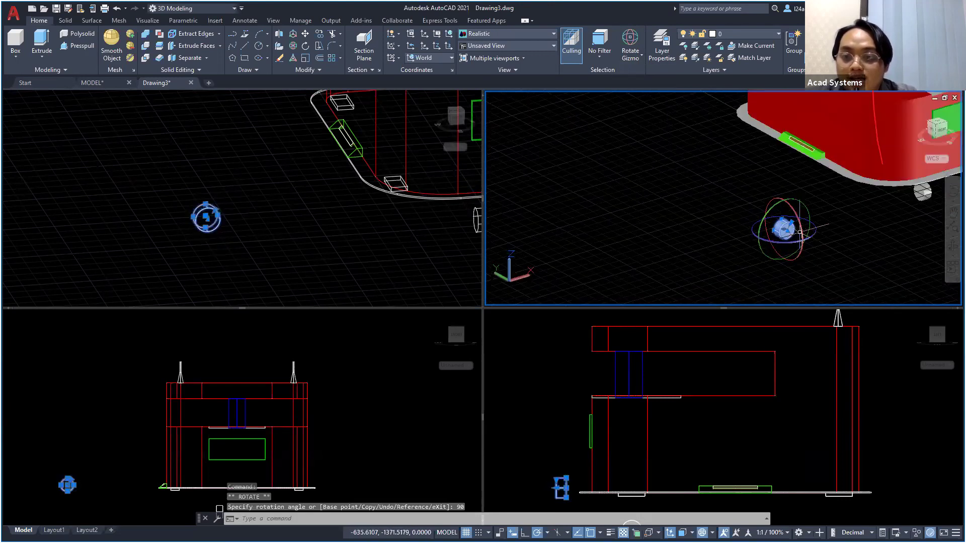
{"action": "left_click", "coordinate": [815, 232]}
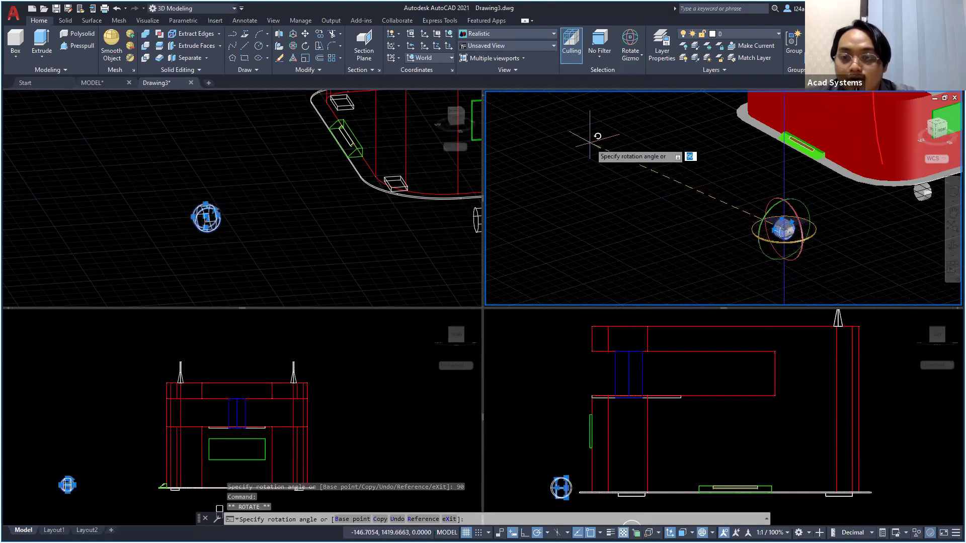
{"action": "type", "text": "90"}
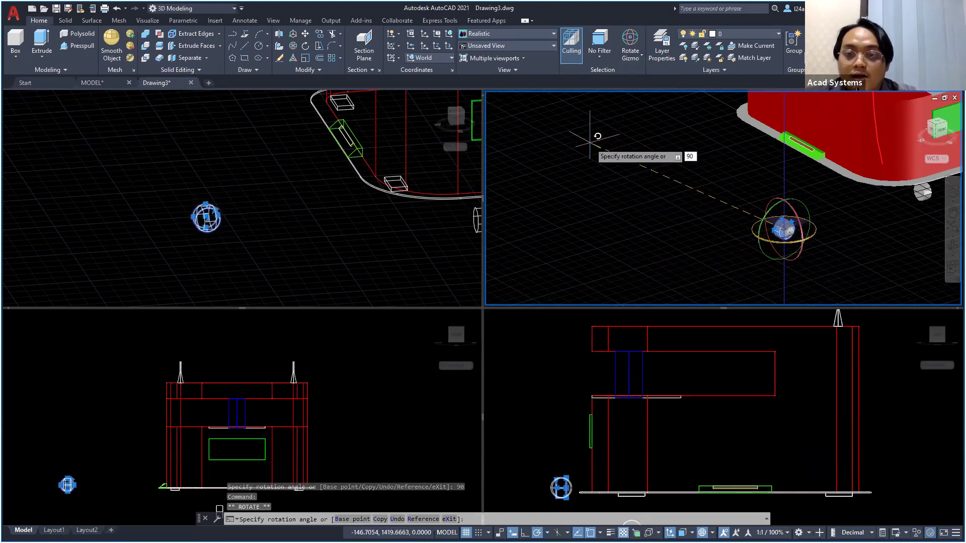
{"action": "key", "text": "Return"}
{"action": "key", "text": "Escape"}
{"action": "scroll", "coordinate": [842, 244], "scroll_direction": "down", "scroll_amount": 2}
{"action": "middle_click_drag", "start_coordinate": [842, 243], "coordinate": [810, 227], "text": "shift"}
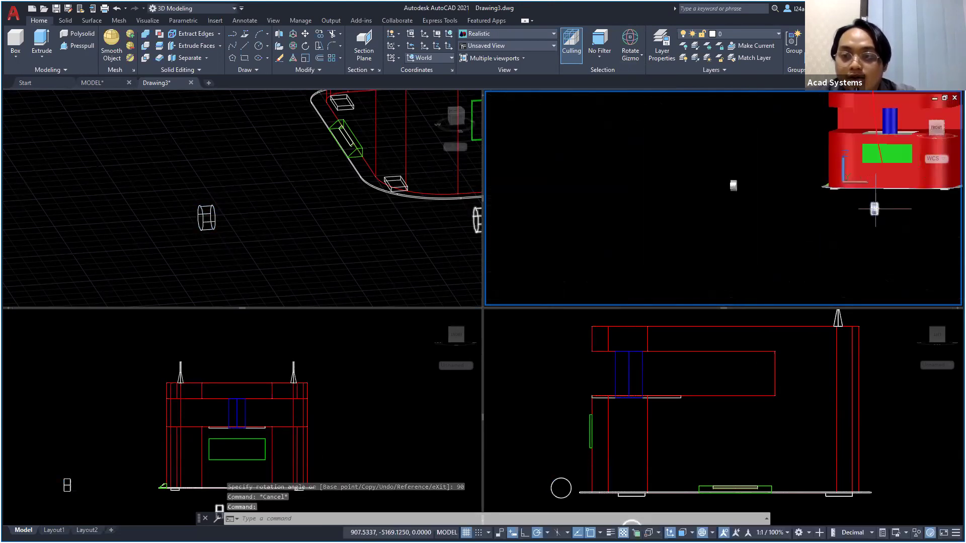
{"action": "left_click", "coordinate": [768, 202]}
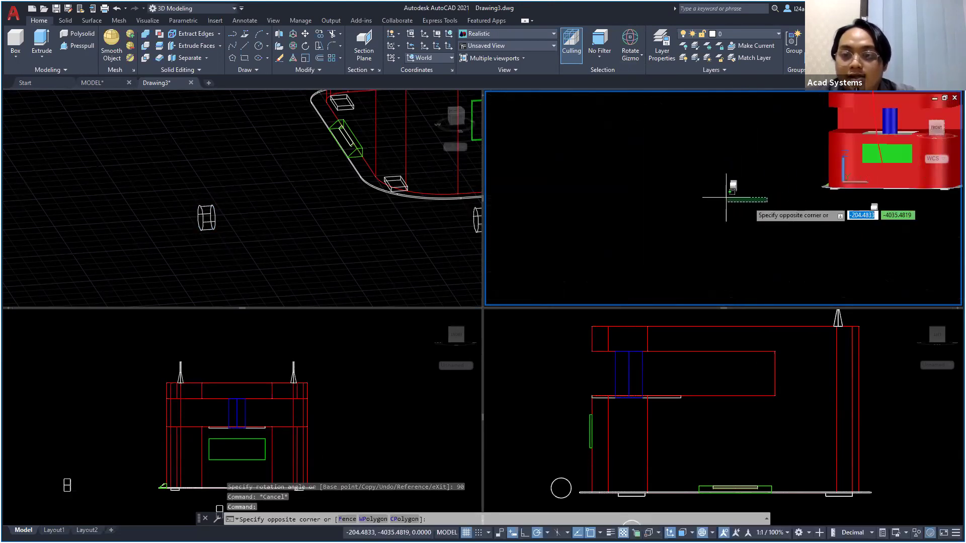
{"action": "left_click", "coordinate": [721, 184]}
{"action": "key", "text": "Escape"}
{"action": "left_click_drag", "start_coordinate": [729, 206], "coordinate": [738, 177]}
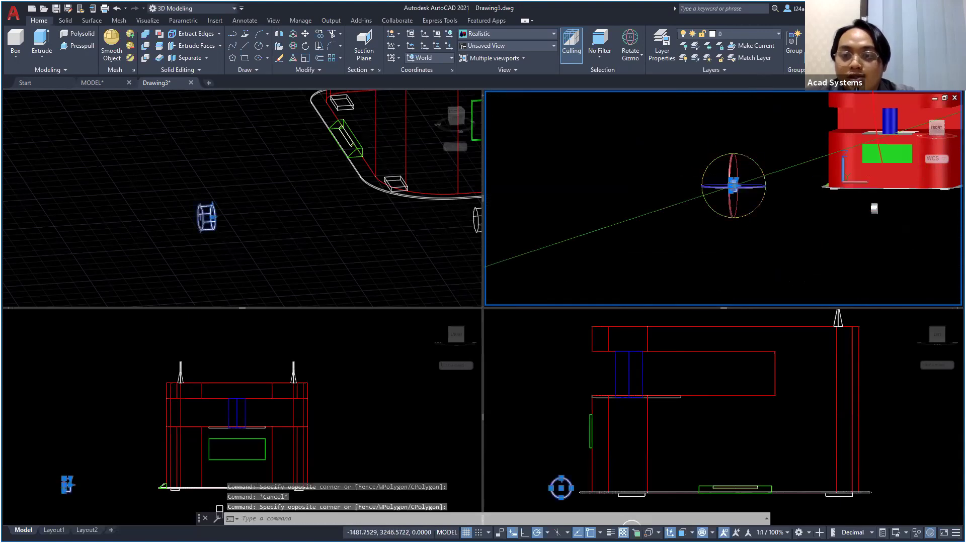
{"action": "left_click", "coordinate": [634, 57]}
{"action": "left_click", "coordinate": [653, 94]}
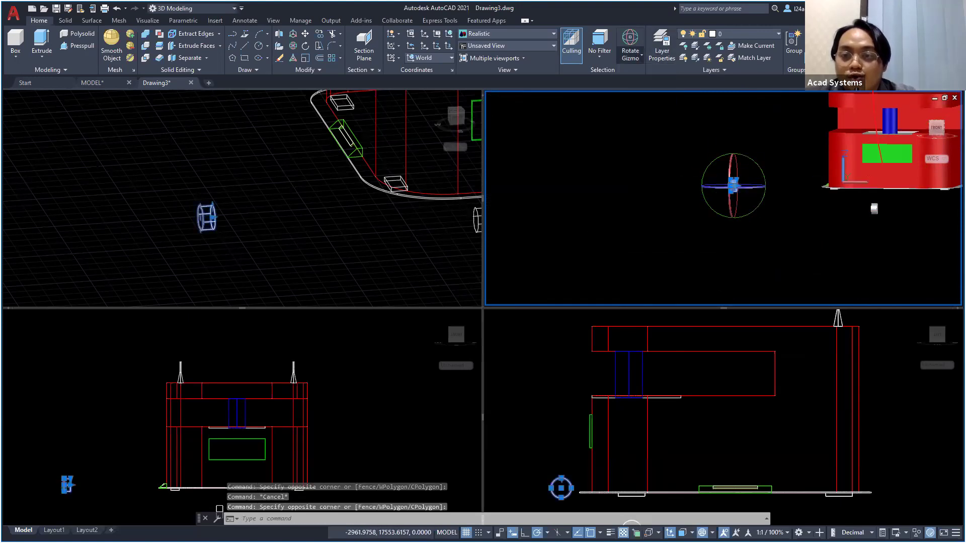
{"action": "key", "text": "Escape"}
{"action": "left_click", "coordinate": [879, 221]}
{"action": "left_click", "coordinate": [867, 204]}
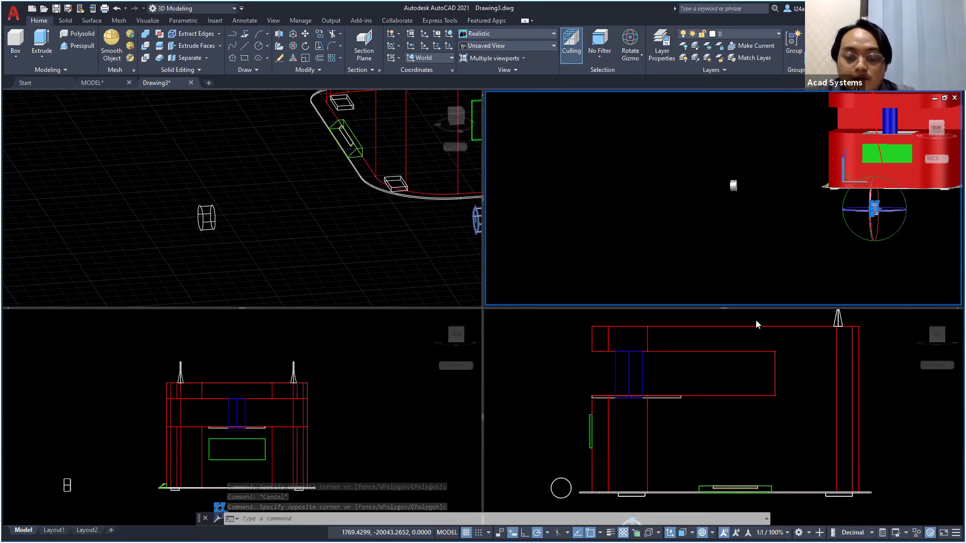
{"action": "left_click", "coordinate": [712, 236]}
{"action": "key", "text": "Escape"}
{"action": "scroll", "coordinate": [779, 222], "scroll_direction": "up", "scroll_amount": 3}
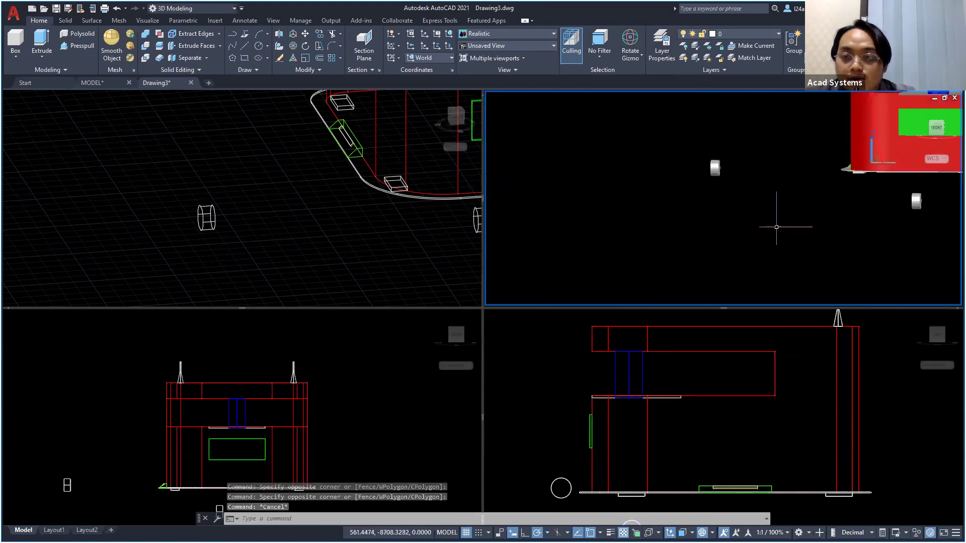
{"action": "middle_click_drag", "start_coordinate": [840, 212], "coordinate": [654, 231]}
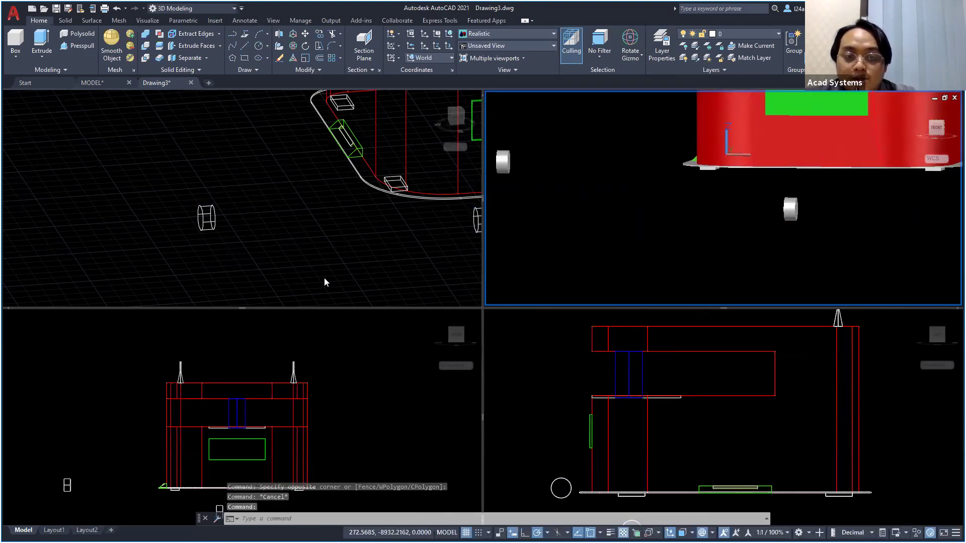
Move the wheel cylinder below the base from its top edge's midpoint up to the right-hand foot in the front view
{"action": "left_click", "coordinate": [356, 410]}
{"action": "scroll", "coordinate": [354, 418], "scroll_direction": "up", "scroll_amount": 2}
{"action": "scroll", "coordinate": [352, 417], "scroll_direction": "down", "scroll_amount": 2}
{"action": "middle_click_drag", "start_coordinate": [335, 480], "coordinate": [353, 364]}
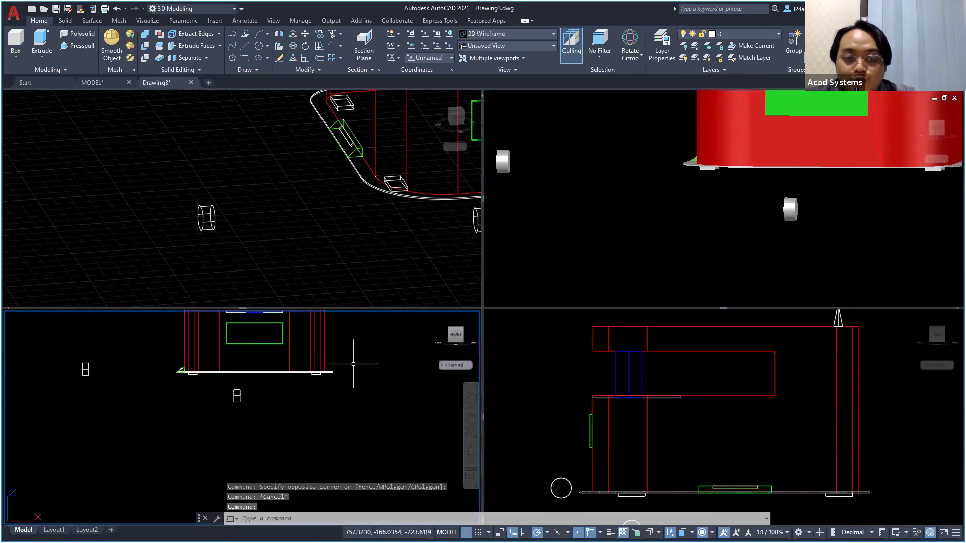
{"action": "scroll", "coordinate": [271, 408], "scroll_direction": "up", "scroll_amount": 2}
{"action": "left_click_drag", "start_coordinate": [252, 412], "coordinate": [193, 371]}
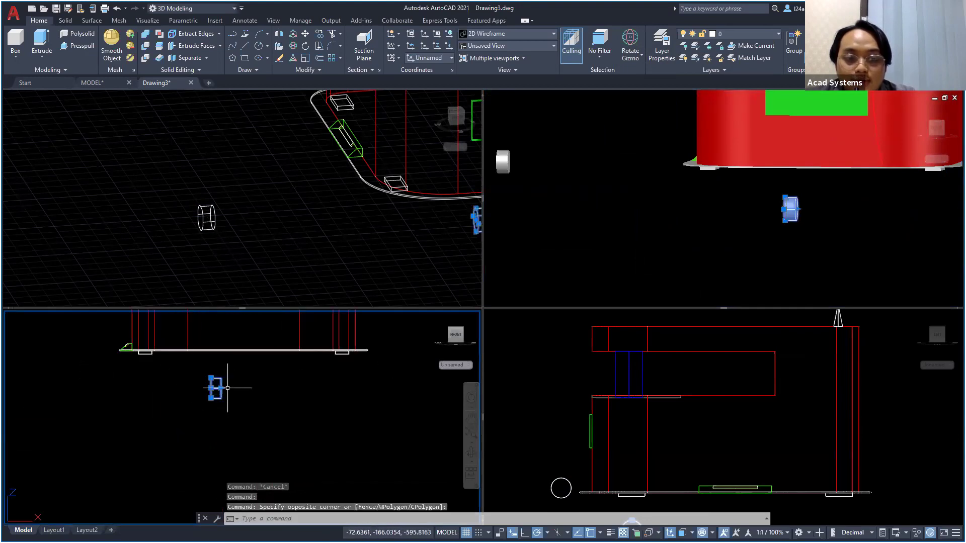
{"action": "scroll", "coordinate": [171, 382], "scroll_direction": "up", "scroll_amount": 2}
{"action": "middle_click_drag", "start_coordinate": [161, 395], "coordinate": [200, 381]}
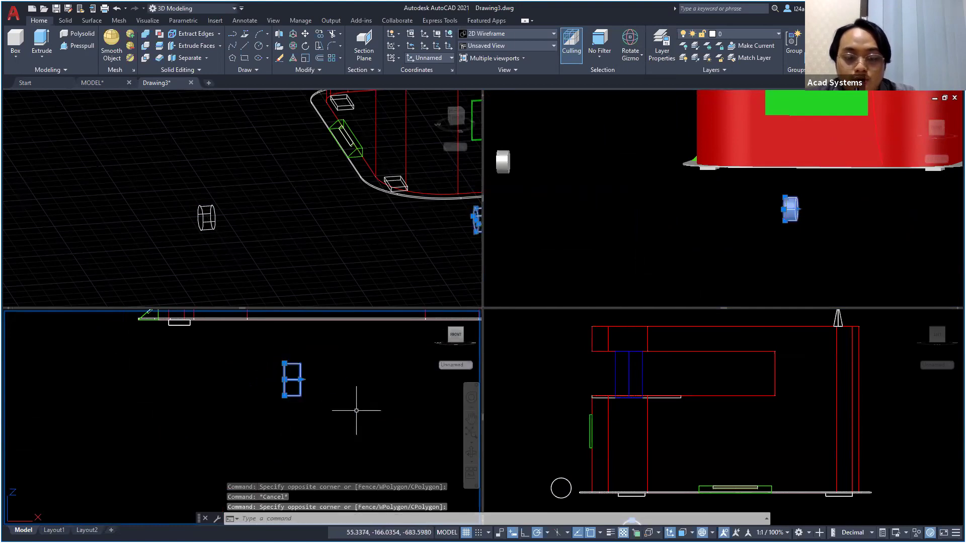
{"action": "middle_click_drag", "start_coordinate": [287, 402], "coordinate": [214, 411]}
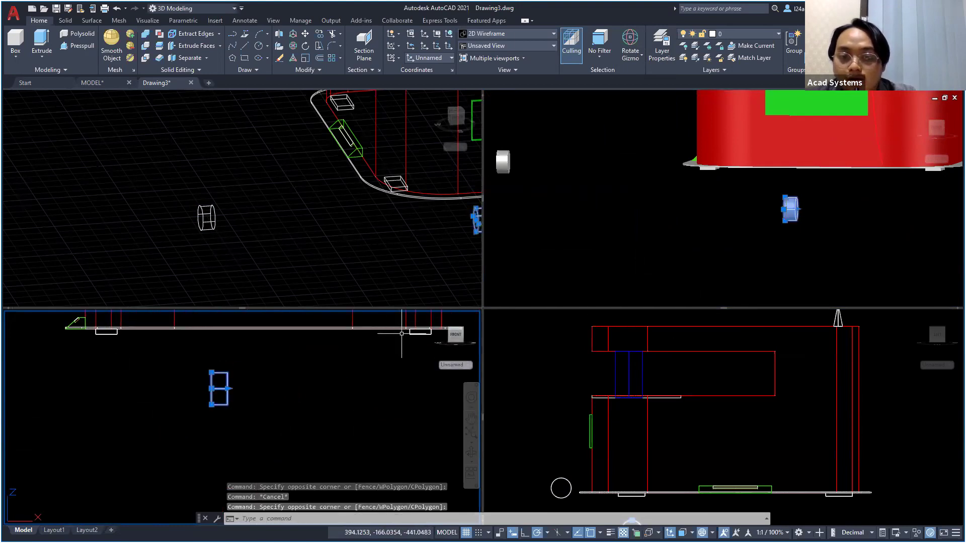
{"action": "middle_click_drag", "start_coordinate": [372, 350], "coordinate": [315, 363]}
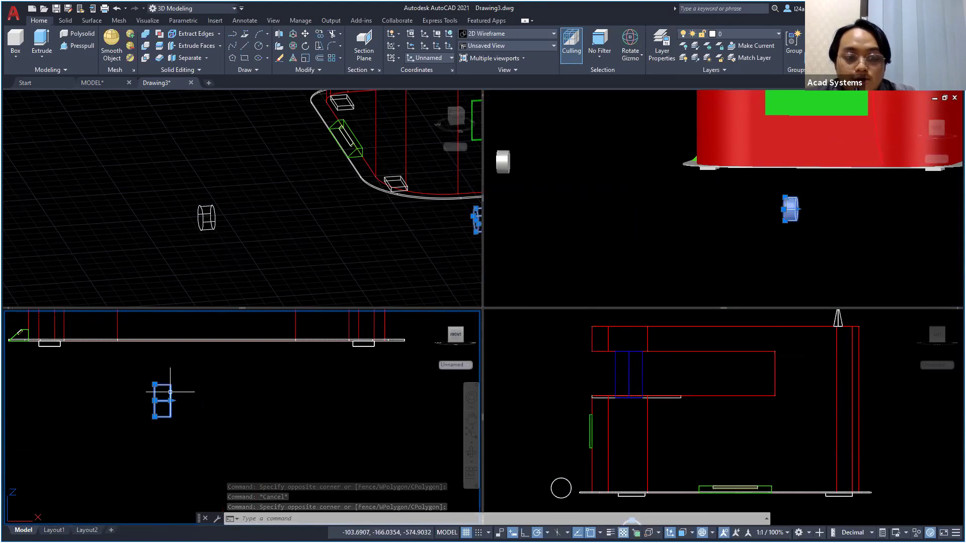
{"action": "type", "text": "m"}
{"action": "key", "text": "Return"}
{"action": "scroll", "coordinate": [164, 385], "scroll_direction": "up", "scroll_amount": 3}
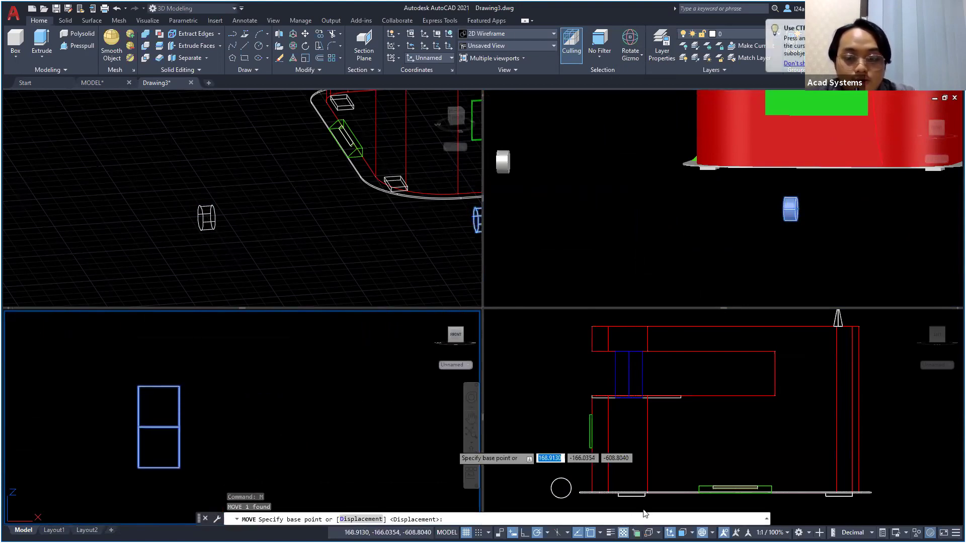
{"action": "left_click", "coordinate": [159, 389]}
{"action": "middle_click_drag", "start_coordinate": [347, 351], "coordinate": [30, 393]}
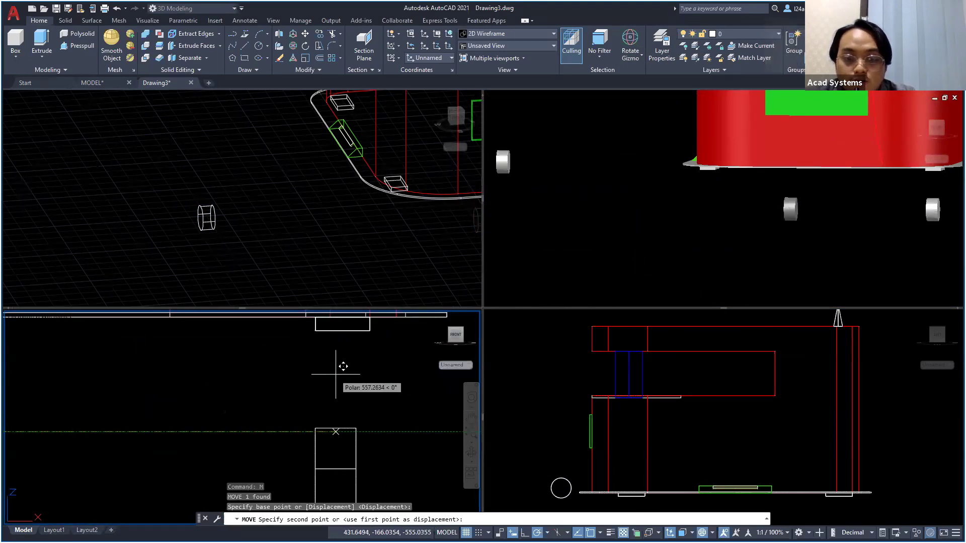
{"action": "left_click", "coordinate": [342, 331]}
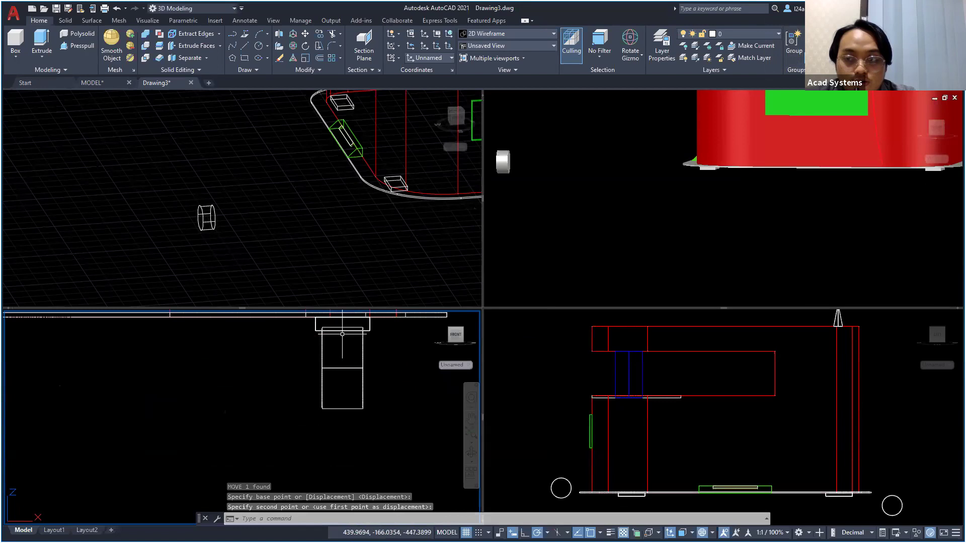
Shift the same wheel along the Y axis with the Move Gizmo to centre it under the rear foot
{"action": "scroll", "coordinate": [339, 389], "scroll_direction": "down", "scroll_amount": 2}
{"action": "left_click", "coordinate": [837, 226]}
{"action": "scroll", "coordinate": [845, 224], "scroll_direction": "down", "scroll_amount": 2}
{"action": "middle_click_drag", "start_coordinate": [885, 218], "coordinate": [823, 243]}
{"action": "left_click", "coordinate": [860, 217]}
{"action": "key", "text": "Escape"}
{"action": "left_click", "coordinate": [773, 200]}
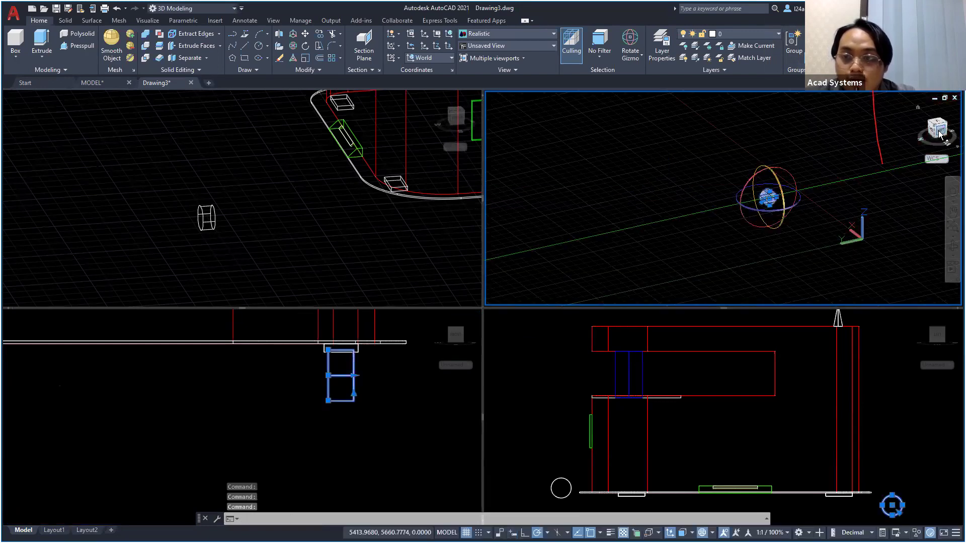
{"action": "scroll", "coordinate": [765, 193], "scroll_direction": "up", "scroll_amount": 1}
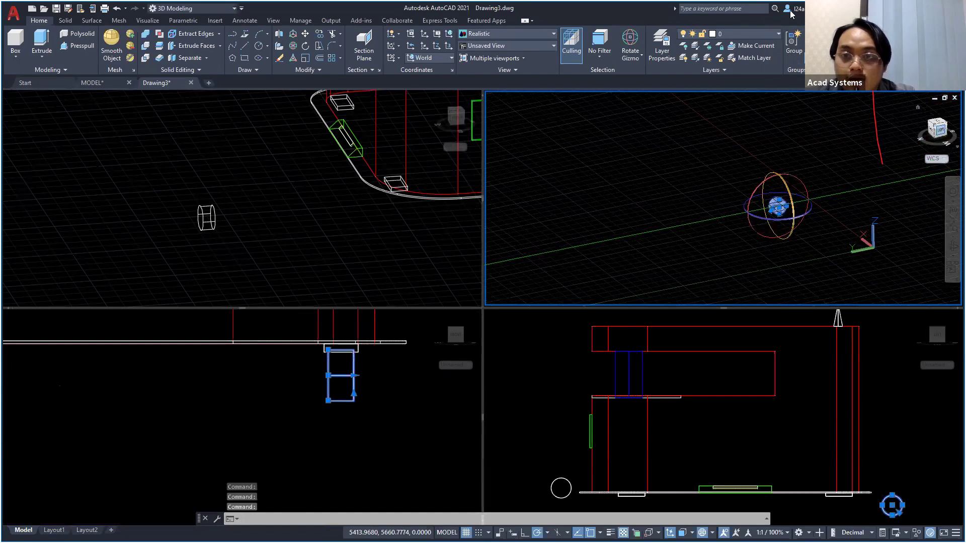
{"action": "scroll", "coordinate": [669, 106], "scroll_direction": "up", "scroll_amount": 2}
{"action": "scroll", "coordinate": [767, 226], "scroll_direction": "up", "scroll_amount": 4}
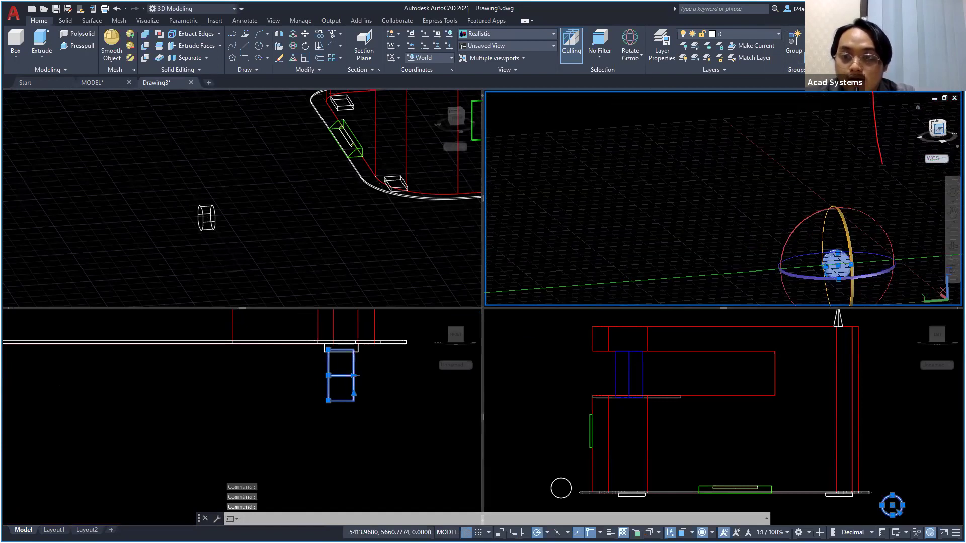
{"action": "key", "text": "ctrl+z"}
{"action": "key", "text": "ctrl+z"}
{"action": "key", "text": "ctrl+z"}
{"action": "left_click", "coordinate": [778, 225]}
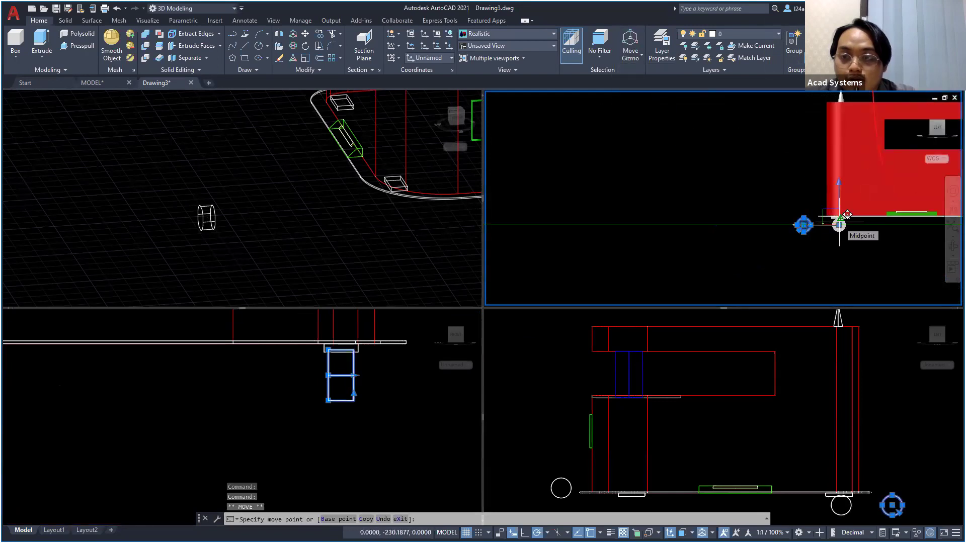
{"action": "key", "text": "Escape"}
Maximize the Realistic viewport that shows the robot from its left side
{"action": "scroll", "coordinate": [850, 233], "scroll_direction": "up", "scroll_amount": 5}
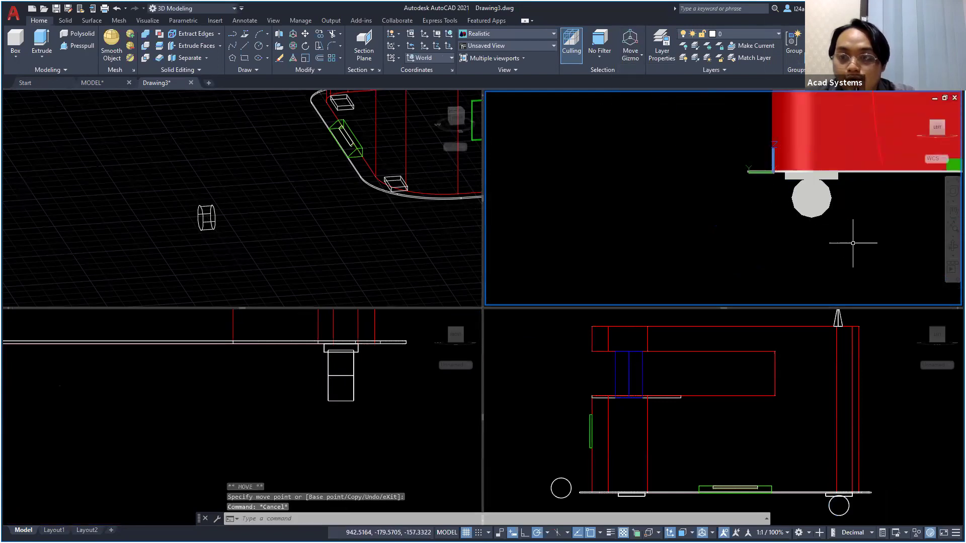
{"action": "scroll", "coordinate": [853, 243], "scroll_direction": "down", "scroll_amount": 5}
{"action": "scroll", "coordinate": [870, 259], "scroll_direction": "up", "scroll_amount": 5}
{"action": "middle_click_drag", "start_coordinate": [858, 255], "coordinate": [621, 258]}
{"action": "middle_click_drag", "start_coordinate": [781, 239], "coordinate": [701, 257]}
{"action": "middle_click_drag", "start_coordinate": [863, 229], "coordinate": [835, 232]}
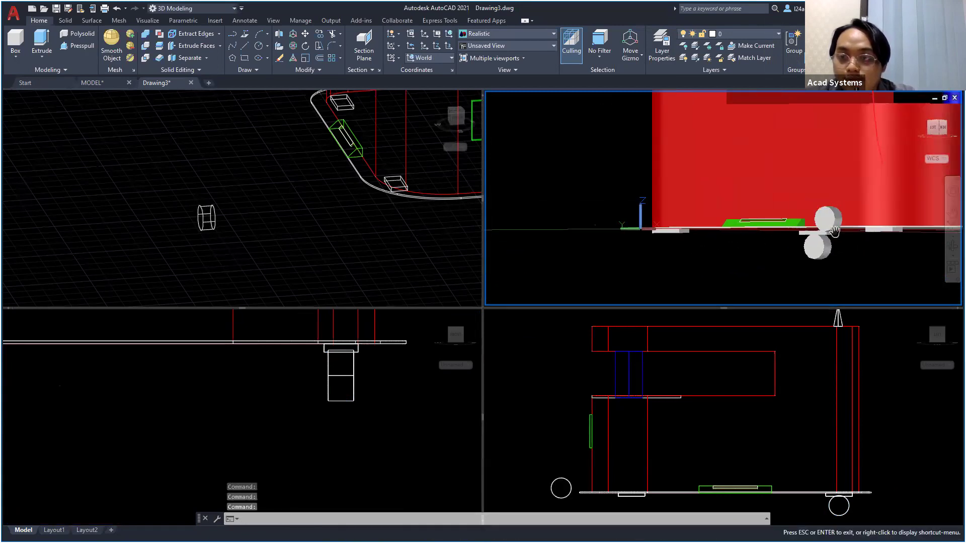
{"action": "left_click", "coordinate": [489, 99]}
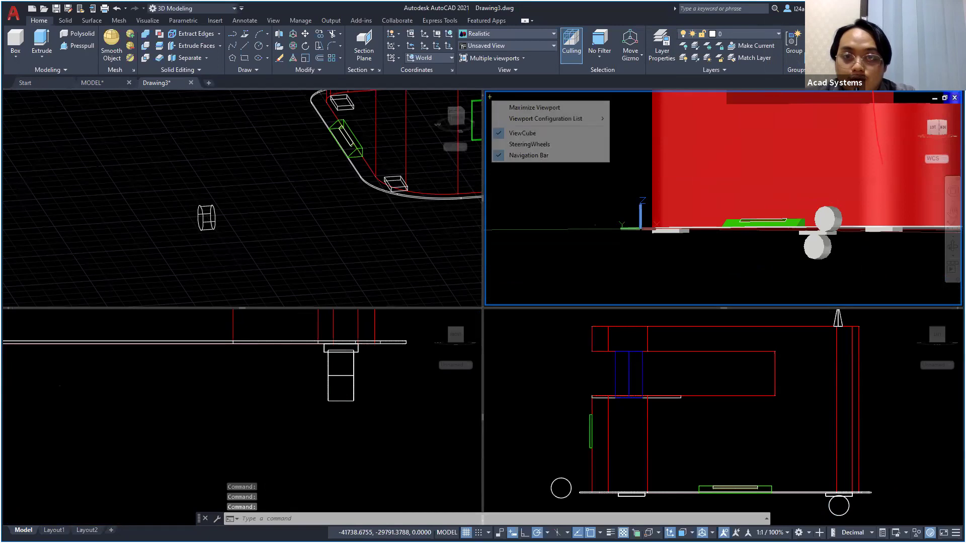
{"action": "left_click", "coordinate": [518, 106]}
Move the loose second wheel along the Y axis in the left view to align with the midpoint of the rear foot
{"action": "scroll", "coordinate": [664, 284], "scroll_direction": "down", "scroll_amount": 4}
{"action": "middle_click_drag", "start_coordinate": [654, 306], "coordinate": [800, 322], "text": "shift"}
{"action": "left_click", "coordinate": [750, 308]}
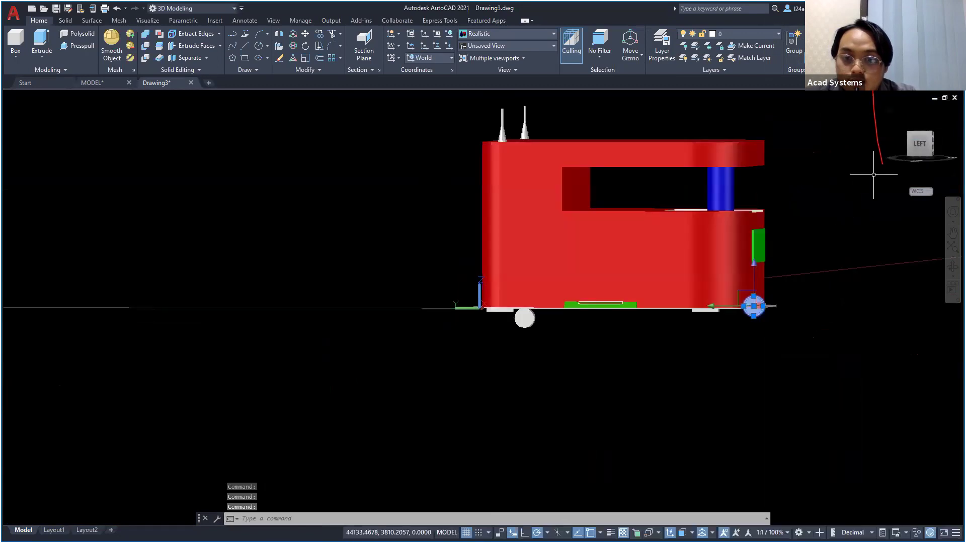
{"action": "left_click", "coordinate": [920, 144]}
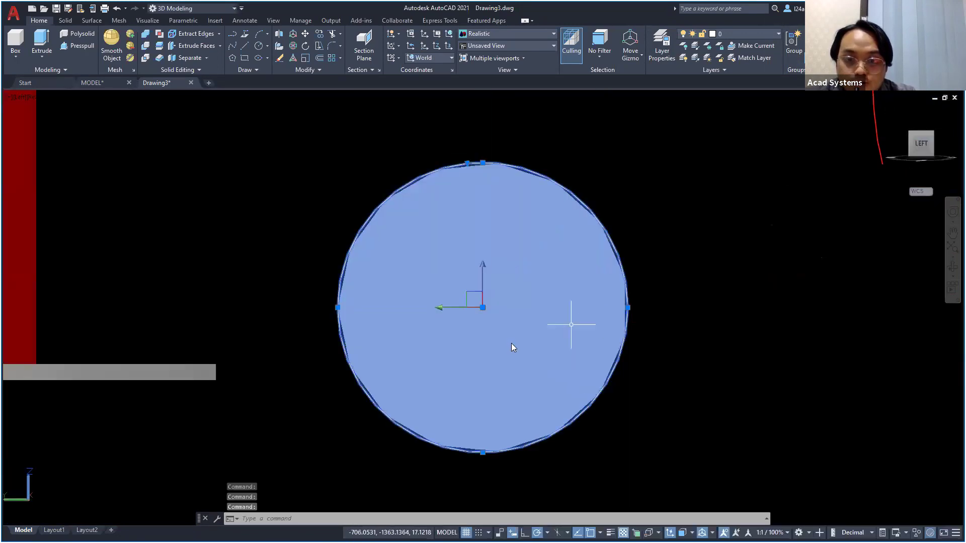
{"action": "scroll", "coordinate": [572, 326], "scroll_direction": "down", "scroll_amount": 5}
{"action": "scroll", "coordinate": [540, 338], "scroll_direction": "down", "scroll_amount": 4}
{"action": "left_click", "coordinate": [500, 334]}
{"action": "scroll", "coordinate": [440, 336], "scroll_direction": "up", "scroll_amount": 2}
{"action": "middle_click_drag", "start_coordinate": [439, 335], "coordinate": [682, 333]}
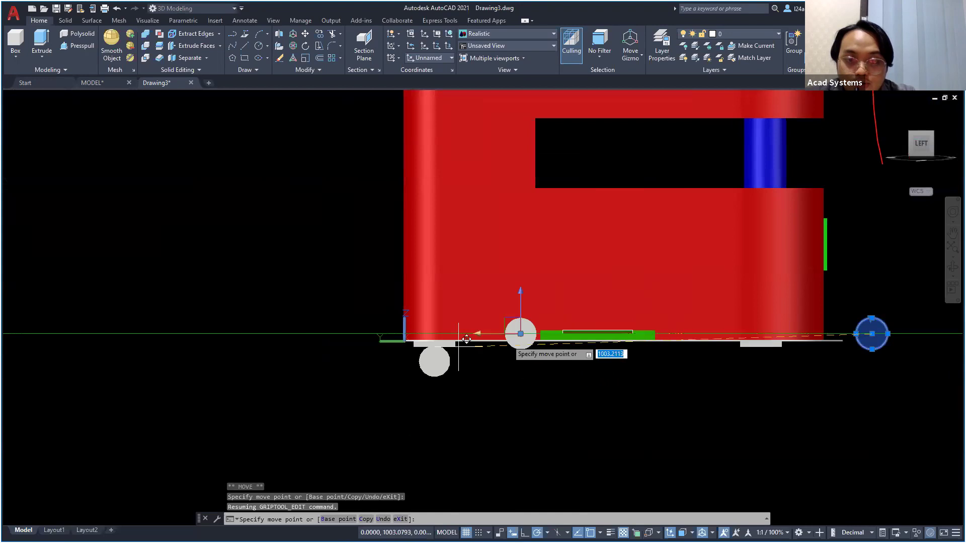
{"action": "scroll", "coordinate": [440, 334], "scroll_direction": "up", "scroll_amount": 2}
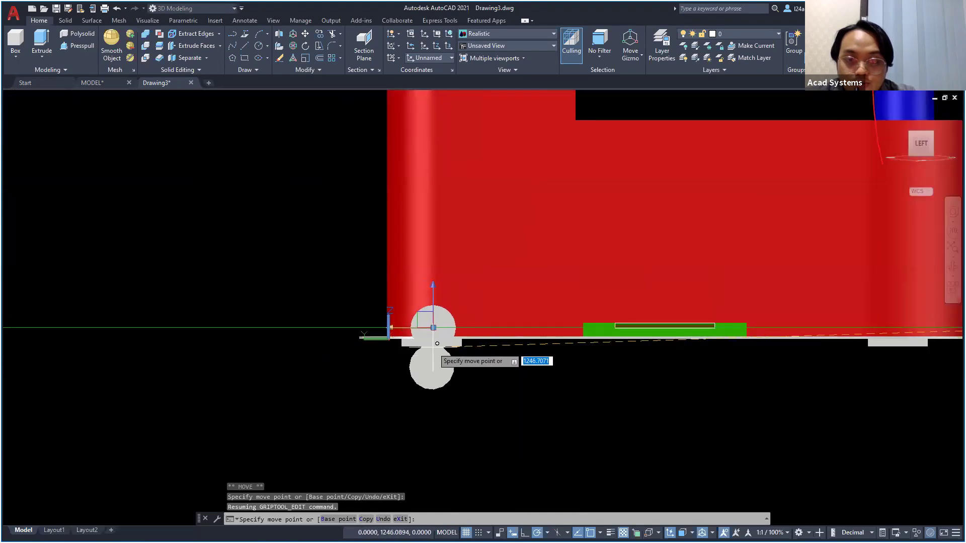
{"action": "left_click", "coordinate": [432, 347]}
Lower the second wheel along the Z axis to sit beneath the rear foot, level with the first wheel
{"action": "left_click", "coordinate": [432, 290]}
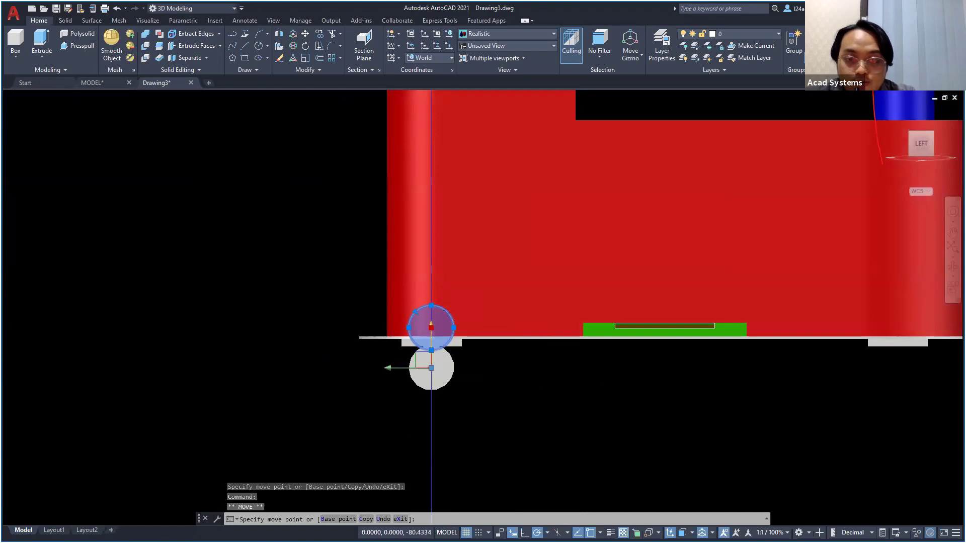
{"action": "key", "text": "Escape"}
{"action": "key", "text": "Escape"}
Move the second wheel along the X axis in the back view until it sits under the rear foot without a wheel
{"action": "middle_click_drag", "start_coordinate": [511, 416], "coordinate": [554, 427], "text": "shift"}
{"action": "middle_click_drag", "start_coordinate": [756, 413], "coordinate": [765, 410], "text": "shift"}
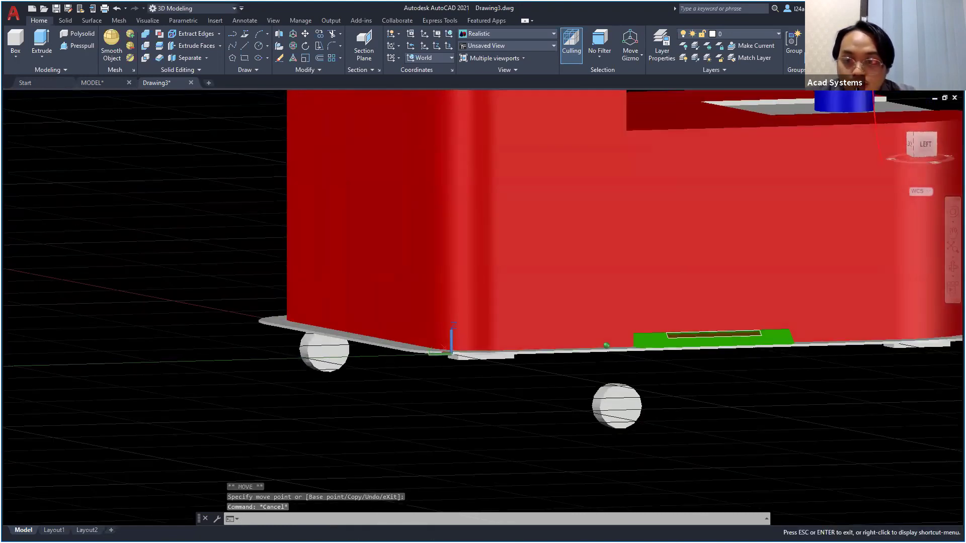
{"action": "middle_click_drag", "start_coordinate": [660, 420], "coordinate": [749, 367], "text": "shift"}
{"action": "left_click", "coordinate": [912, 143]}
{"action": "left_click", "coordinate": [626, 371]}
{"action": "left_click_drag", "start_coordinate": [591, 370], "coordinate": [311, 370]}
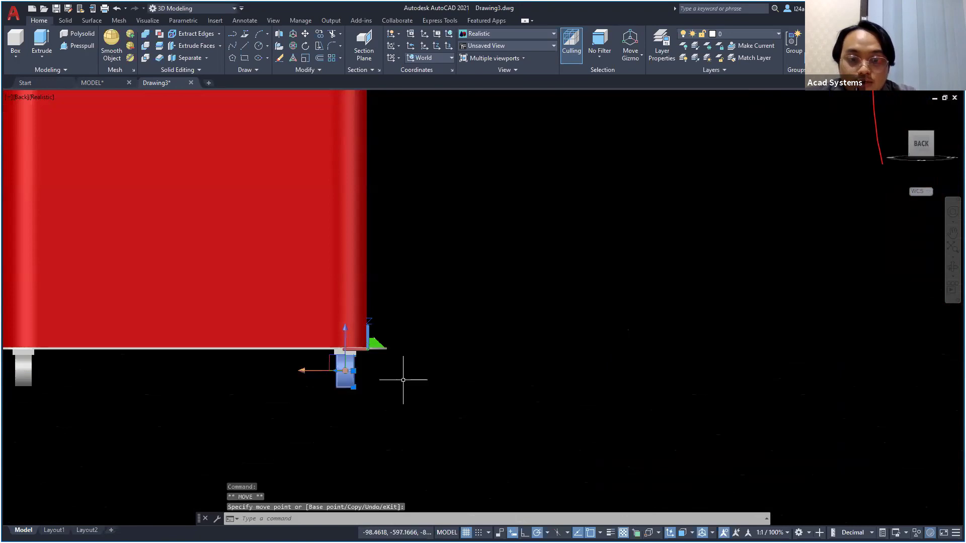
{"action": "key", "text": "Escape"}
Copy one rear wheel from its face centre to the edge midpoint of the left front foot, using the 3D Midpoint on edge snap
{"action": "scroll", "coordinate": [414, 377], "scroll_direction": "down", "scroll_amount": 2}
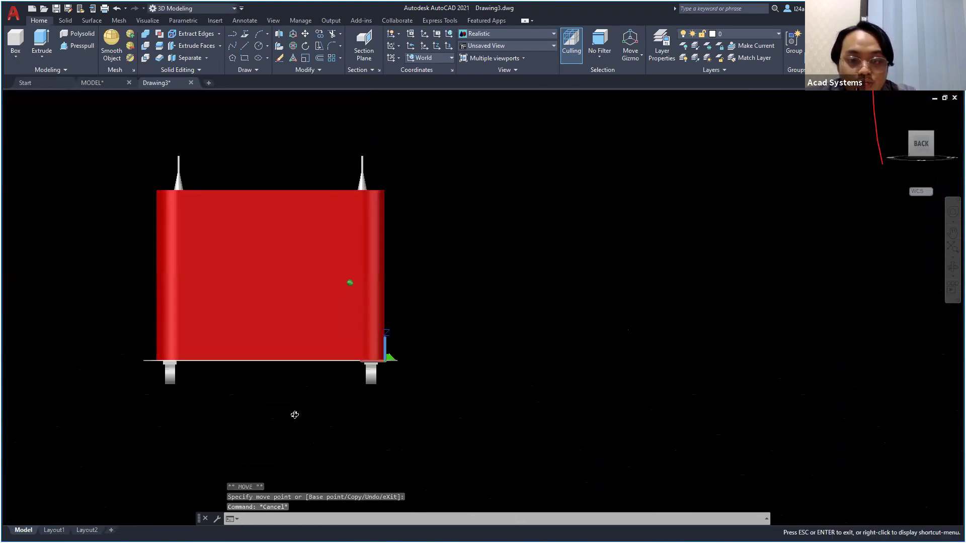
{"action": "middle_click_drag", "start_coordinate": [103, 416], "coordinate": [648, 435], "text": "shift"}
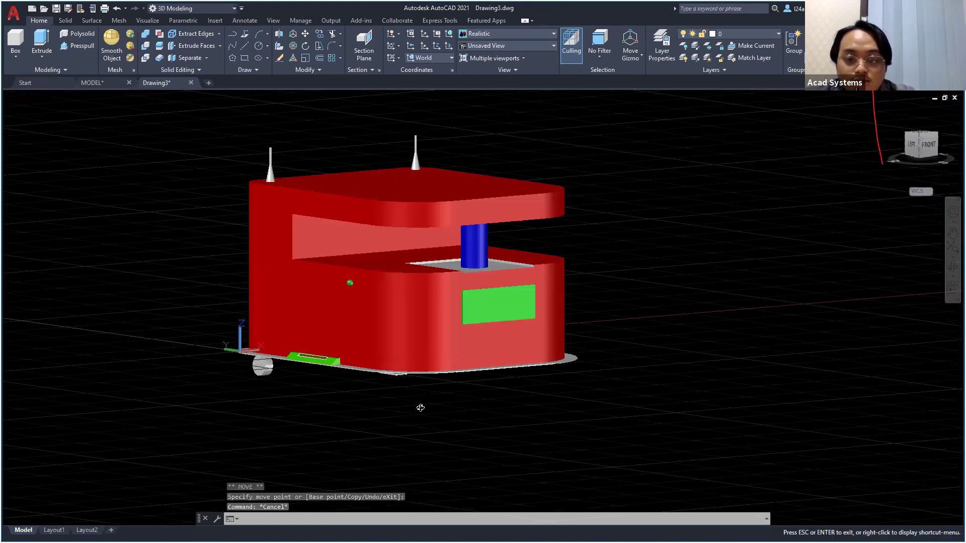
{"action": "middle_click_drag", "start_coordinate": [421, 407], "coordinate": [474, 399], "text": "shift"}
{"action": "middle_click_drag", "start_coordinate": [354, 427], "coordinate": [285, 418], "text": "shift"}
{"action": "type", "text": "CO"}
{"action": "key", "text": "Return"}
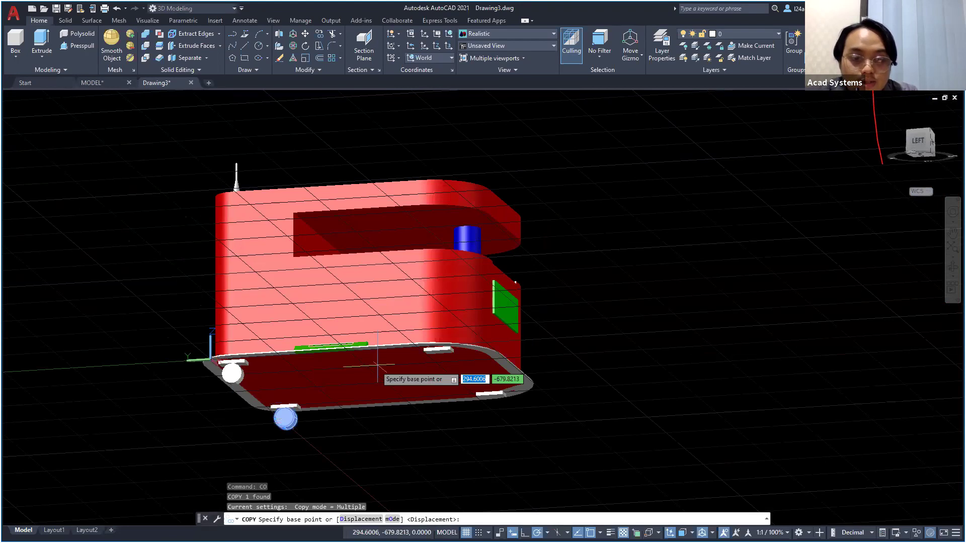
{"action": "left_click", "coordinate": [284, 418]}
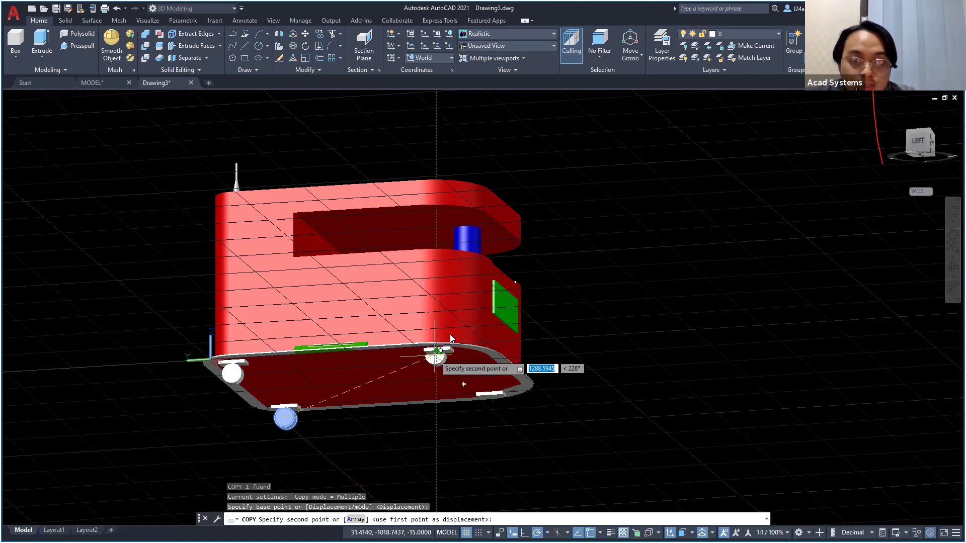
{"action": "scroll", "coordinate": [449, 334], "scroll_direction": "up", "scroll_amount": 5}
{"action": "right_click", "coordinate": [504, 216], "text": "shift"}
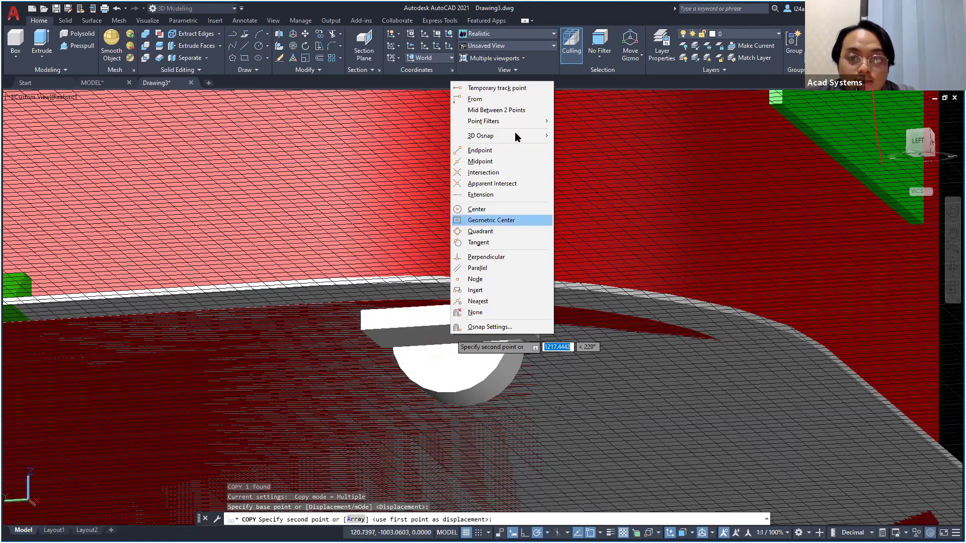
{"action": "mouse_move", "coordinate": [515, 133]}
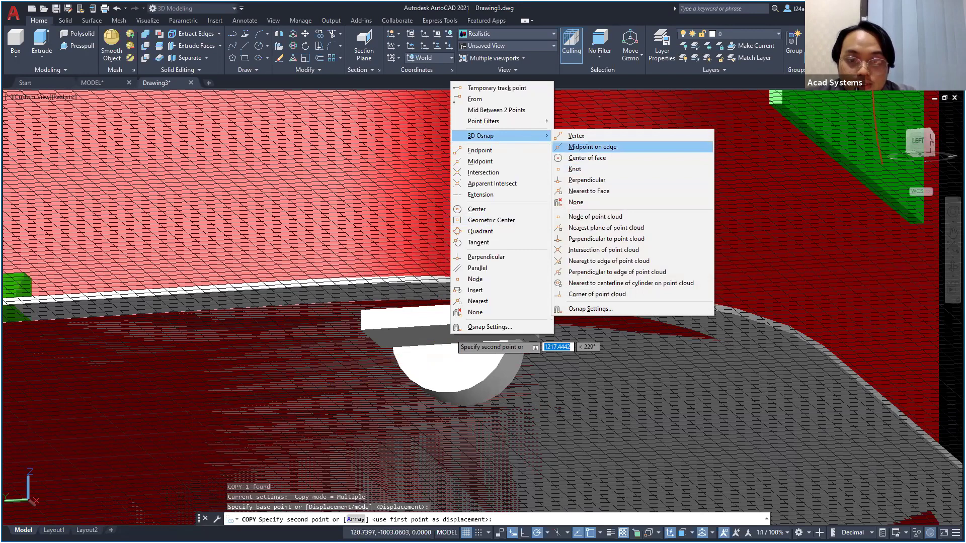
{"action": "left_click", "coordinate": [589, 147]}
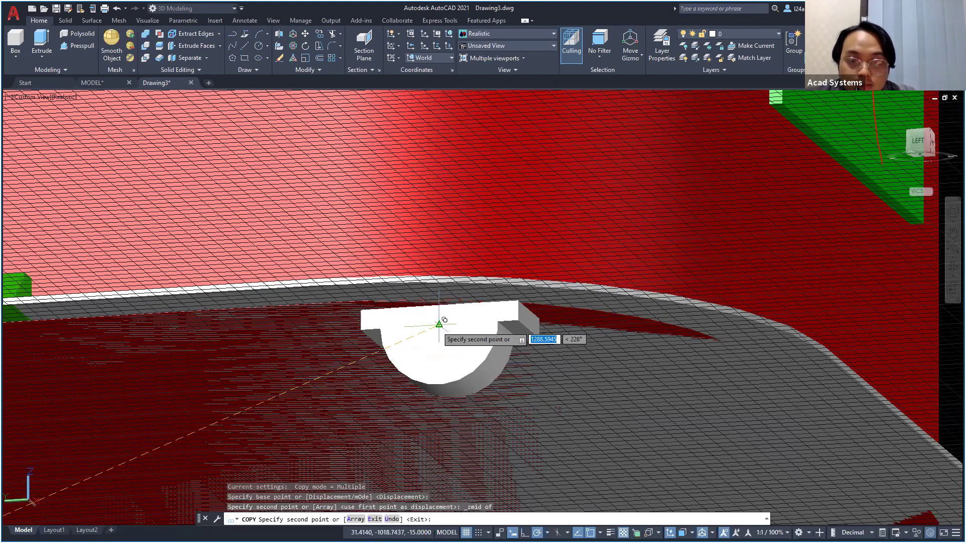
{"action": "key", "text": "Escape"}
Lower the copied wheel along the Z axis so it hangs beneath the left front foot
{"action": "left_click", "coordinate": [449, 345]}
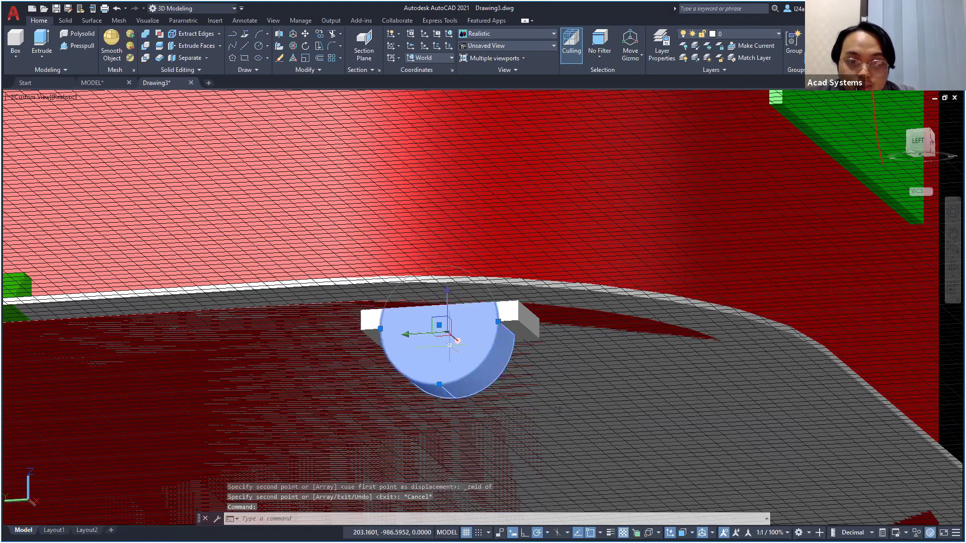
{"action": "left_click", "coordinate": [450, 345]}
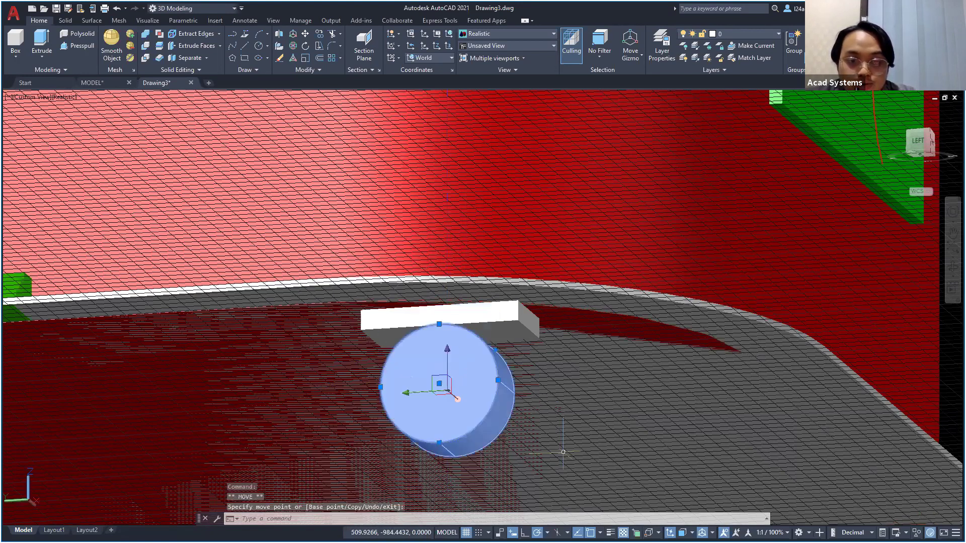
{"action": "key", "text": "Escape"}
{"action": "scroll", "coordinate": [562, 443], "scroll_direction": "down", "scroll_amount": 6}
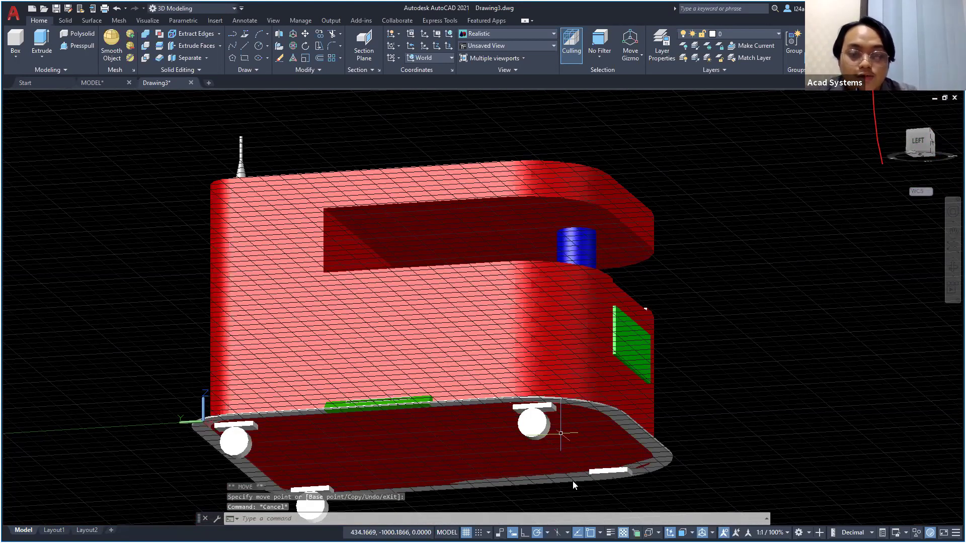
{"action": "middle_click_drag", "start_coordinate": [561, 432], "coordinate": [585, 244], "text": "shift"}
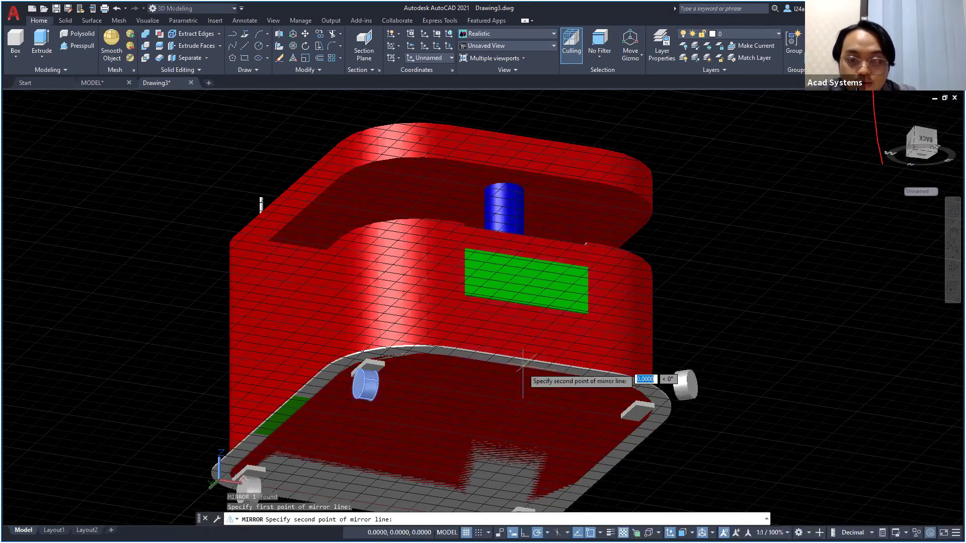
{"action": "middle_click_drag", "start_coordinate": [523, 362], "coordinate": [563, 291]}
{"action": "left_click", "coordinate": [387, 458]}
{"action": "key", "text": "Escape"}
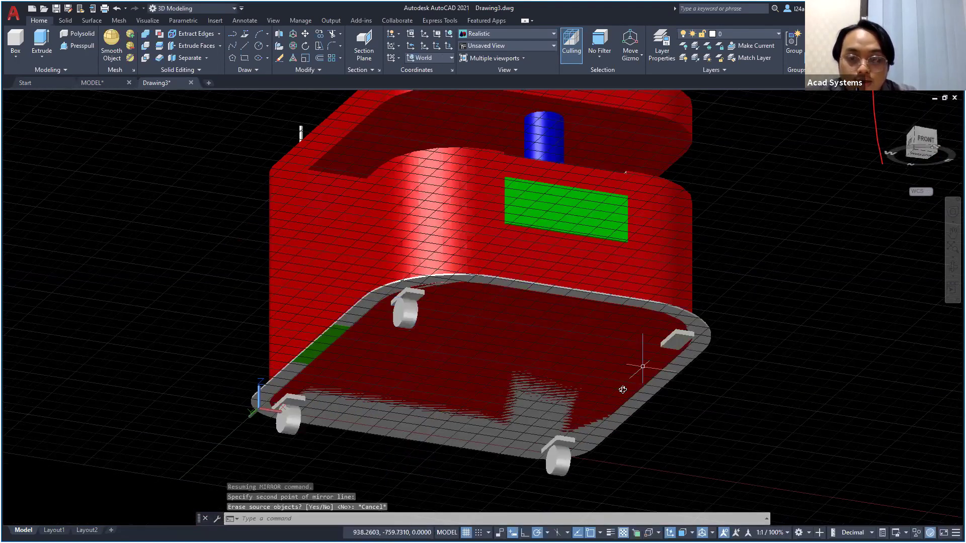
Turn the grid off and mirror the left front wheel across the base's lengthwise centre line to the right front foot, keeping the original
{"action": "scroll", "coordinate": [642, 366], "scroll_direction": "down", "scroll_amount": 3}
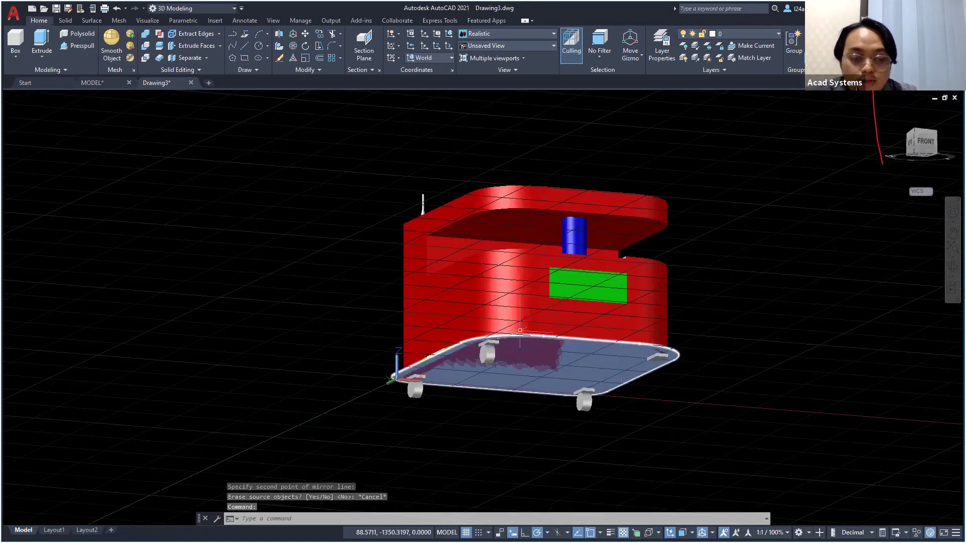
{"action": "left_click", "coordinate": [486, 351]}
{"action": "type", "text": "MI"}
{"action": "key", "text": "Return"}
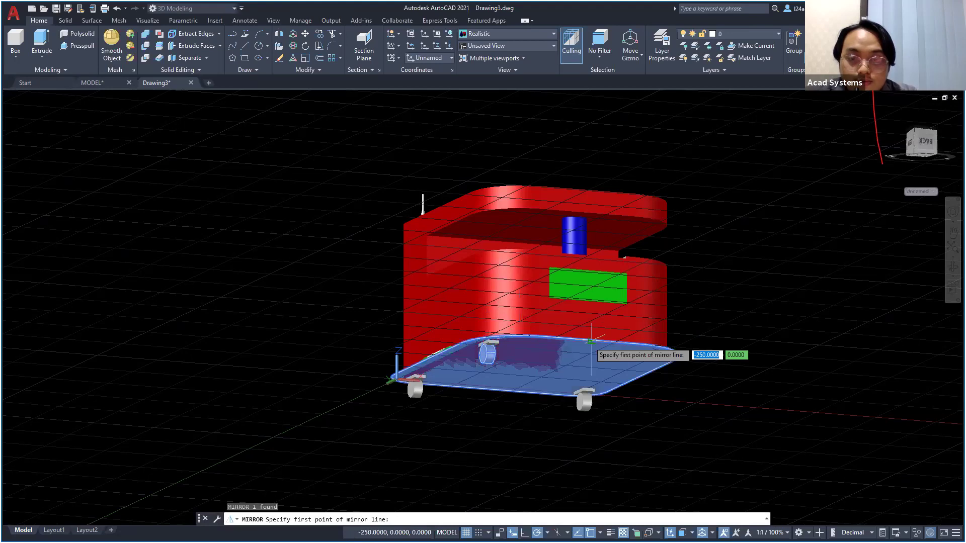
{"action": "scroll", "coordinate": [591, 342], "scroll_direction": "up", "scroll_amount": 5}
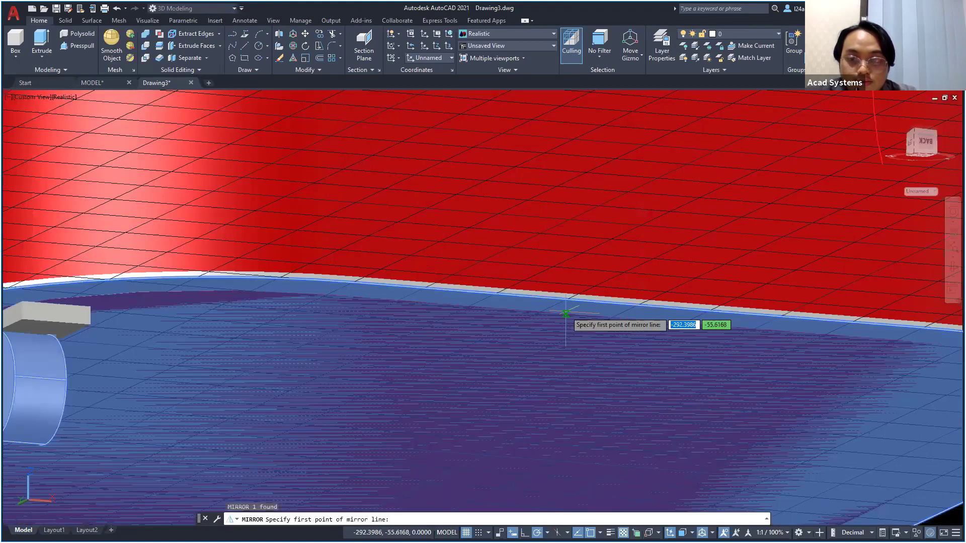
{"action": "scroll", "coordinate": [571, 314], "scroll_direction": "down", "scroll_amount": 5}
{"action": "middle_click_drag", "start_coordinate": [571, 314], "coordinate": [675, 244], "text": "shift"}
{"action": "key", "text": "F7"}
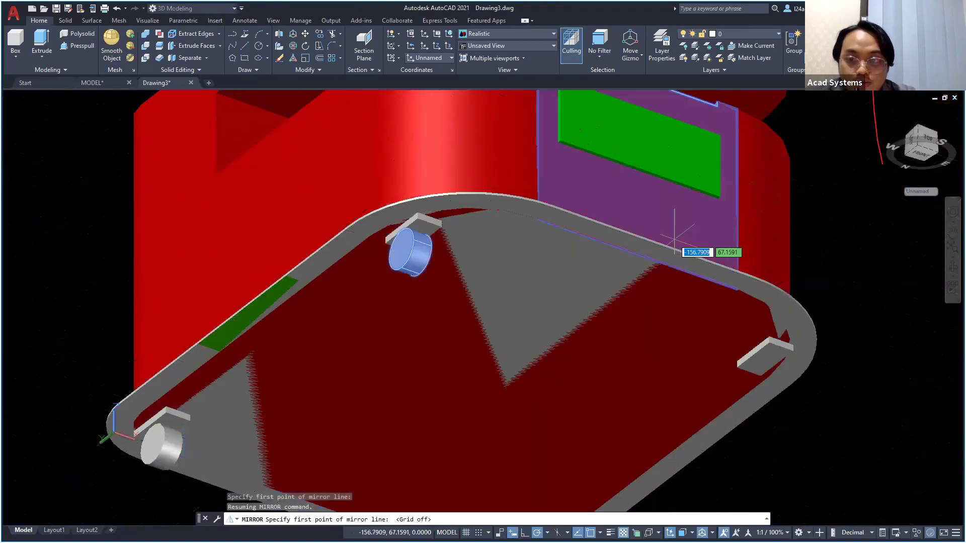
{"action": "left_click", "coordinate": [636, 255]}
{"action": "middle_click_drag", "start_coordinate": [486, 381], "coordinate": [559, 314]}
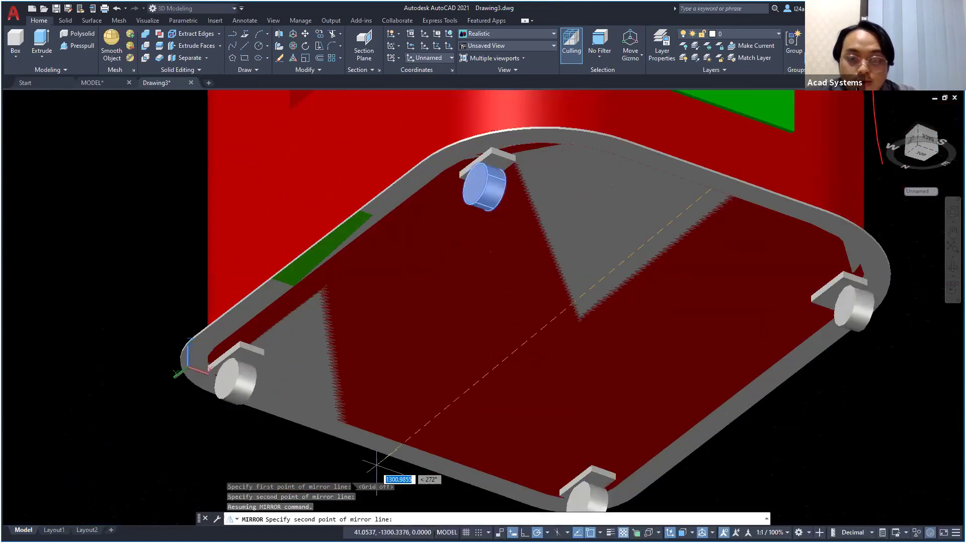
{"action": "left_click", "coordinate": [328, 477]}
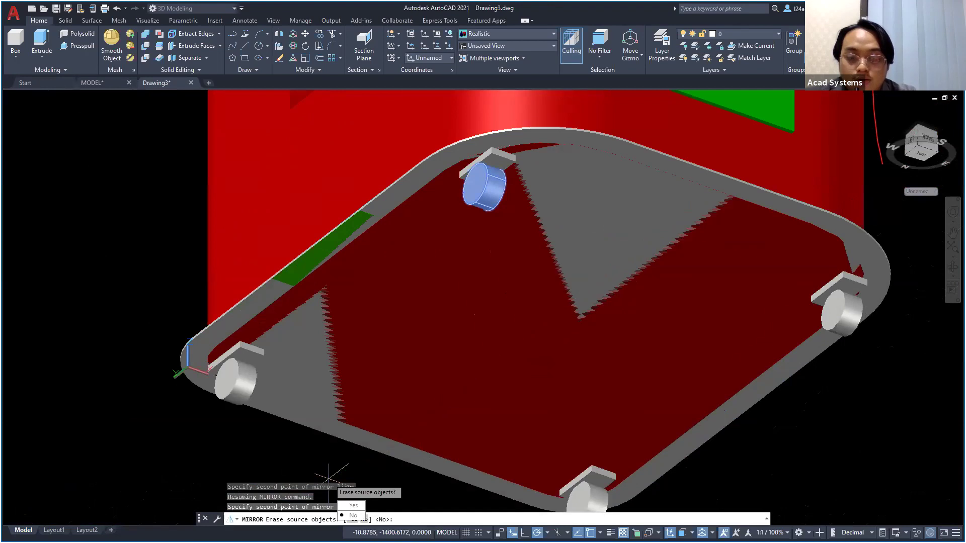
{"action": "key", "text": "Return"}
Review the whole robot with its wheels from the front, and compare it with the reference robot in the MODEL drawing
{"action": "scroll", "coordinate": [601, 355], "scroll_direction": "down", "scroll_amount": 6}
{"action": "middle_click_drag", "start_coordinate": [697, 346], "coordinate": [713, 451], "text": "shift"}
{"action": "scroll", "coordinate": [659, 353], "scroll_direction": "up", "scroll_amount": 2}
{"action": "middle_click_drag", "start_coordinate": [700, 302], "coordinate": [642, 349]}
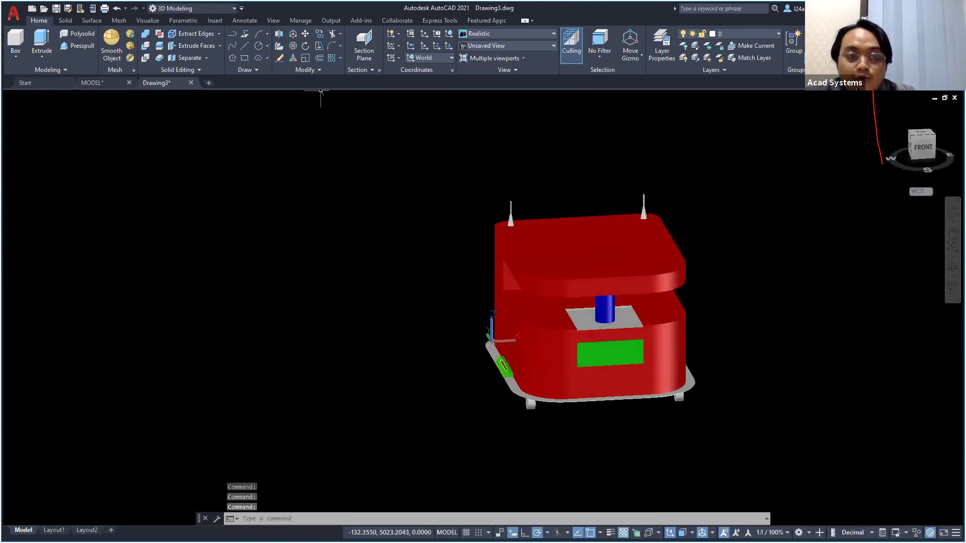
{"action": "left_click", "coordinate": [92, 83]}
{"action": "scroll", "coordinate": [552, 328], "scroll_direction": "down", "scroll_amount": 3}
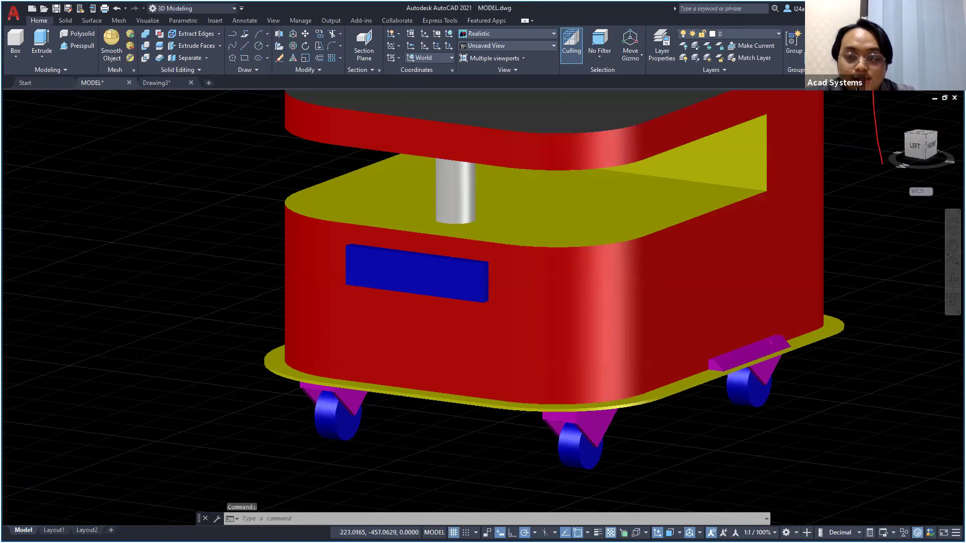
{"action": "scroll", "coordinate": [741, 404], "scroll_direction": "down", "scroll_amount": 3}
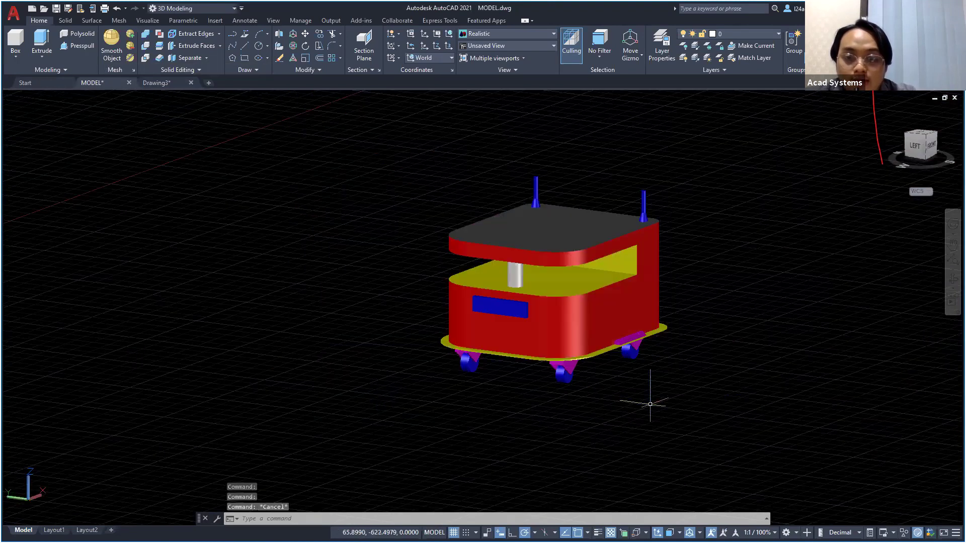
{"action": "middle_click_drag", "start_coordinate": [694, 389], "coordinate": [845, 317], "text": "shift"}
{"action": "key", "text": "alt+Tab"}
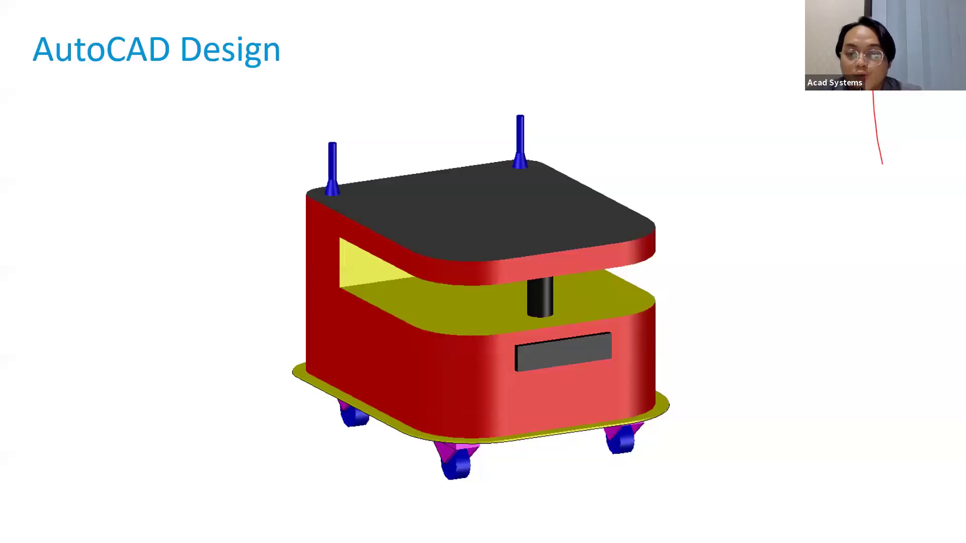
{"action": "key", "text": "Right"}
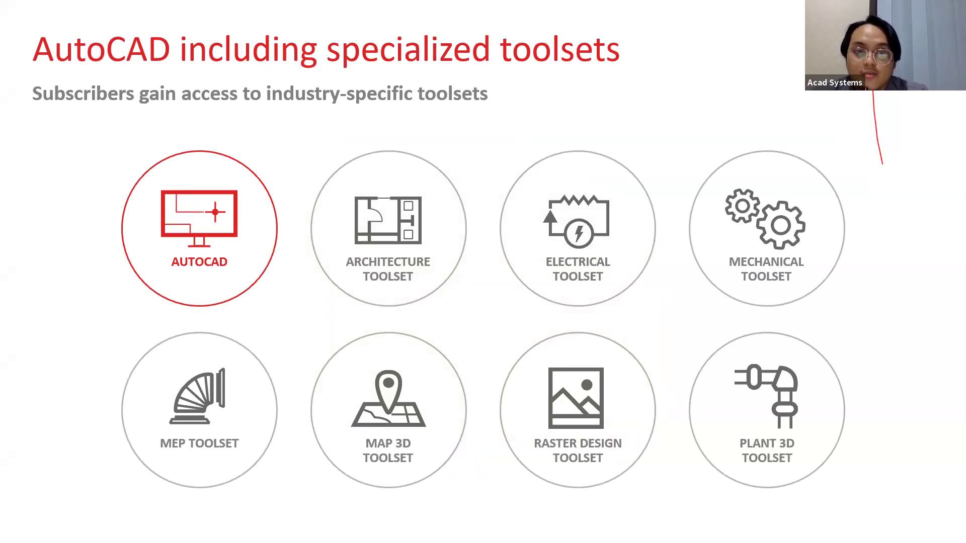
{"action": "key", "text": "Left"}
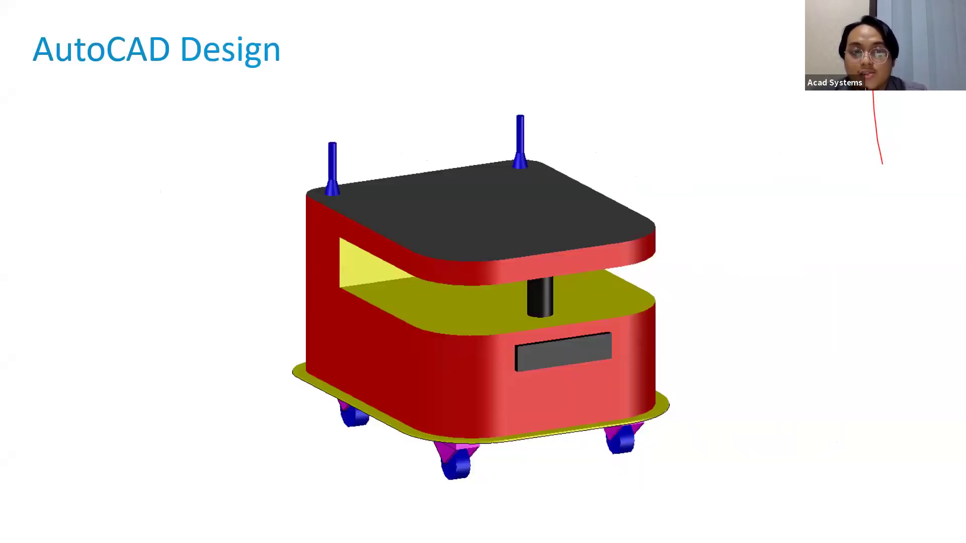